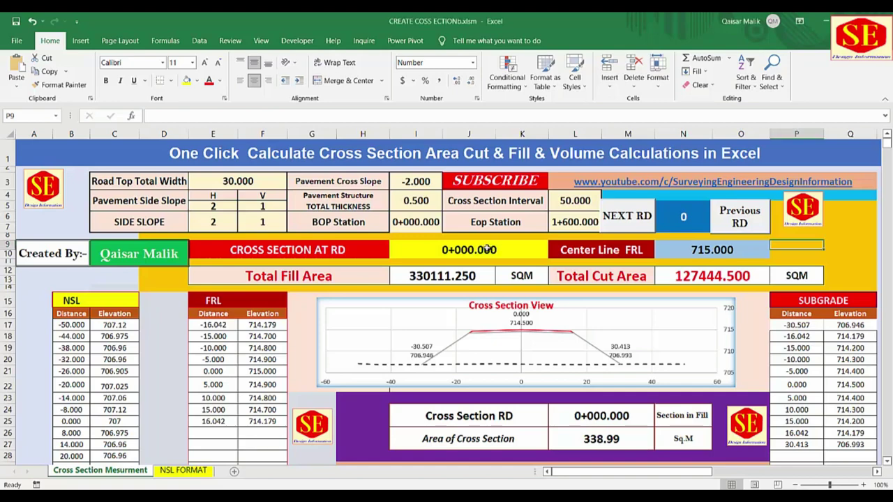
Step: Review the Total Fill and Cut Area cells and step the section forward four stations
left_click(285, 277)
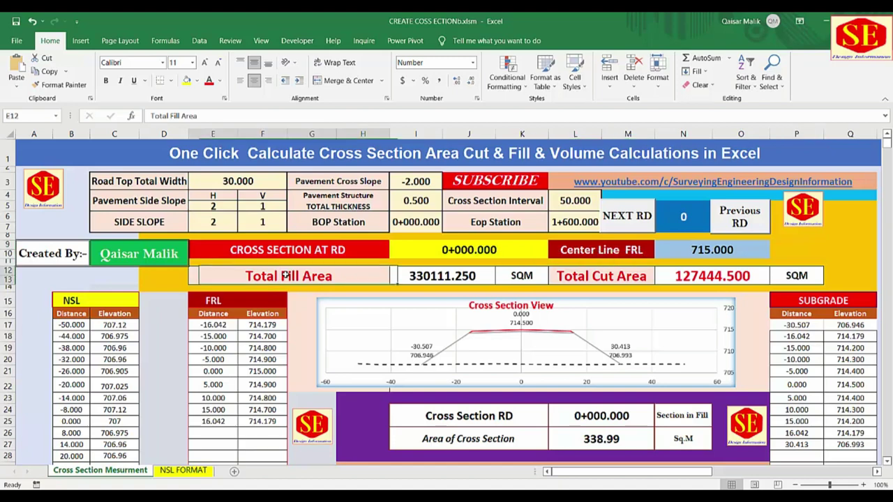
left_click(618, 283)
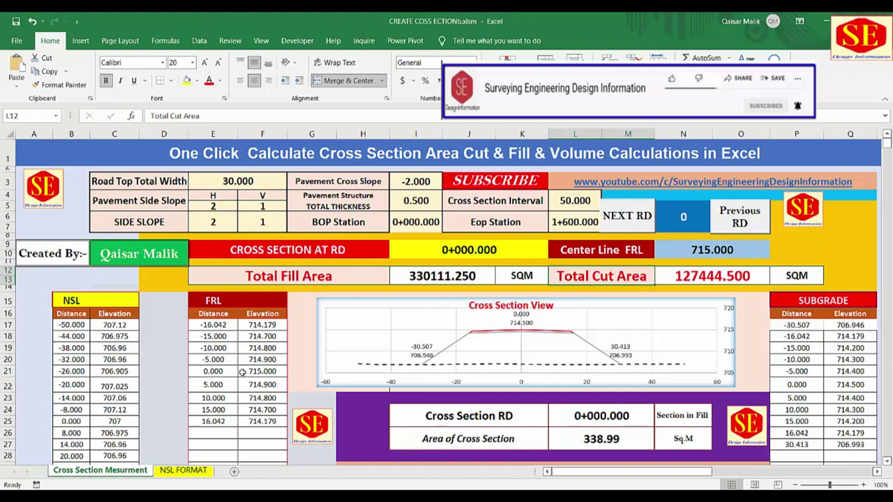
left_click(637, 219)
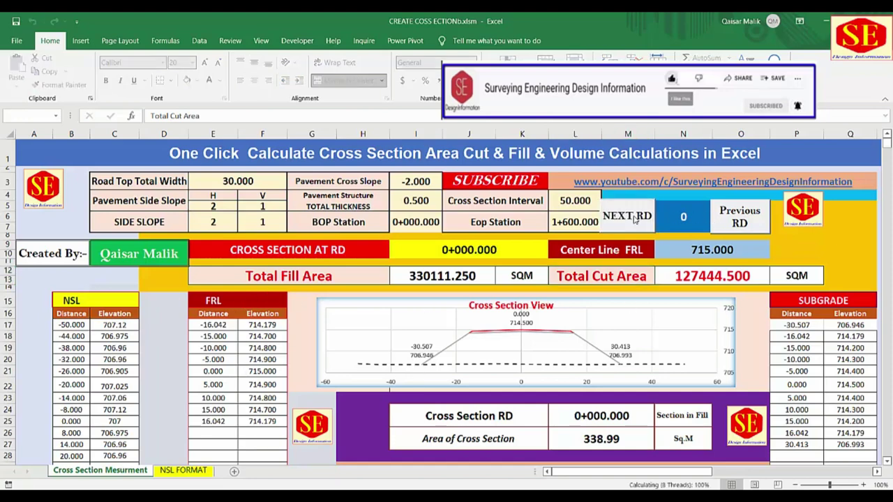
left_click(635, 219)
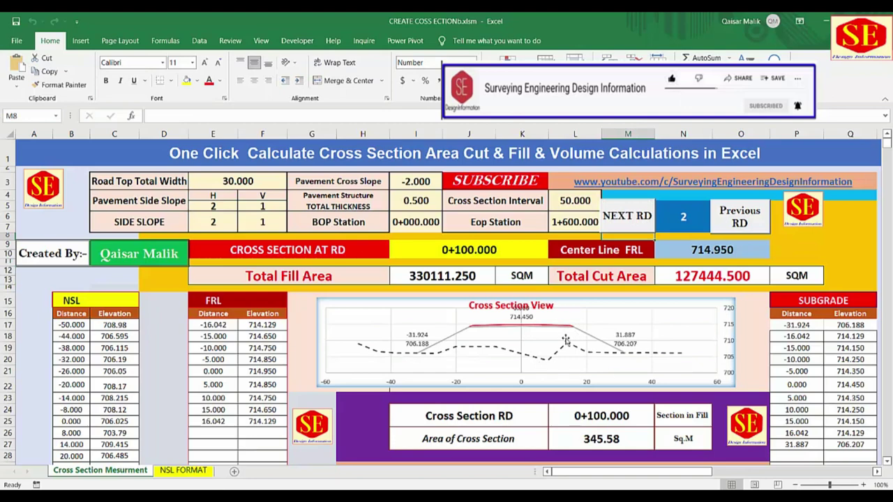
left_click(633, 220)
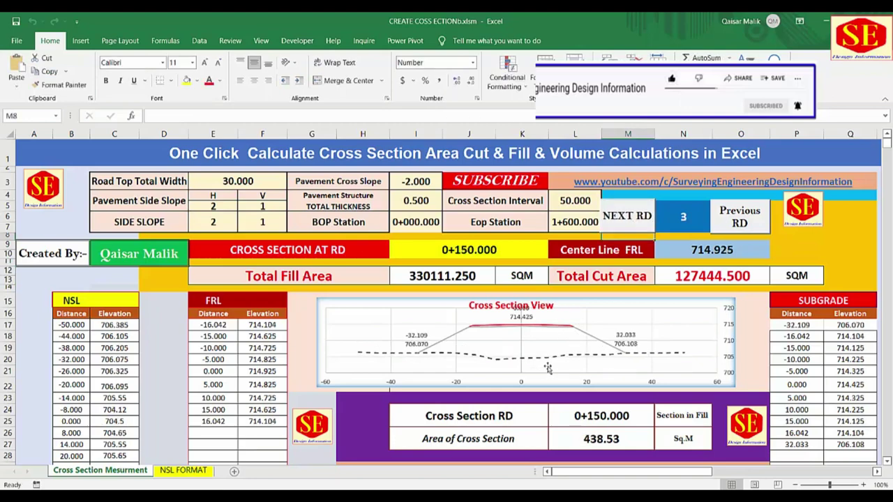
left_click(628, 441)
left_click(626, 220)
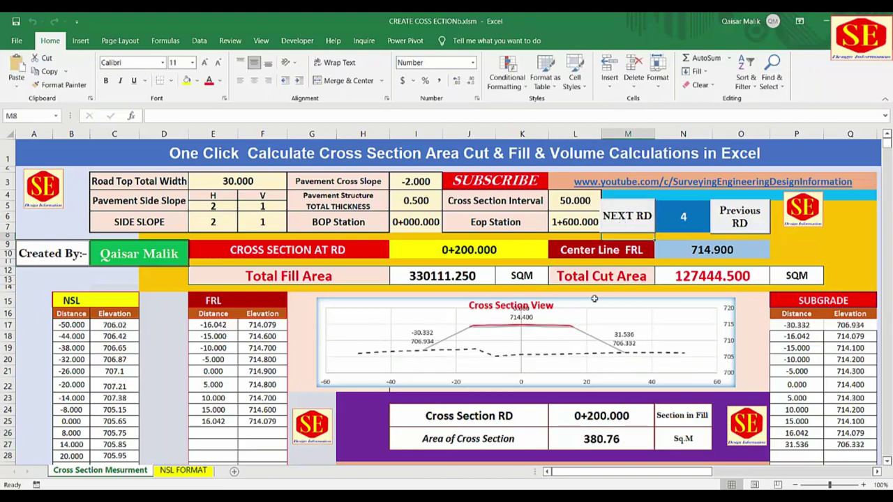
Step: Check the Section in Fill formula and keep advancing until RD reads 0+500.000
left_click(669, 418)
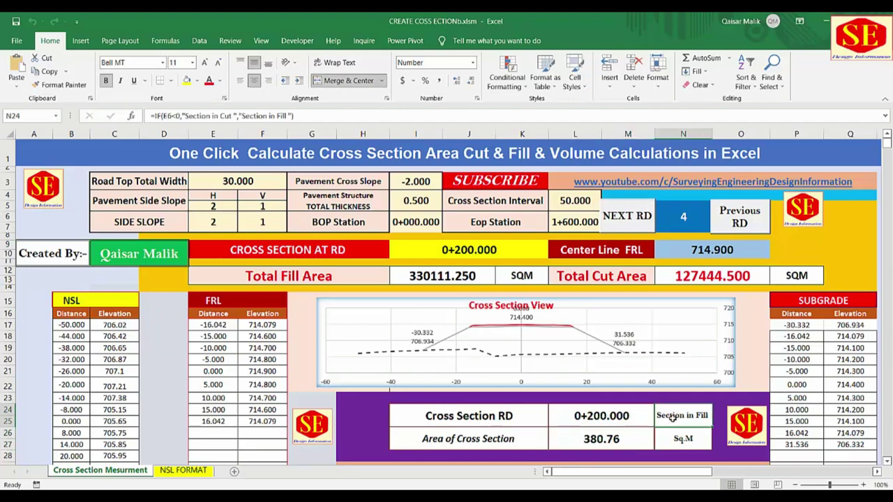
left_click(607, 443)
left_click(640, 228)
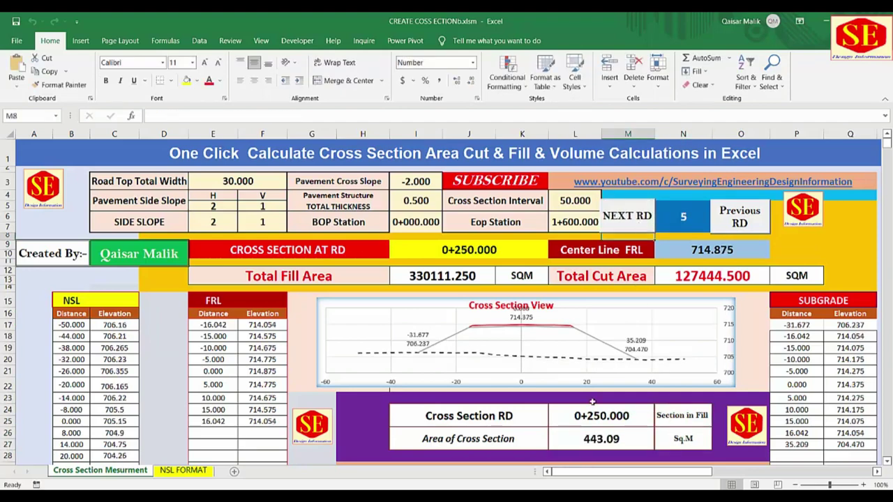
left_click(628, 227)
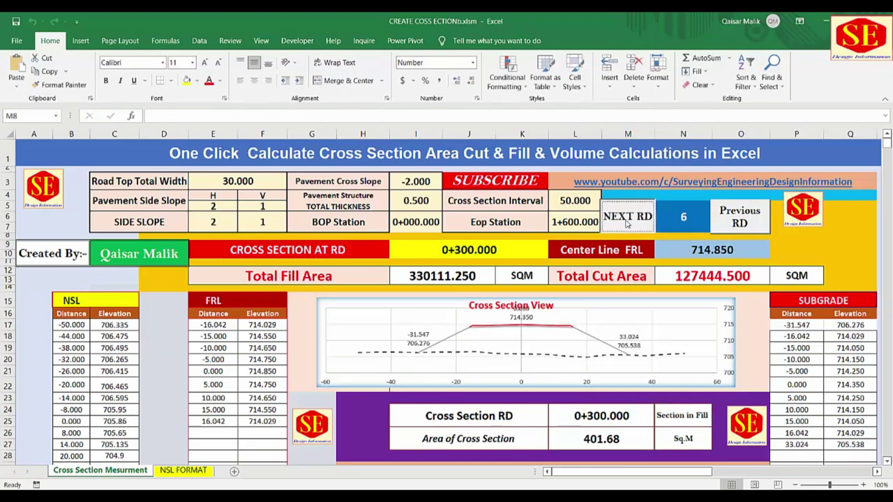
left_click(627, 225)
left_click(627, 224)
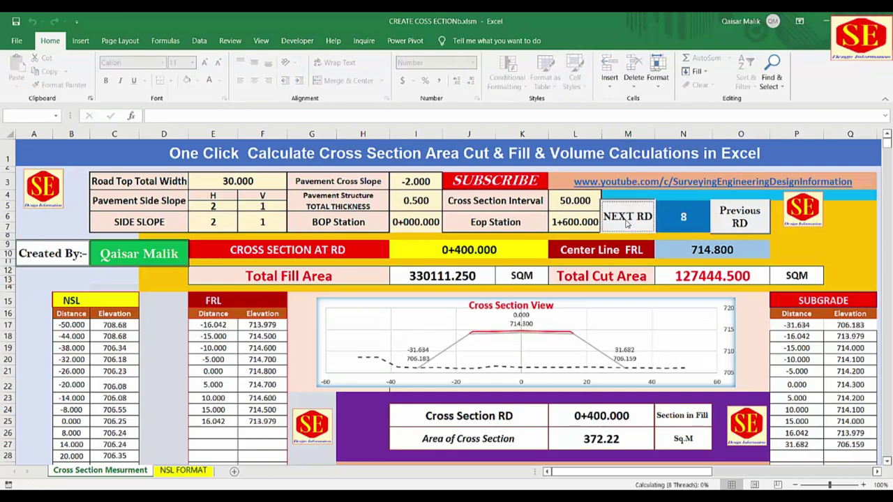
left_click(627, 223)
left_click(627, 223)
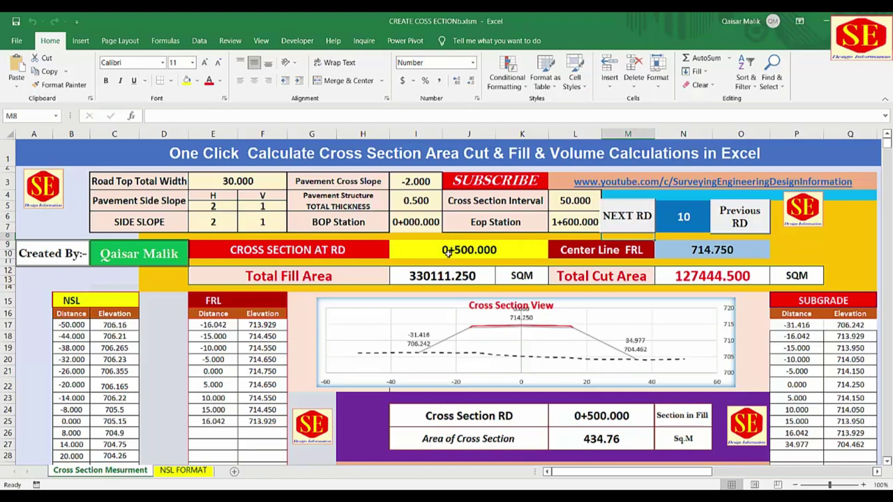
scroll(590, 311, "down", 4)
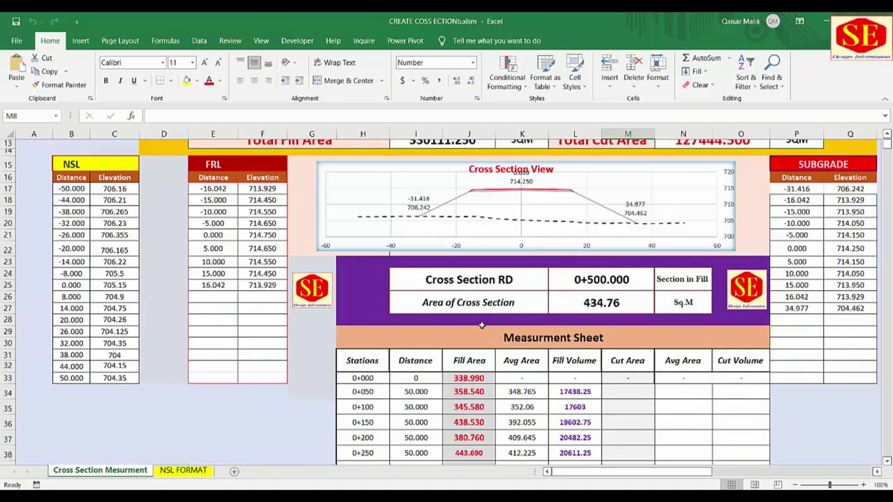
scroll(477, 326, "down", 2)
scroll(502, 328, "up", 4)
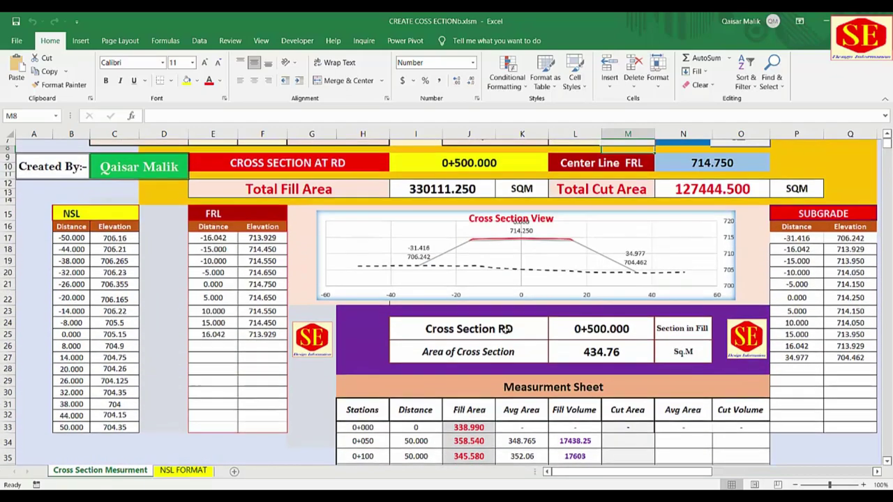
scroll(146, 299, "up", 1)
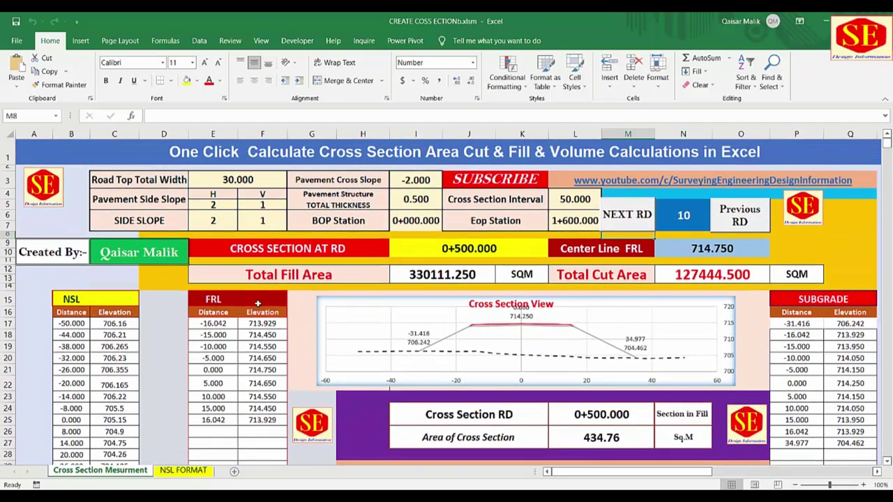
scroll(328, 323, "up", 1)
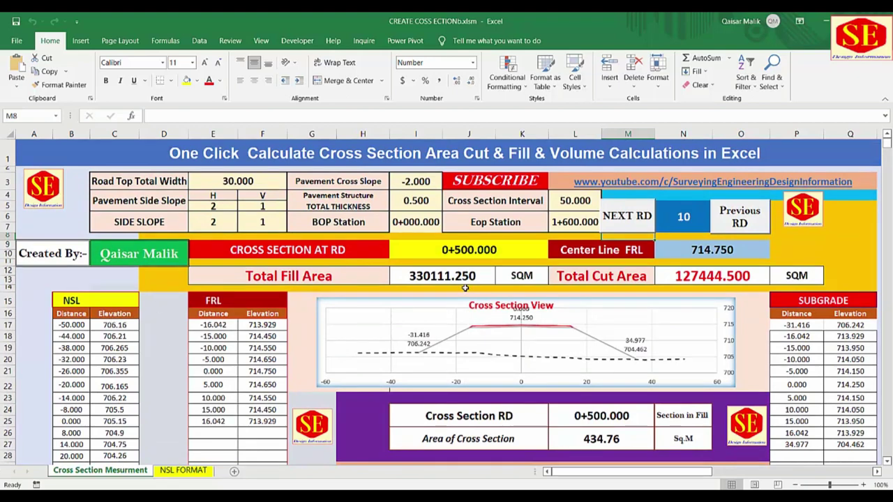
Step: Switch to the NSL FORMAT sheet and scroll down to the 50 block
left_click(182, 472)
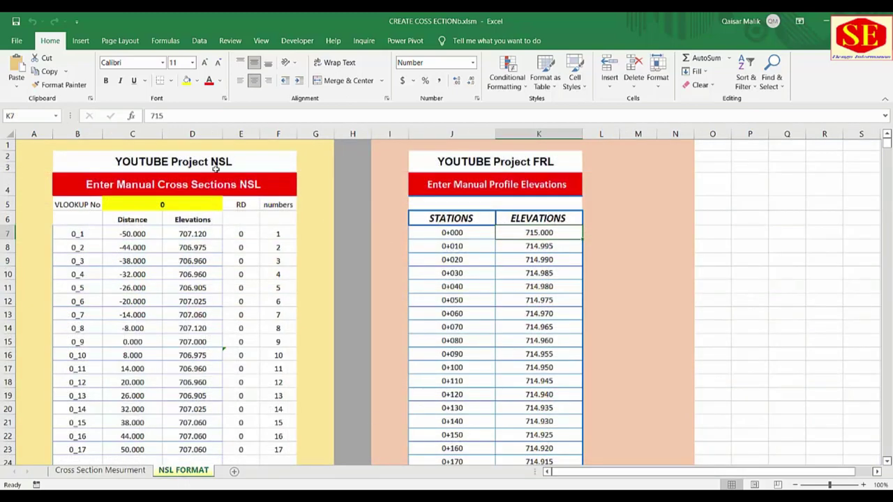
left_click(216, 169)
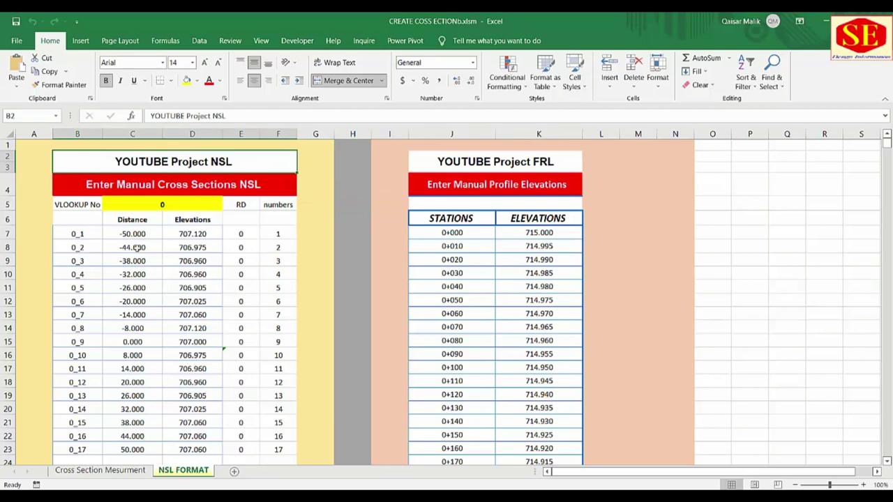
scroll(201, 299, "down", 1)
scroll(202, 302, "down", 3)
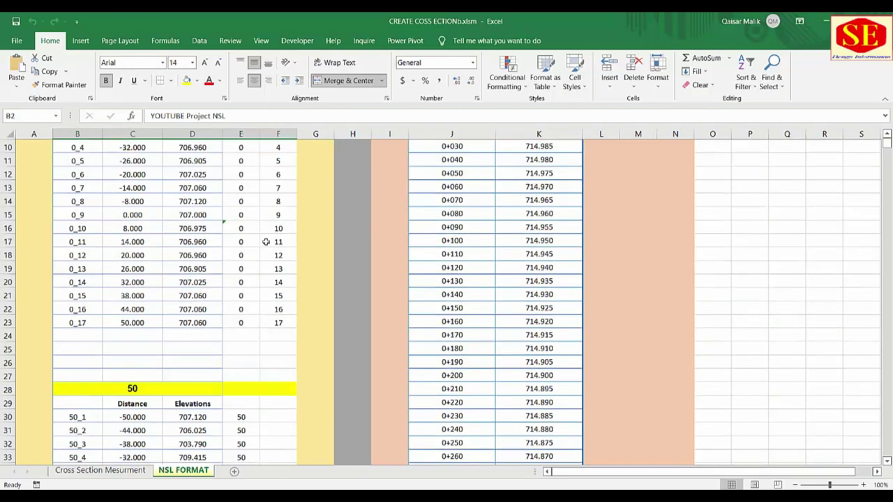
scroll(202, 265, "down", 1)
scroll(196, 302, "down", 3)
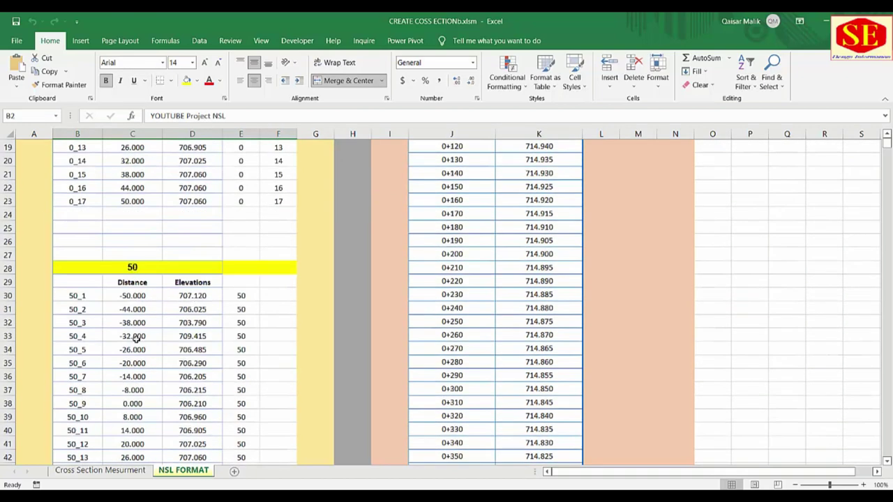
scroll(144, 327, "down", 1)
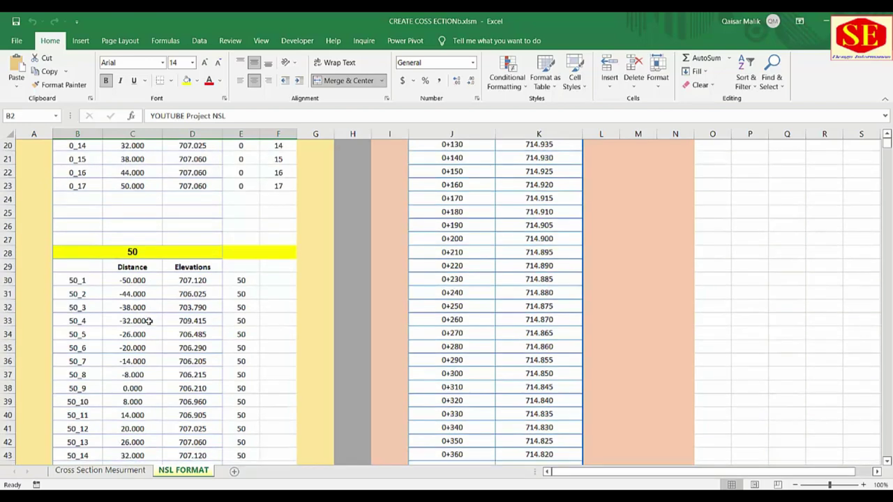
scroll(150, 279, "down", 2)
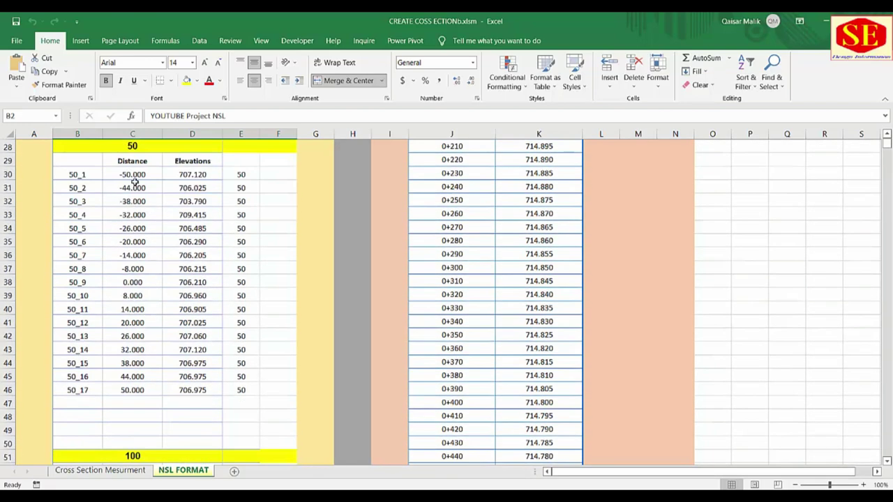
Step: Select the 50 block's distances, elevations, RD values and point labels, then return to the top
left_click_drag(134, 179, 207, 399)
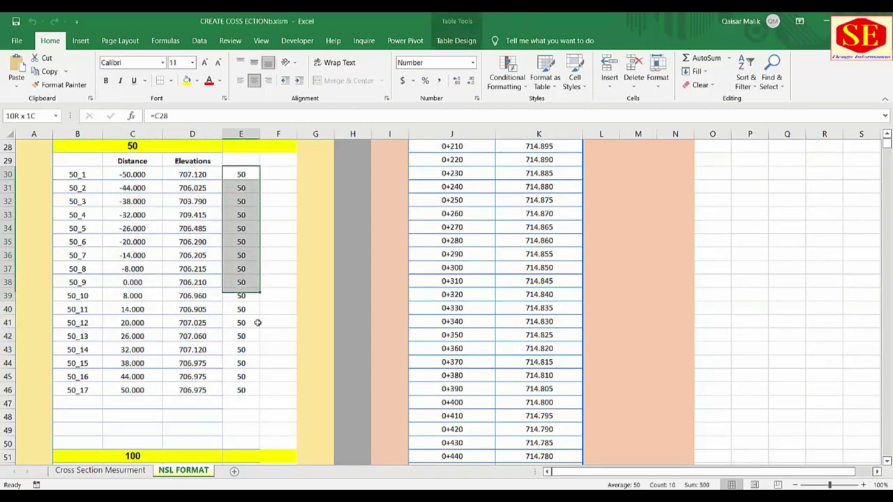
left_click_drag(242, 174, 241, 404)
left_click_drag(78, 174, 78, 391)
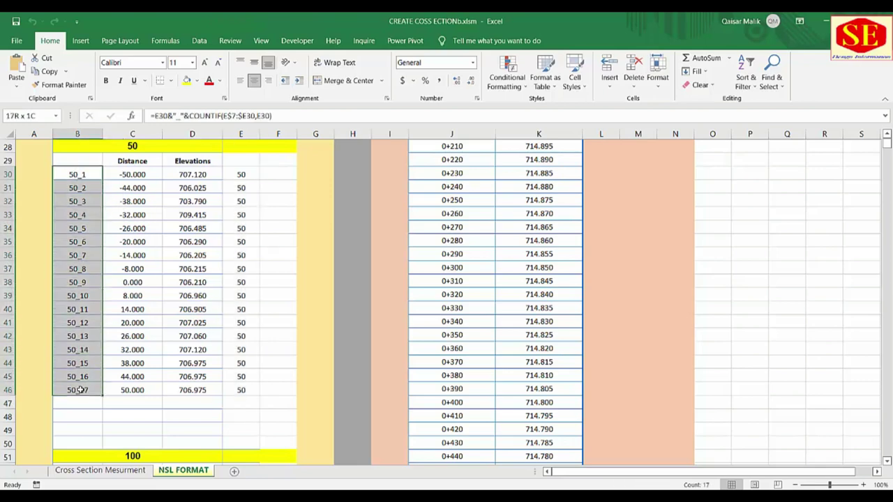
scroll(279, 297, "up", 6)
scroll(279, 297, "up", 3)
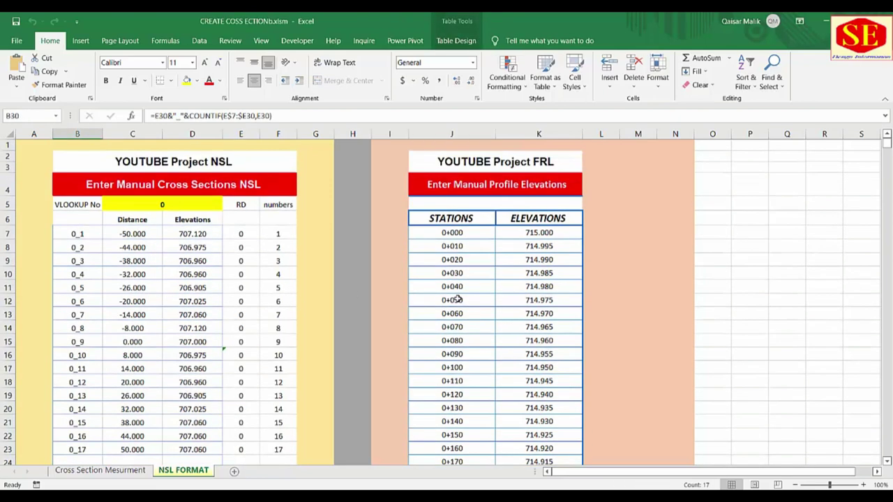
left_click(512, 159)
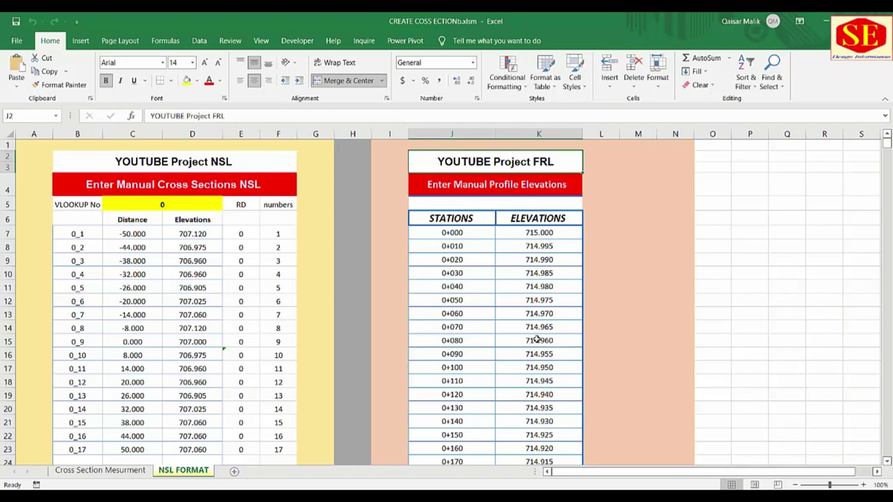
left_click(453, 240)
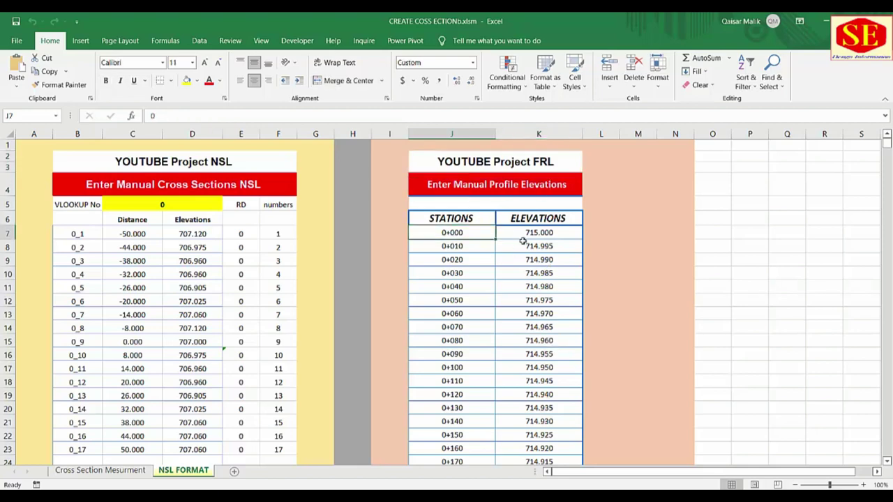
left_click(144, 261)
left_click(478, 284)
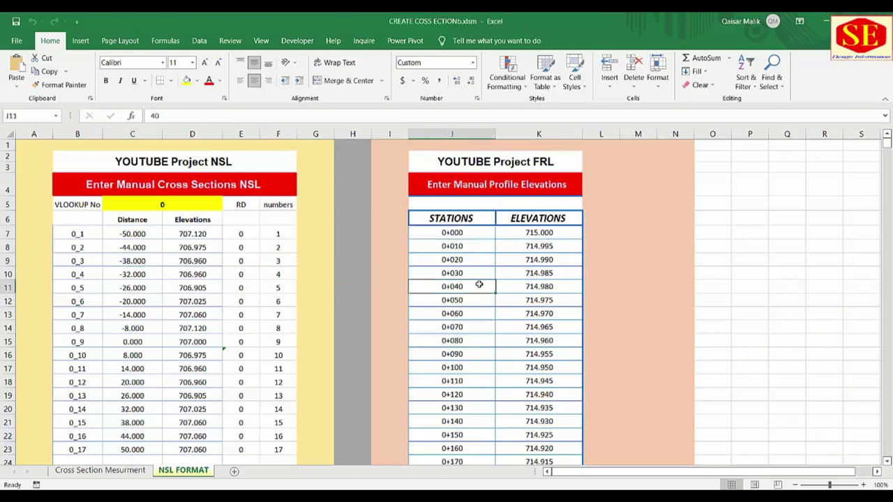
left_click(159, 263)
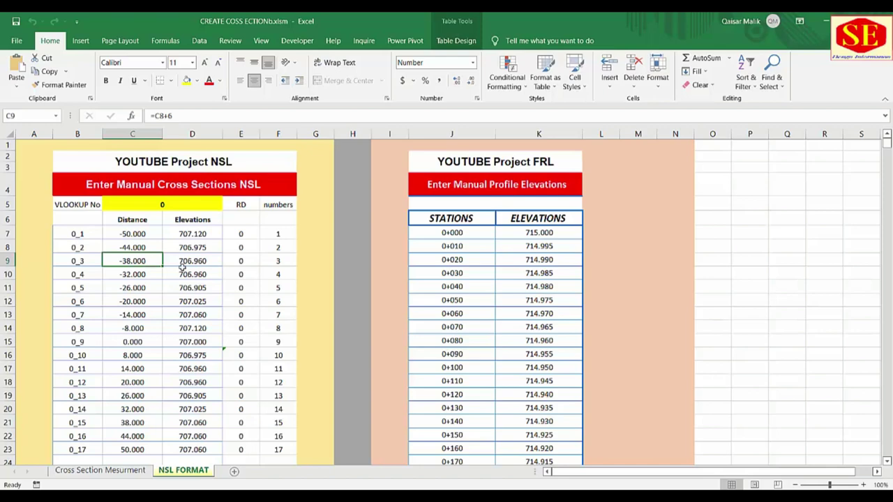
scroll(181, 267, "down", 1)
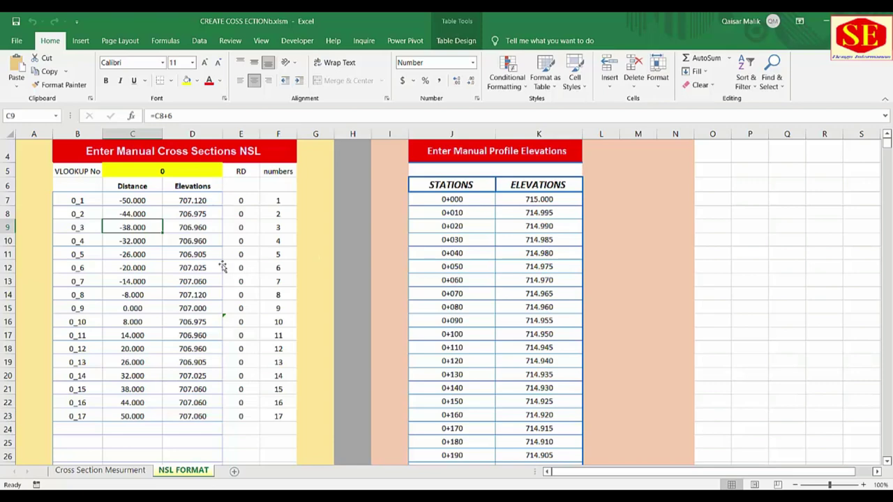
scroll(222, 267, "up", 1)
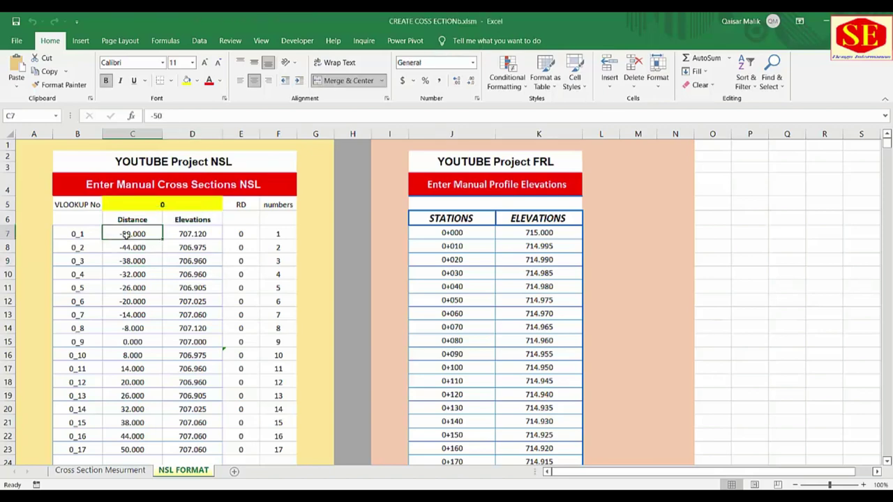
left_click(132, 286)
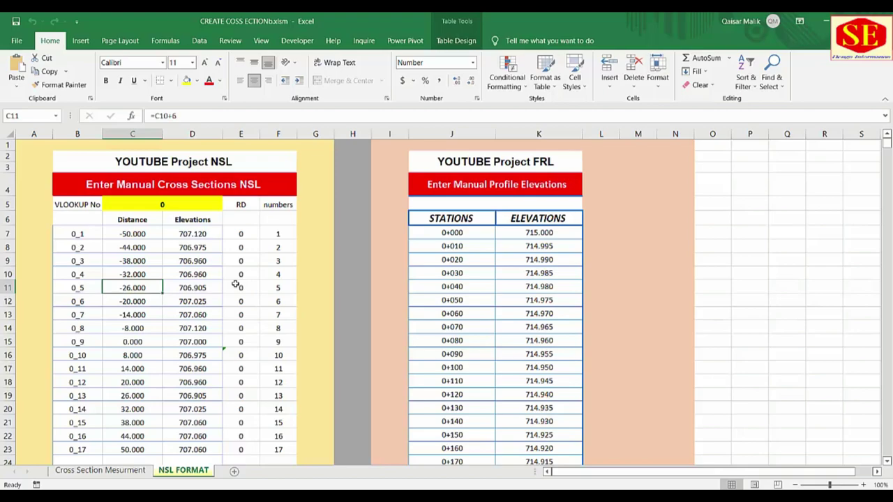
Step: Scroll through the NSL FORMAT tables and inspect the profile elevation formula in K8
scroll(237, 284, "down", 6)
scroll(236, 284, "down", 8)
scroll(237, 283, "down", 8)
scroll(238, 282, "down", 12)
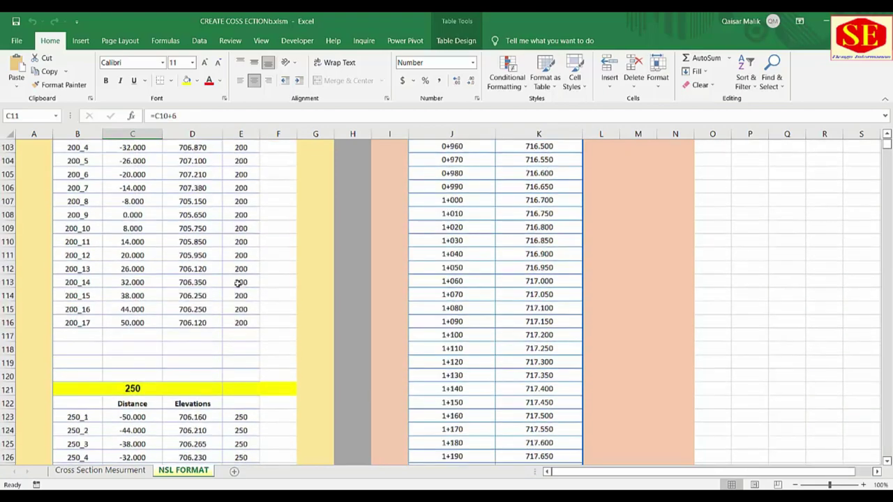
scroll(238, 283, "down", 12)
scroll(238, 282, "down", 8)
scroll(238, 282, "down", 15)
scroll(238, 283, "down", 6)
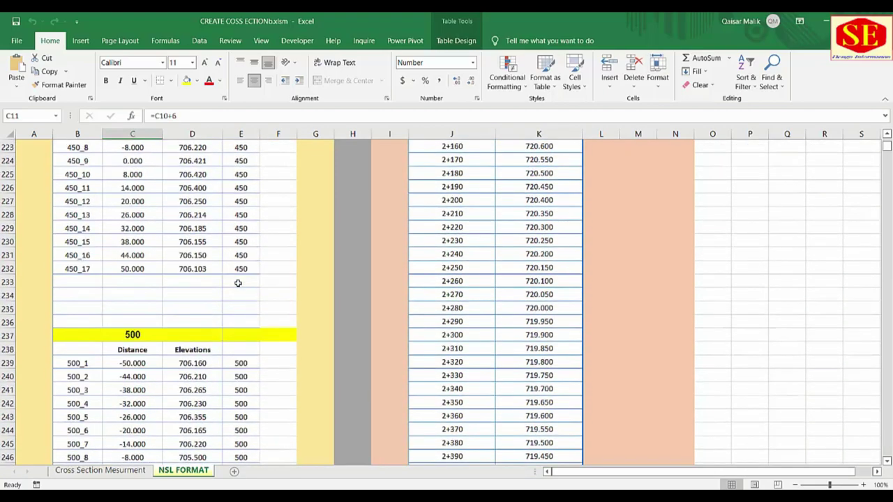
scroll(237, 283, "down", 14)
scroll(242, 227, "down", 1)
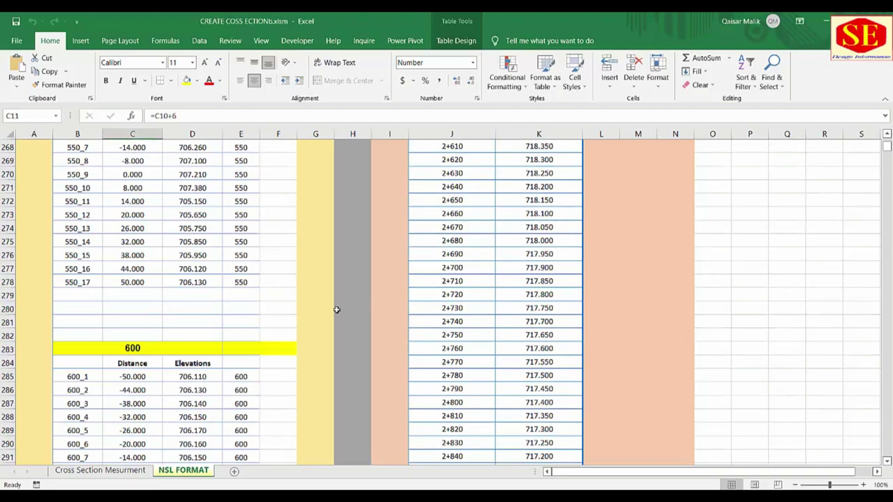
scroll(336, 307, "down", 8)
scroll(168, 339, "down", 5)
scroll(168, 339, "down", 13)
scroll(168, 339, "down", 7)
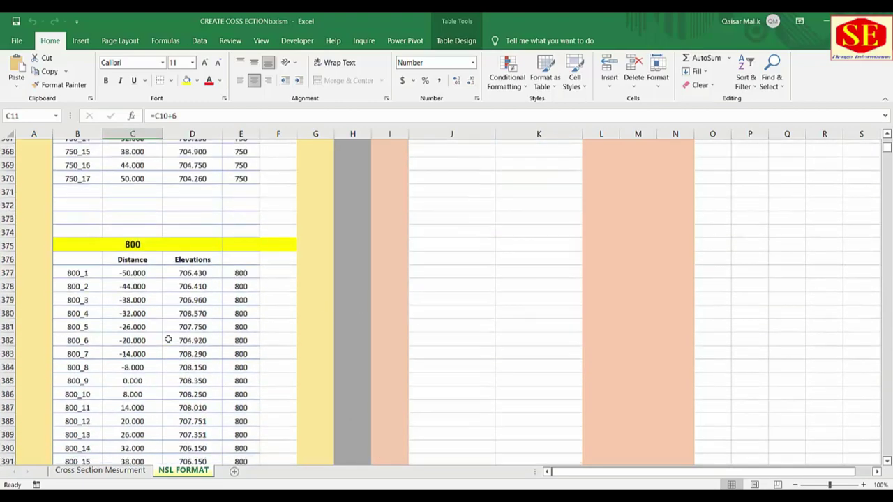
scroll(168, 339, "down", 13)
scroll(168, 339, "down", 8)
scroll(168, 339, "down", 7)
scroll(169, 339, "down", 15)
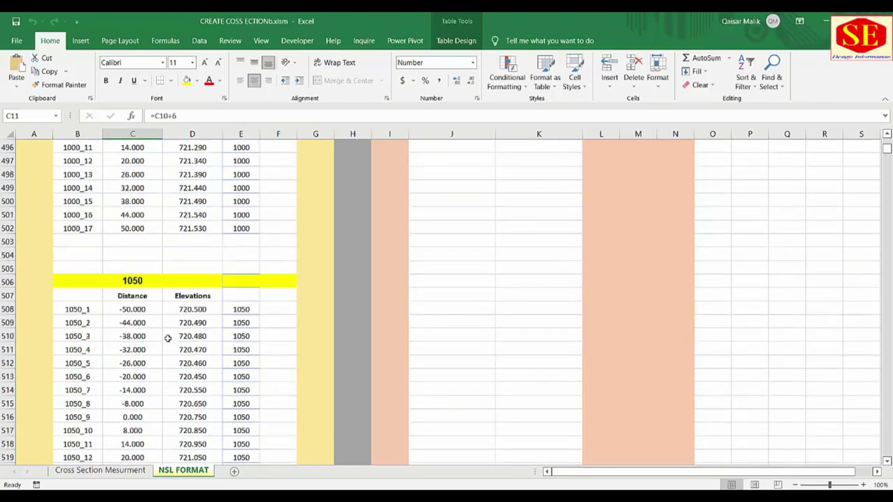
scroll(168, 339, "down", 7)
scroll(168, 339, "down", 15)
scroll(168, 339, "down", 8)
scroll(168, 339, "down", 8)
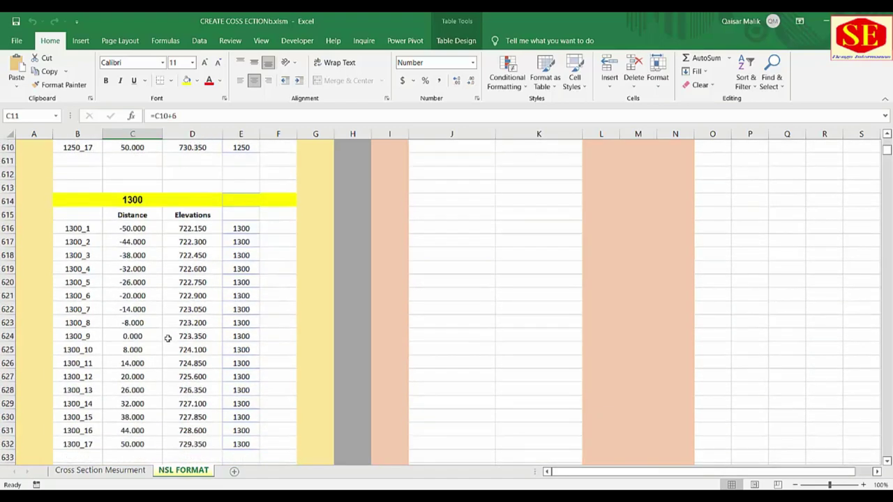
scroll(169, 338, "down", 6)
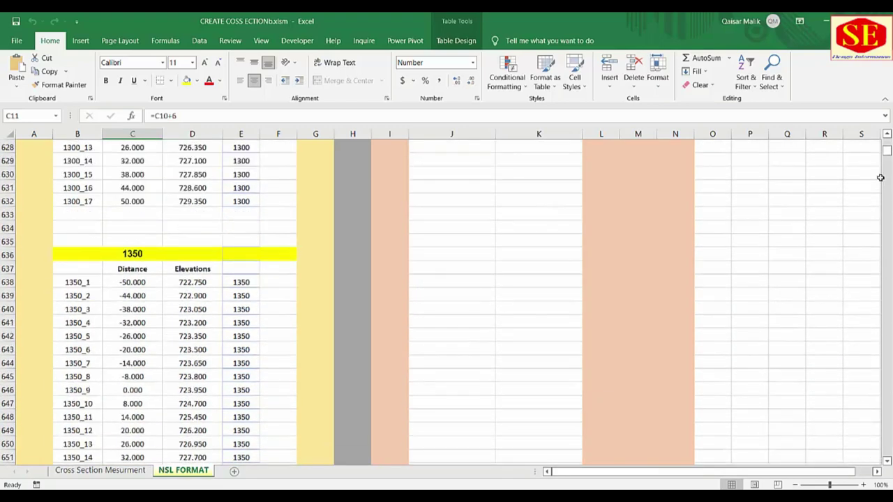
left_click_drag(887, 152, 887, 138)
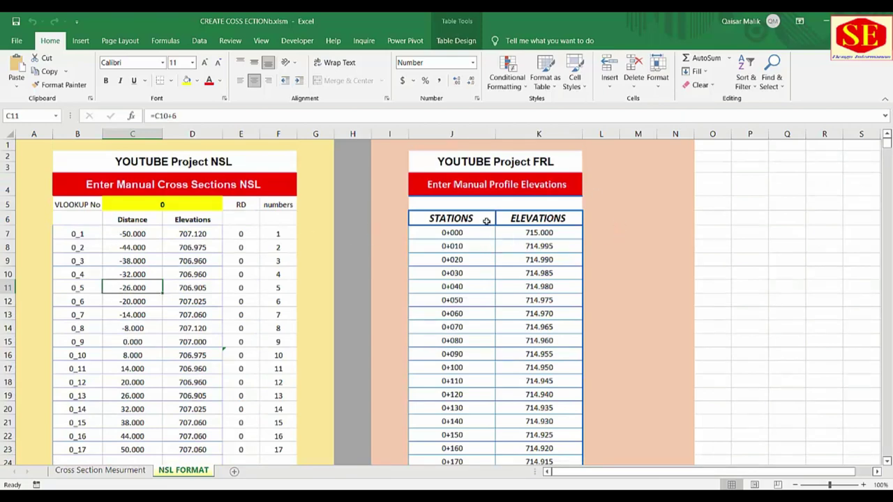
left_click(516, 246)
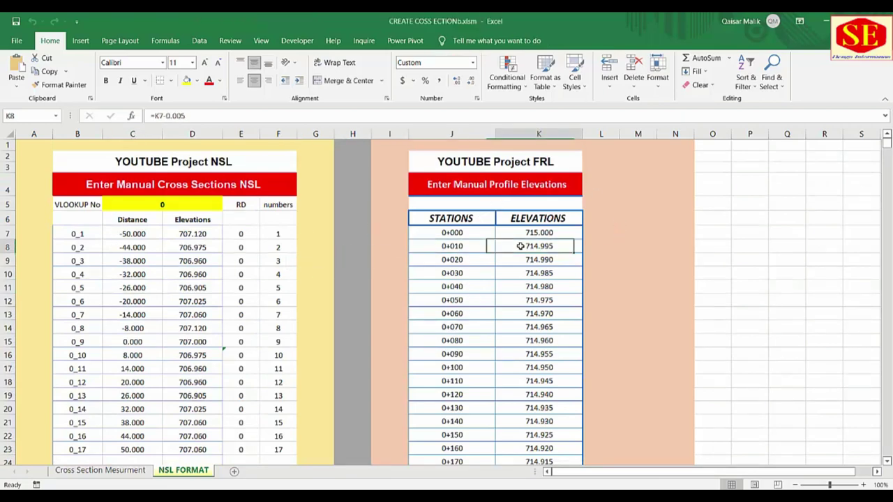
Step: On the Cross Section Mesurment sheet, select the input parameter block C3:Q7, then deselect
left_click(90, 470)
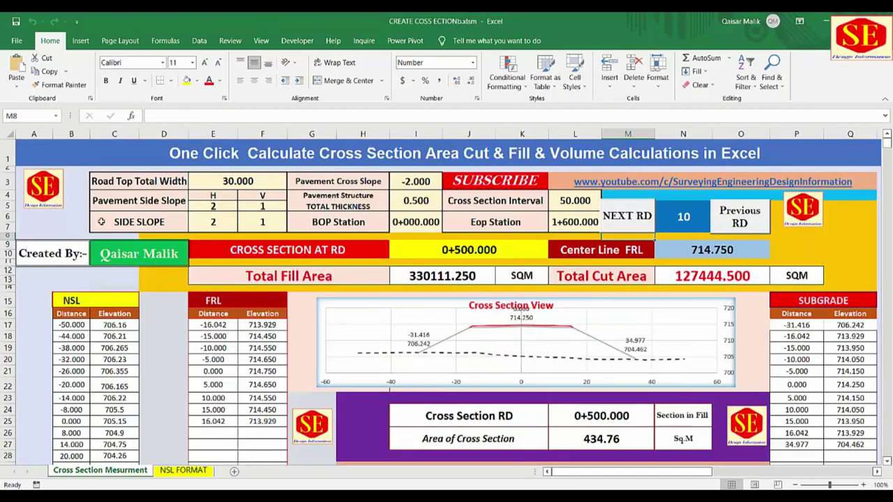
left_click(119, 183)
left_click_drag(114, 180, 558, 221)
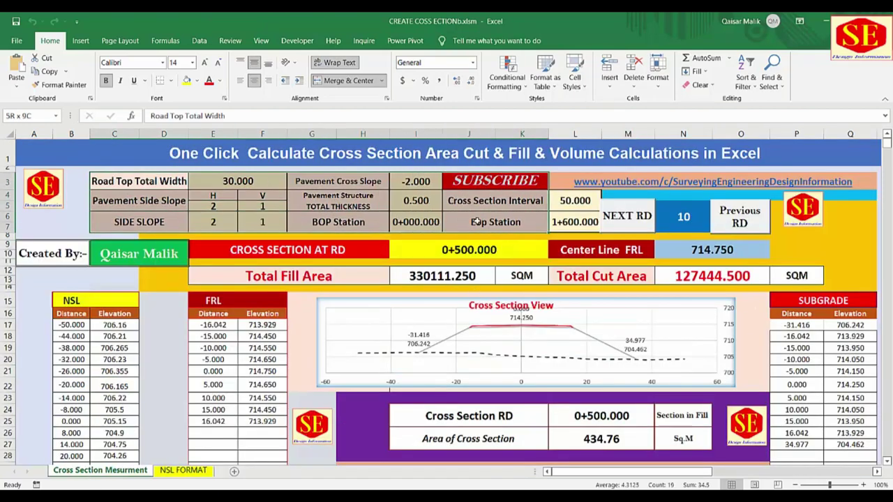
left_click(265, 222)
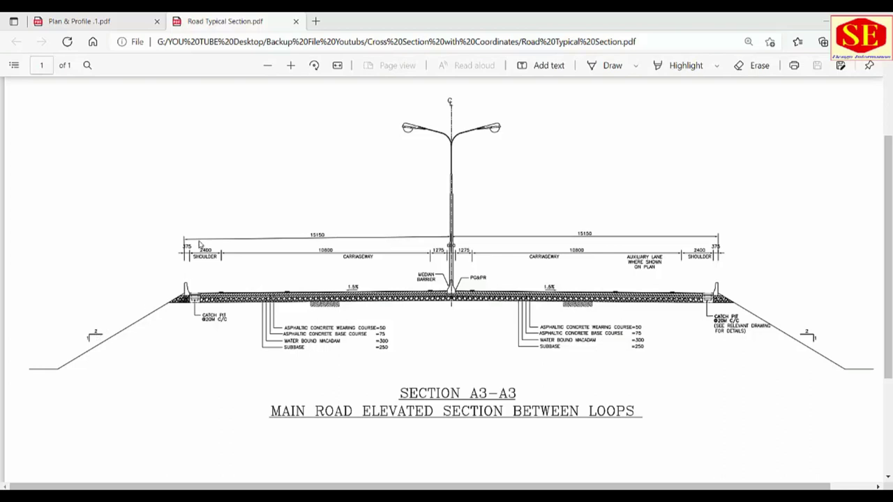
Step: Double the 15150 half-width in Calculator: 15.15 × 2 = 30.3
scroll(425, 278, "up", 1, "ctrl")
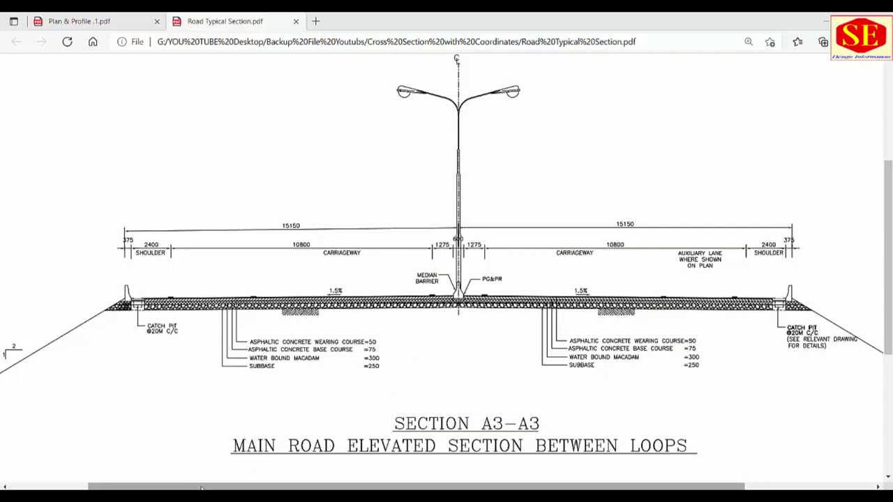
key("super+s")
left_click(139, 201)
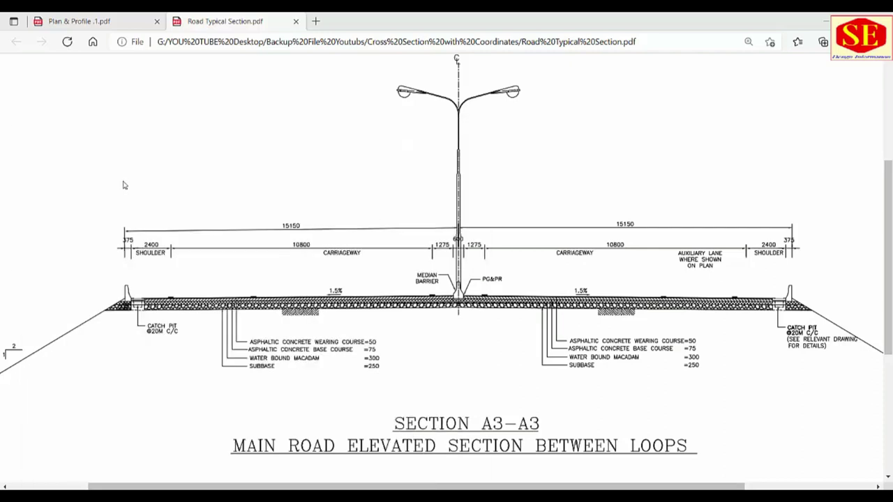
left_click(44, 412)
left_click(84, 369)
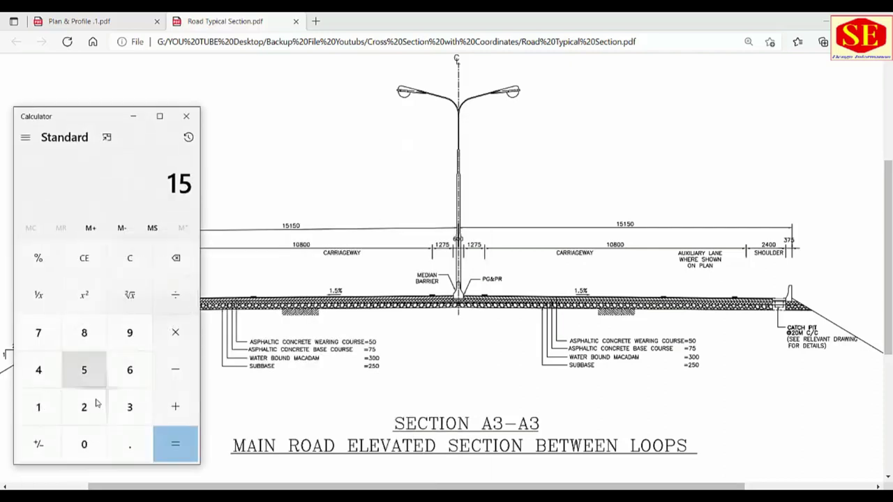
left_click(130, 445)
left_click(39, 406)
left_click(84, 370)
left_click(175, 332)
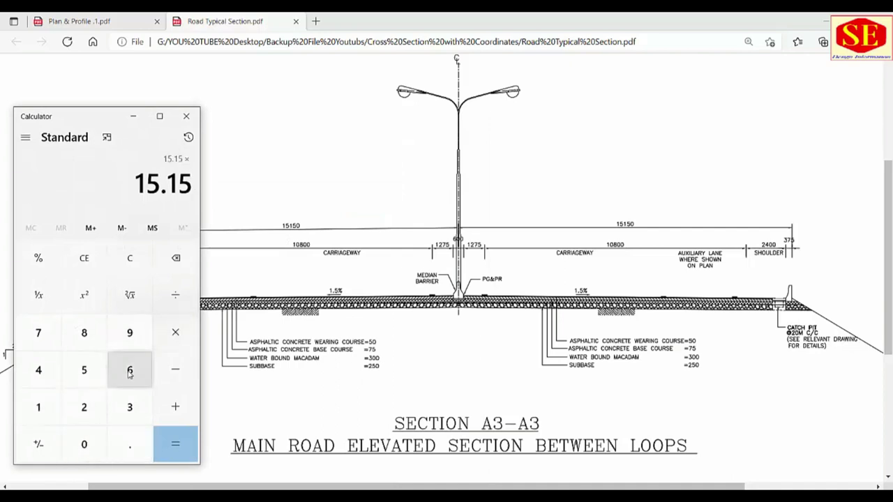
left_click(84, 407)
left_click(176, 443)
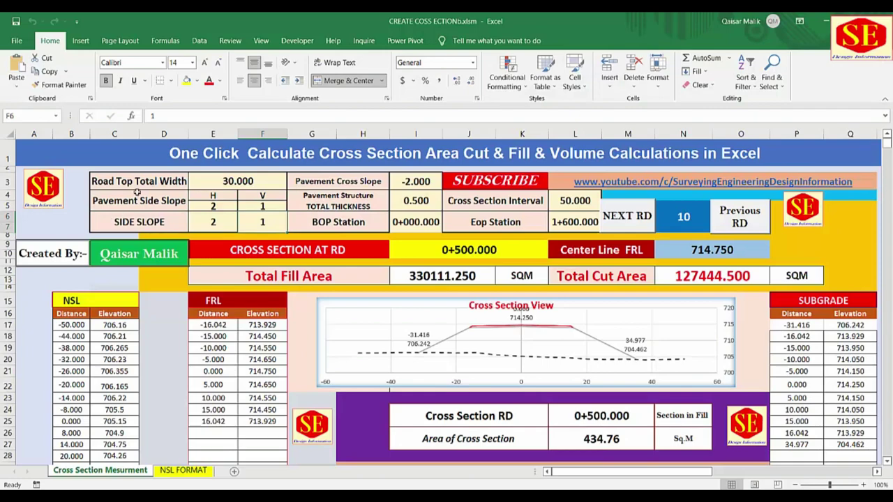
Step: Enter 30.30 as the Road Top Total Width in cell E3
left_click(132, 181)
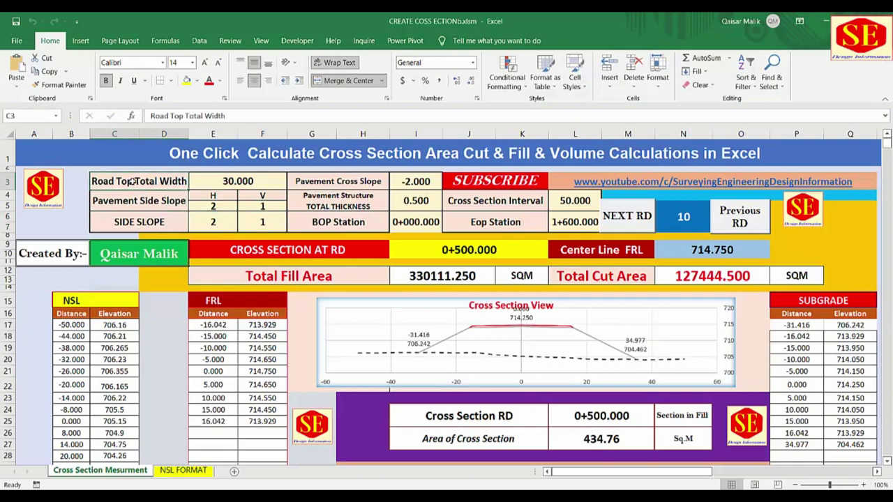
left_click(236, 180)
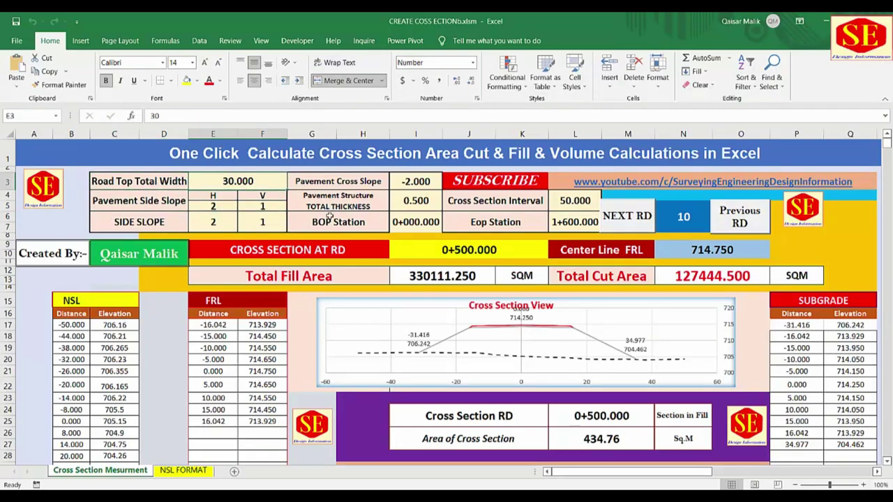
type("30.30")
key("Return")
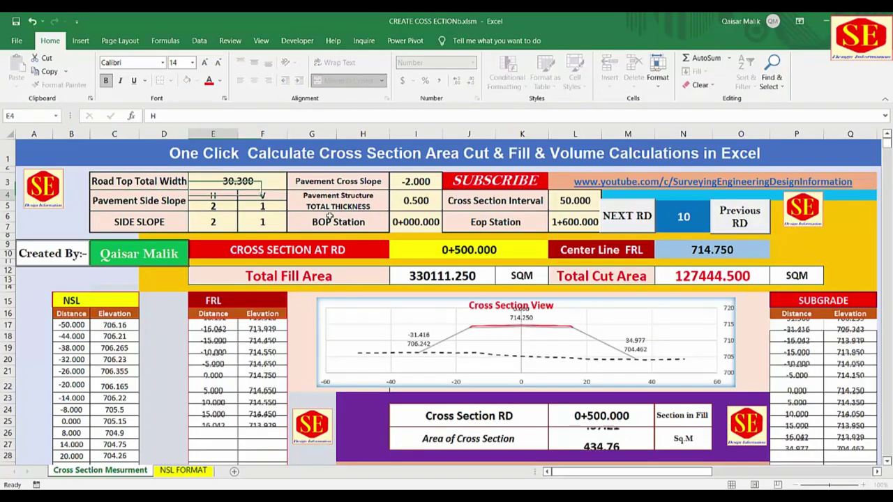
left_click(252, 180)
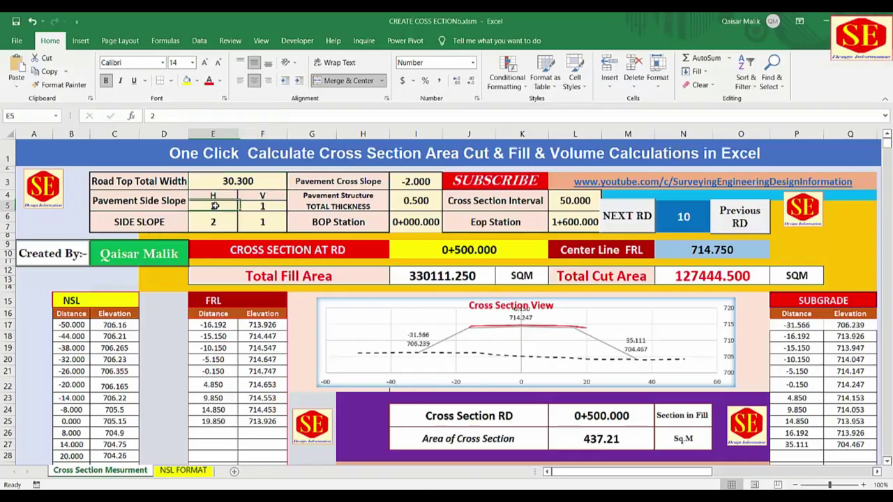
left_click(178, 202)
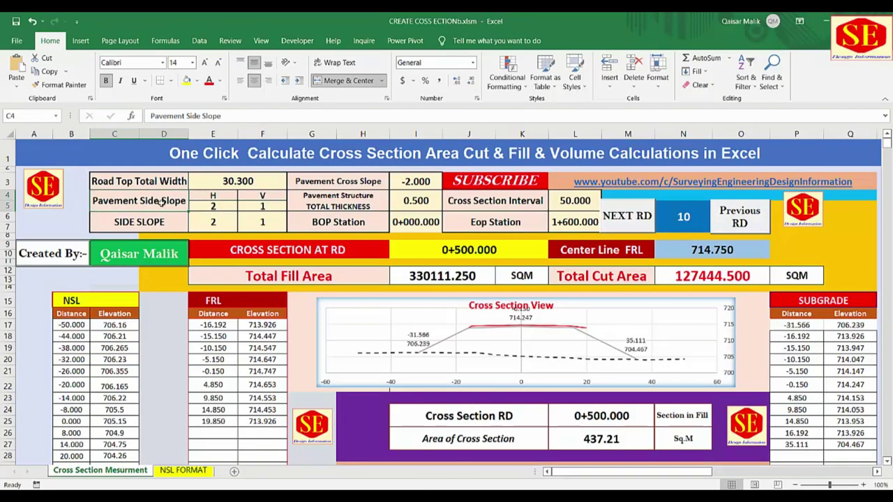
left_click(209, 205)
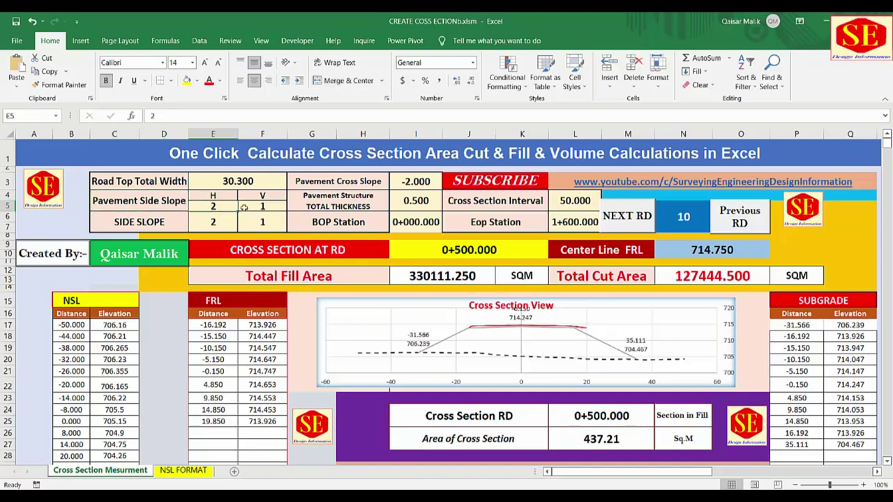
left_click(258, 206)
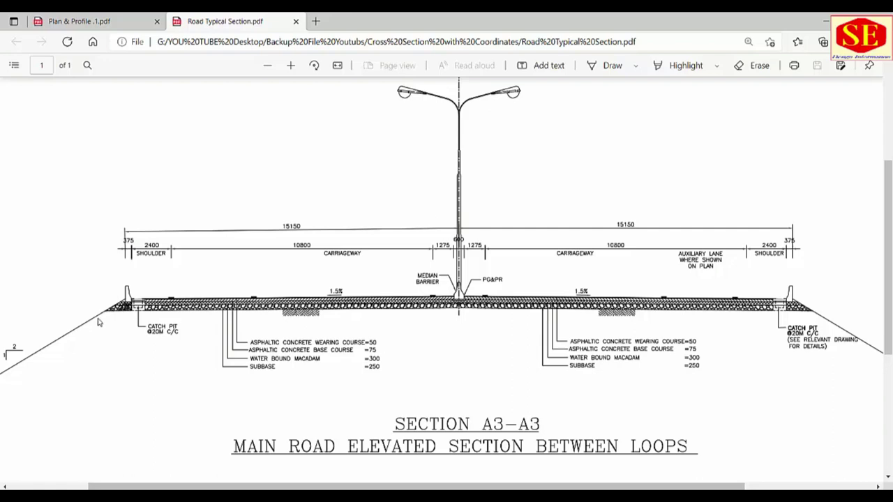
scroll(339, 343, "down", 1)
scroll(119, 317, "down", 1, "ctrl")
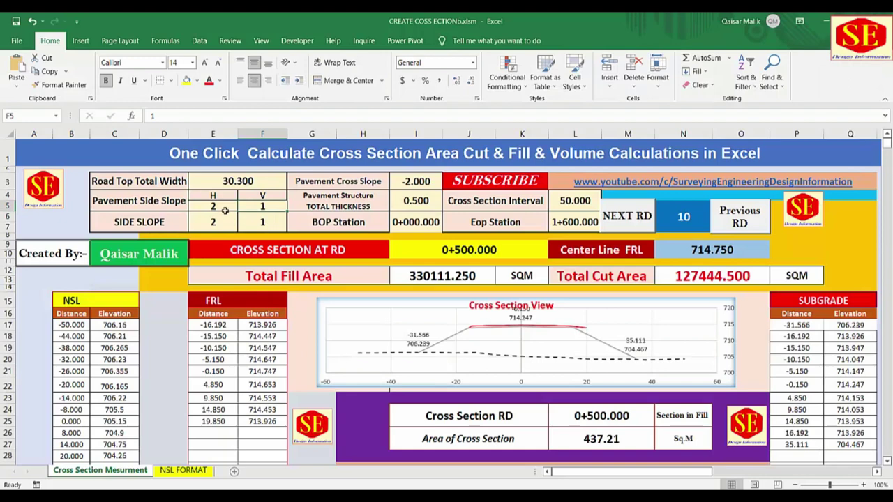
left_click(213, 207)
left_click(251, 208)
left_click(233, 210)
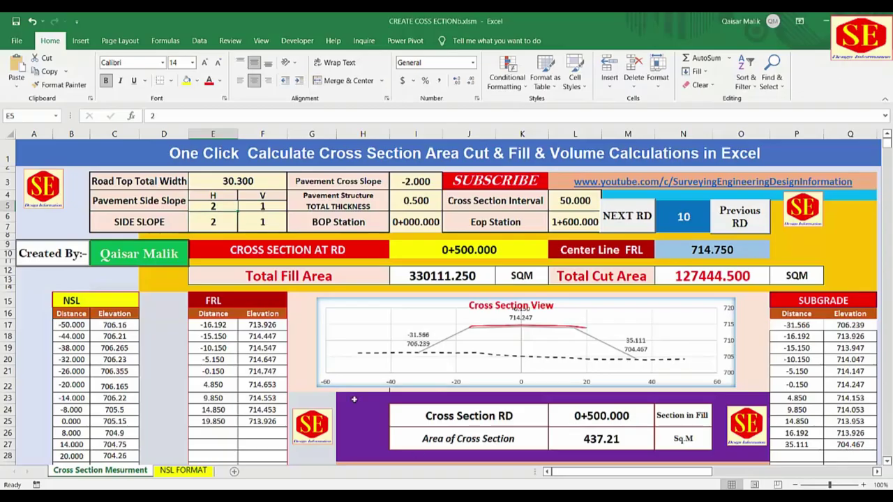
left_click(263, 208)
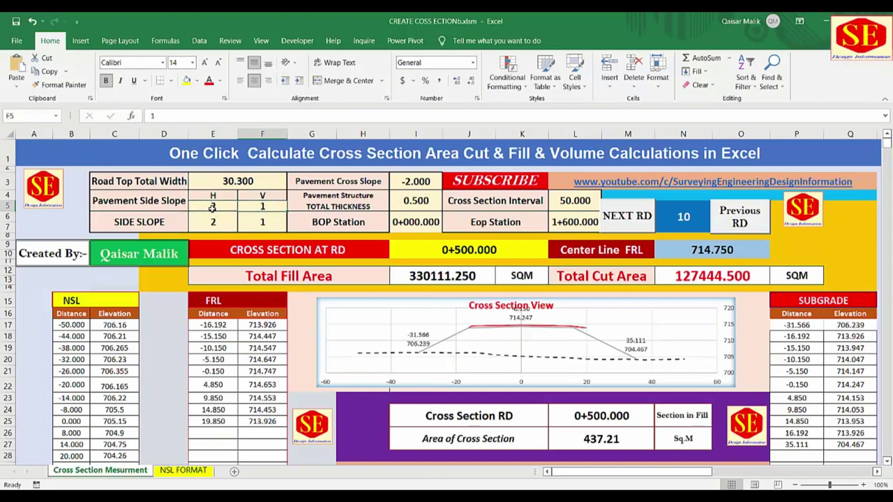
left_click(212, 208)
left_click(273, 209)
left_click(222, 210)
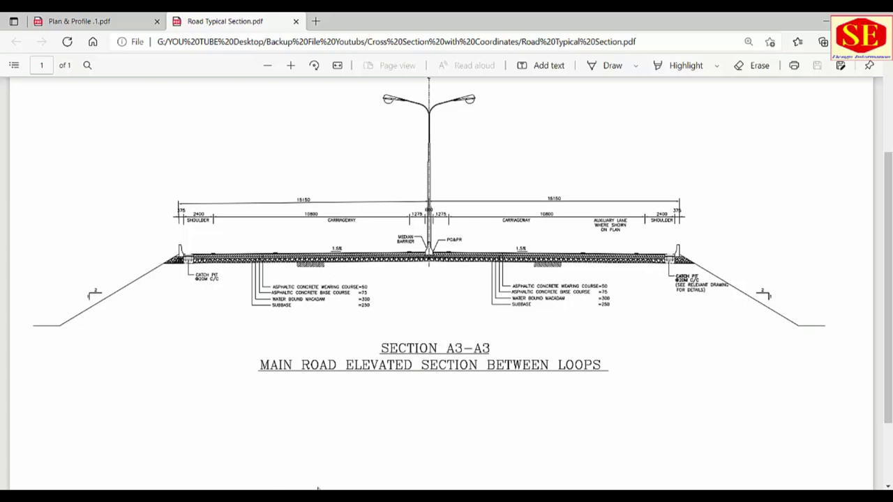
Step: After checking the drawing, enter side slope 2 in E6 and 1 in F6
key("alt+Tab")
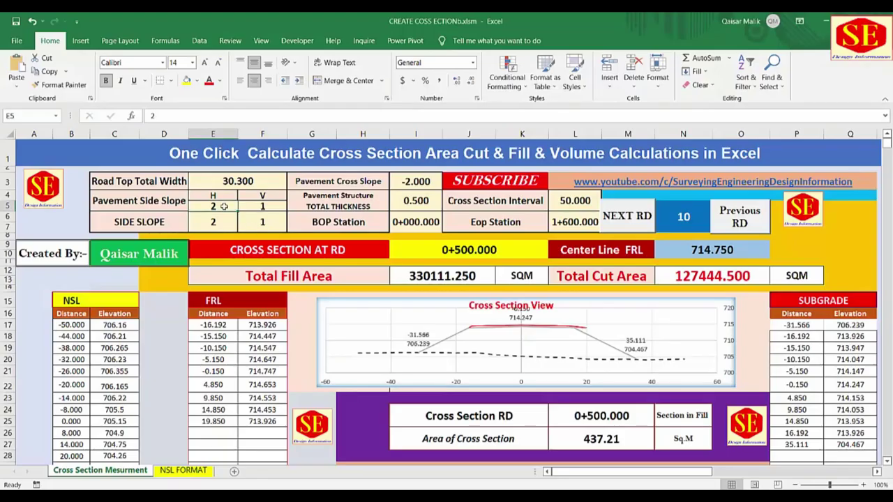
key("Down")
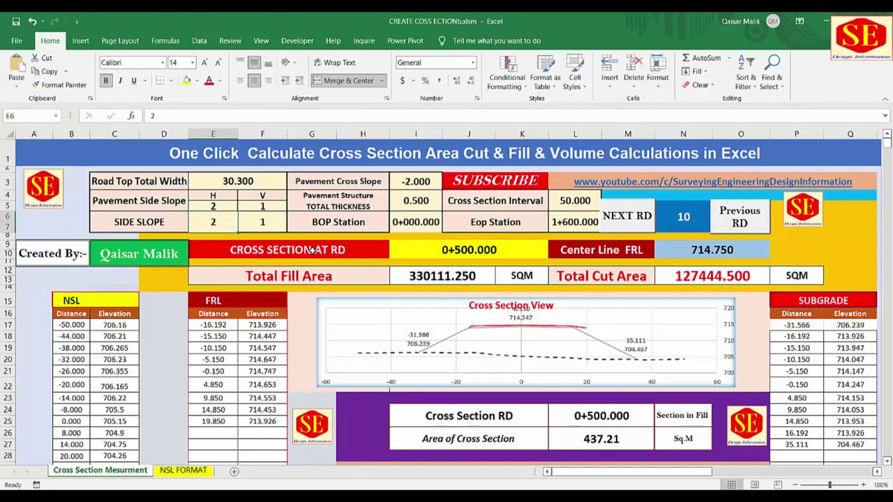
key("Right")
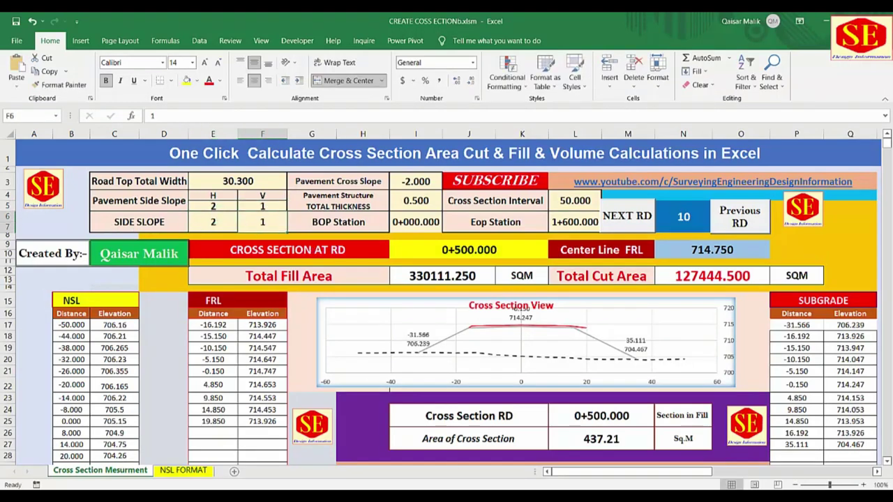
key("alt+Tab")
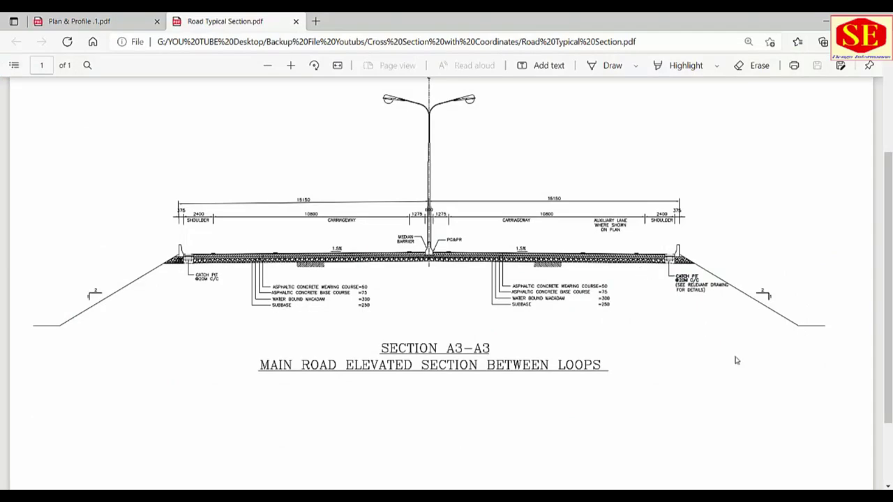
key("alt+Tab")
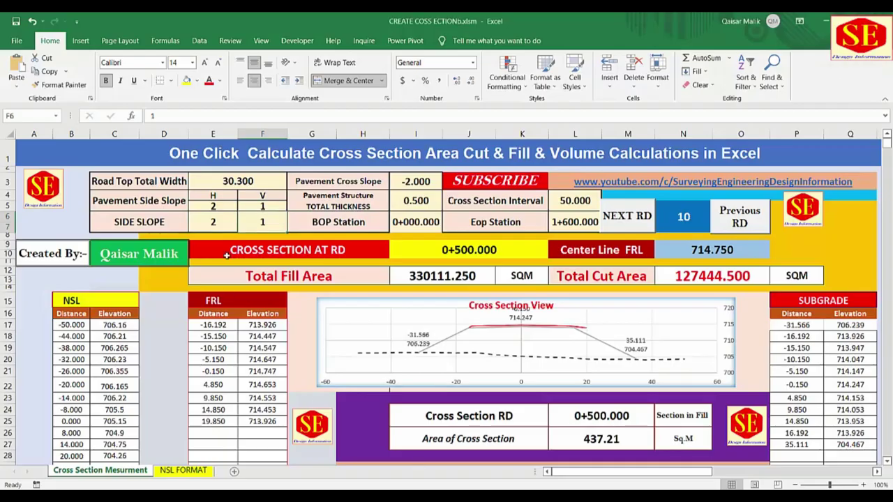
left_click(225, 222)
type("2")
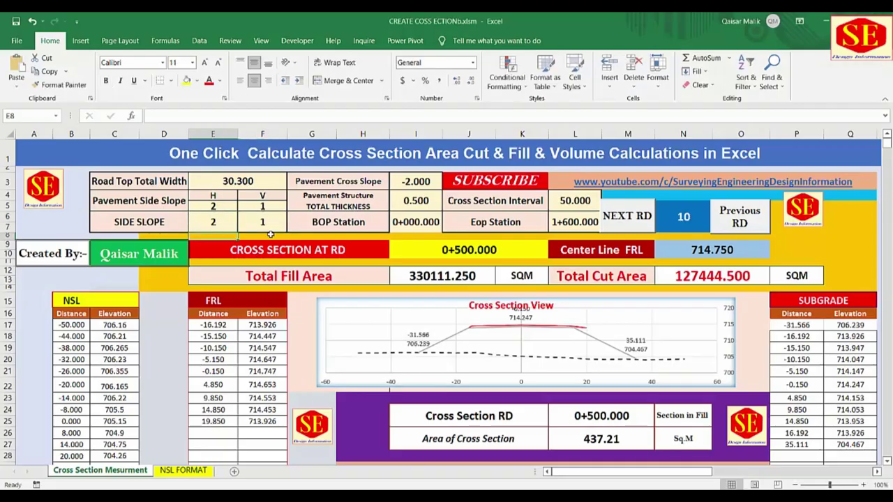
left_click(265, 222)
type("1")
key("Return")
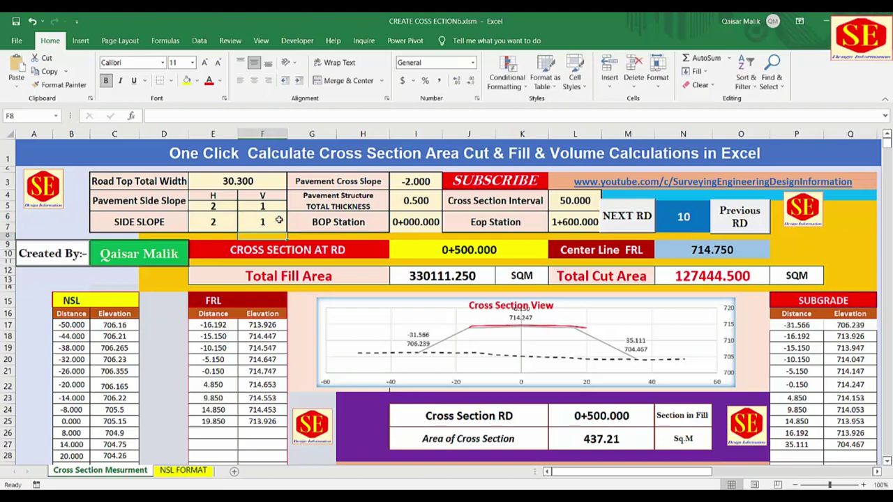
left_click(357, 182)
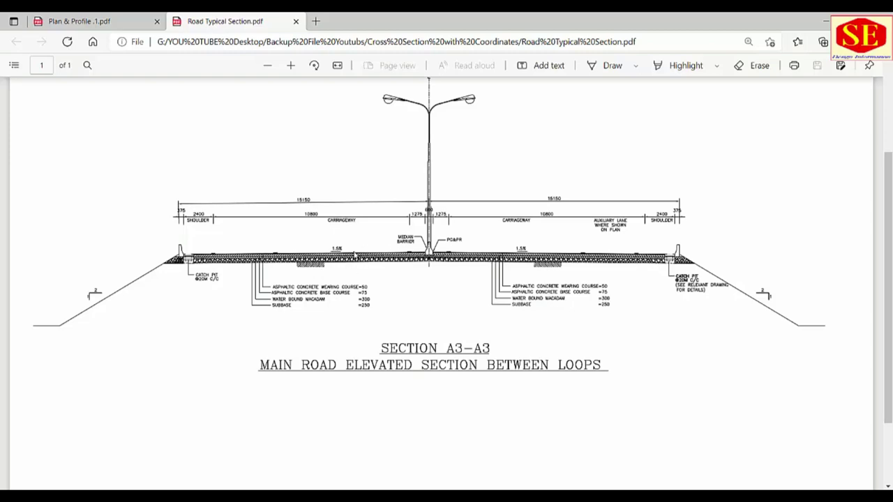
scroll(325, 296, "up", 2, "ctrl")
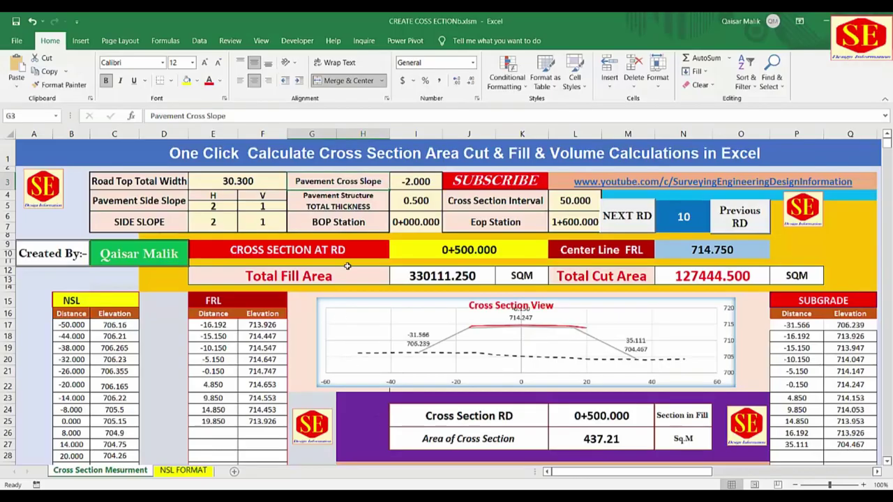
Step: Change the pavement cross slope in I3 to -1.5
left_click(421, 185)
type("-2-1")
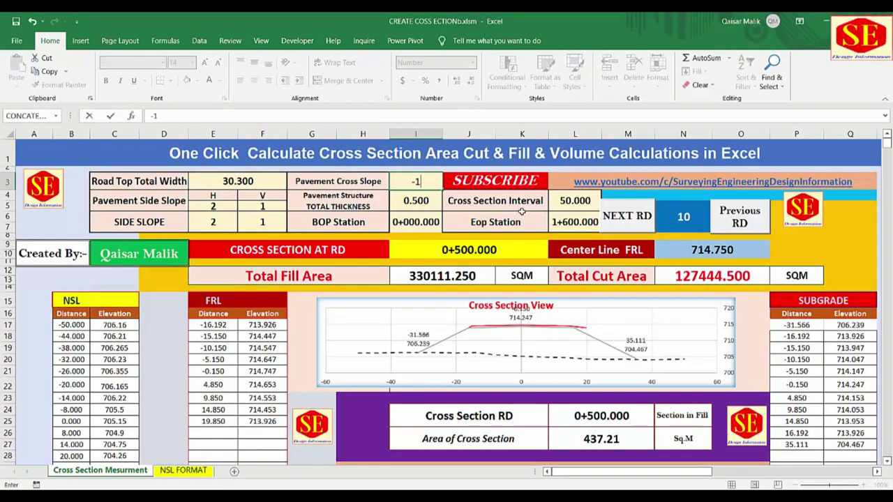
type(".5")
key("Return")
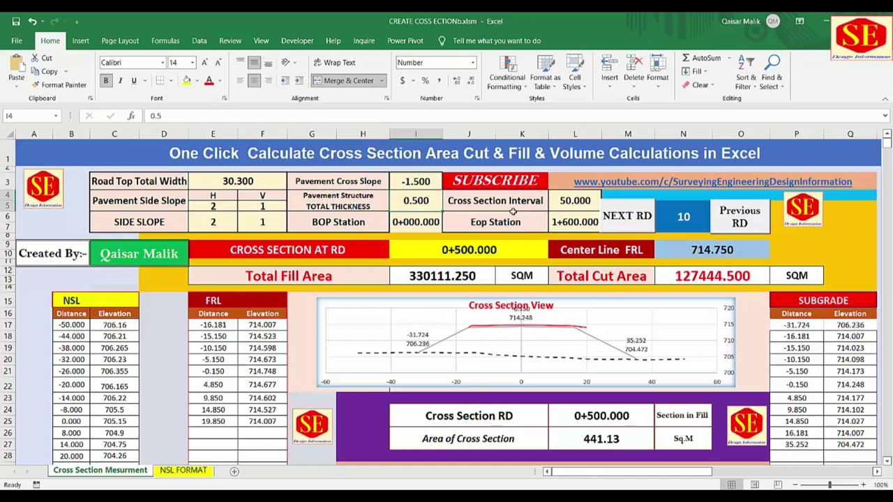
left_click(425, 180)
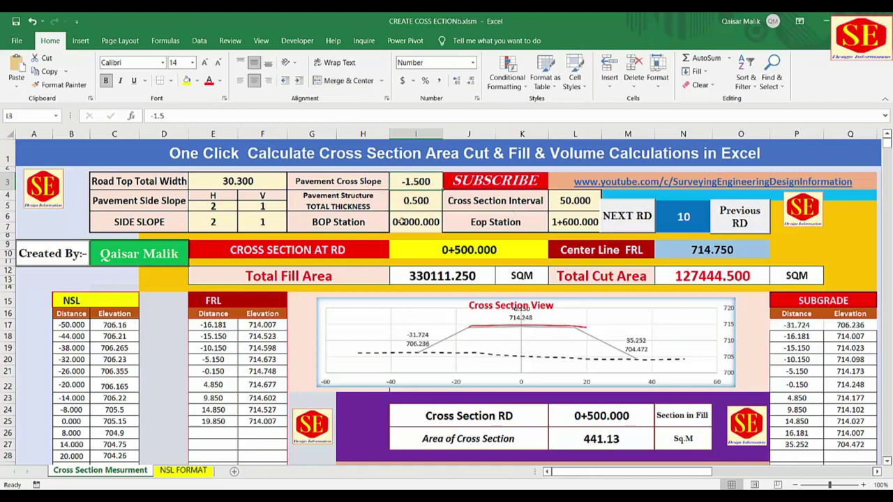
left_click(332, 207)
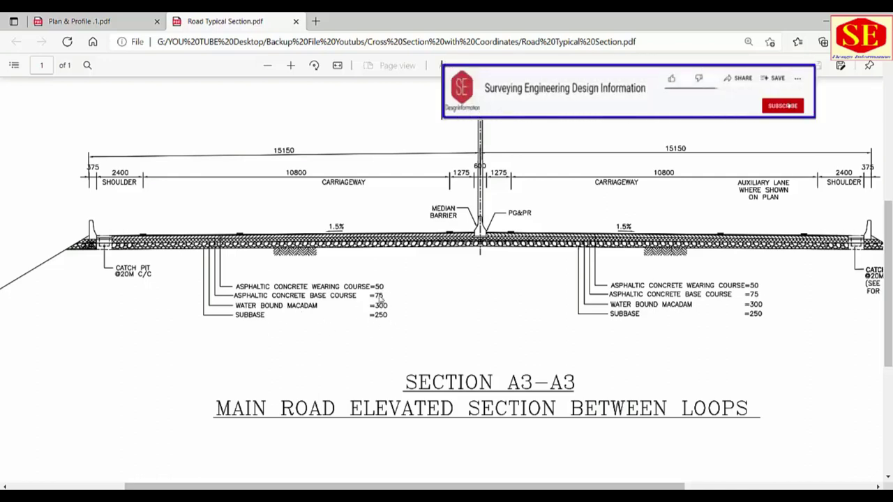
Step: Sum 0.05 + 0.075 + 0.3 + 0.25 in Calculator for a 0.675 total
key("alt+Tab")
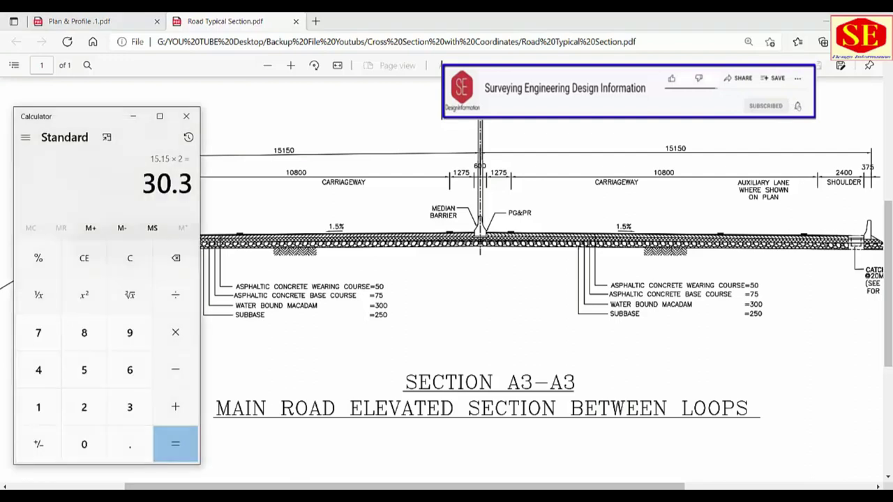
key("Escape")
type("0.05")
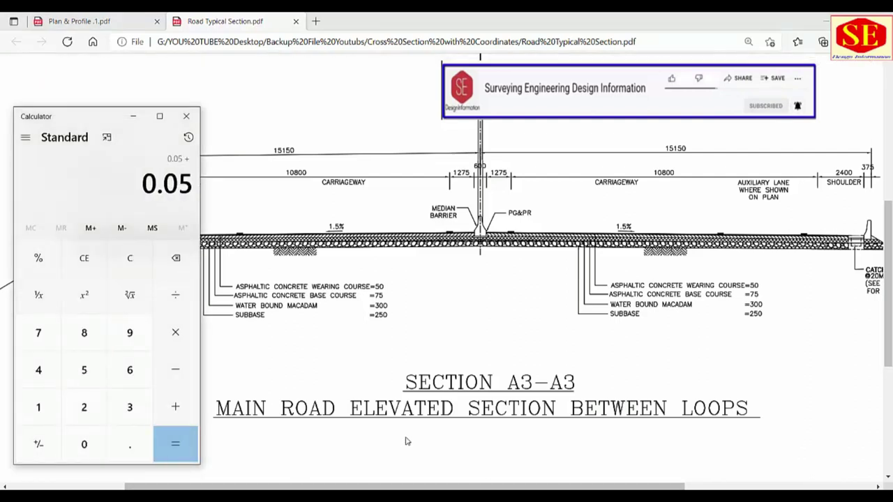
type("0.075")
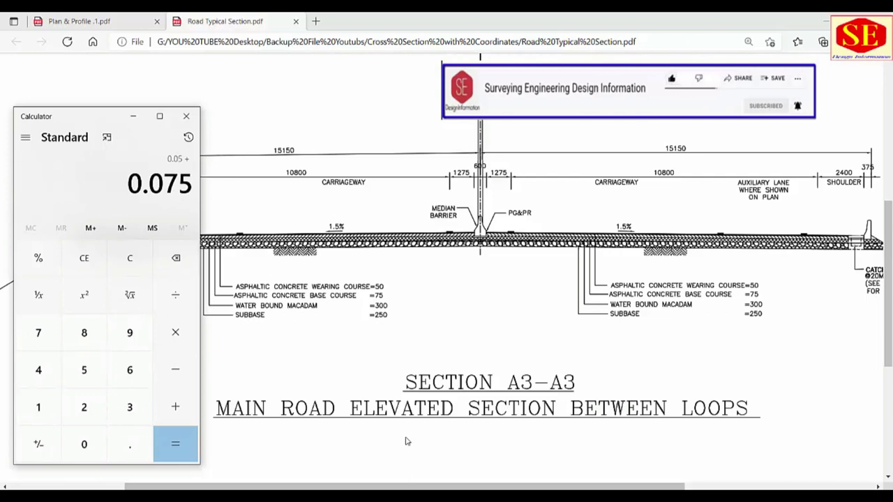
type("+0.3")
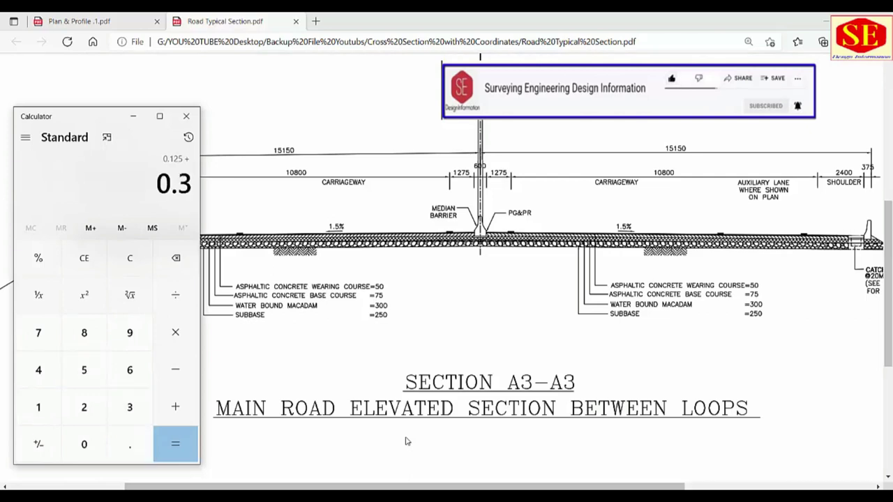
type("+")
type("0.25")
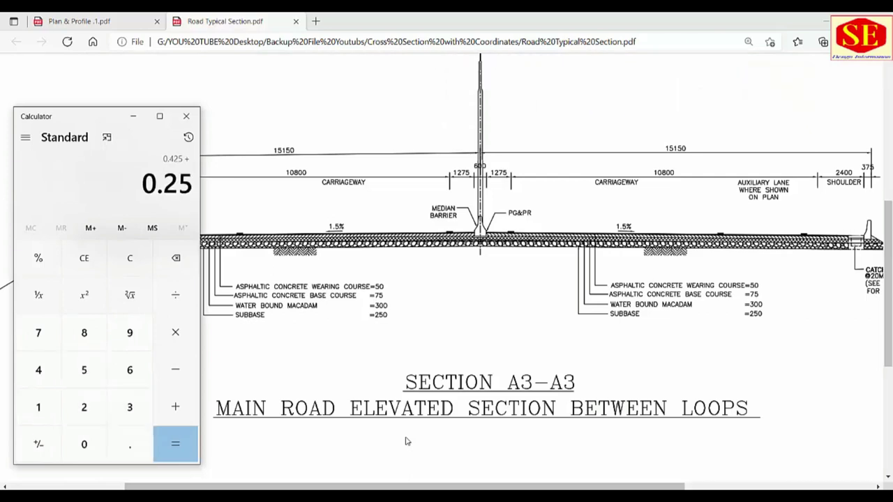
key("Return")
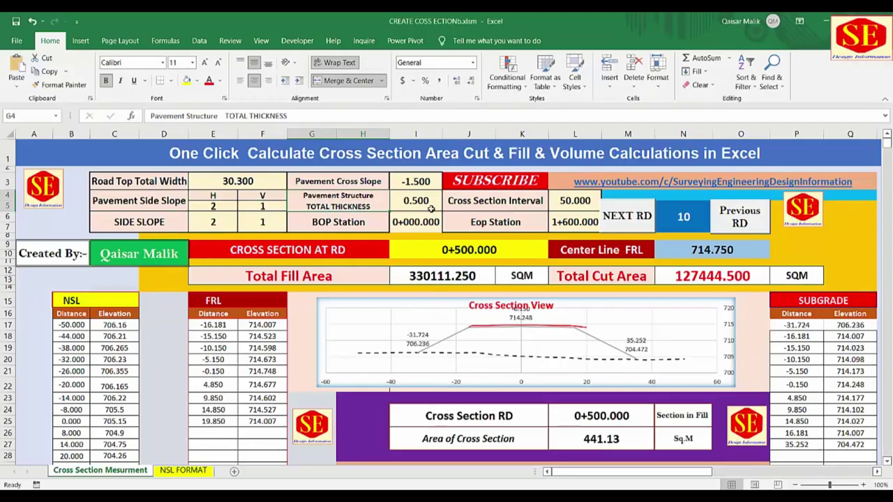
Step: Enter 0.675 as the pavement structure total thickness in I4
left_click(432, 205)
type("0")
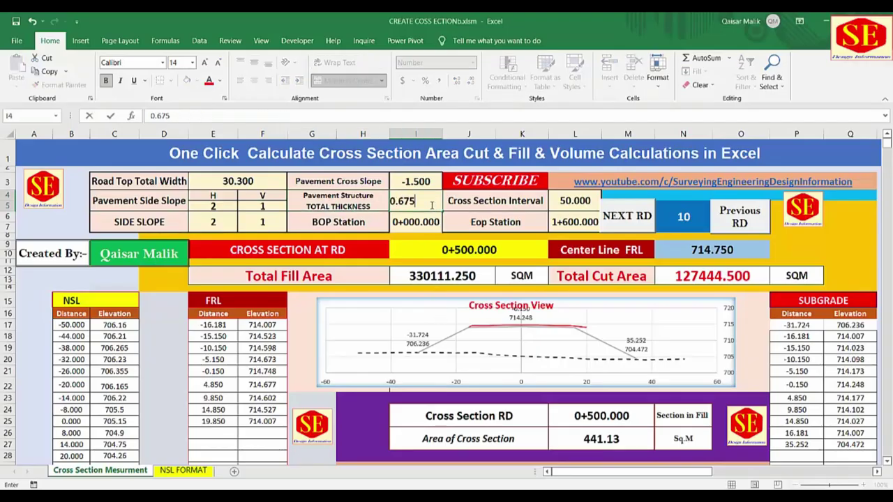
key("ctrl+Return")
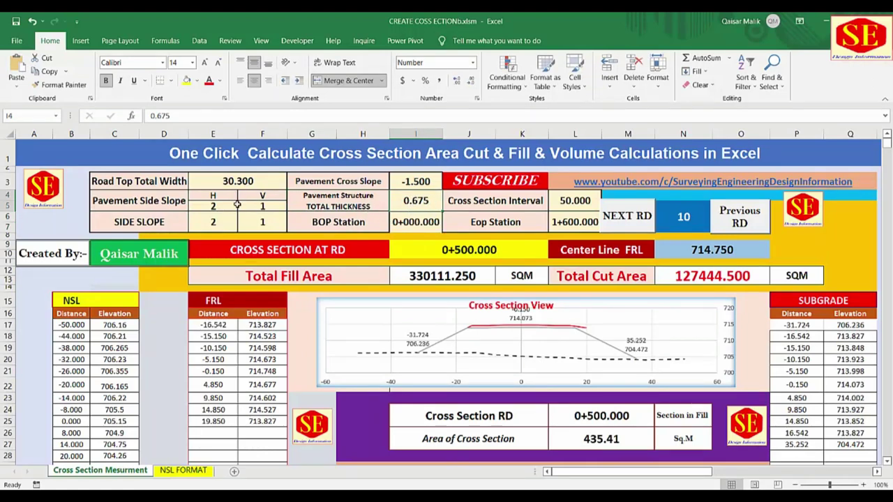
Step: Check the BOP and Eop Station cells against the NSL FORMAT sheet
left_click(423, 223)
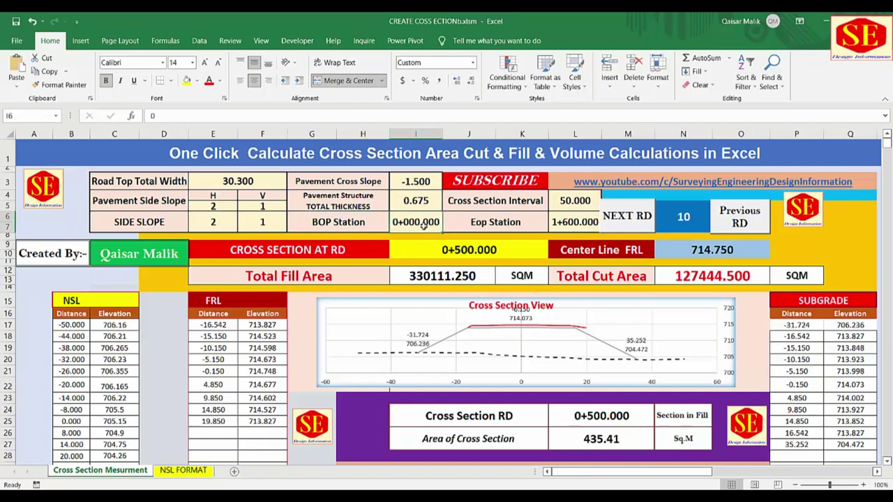
left_click(184, 470)
left_click(162, 205)
key("Down")
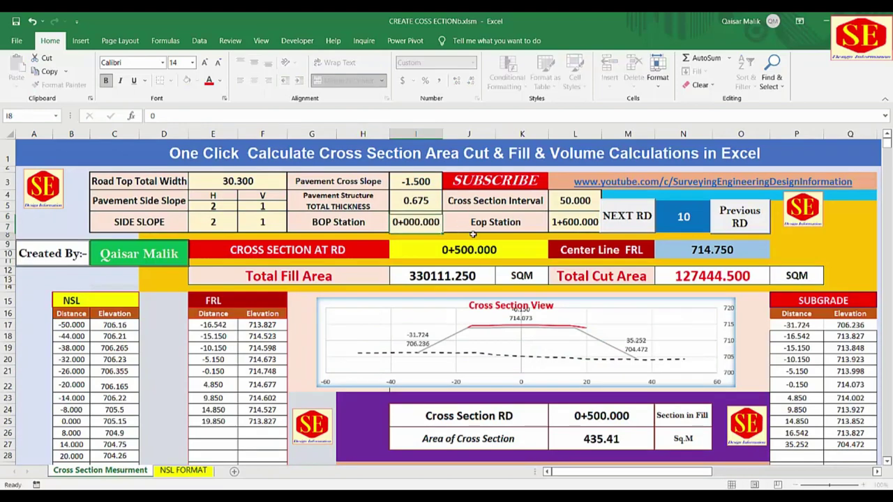
left_click(485, 223)
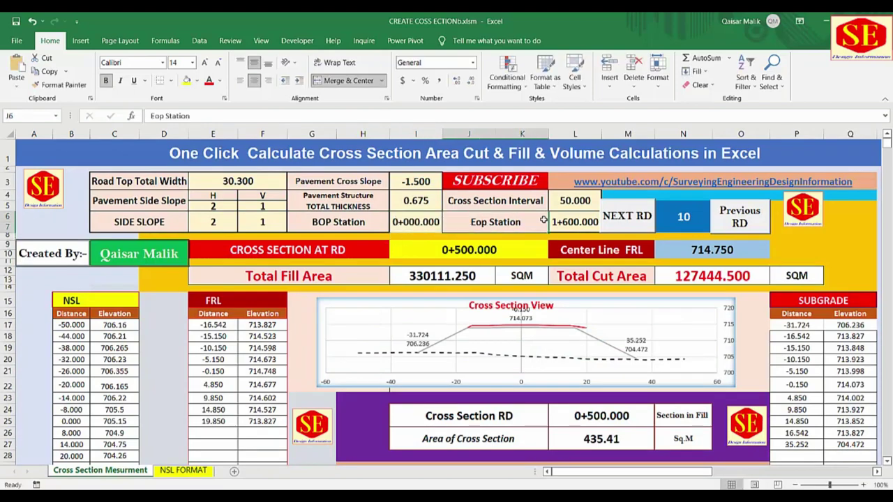
left_click(185, 471)
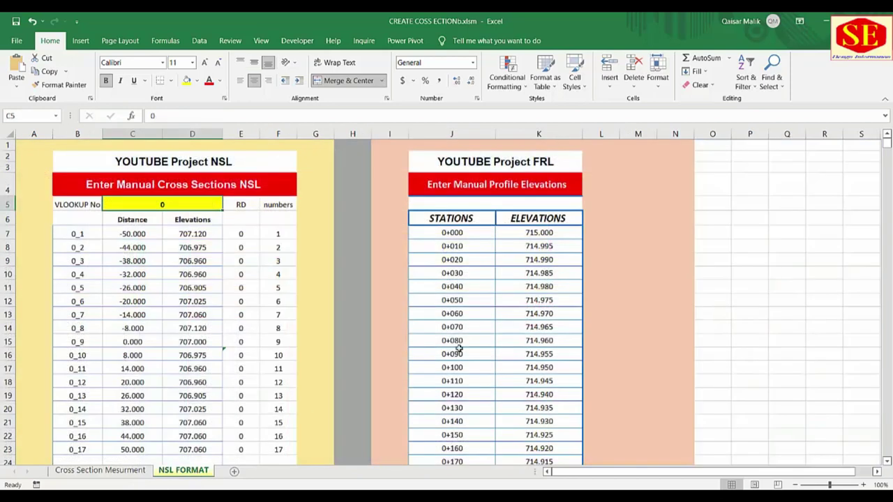
left_click_drag(889, 145, 887, 454)
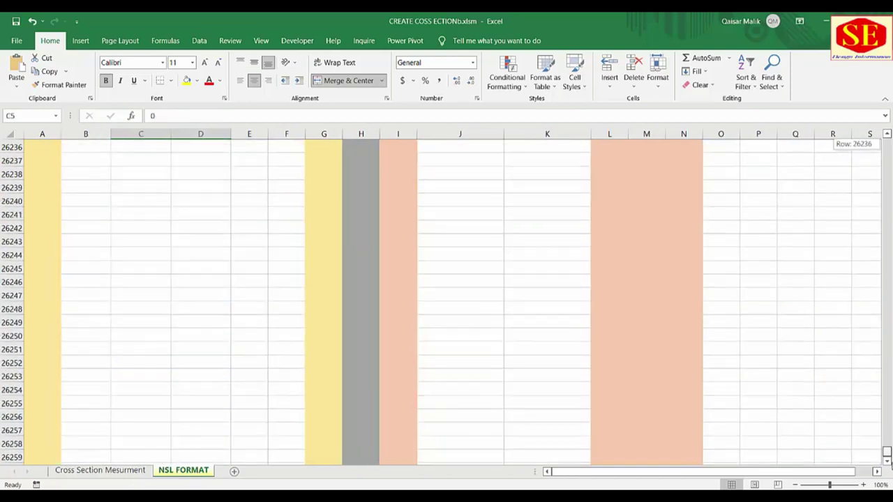
left_click_drag(874, 377, 887, 155)
scroll(641, 279, "up", 7)
scroll(406, 317, "up", 8)
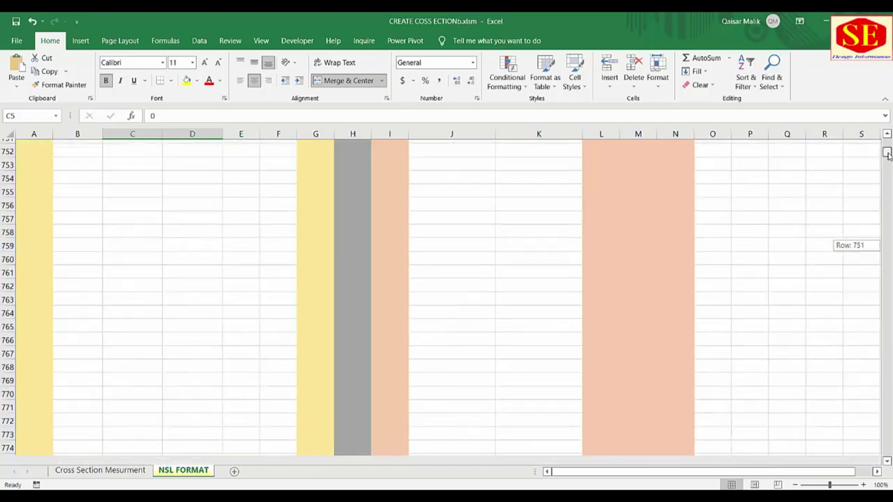
scroll(263, 253, "down", 4)
scroll(262, 309, "down", 3)
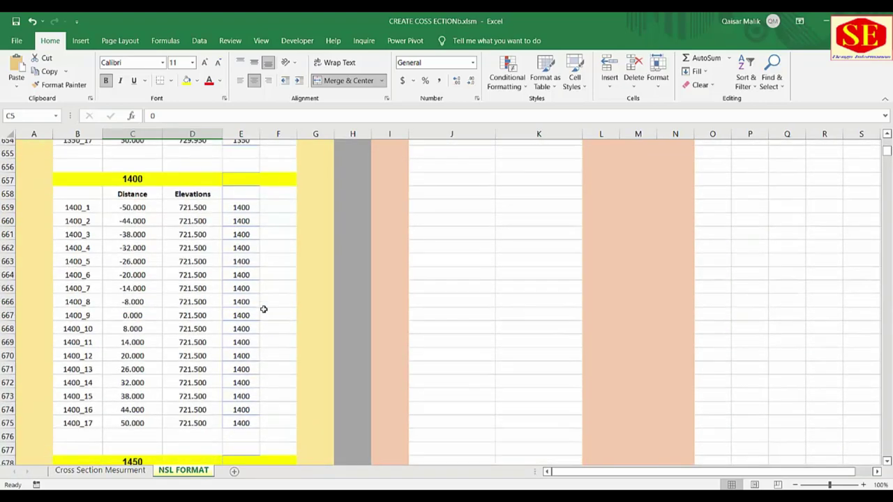
scroll(262, 309, "down", 7)
scroll(262, 309, "down", 6)
scroll(262, 309, "up", 7)
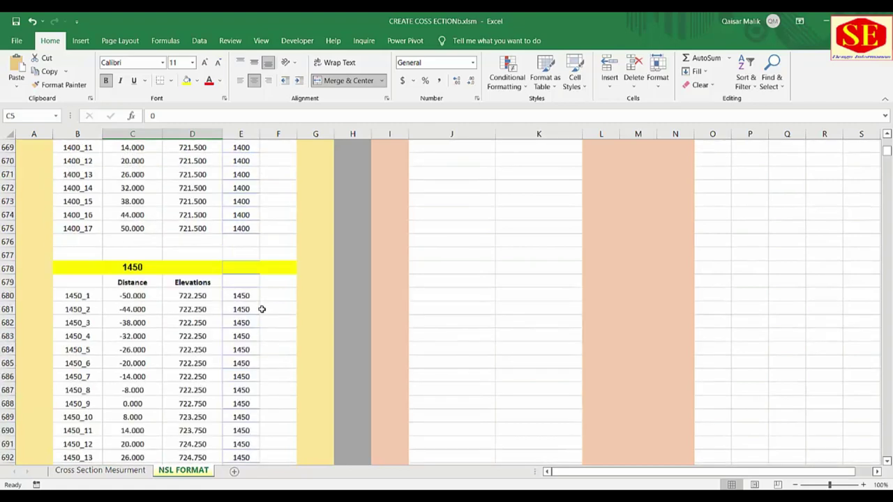
left_click(112, 269)
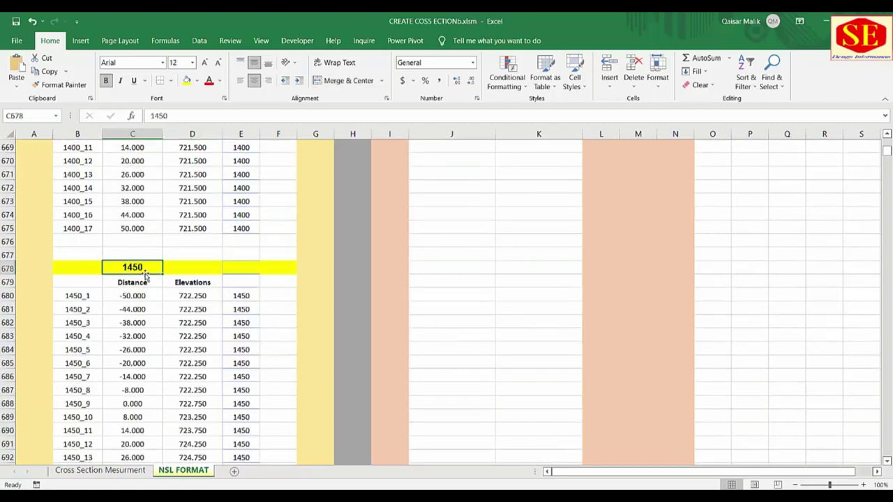
left_click(100, 471)
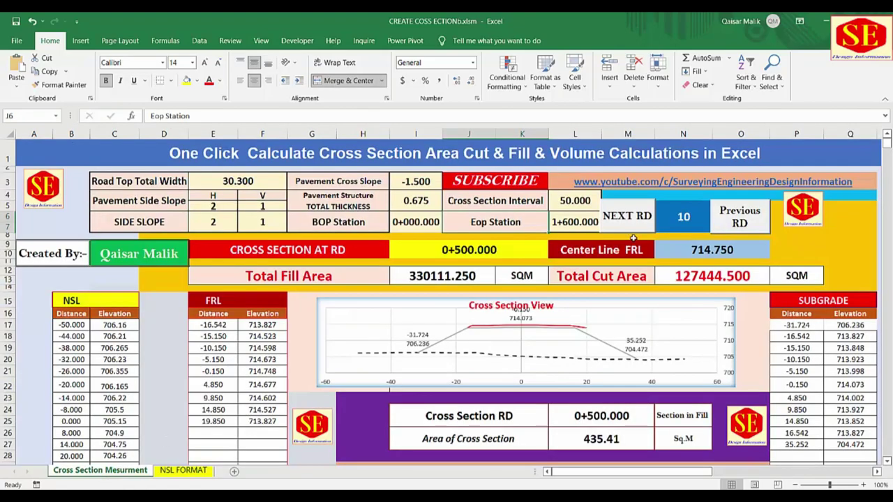
Step: Set the Eop Station in L6 to 1450 (1+450.000) and check the 50.000 interval
left_click(576, 226)
type("1")
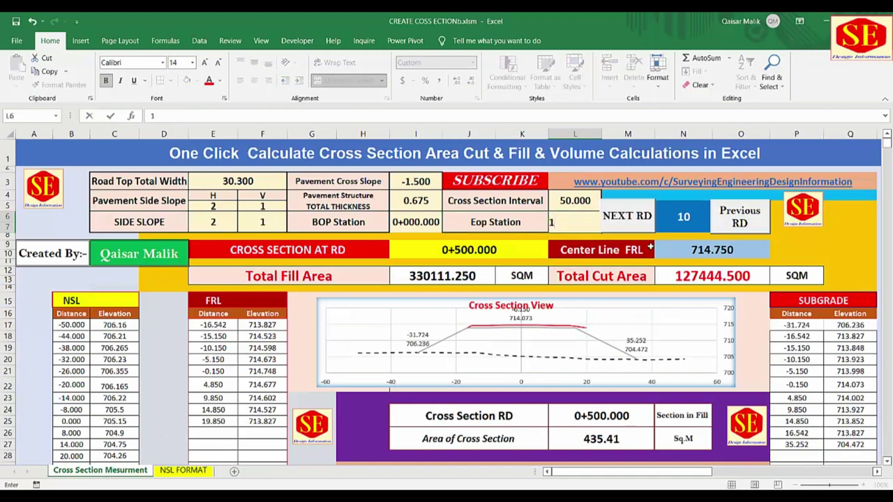
type("450")
key("Return")
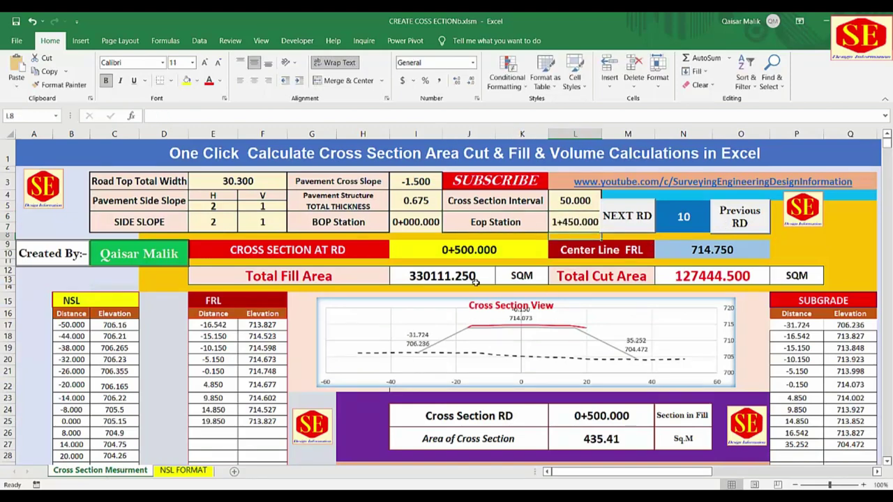
left_click(368, 226)
left_click(495, 222)
left_click(575, 222)
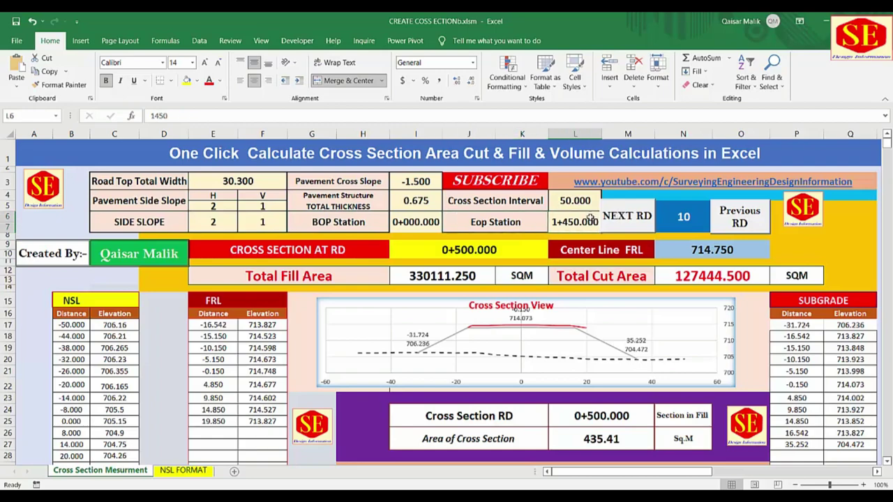
left_click(586, 201)
left_click(507, 198)
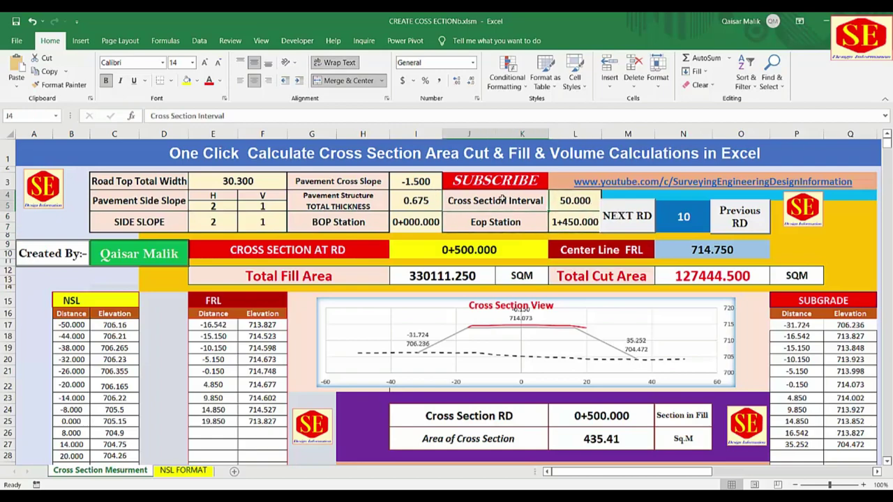
left_click(594, 201)
Step: Review the NSL FORMAT station tables near 1350, then return to Cross Section Mesurment, keeping interval 50.000
left_click(183, 470)
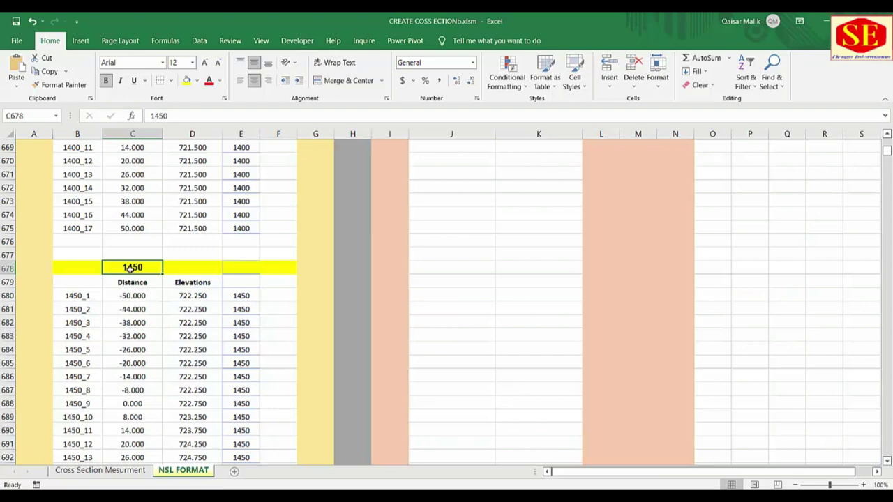
scroll(114, 395, "up", 1)
scroll(145, 362, "up", 1)
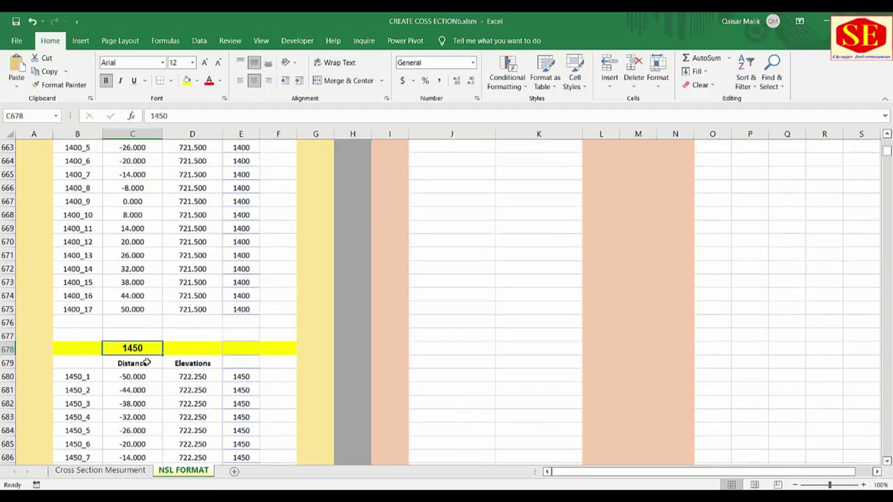
scroll(143, 357, "up", 5)
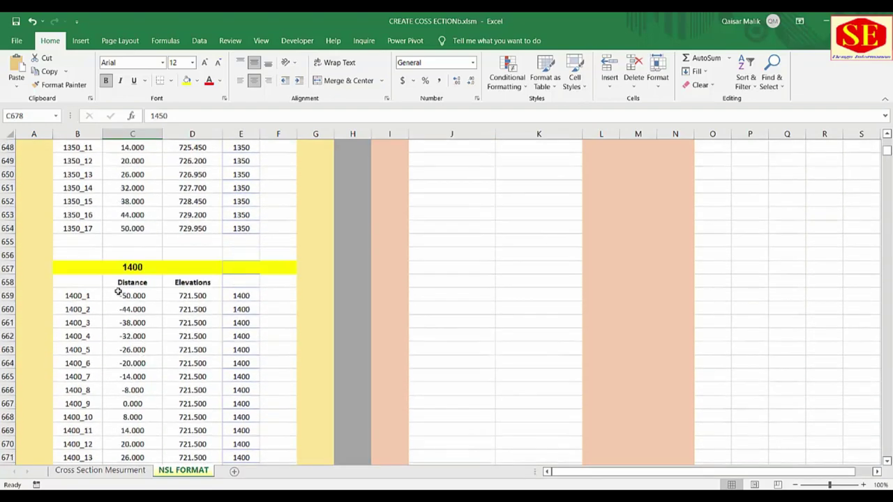
scroll(131, 281, "up", 4)
scroll(129, 254, "up", 1)
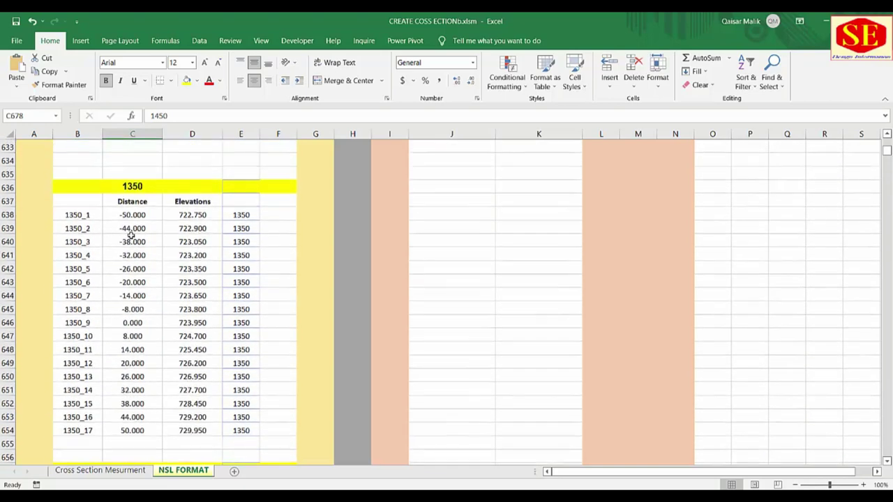
left_click(146, 184)
scroll(141, 302, "down", 2)
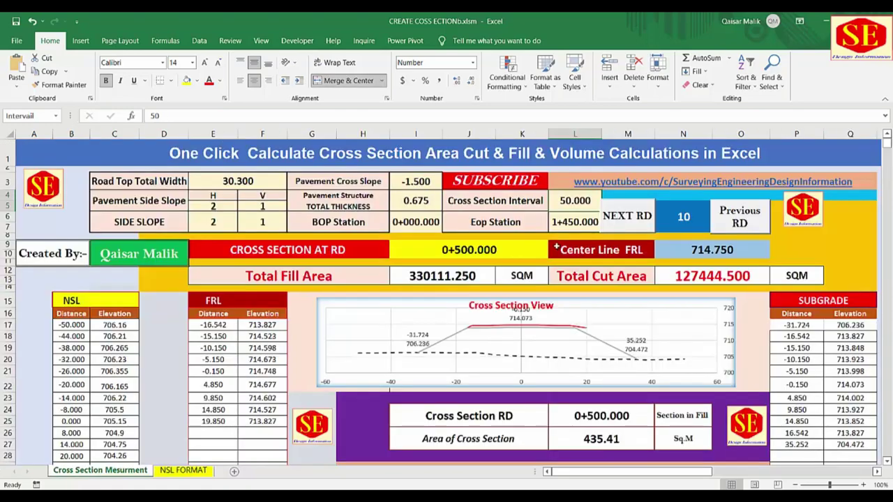
left_click(79, 471)
type("50")
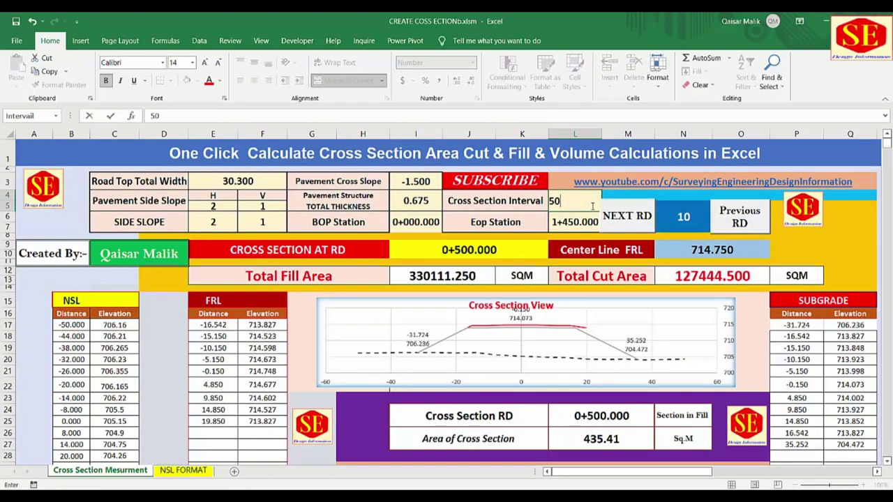
key("Return")
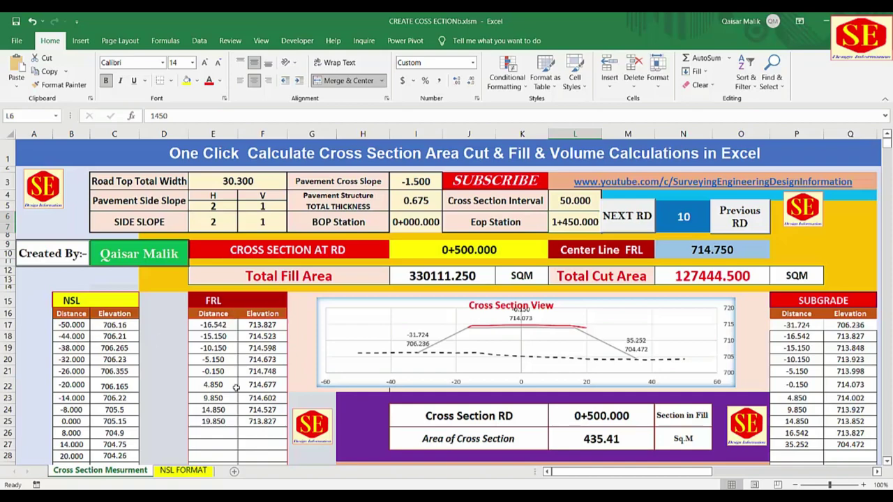
Step: On the Measurement Sheet, inspect cell L26's =X46 formula behind the 435.41 area
scroll(806, 362, "down", 1)
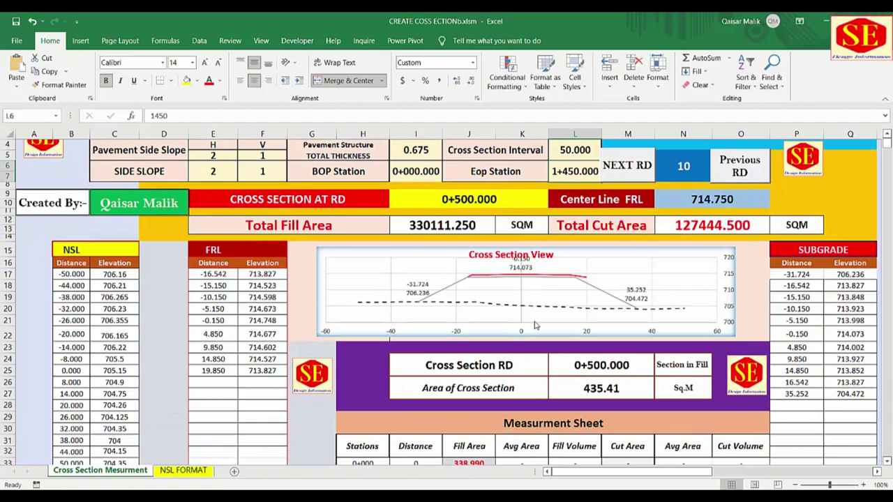
scroll(536, 325, "down", 1)
left_click(455, 360)
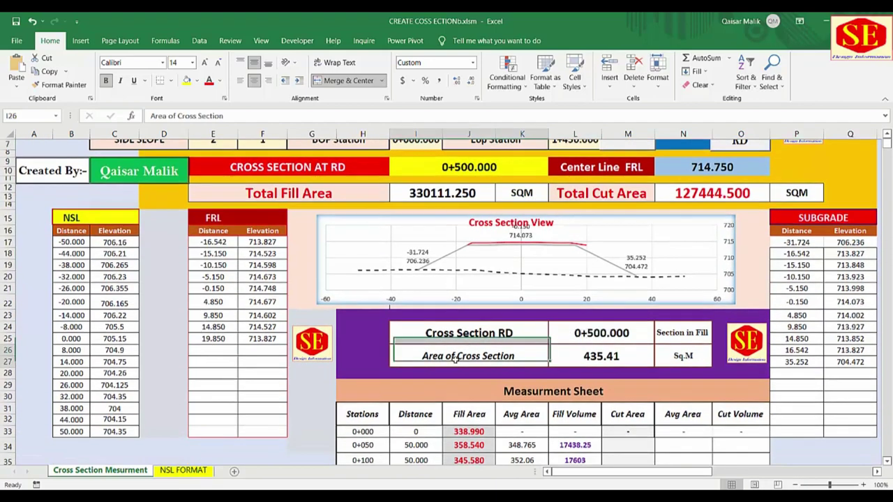
left_click(604, 362)
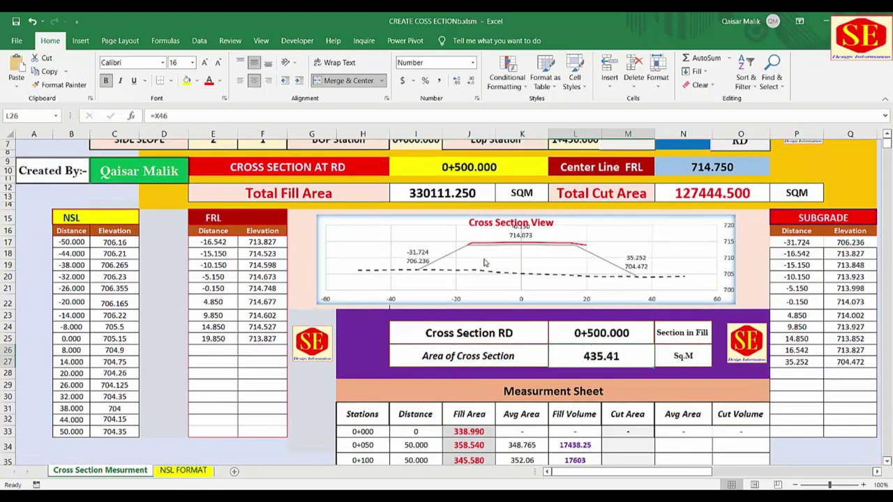
scroll(543, 328, "up", 2)
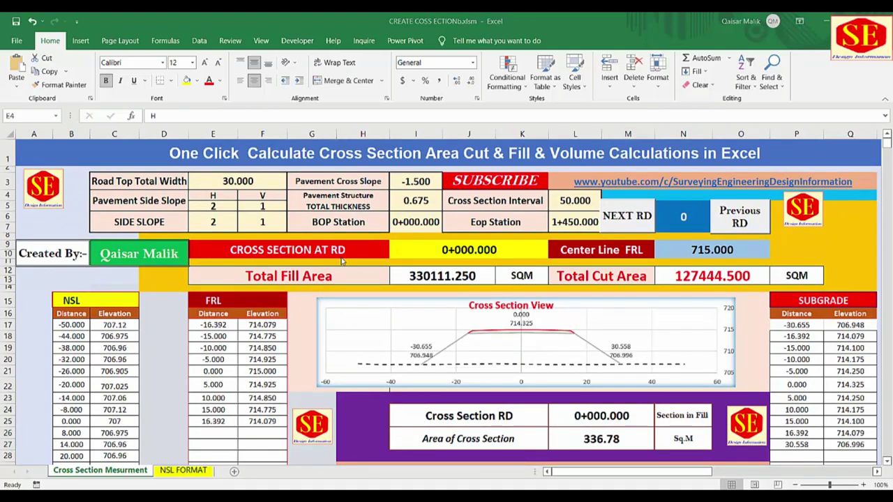
Step: Step forward through the stations from 0+050.000 to 0+800.000 with NEXT RD
left_click(636, 216)
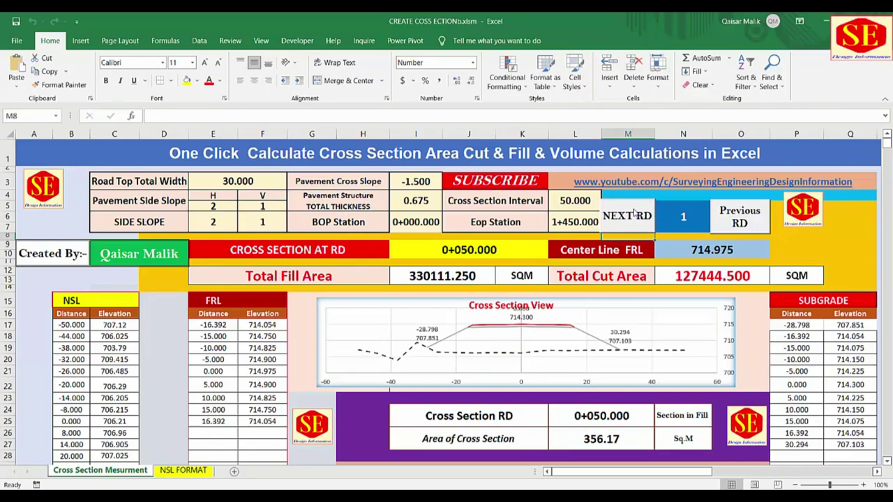
left_click(633, 213)
left_click(633, 213)
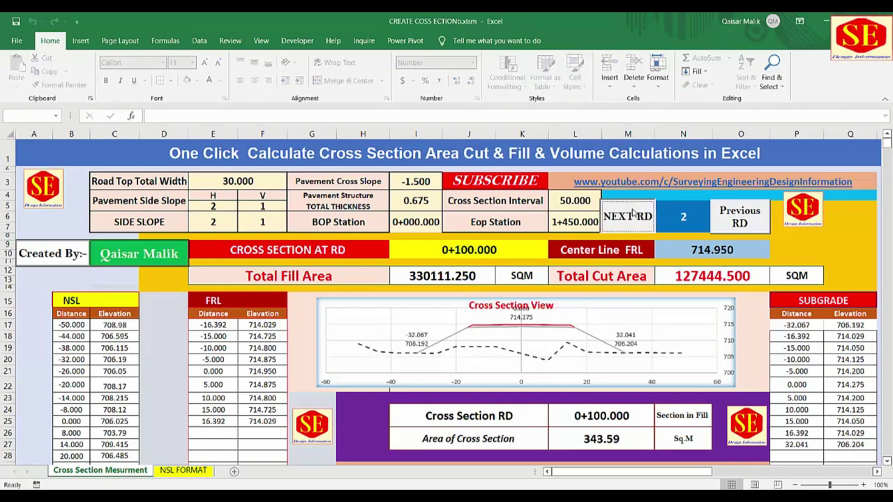
left_click(633, 214)
left_click(632, 214)
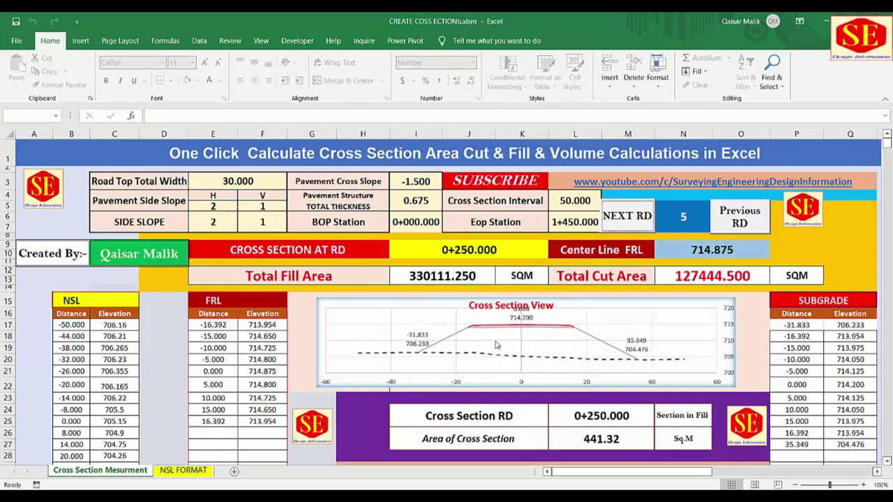
left_click(623, 231)
left_click(626, 229)
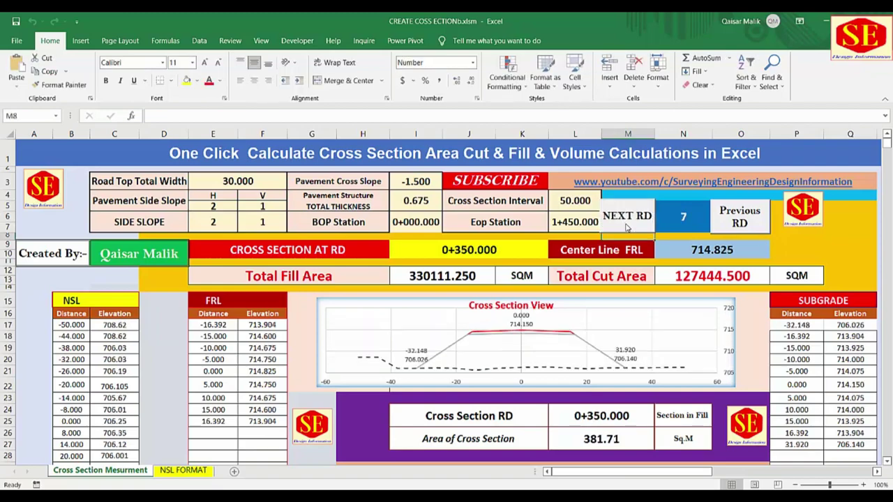
left_click(627, 228)
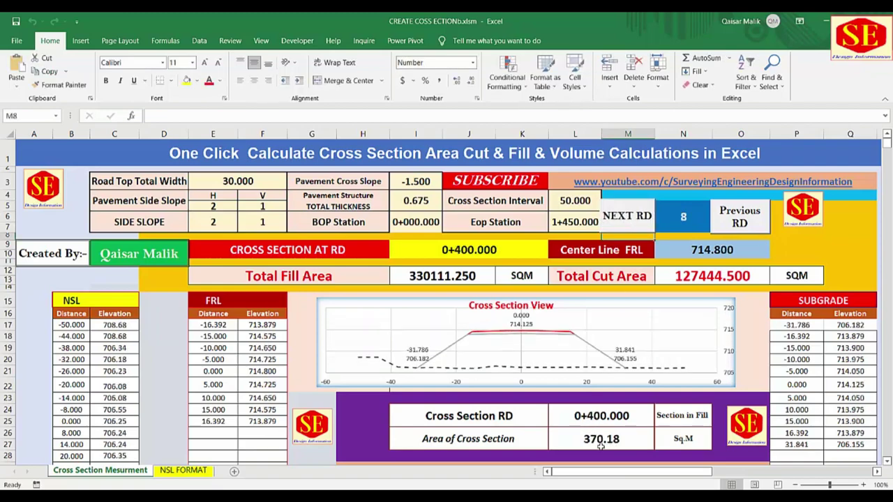
left_click(628, 225)
left_click(629, 225)
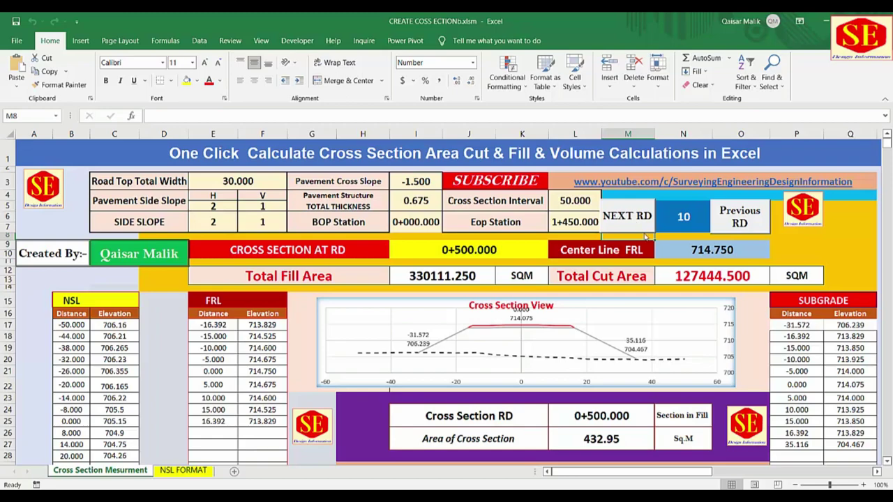
left_click(625, 219)
left_click(625, 219)
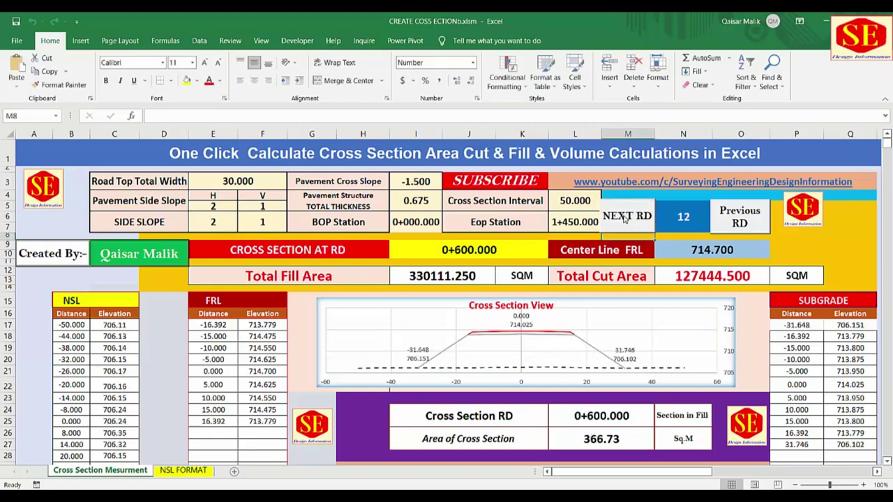
left_click(625, 219)
left_click(625, 219)
left_click(625, 219)
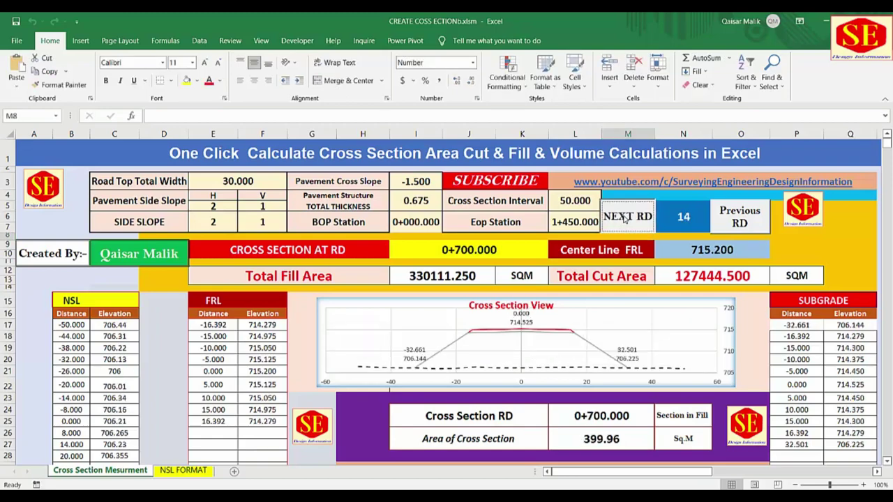
left_click(625, 219)
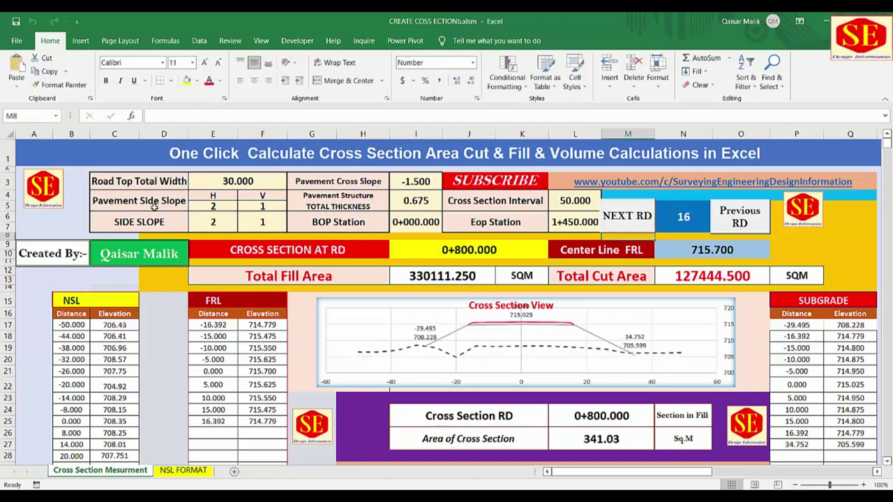
Step: Step back to 0+700.000, then forward to station 0+900.000, where the area is 73.60
left_click(220, 221)
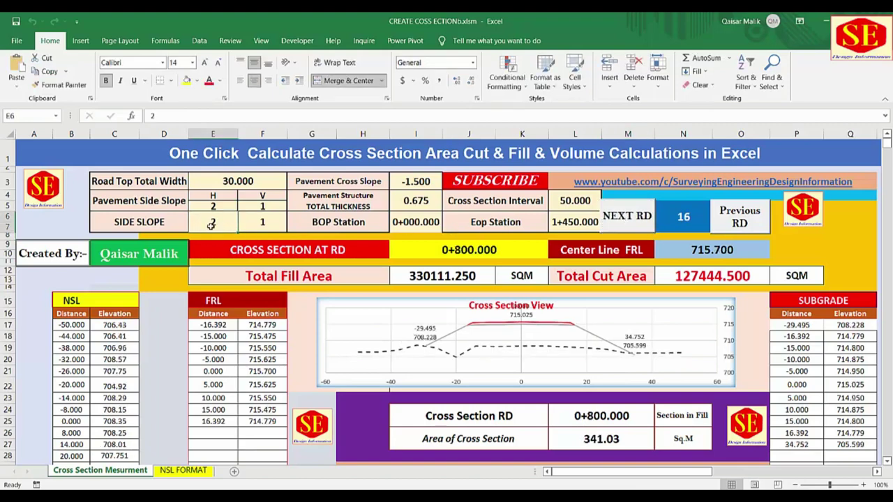
left_click(613, 221)
left_click(738, 221)
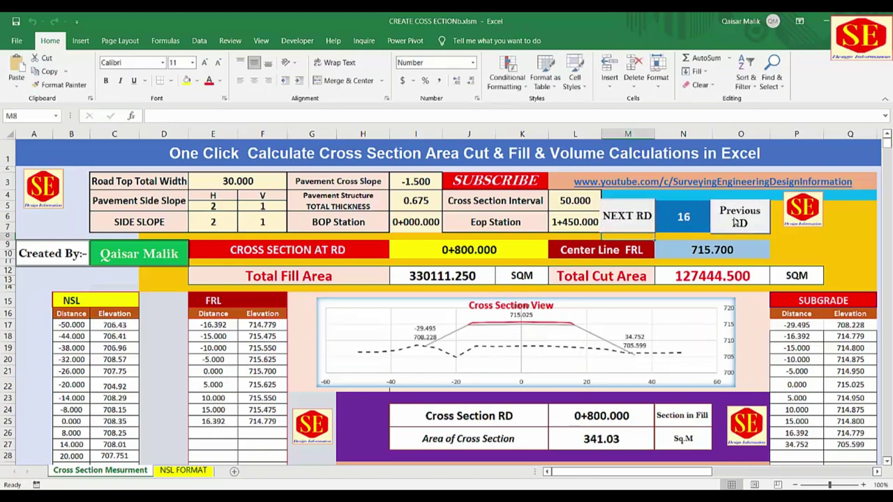
left_click(736, 223)
left_click(737, 222)
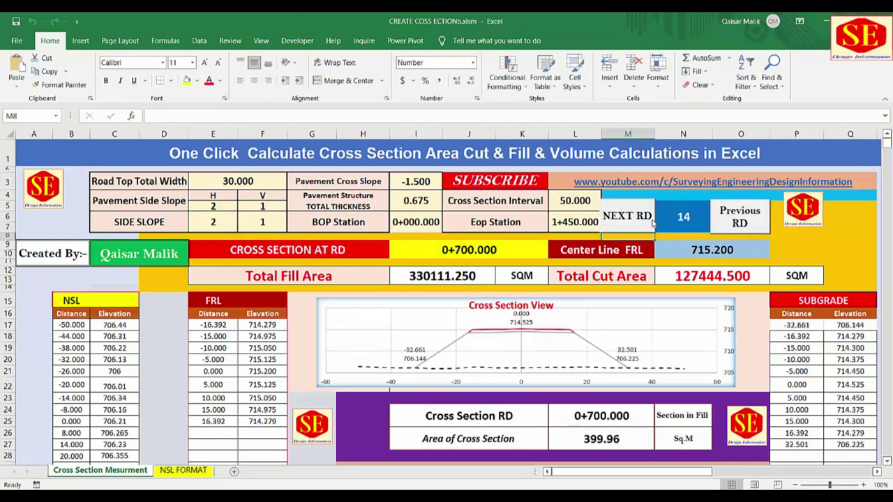
left_click(639, 222)
left_click(640, 222)
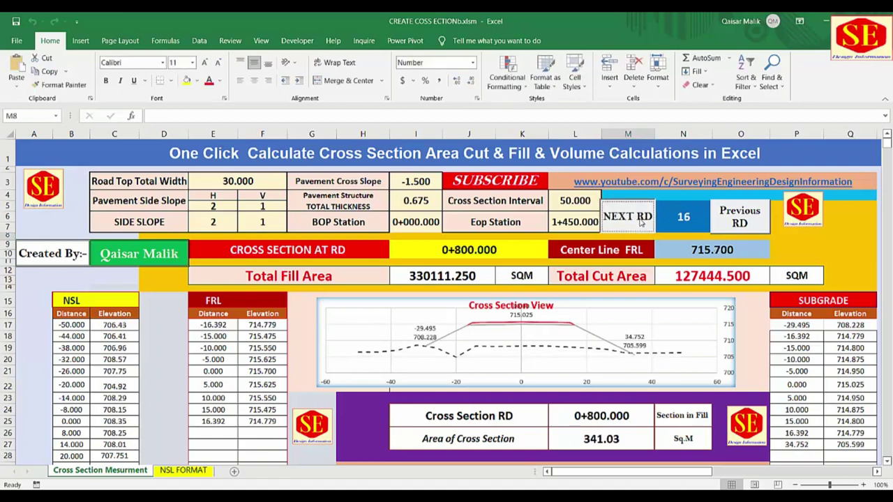
left_click(640, 222)
left_click(641, 221)
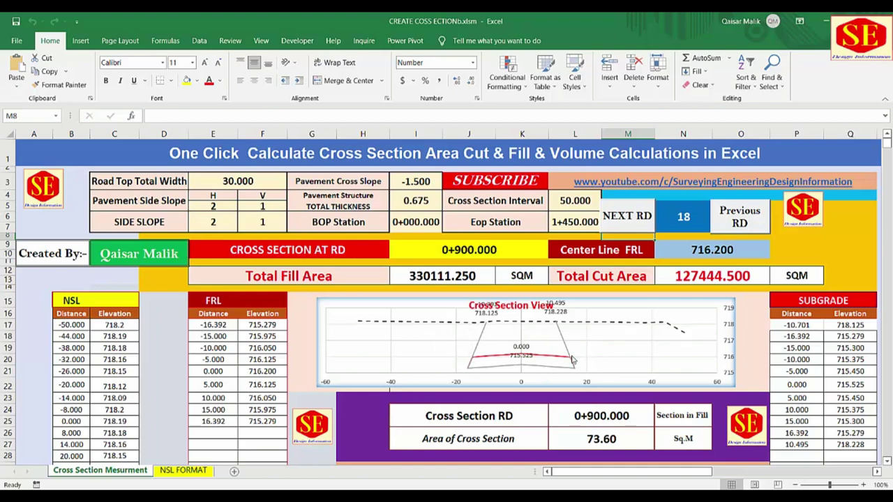
Step: Try horizontal side slopes of -2, -1.5 and -2.5 and watch the section recalculate
left_click(212, 222)
type("-")
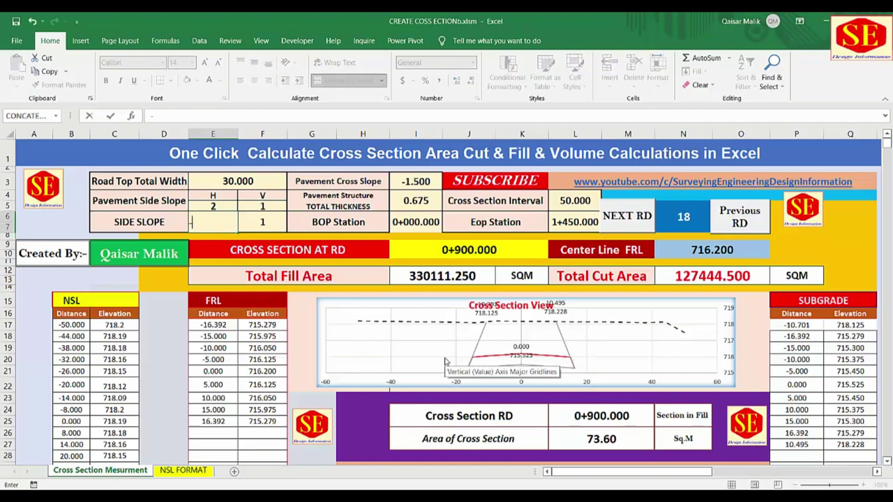
type("2")
key("Return")
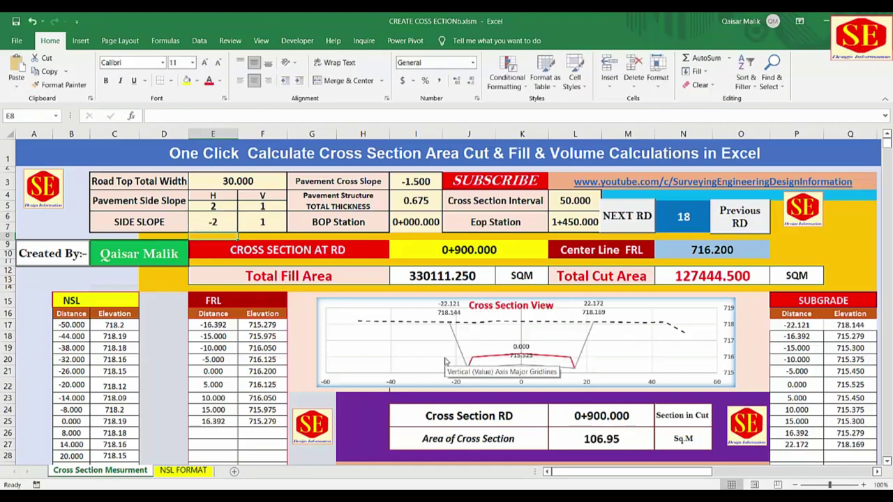
double_click(218, 220)
type("-1.5")
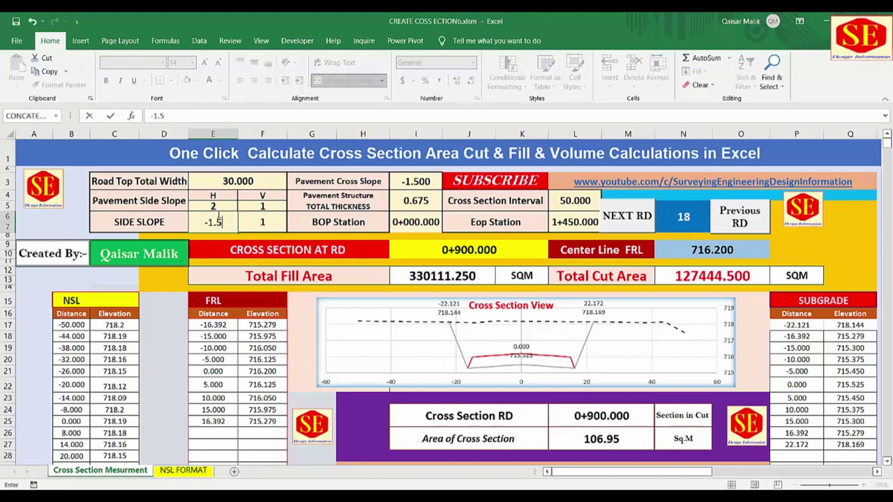
key("Return")
left_click(268, 231)
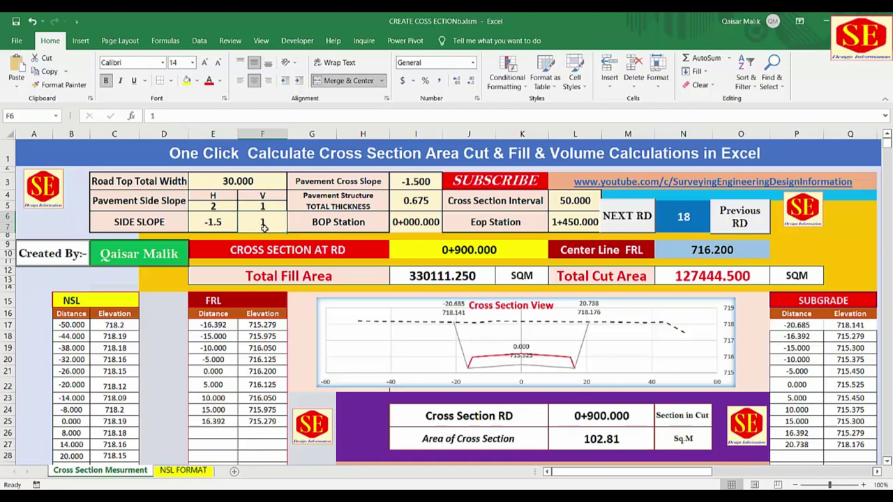
left_click(198, 217)
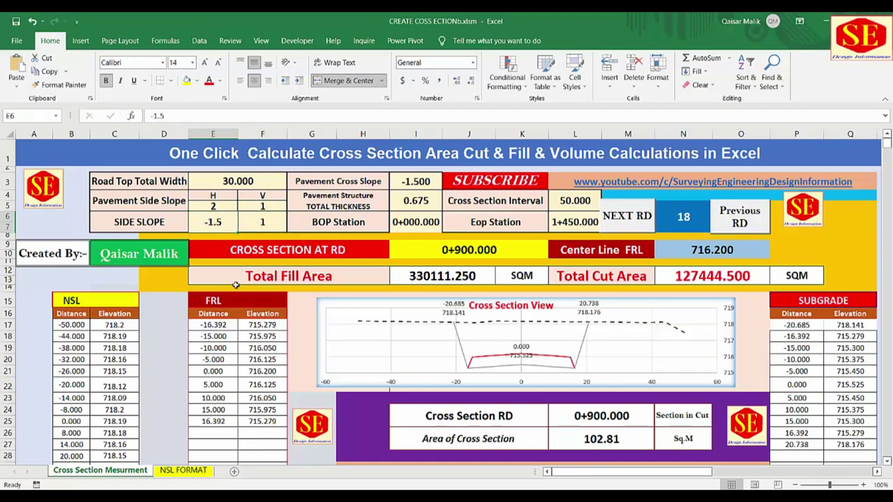
type("-2.5")
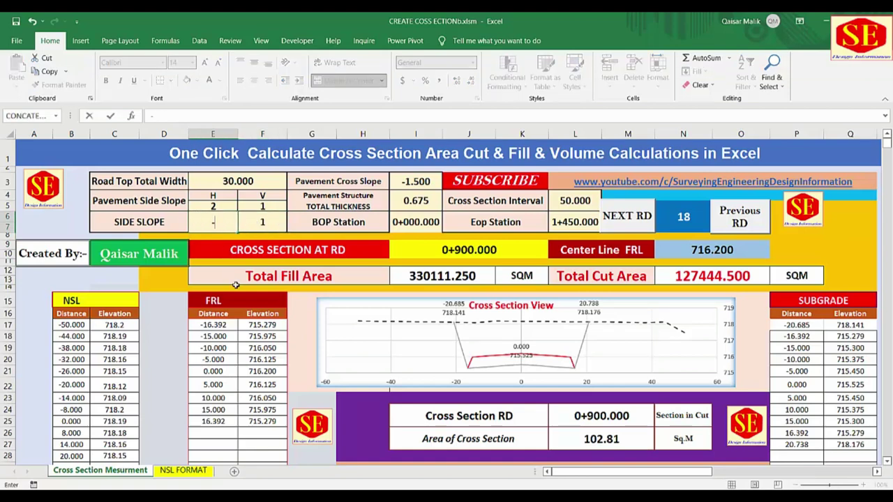
key("Return")
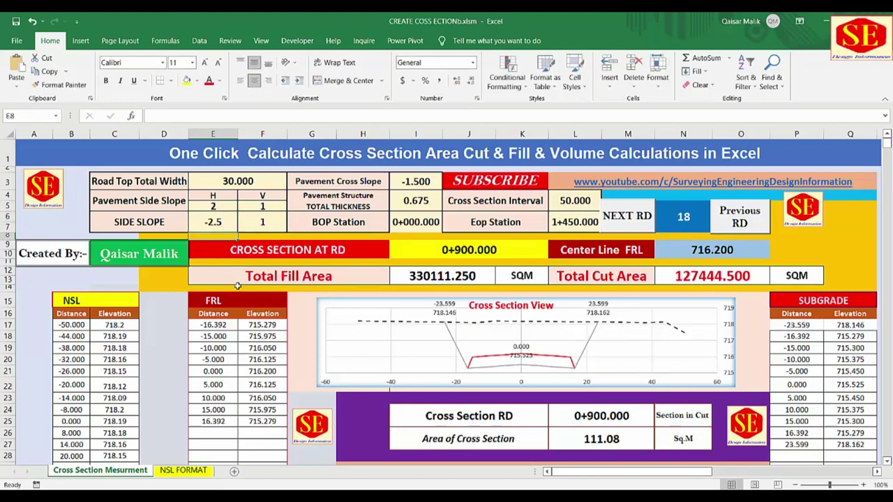
Step: Try side slopes of -3 and -4, then settle on -2 for a 106.95 sq.m section
left_click(213, 221)
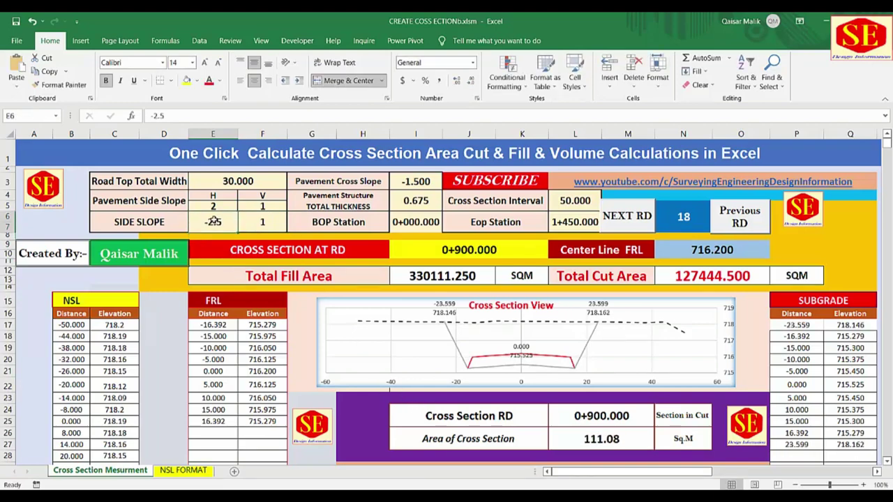
type("-3")
key("Return")
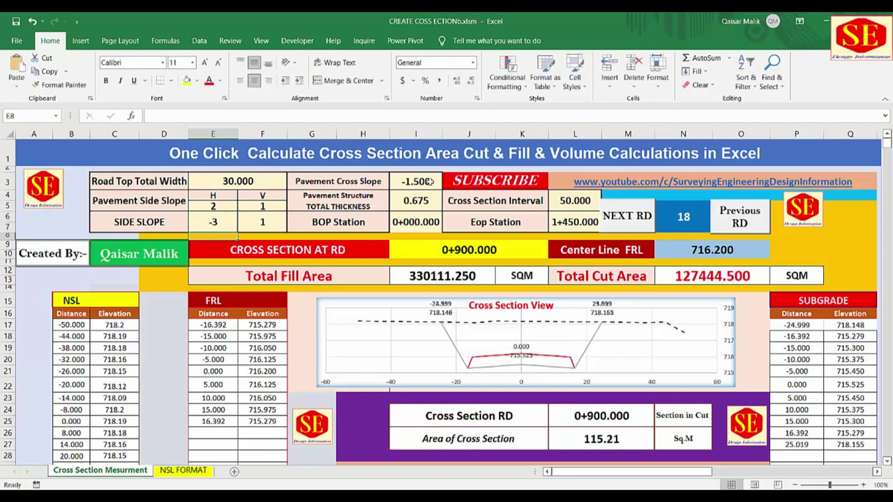
left_click(213, 220)
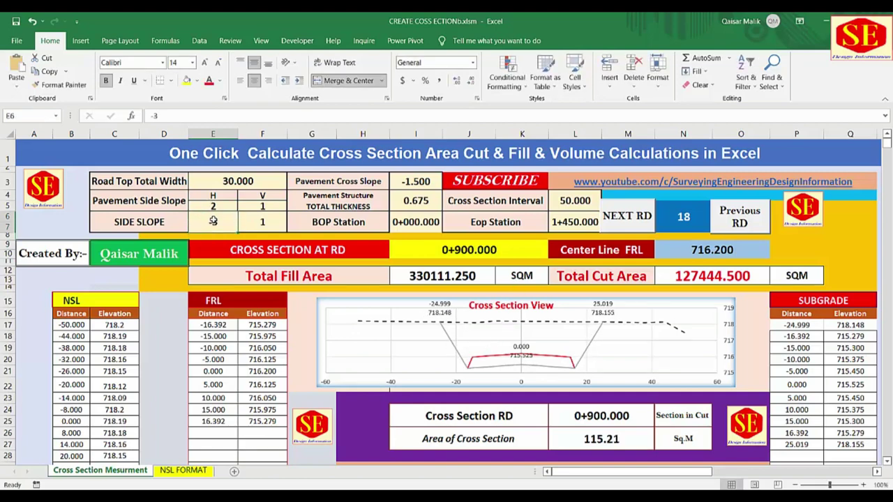
type("-4")
key("Return")
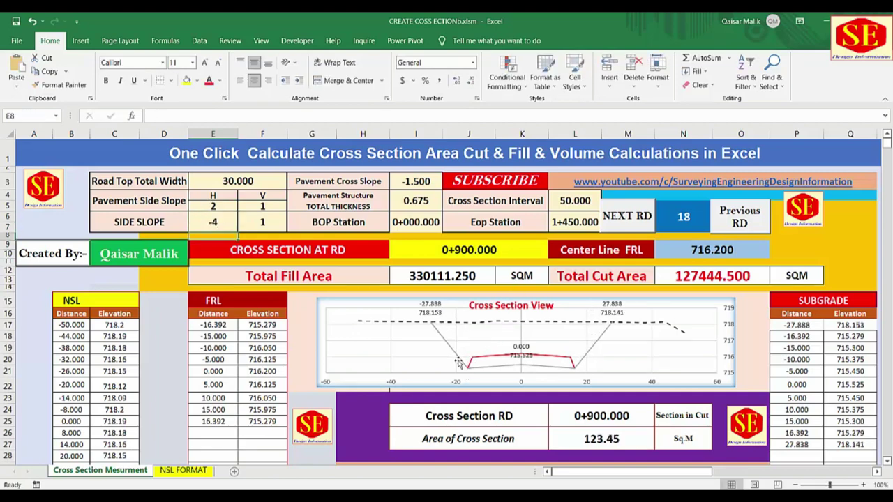
left_click(213, 220)
type("-2")
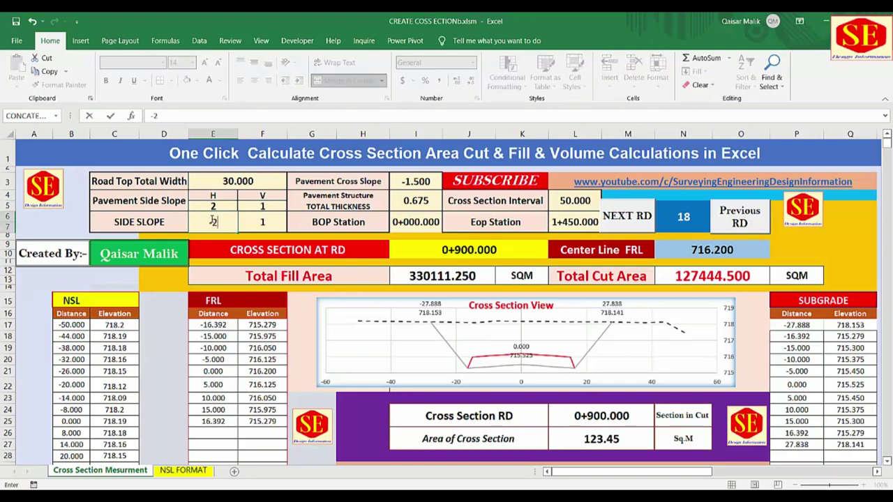
key("Return")
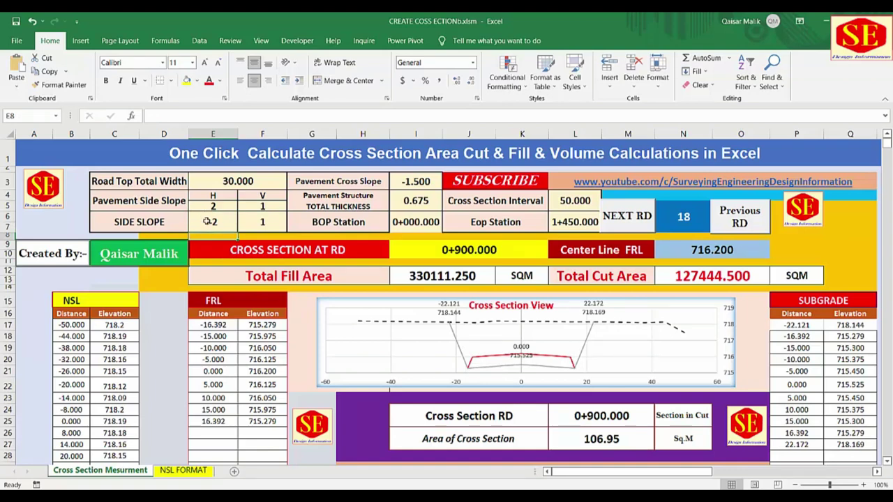
Step: Go back to station 0+850.000 and set the side slope to 2, giving a 326.42 fill
left_click(729, 229)
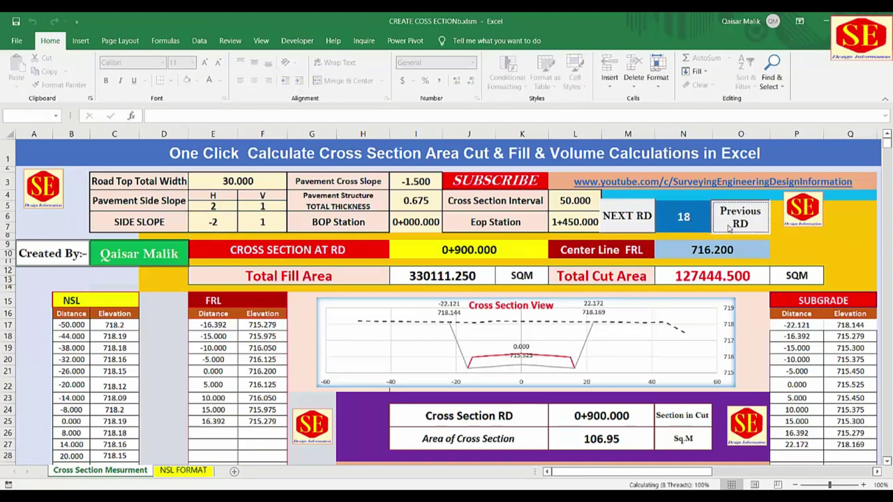
left_click(213, 222)
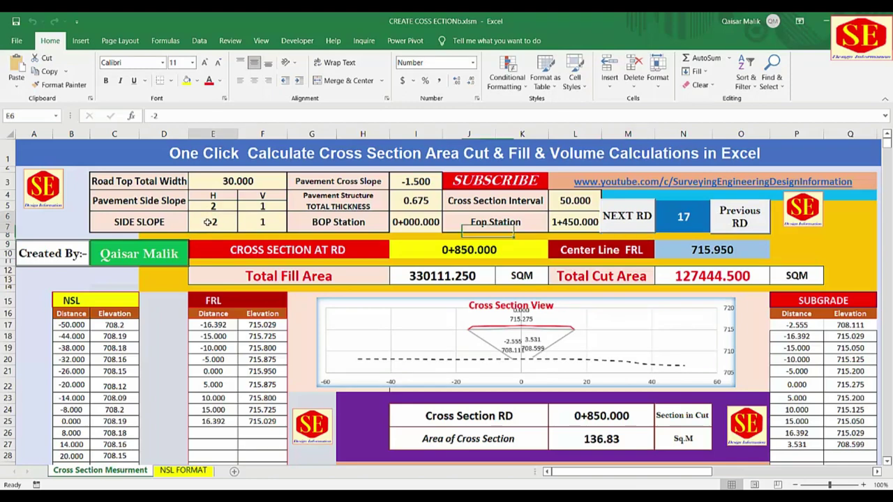
type("2")
key("Return")
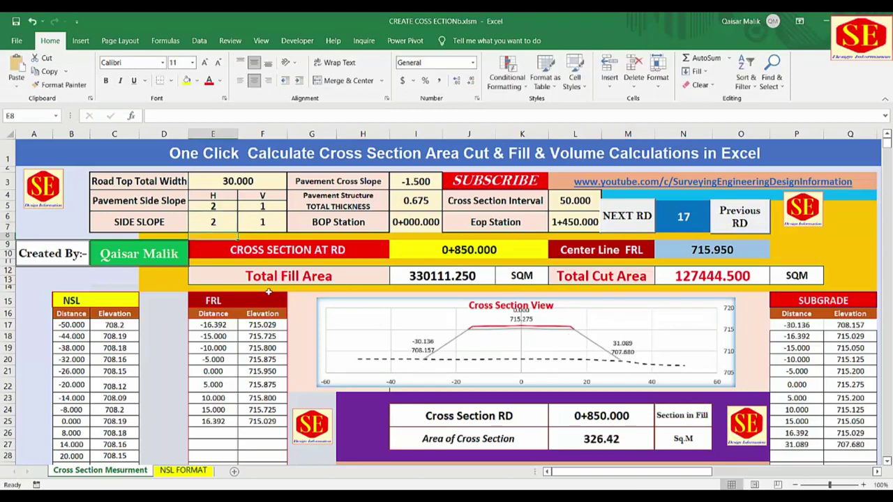
left_click(219, 222)
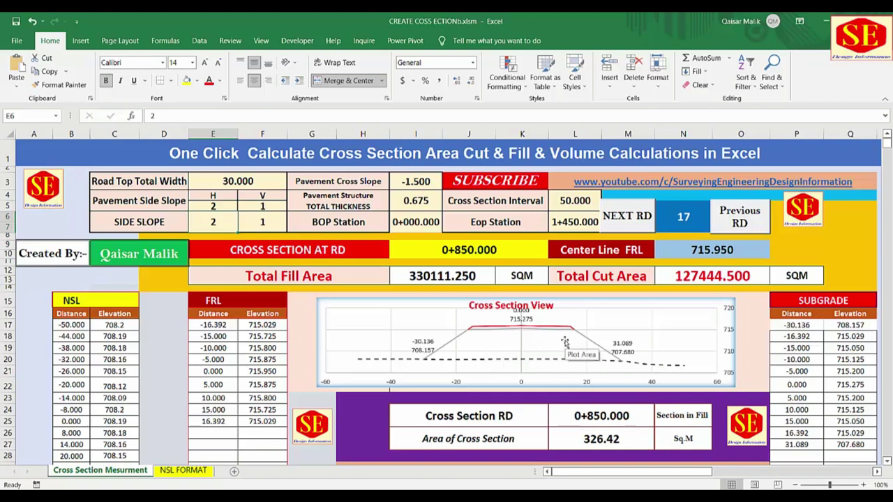
left_click(237, 183)
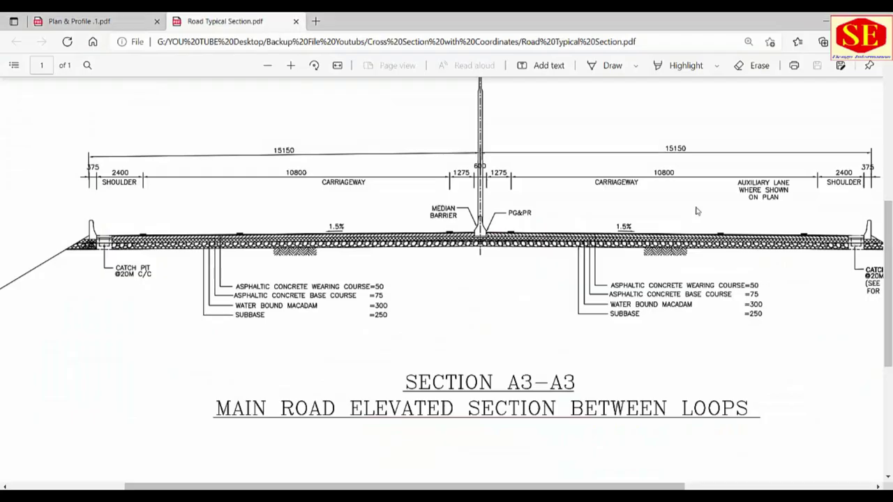
scroll(518, 354, "down", 2, "ctrl")
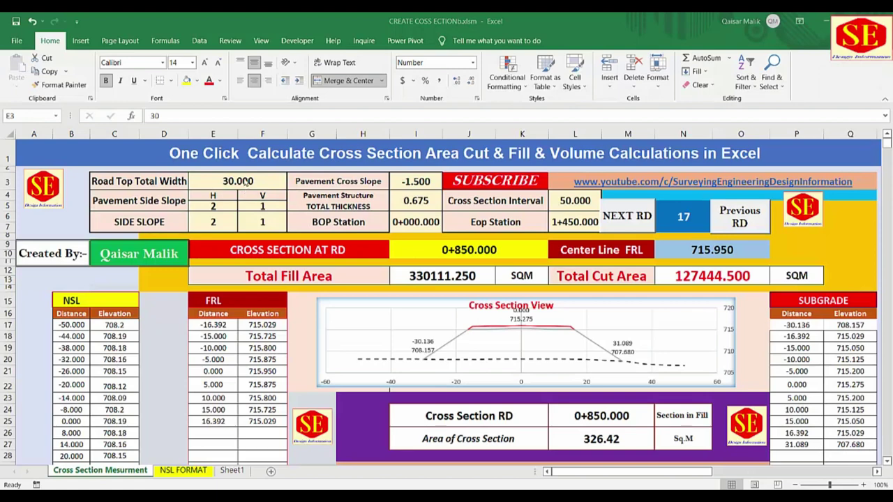
Step: Change the road top total width to 20, narrowing FRL edges to ±11.392, and select the FRL line
left_click(245, 182)
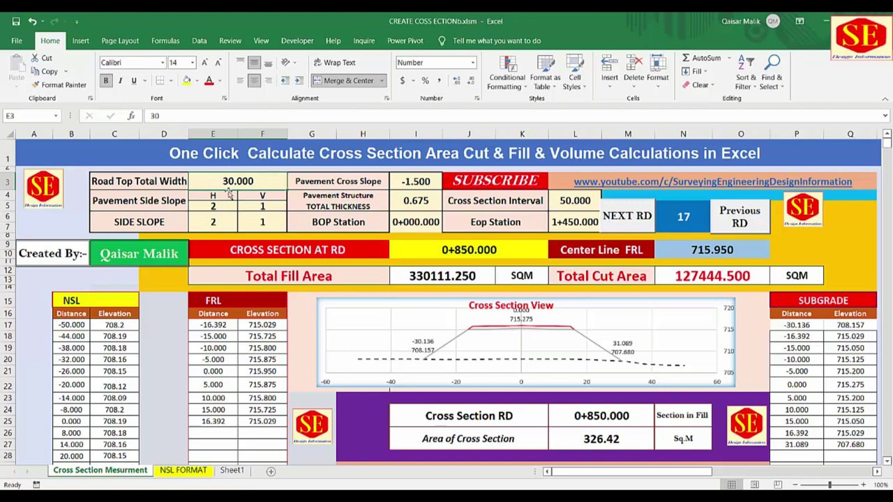
type("20")
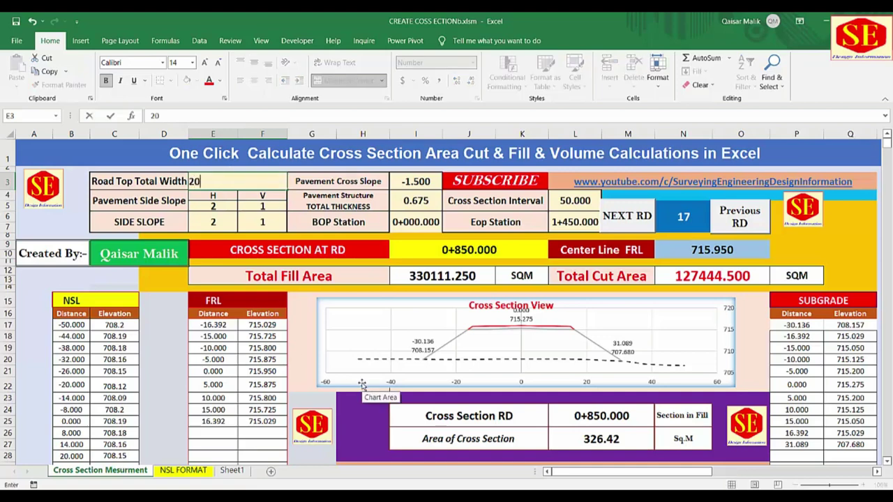
key("Return")
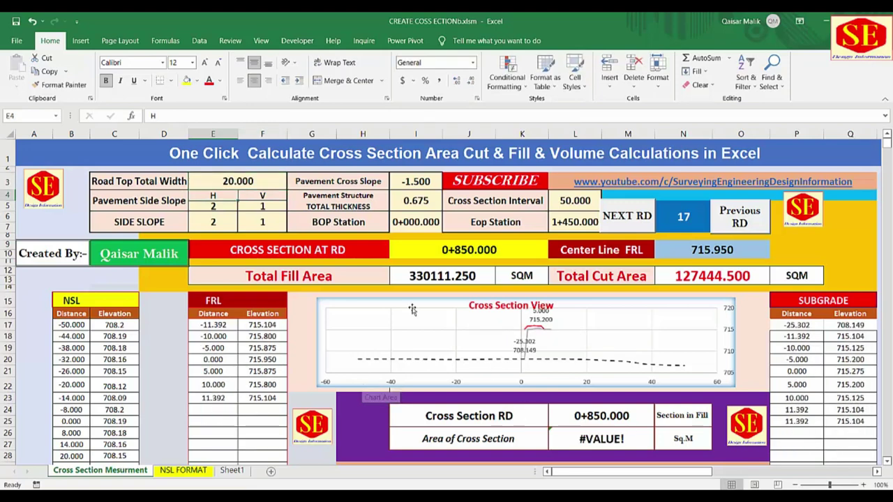
left_click(248, 180)
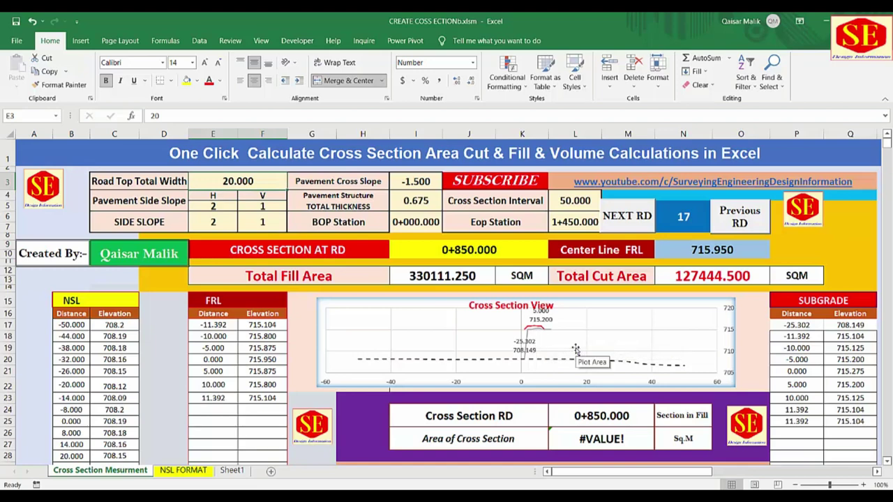
left_click(534, 328)
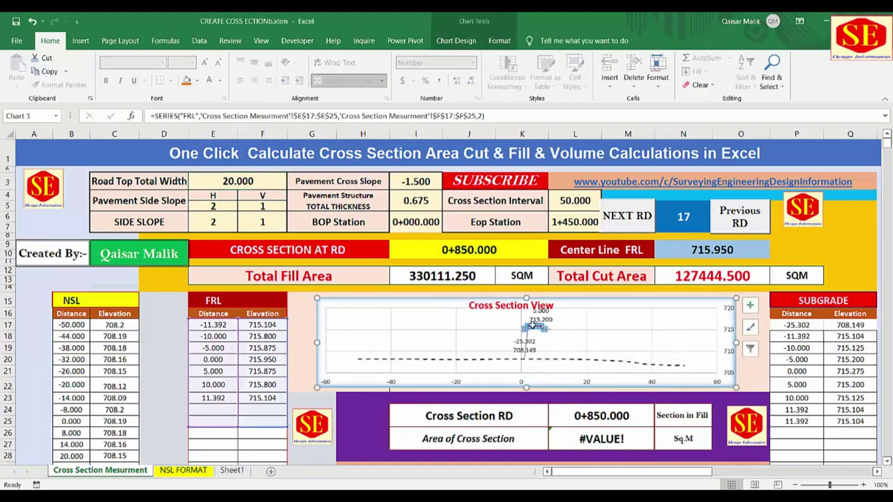
Step: Trim the FRL series distance and elevation ranges to end at row 23
scroll(224, 407, "down", 1)
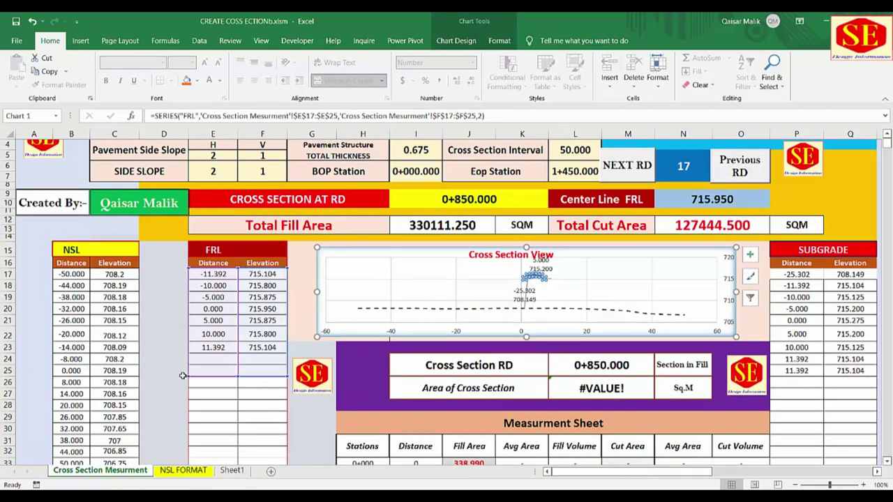
left_click_drag(190, 370, 192, 353)
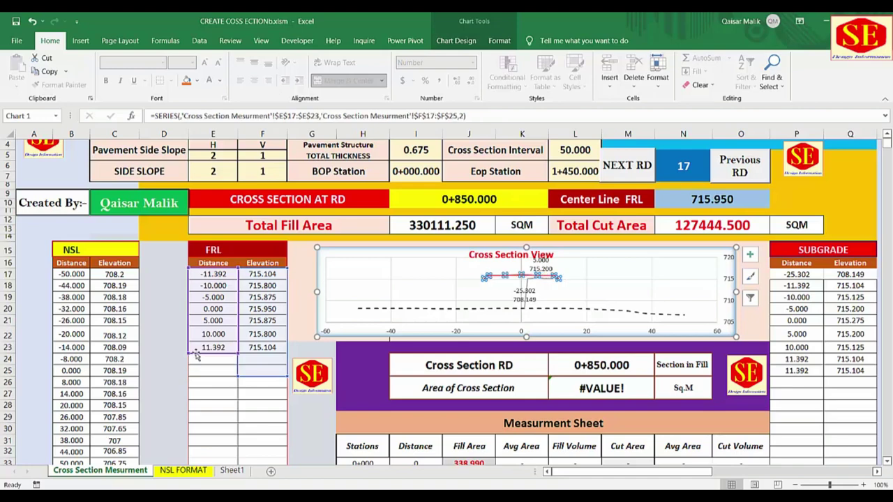
left_click_drag(240, 378, 241, 351)
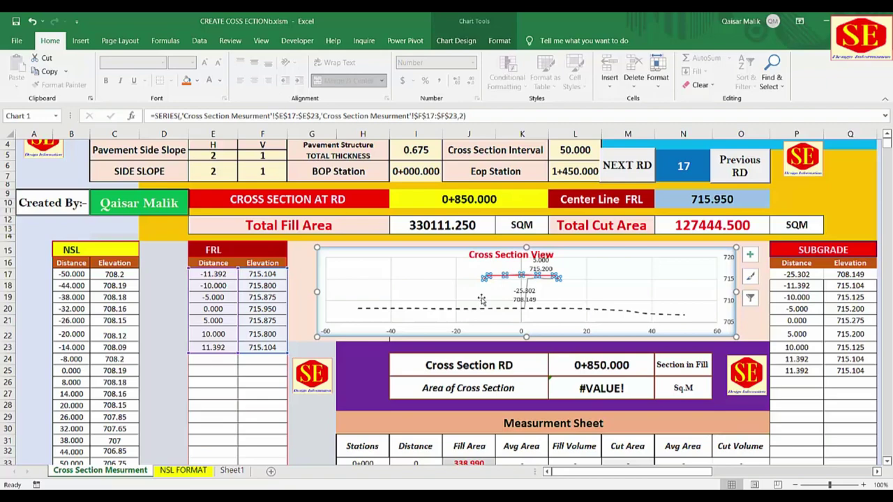
left_click(481, 300)
Step: Trim the SUBGRADE series distance and elevation ranges to end at row 25
left_click(530, 288)
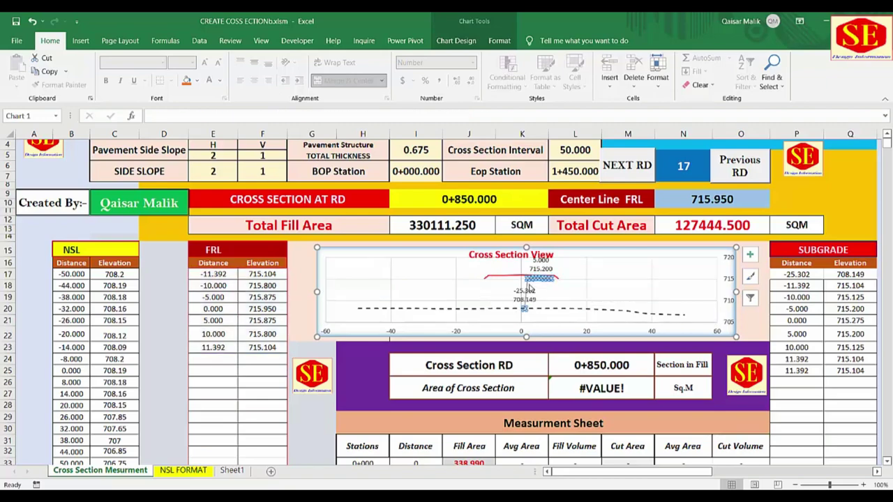
scroll(188, 318, "down", 3)
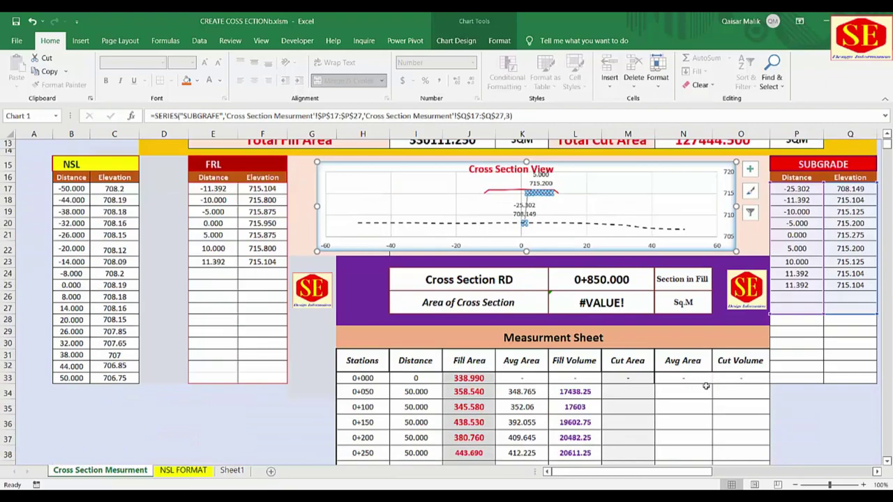
scroll(862, 288, "up", 1)
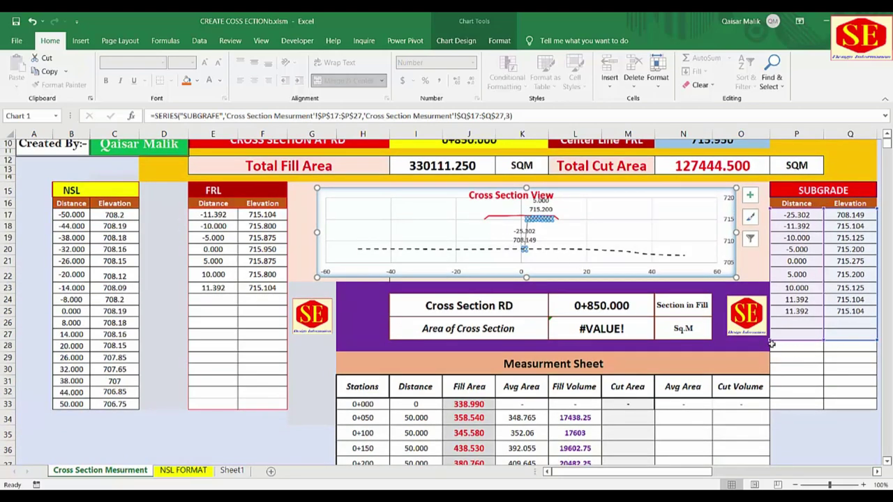
left_click_drag(771, 341, 770, 317)
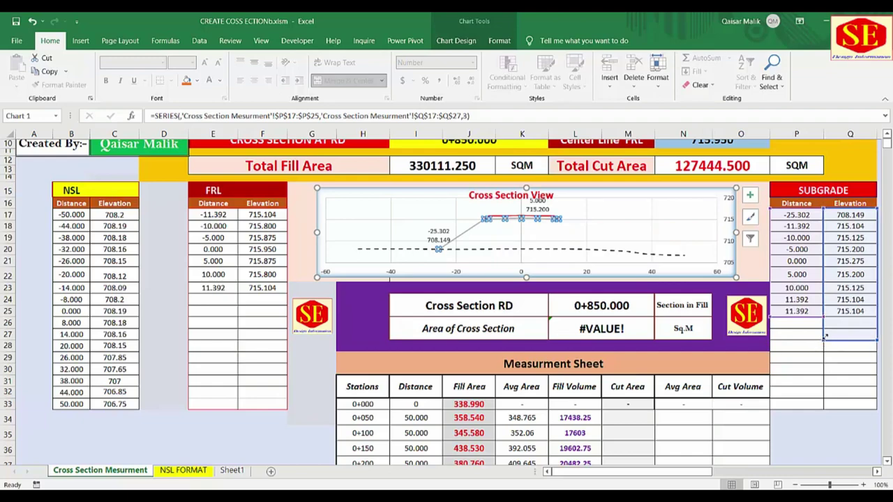
left_click_drag(825, 336, 827, 317)
scroll(837, 371, "up", 2)
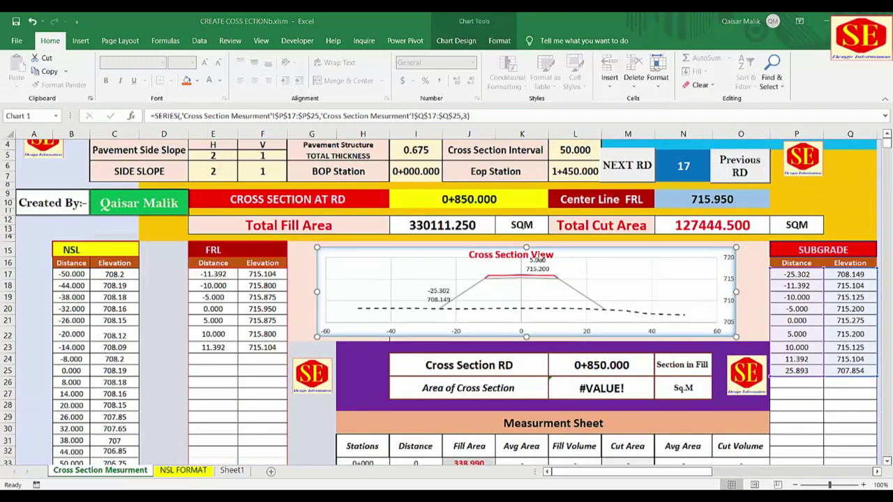
left_click(546, 278)
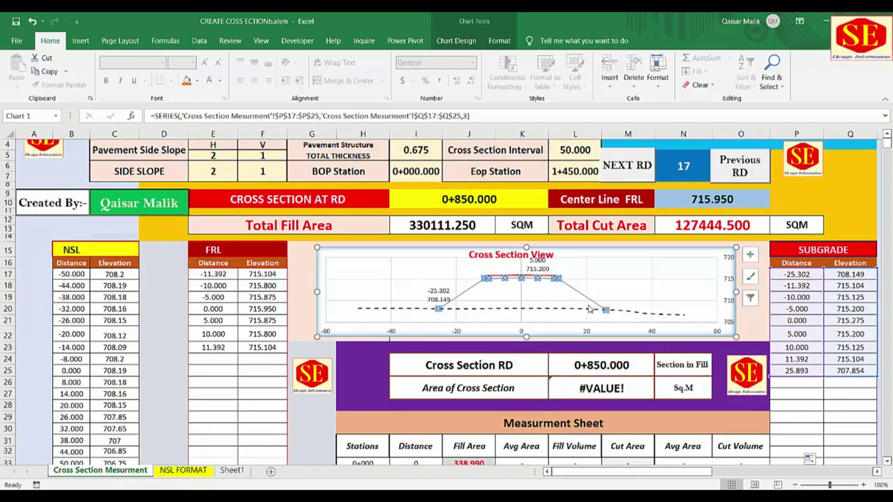
left_click(528, 284)
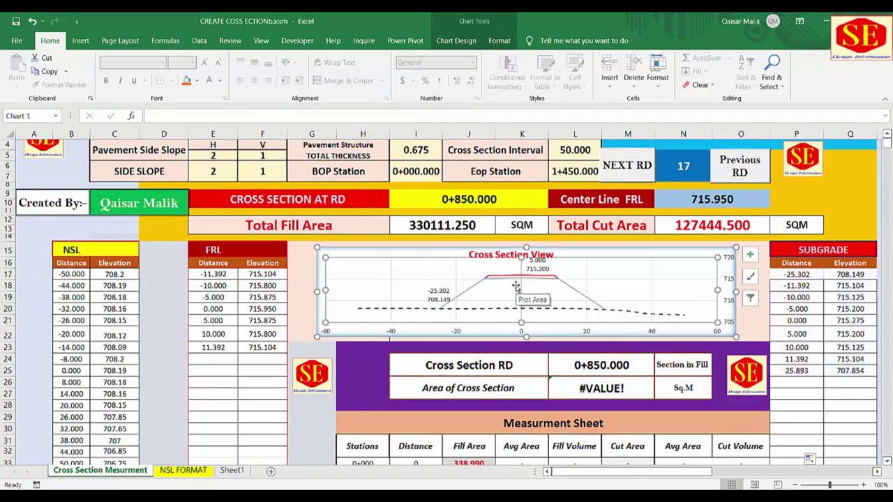
scroll(518, 285, "up", 1)
Step: Try a road top total width of 15
left_click(237, 183)
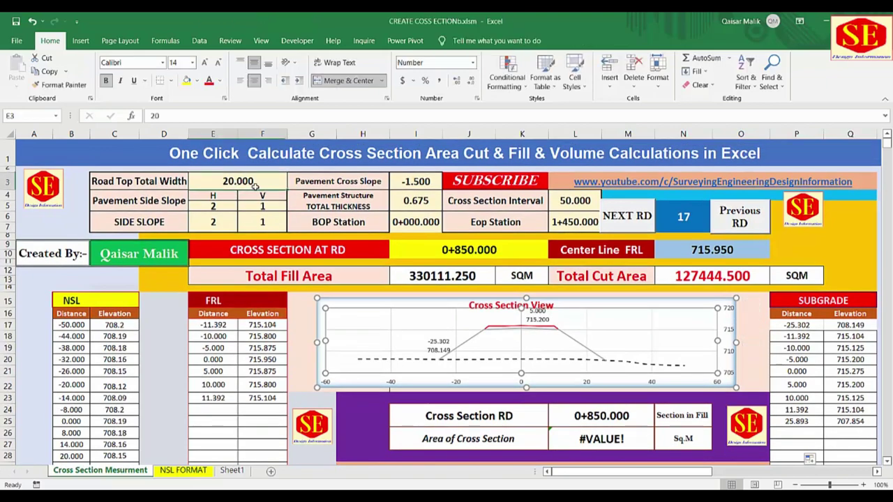
type("15")
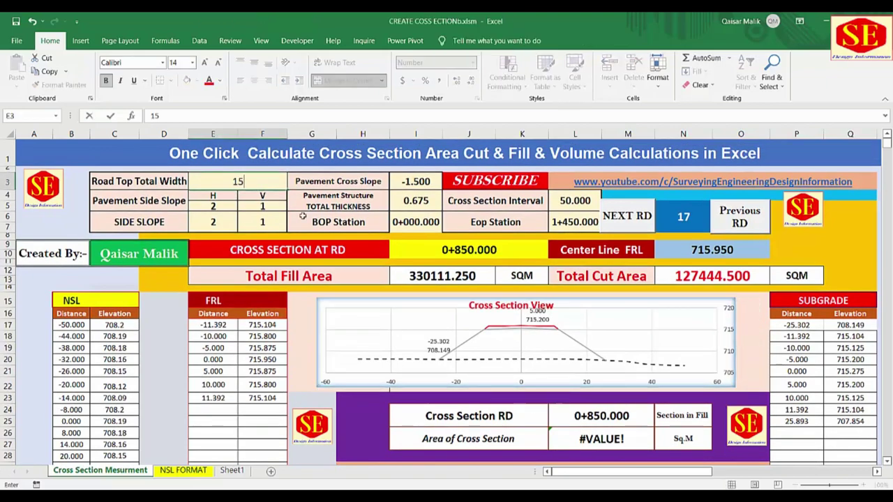
key("Return")
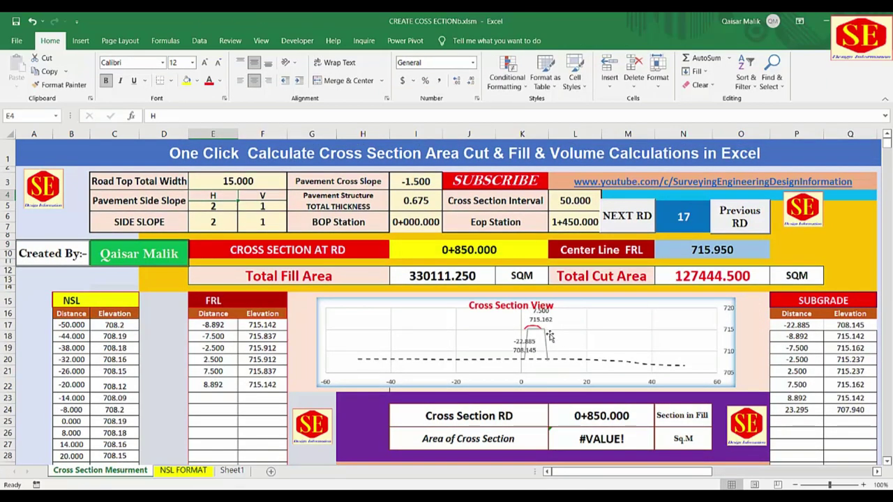
Step: Shrink the subgrade series range by one row and trim the FRL series to end at row 22
scroll(531, 314, "down", 1)
mouse_move(547, 290)
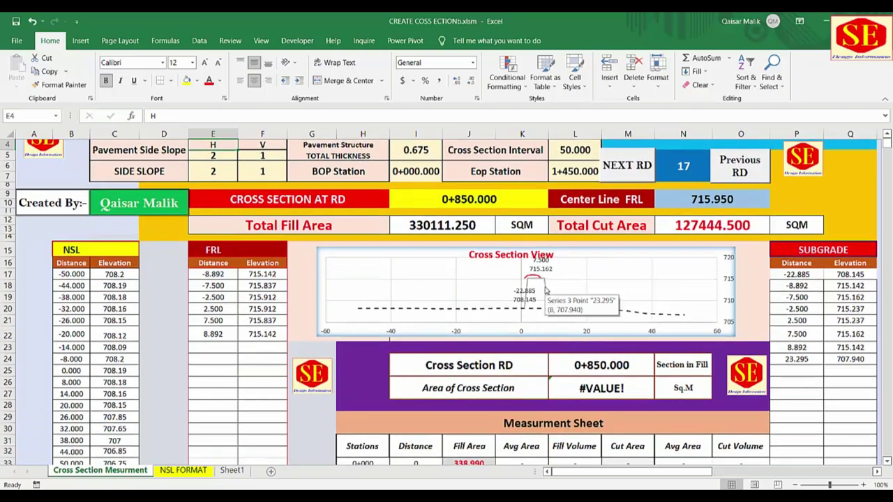
left_click(546, 291)
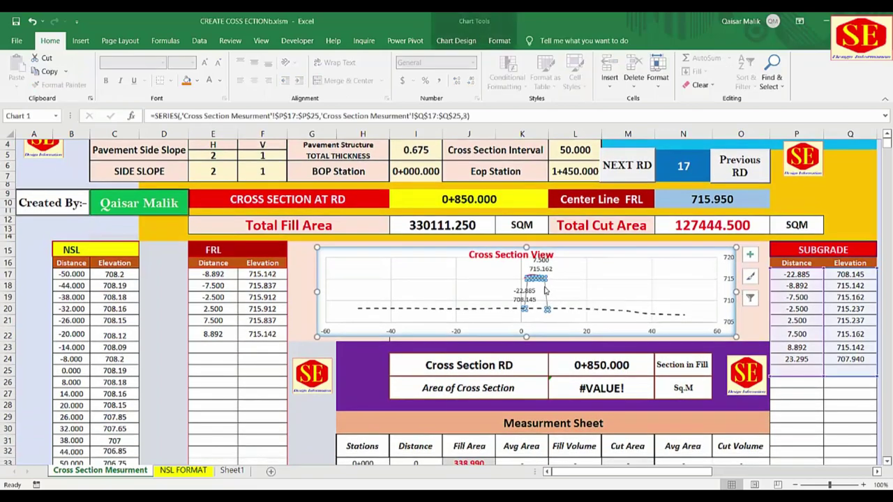
mouse_move(544, 289)
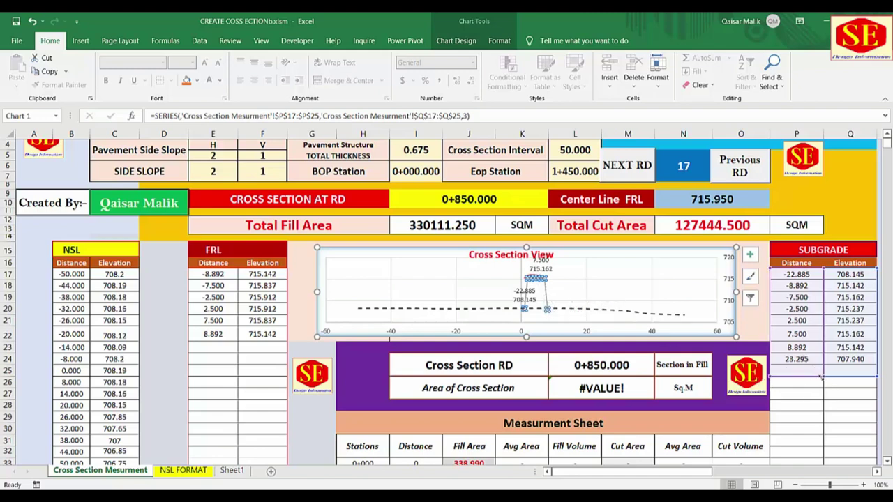
mouse_move(821, 377)
left_mouse_down()
mouse_move(815, 360)
mouse_move(773, 368)
left_mouse_up()
left_click(786, 444)
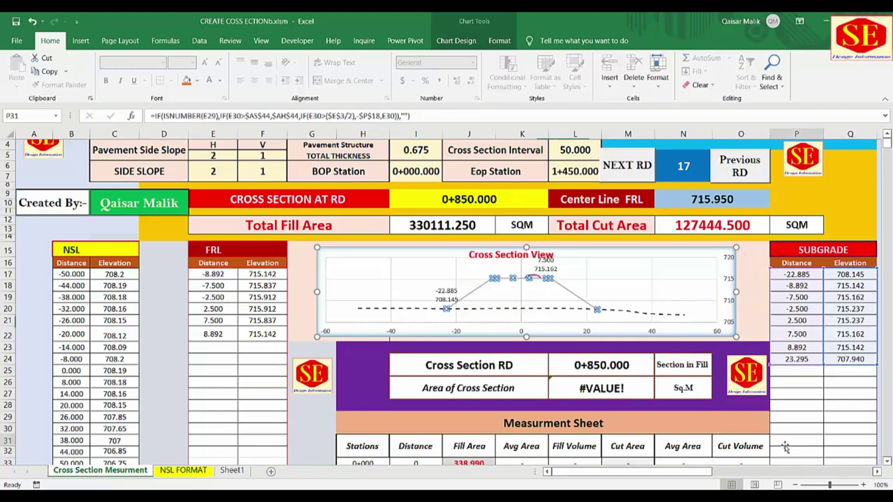
left_click(533, 279)
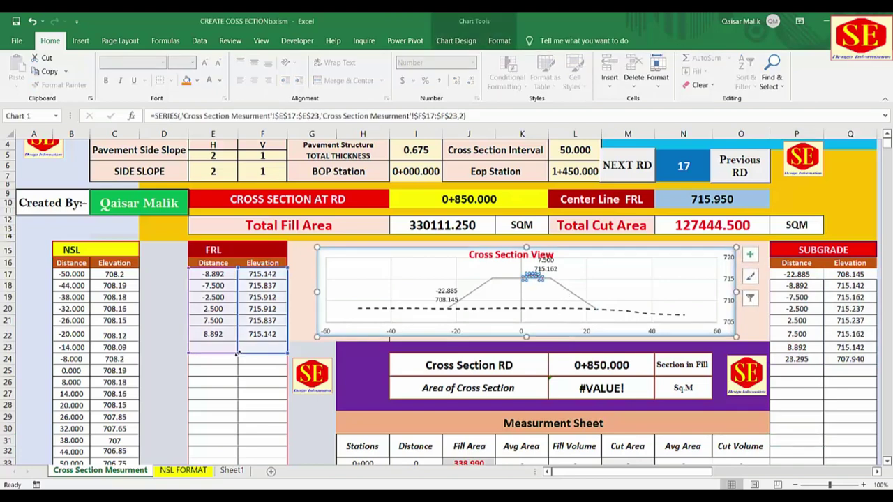
left_click_drag(241, 346, 237, 341)
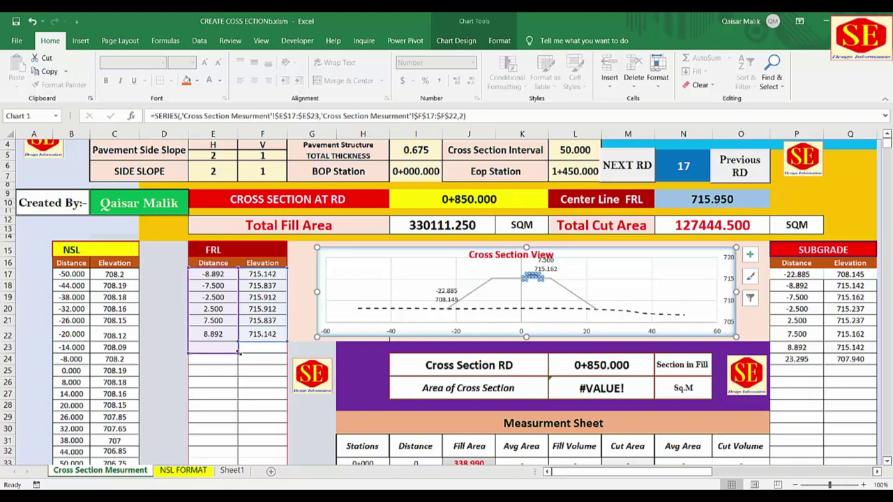
left_click(615, 284)
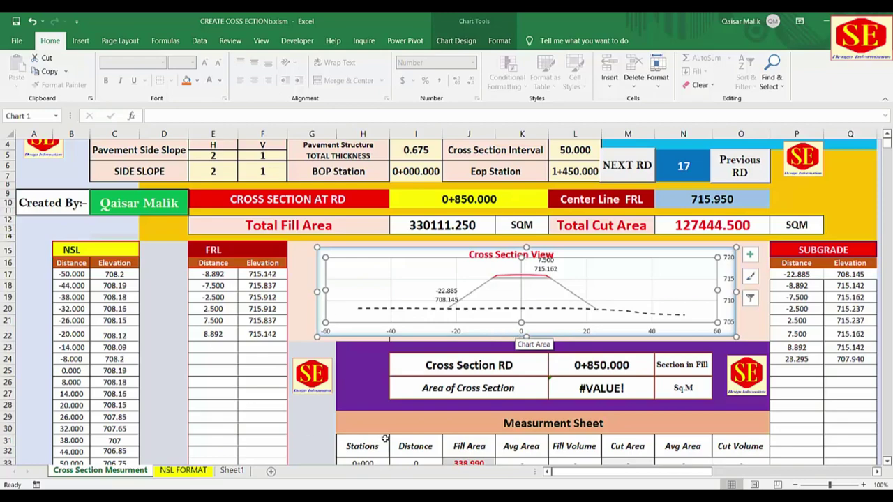
Step: Set the road top total width to 30, widening the FRL edges to ±16.392
scroll(301, 415, "up", 1)
left_click(256, 180)
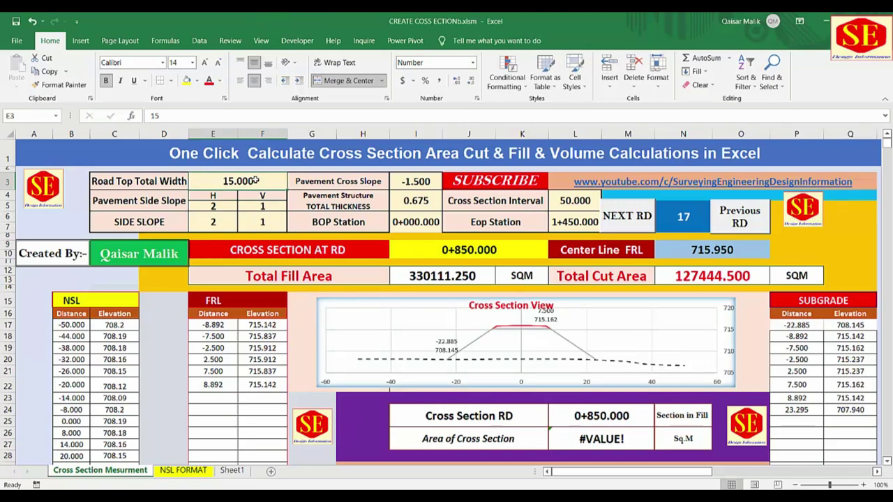
type("30")
key("Return")
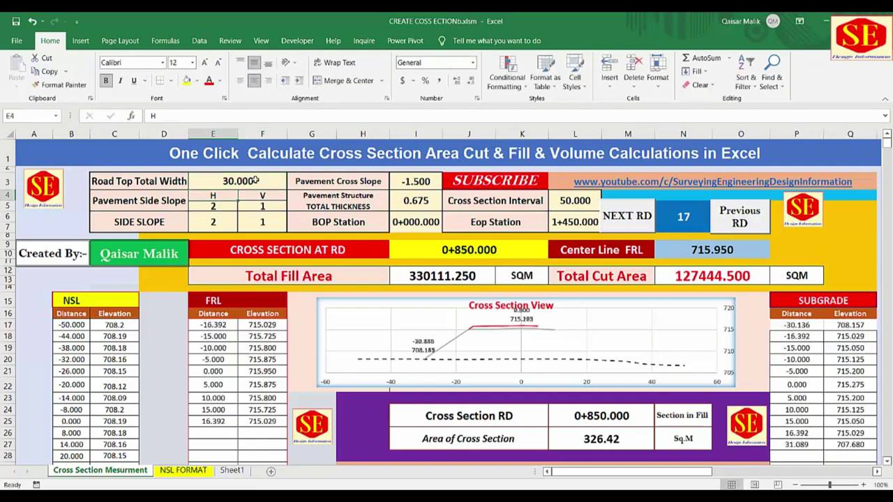
scroll(545, 329, "down", 1)
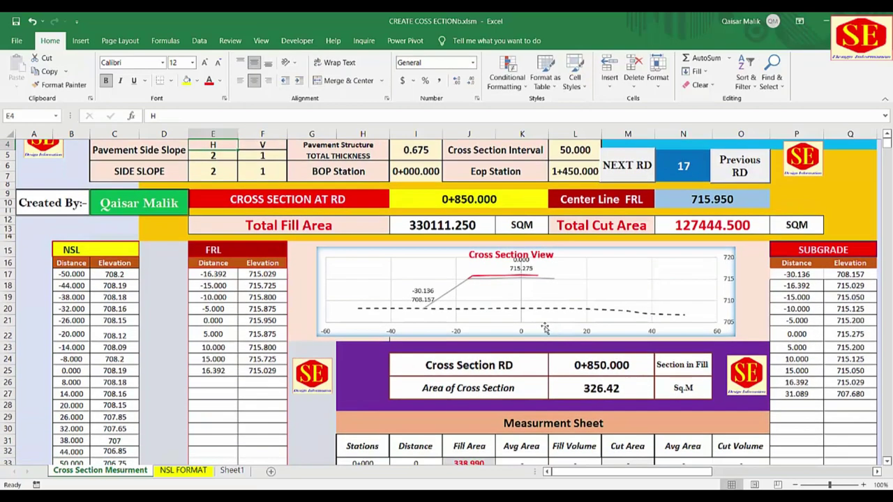
left_click(487, 278)
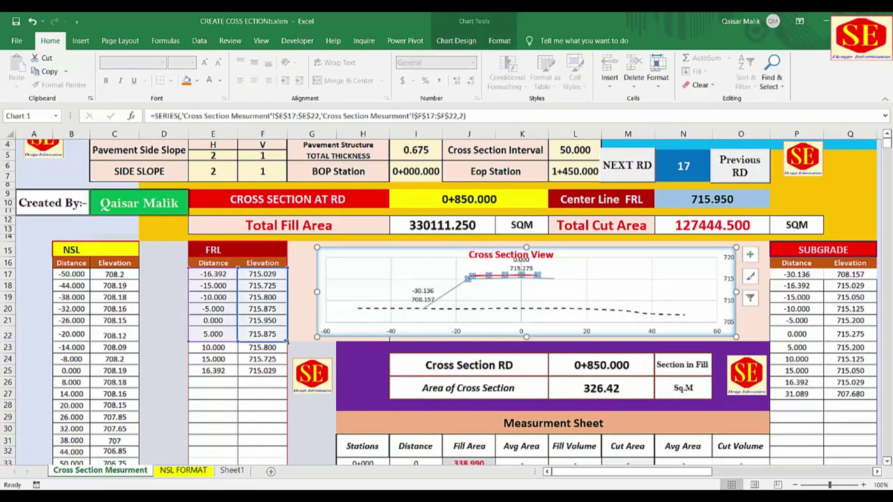
Step: Extend the FRL series distance and elevation ranges down to row 25
left_click_drag(288, 353, 287, 377)
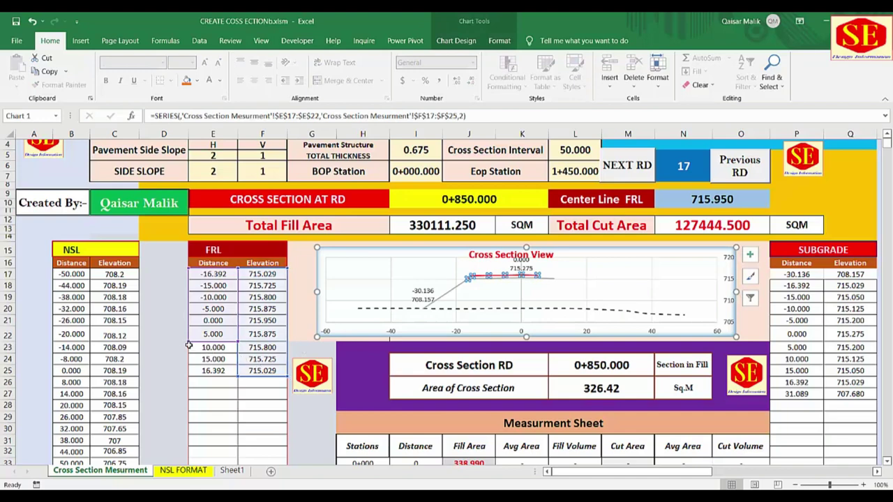
left_click_drag(190, 343, 189, 376)
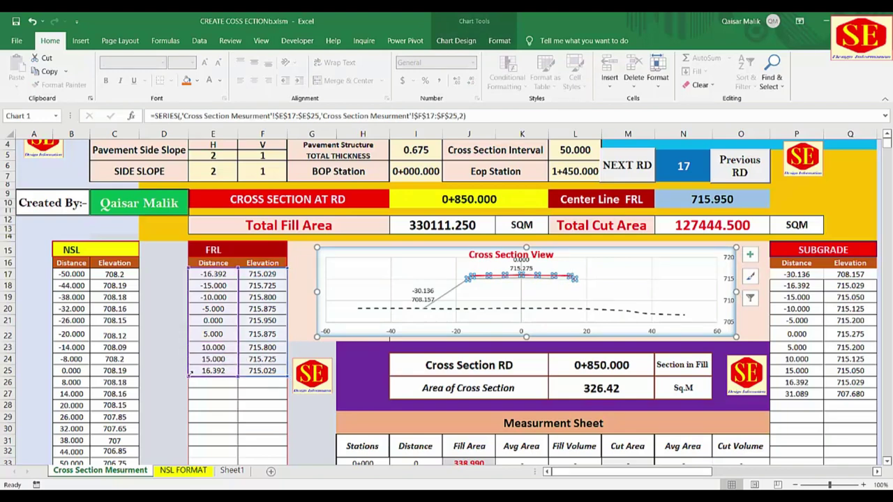
left_click(534, 306)
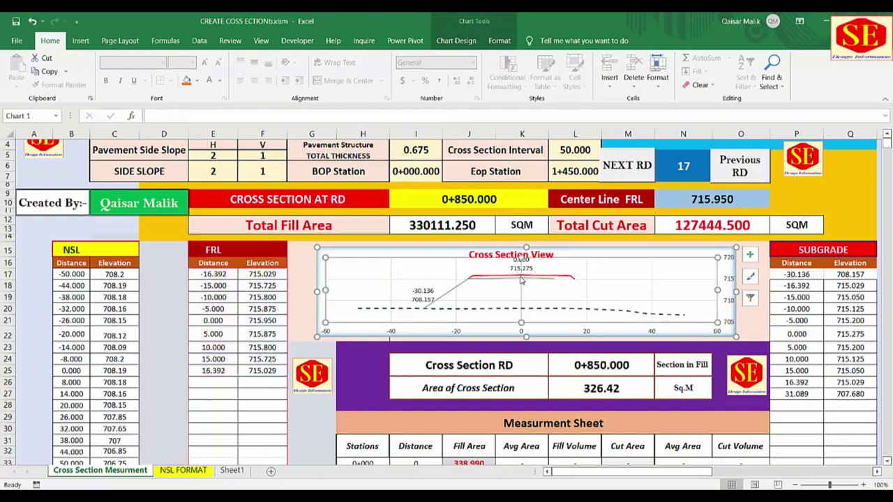
Step: Extend the subgrade series down to row 27 so the right toe at 31.089, 707.680 plots
left_click(519, 279)
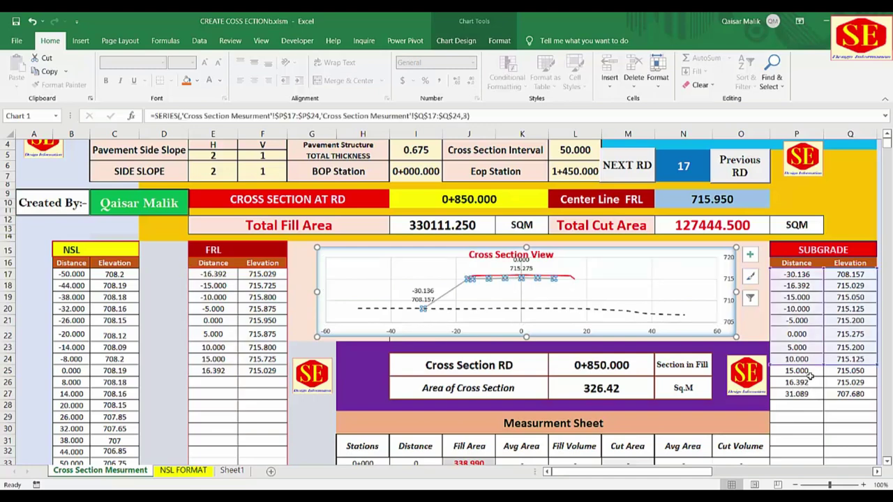
mouse_move(823, 376)
left_mouse_down()
mouse_move(825, 364)
mouse_move(825, 399)
left_mouse_up()
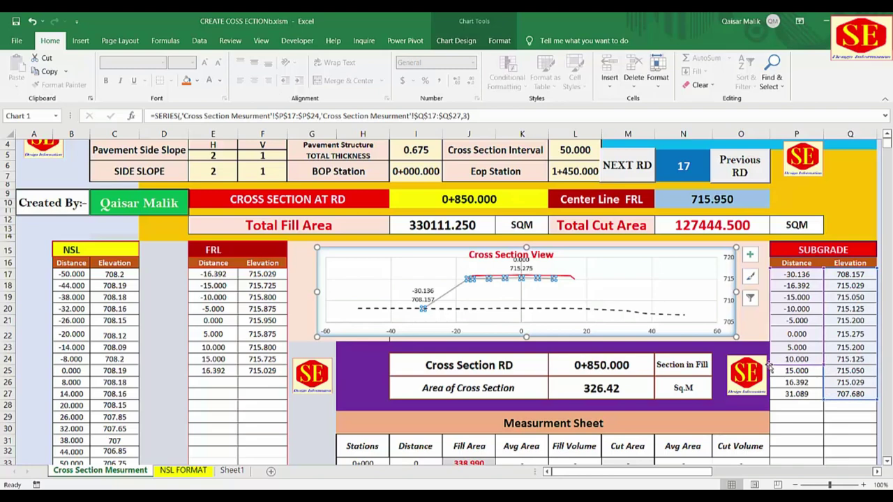
left_click_drag(774, 370, 769, 399)
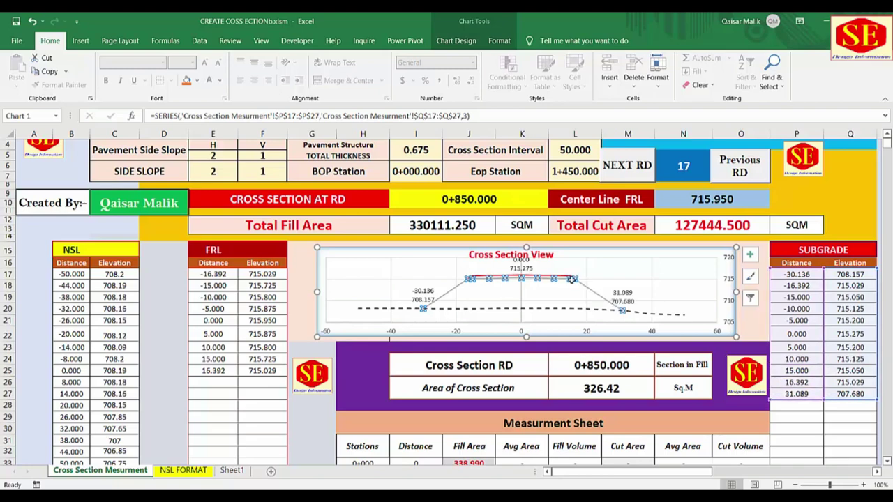
left_click(691, 287)
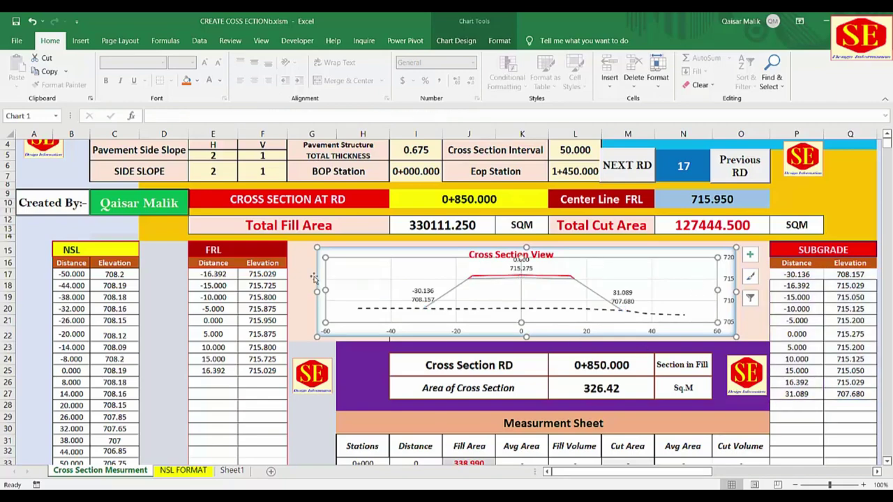
scroll(561, 361, "up", 1)
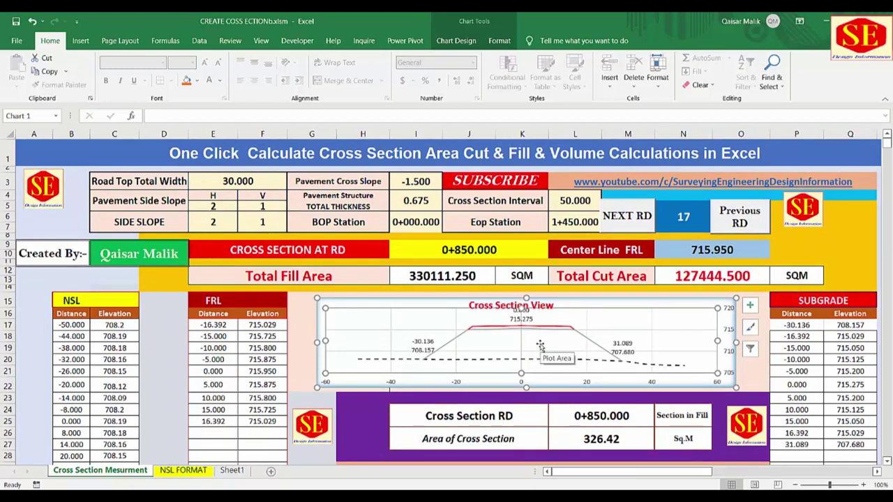
Step: Scroll to columns W–AS to show the toe point tables, with the left toe at -30.136, 708.157
left_click(296, 316)
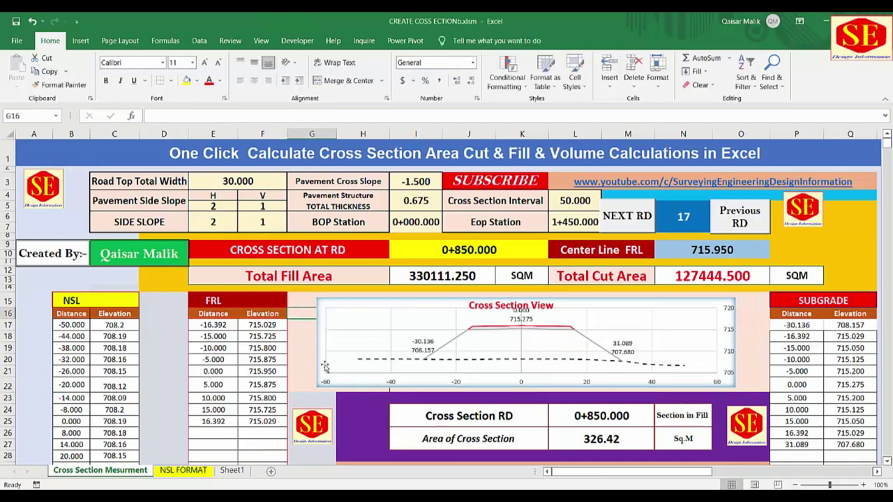
scroll(257, 259, "down", 1)
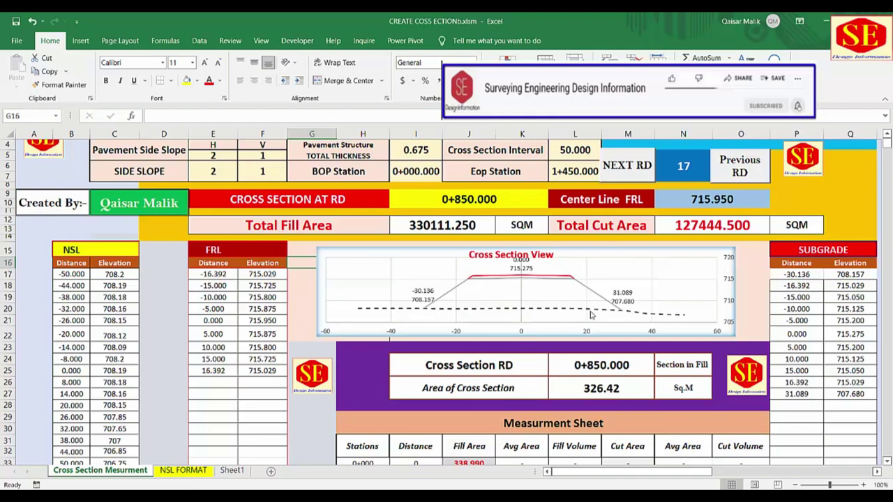
mouse_move(609, 321)
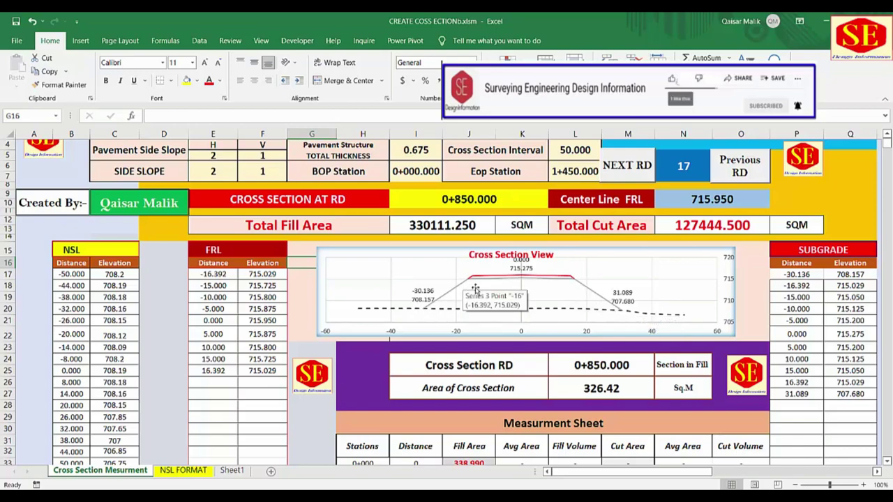
left_click_drag(598, 472, 605, 475)
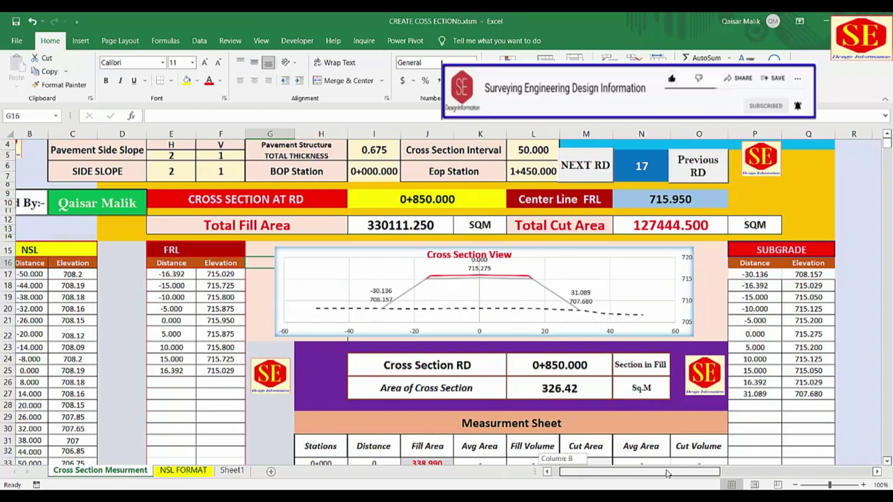
left_click_drag(668, 473, 845, 415)
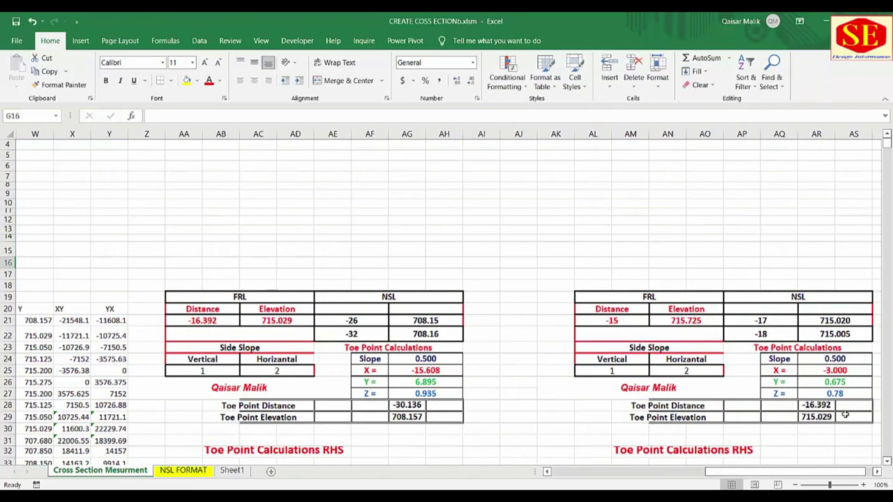
Step: Make AE21 reference cell B21 so the left toe table uses NSL distance -26
scroll(446, 364, "down", 3)
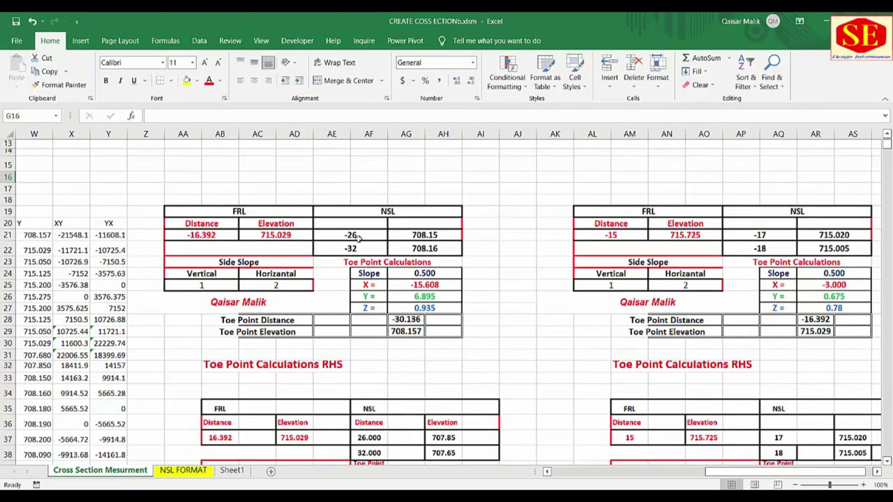
left_click(354, 235)
double_click(354, 235)
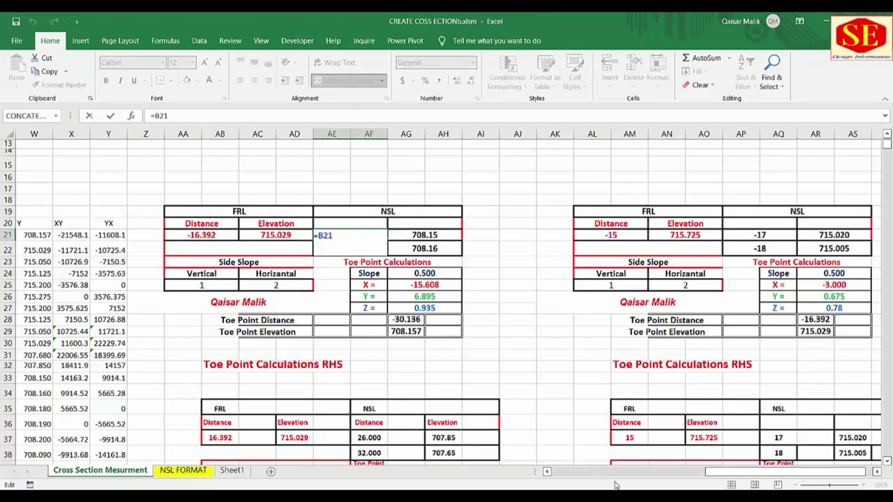
left_click_drag(715, 472, 533, 472)
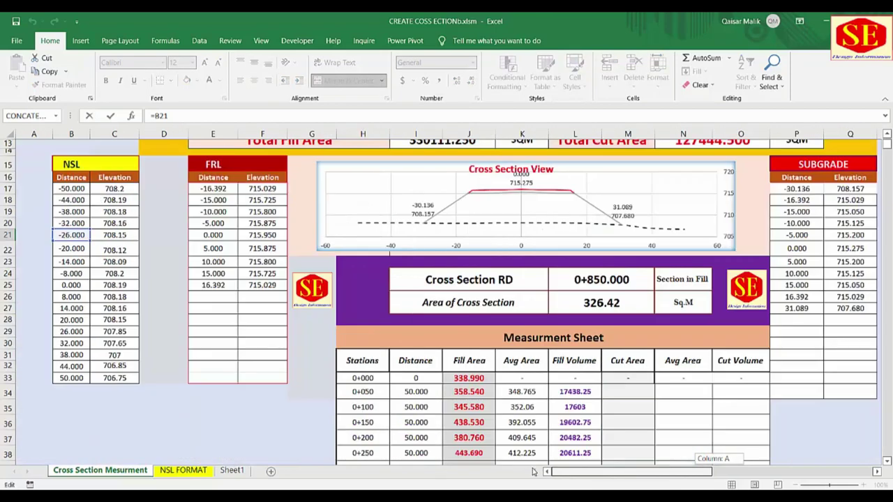
left_click(73, 235)
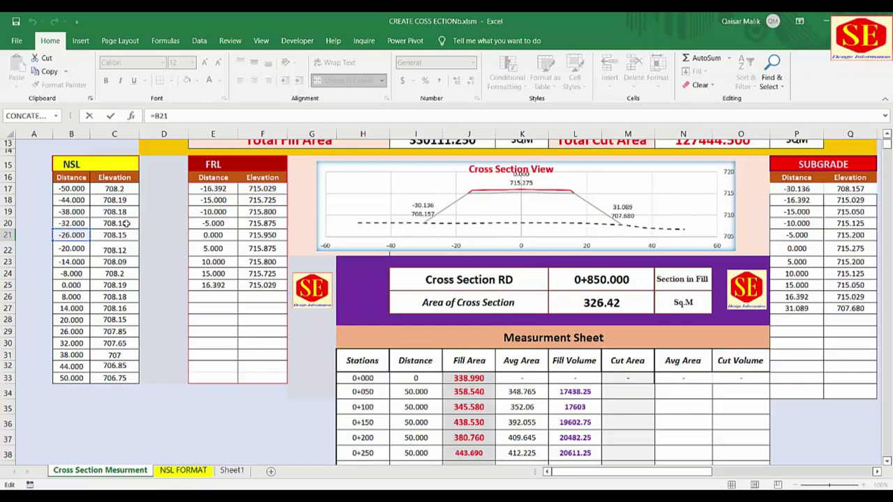
key("Return")
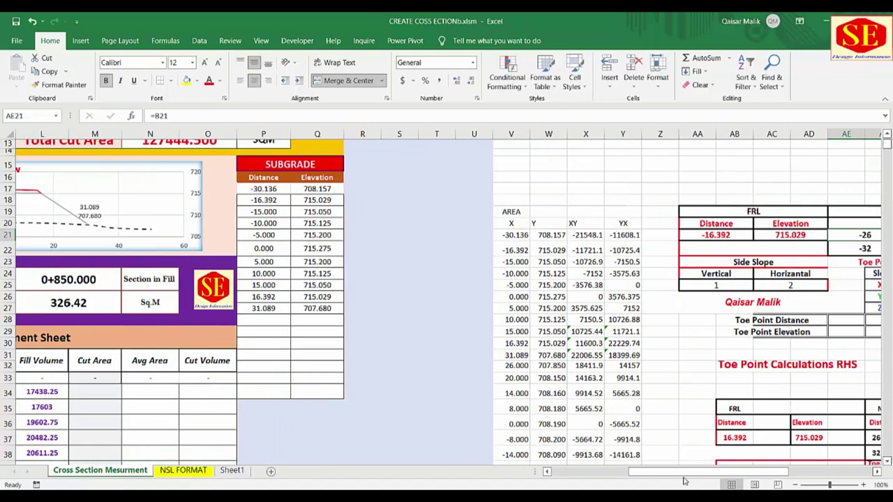
mouse_move(684, 473)
left_mouse_down()
mouse_move(607, 473)
mouse_move(776, 485)
left_mouse_up()
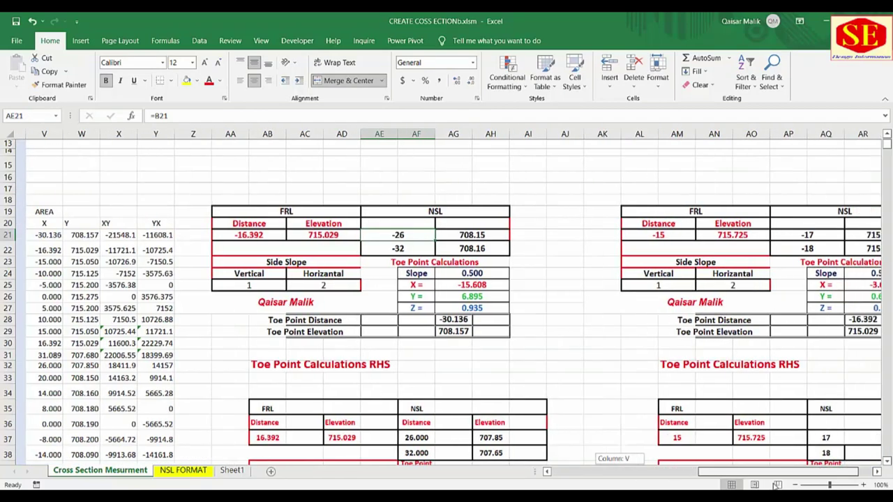
Step: Repoint AE21 and AE22 to the -20.000 and -26.000 NSL distances
double_click(366, 235)
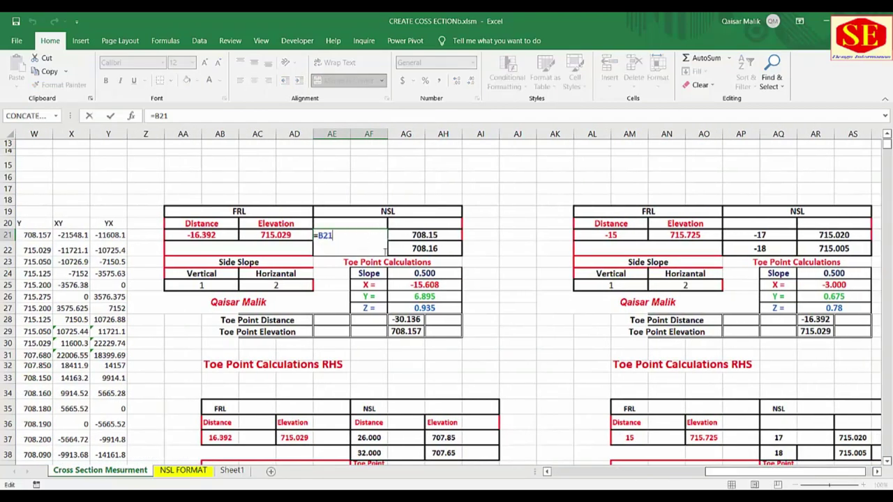
key("BackSpace")
key("Return")
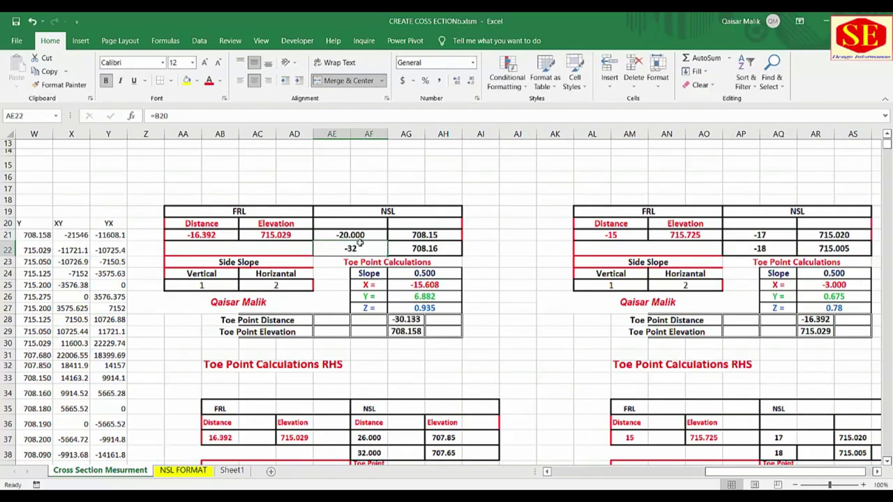
double_click(359, 247)
key("BackSpace")
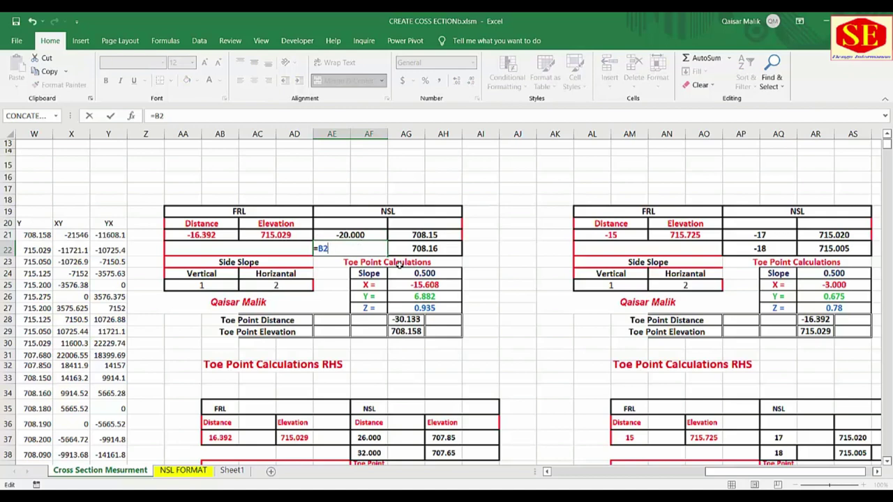
type("1")
key("Return")
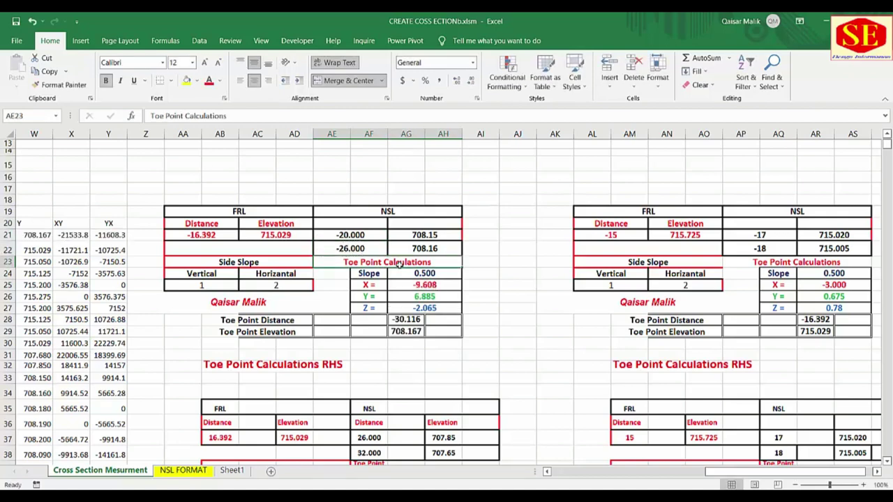
left_click(336, 247)
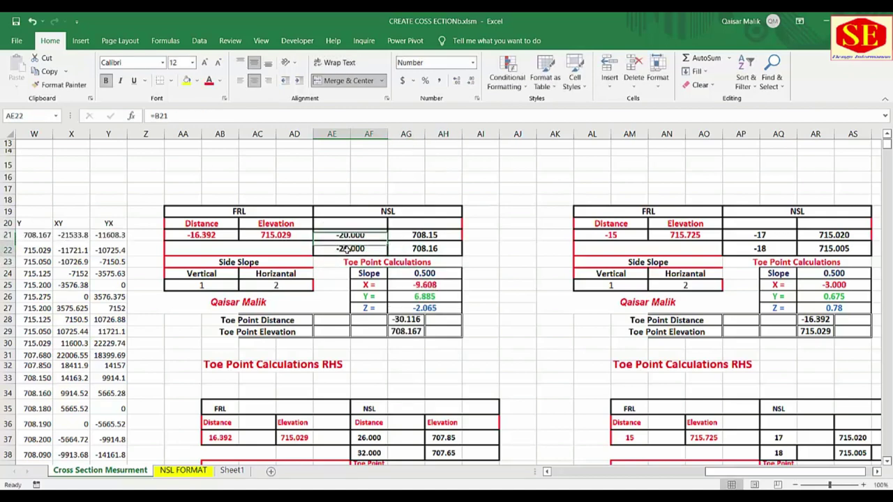
Step: Link the first NSL elevation to =C21 and refill both NSL distance cells with =B22
left_click(425, 235)
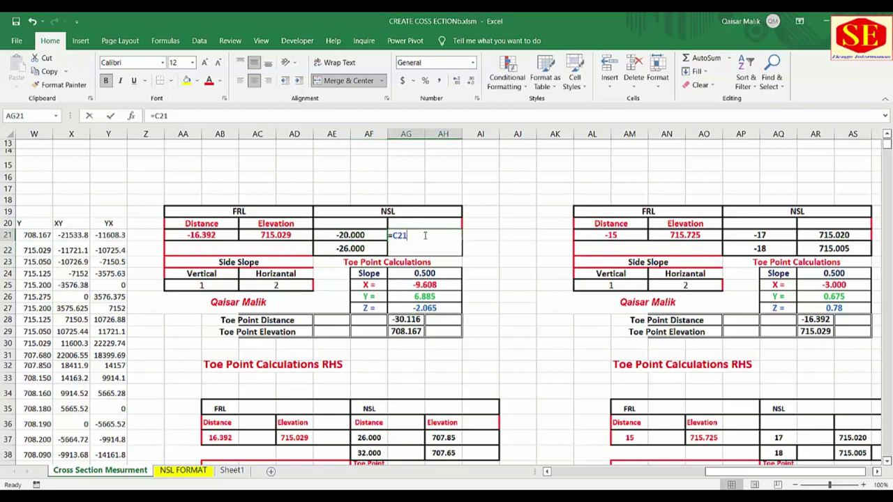
type("=C21")
key("ctrl+Return")
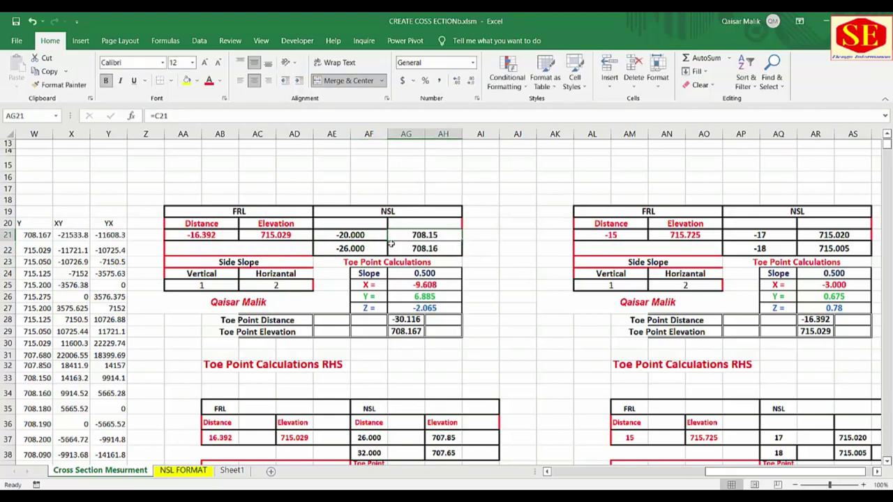
left_click_drag(328, 236, 329, 249)
key("Delete")
type("=B22")
key("ctrl+Return")
Step: Link the NSL elevations to C21 and C20, giving toe -30.109 at 708.171
left_click_drag(422, 236, 461, 251)
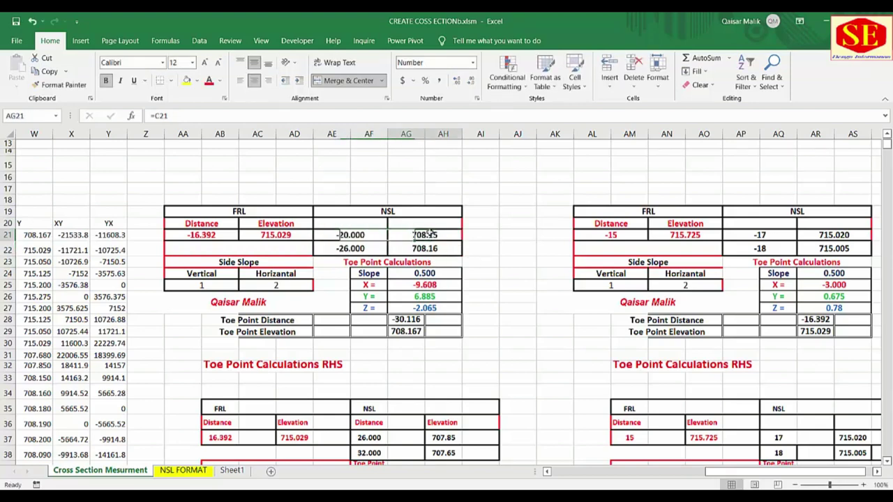
type("=C21")
key("BackSpace")
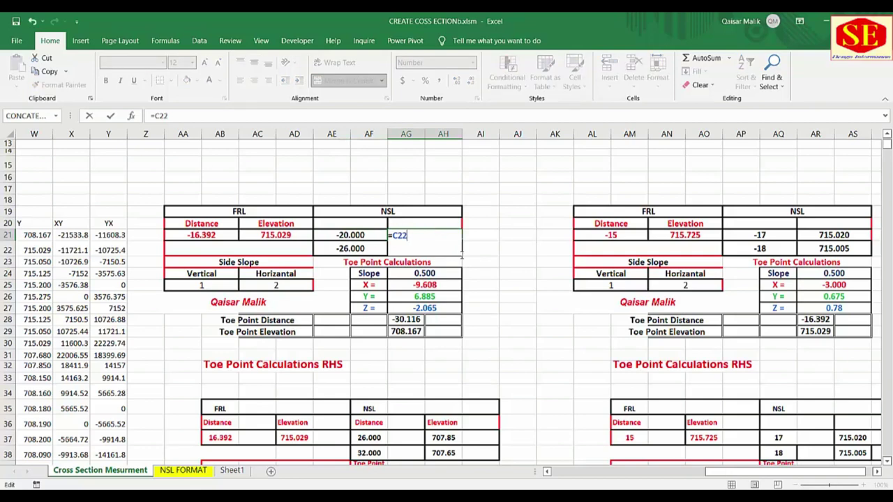
key("ctrl+Return")
left_click(438, 246)
type("=C20")
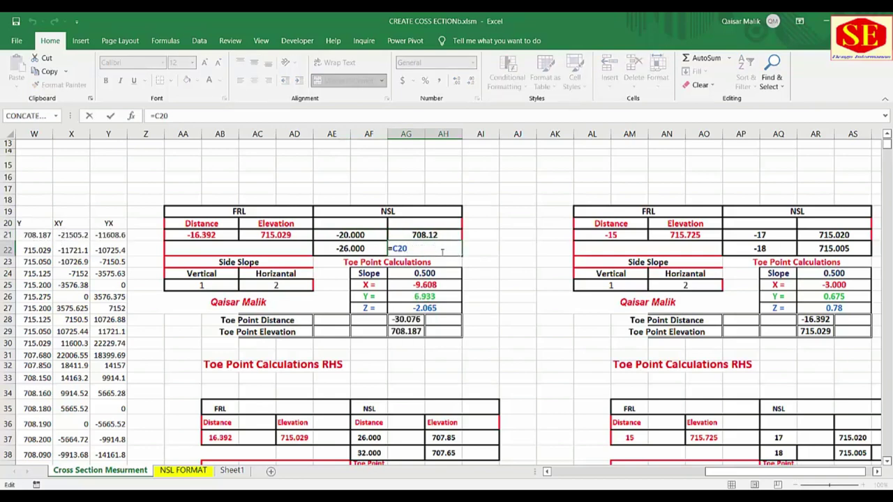
key("Return")
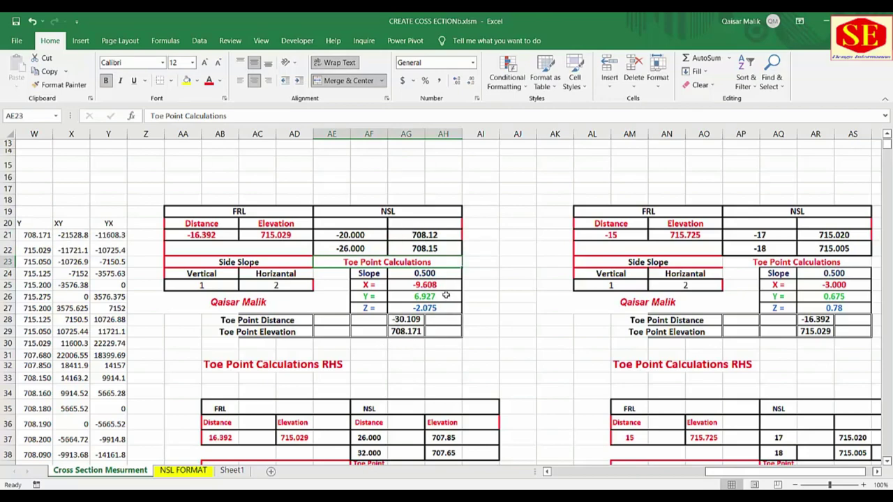
left_click_drag(352, 235, 439, 248)
scroll(493, 300, "down", 1)
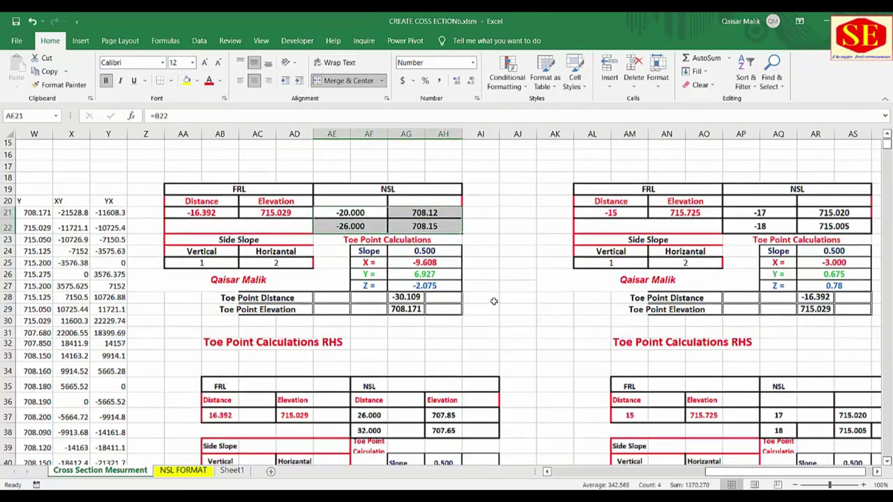
scroll(493, 300, "down", 2)
left_click_drag(370, 372, 443, 384)
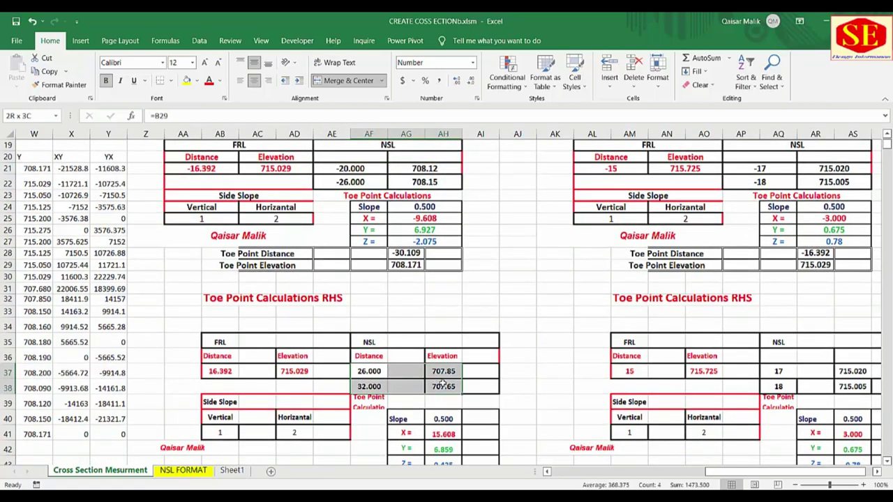
scroll(520, 381, "left", 7)
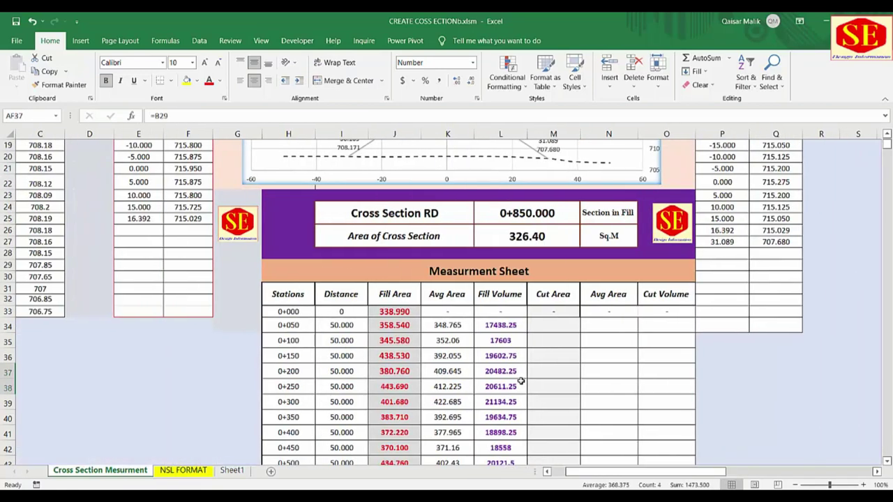
scroll(521, 381, "up", 2)
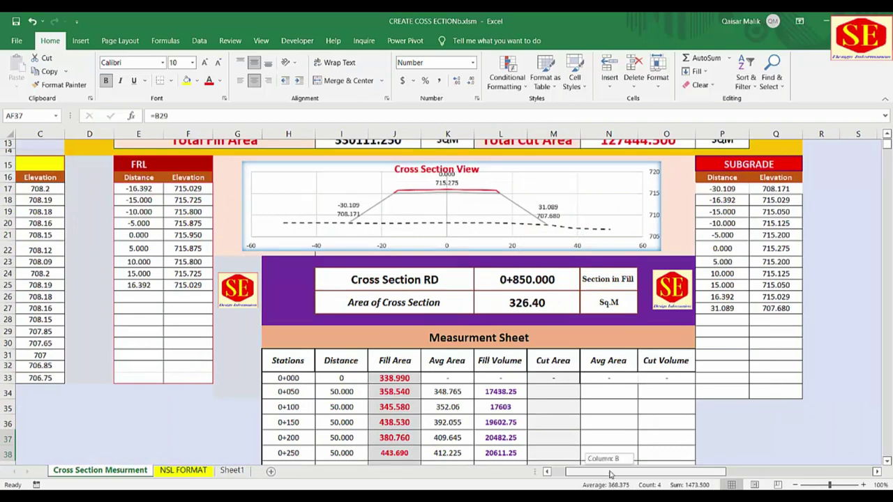
left_click_drag(568, 472, 558, 476)
left_click(79, 263)
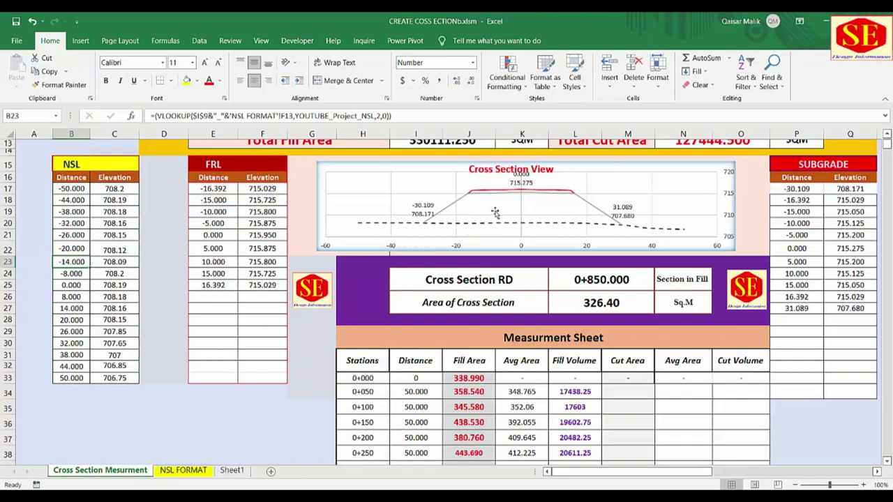
scroll(516, 224, "up", 1)
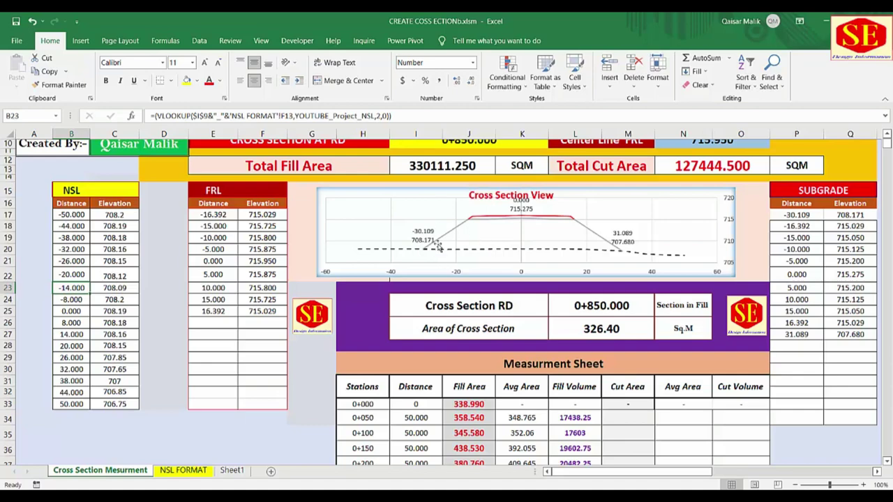
Step: Merge AB15:AG15 and enter the heading 'Embanment Toe Calculation'
left_click_drag(565, 473, 688, 474)
left_click_drag(369, 189, 558, 189)
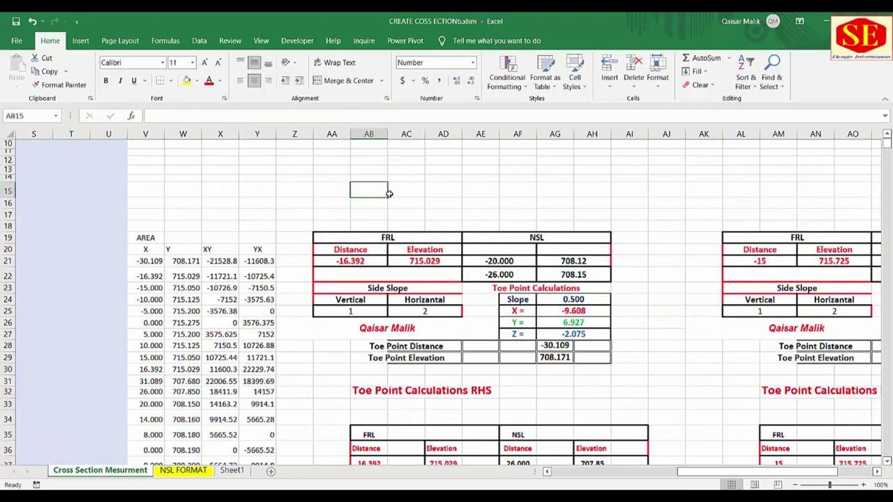
left_click(346, 81)
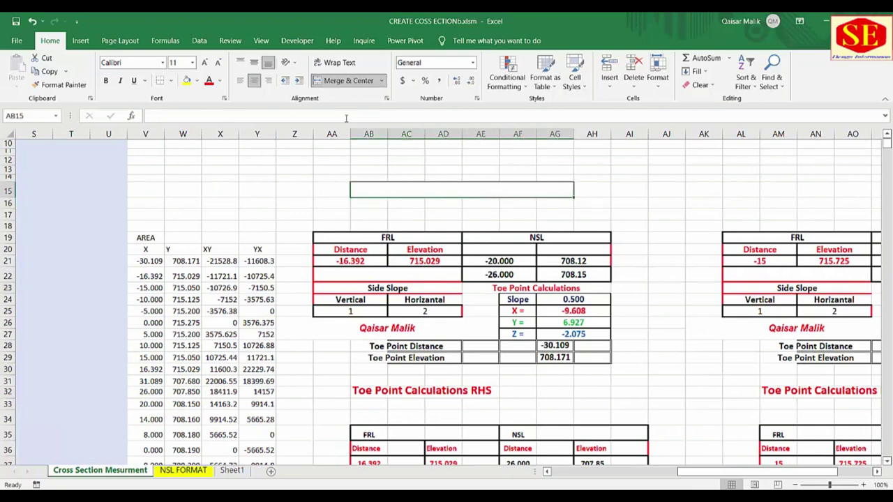
type("Emba")
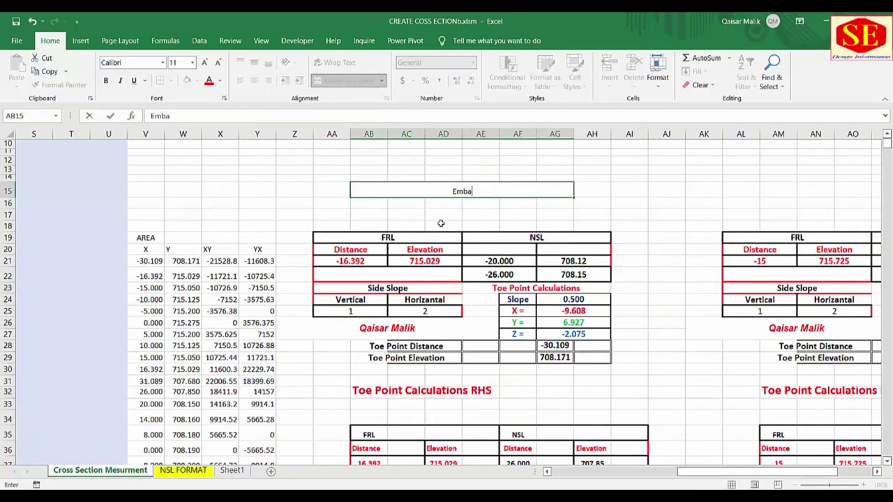
type("nment")
type(" T")
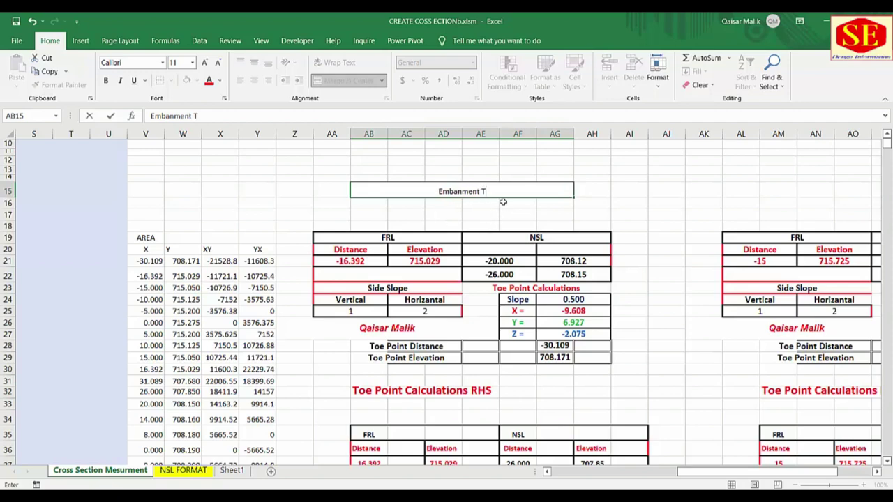
type("oe Calx")
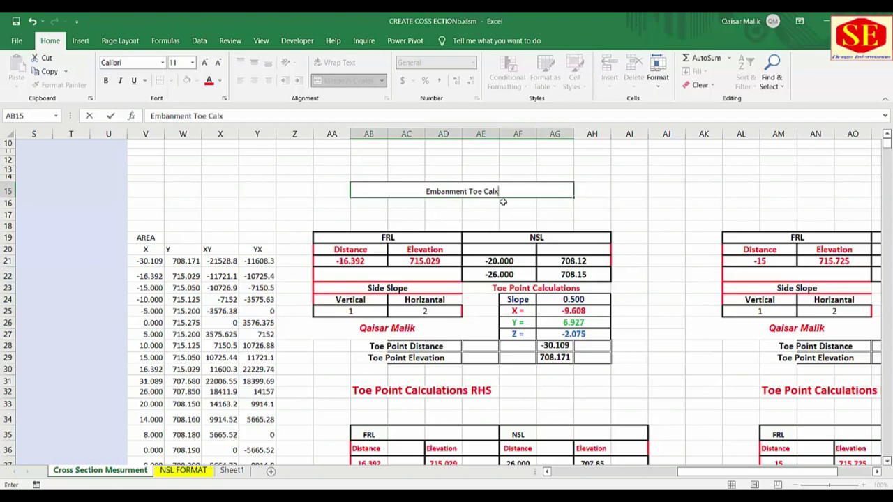
key("BackSpace")
type("culat")
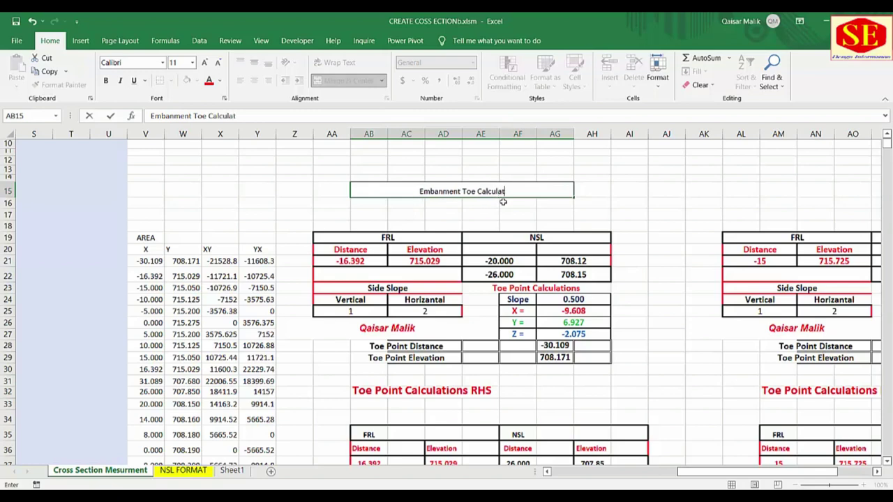
type("ion")
left_click(502, 201)
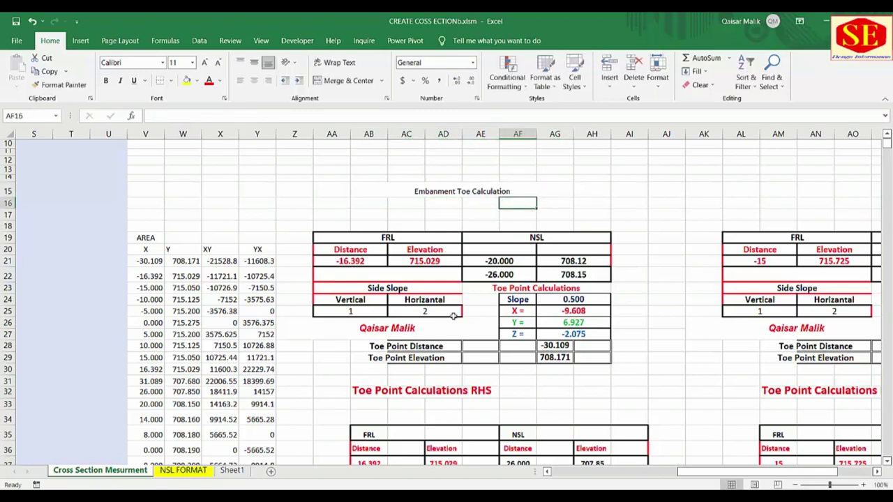
Step: Check the FRL distance in AA21 and the toe point distance formula
left_click(365, 258)
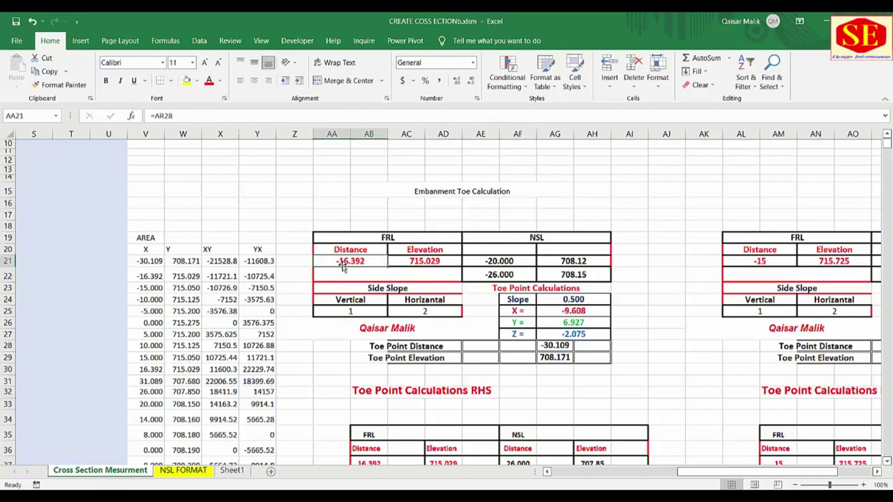
left_click(565, 346)
scroll(567, 346, "down", 2)
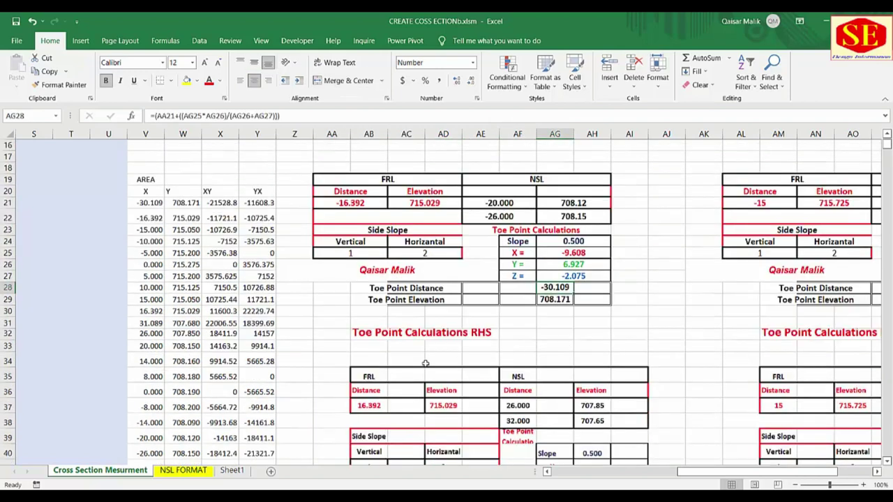
left_click(429, 361)
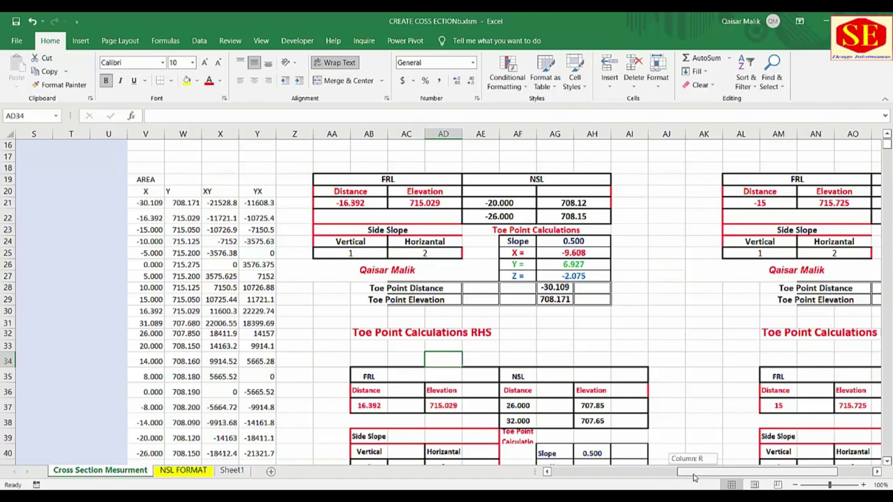
left_click_drag(690, 477, 726, 477)
scroll(769, 336, "up", 2)
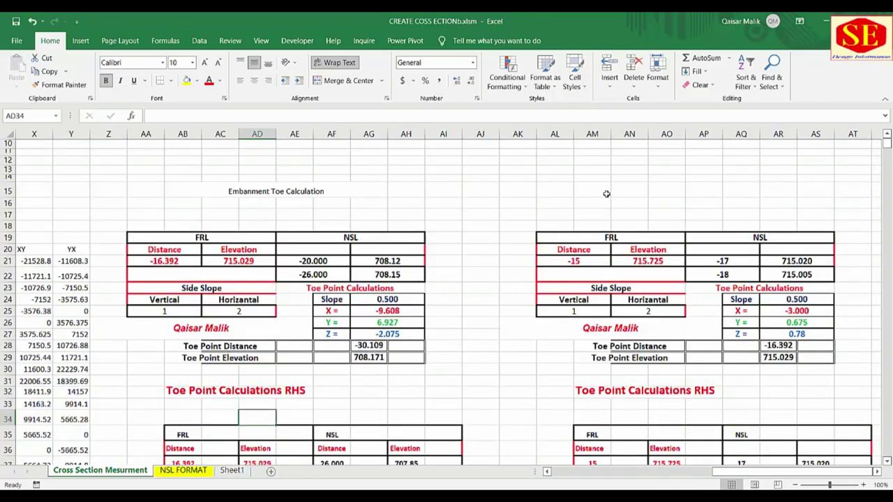
Step: Merge AL15:AR15 and paste a copy of the left table's heading into it
left_click(562, 189)
left_click_drag(563, 189, 823, 190)
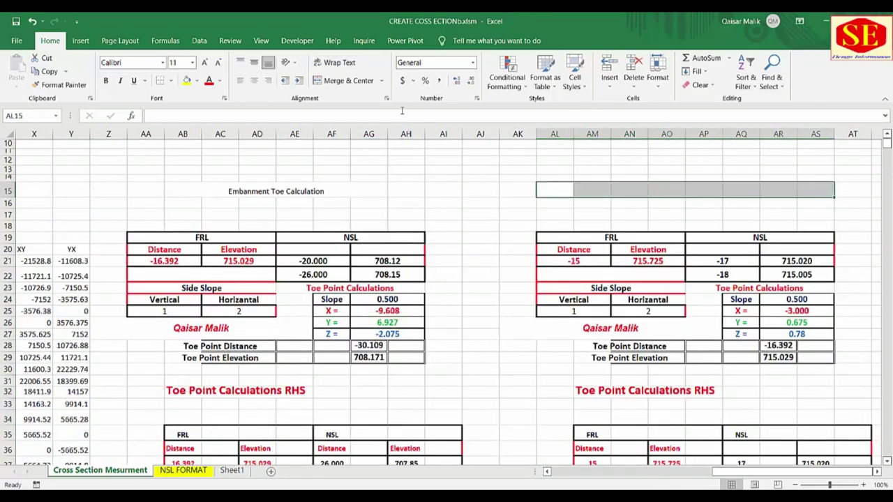
left_click(343, 81)
left_click(267, 198)
right_click(269, 191)
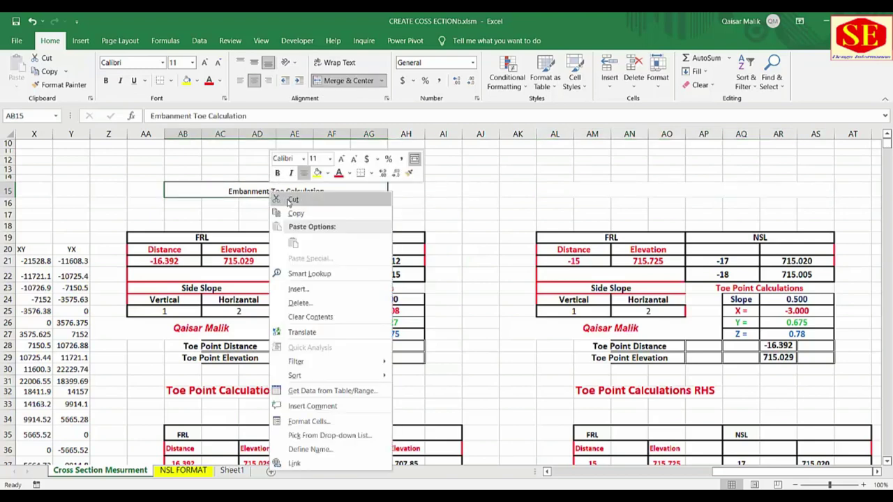
left_click(296, 214)
left_click(575, 187)
right_click(576, 186)
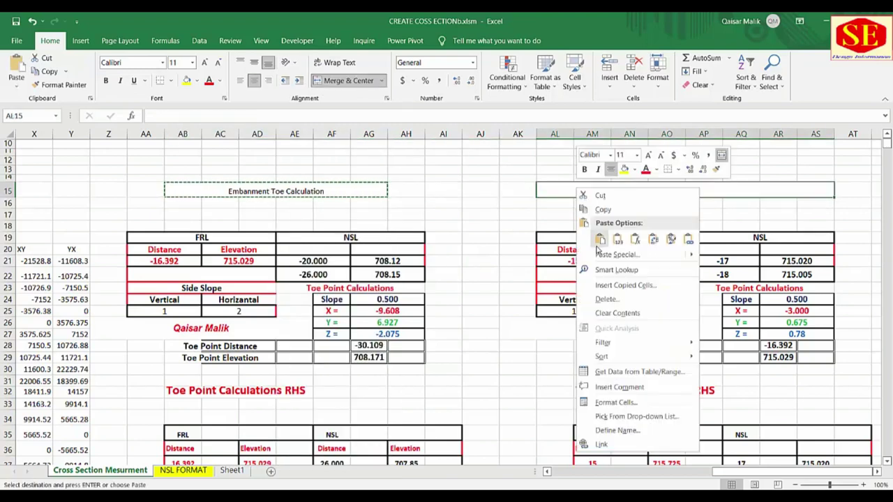
left_click(596, 242)
Step: Rename the pasted heading to 'Pavement Toe Calculation'
double_click(639, 192)
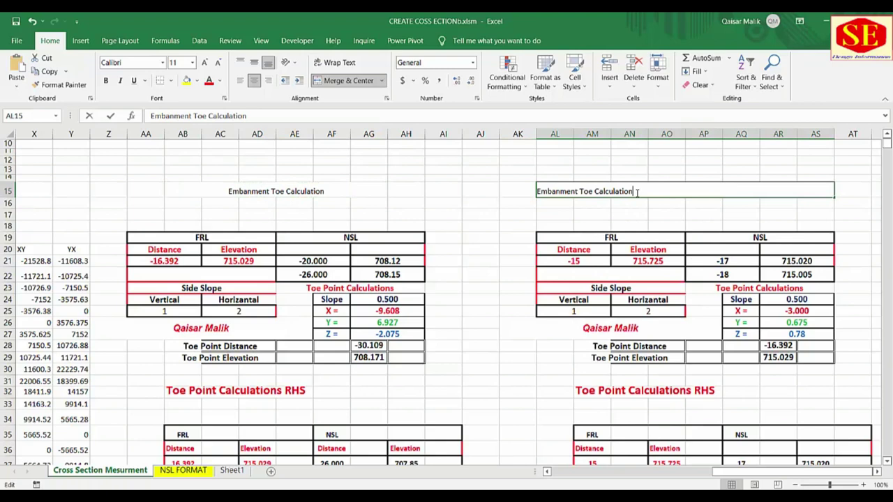
double_click(579, 191)
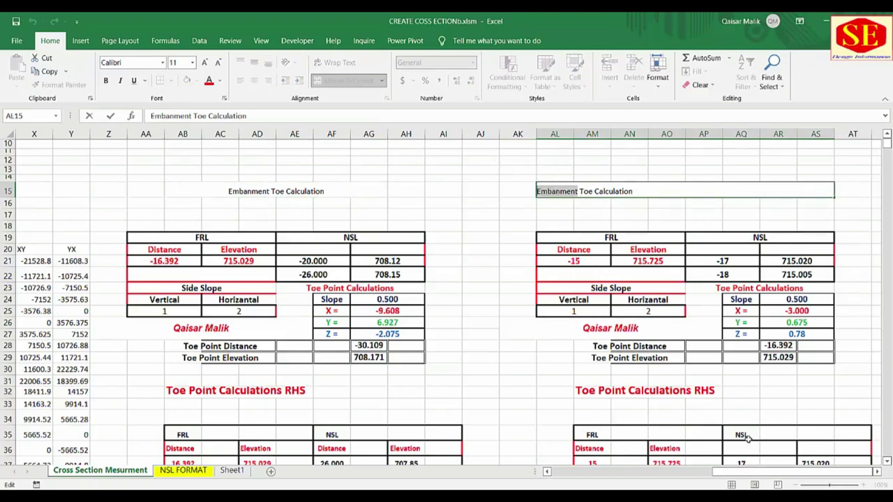
type("P")
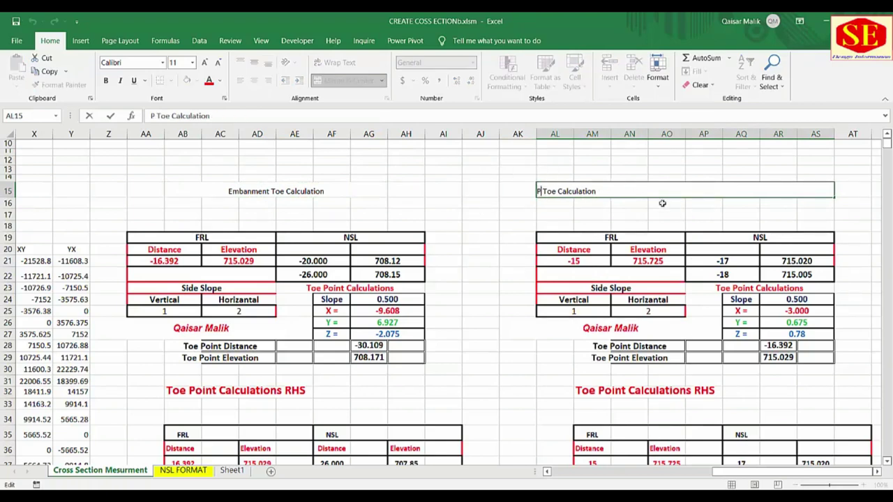
type("avemen")
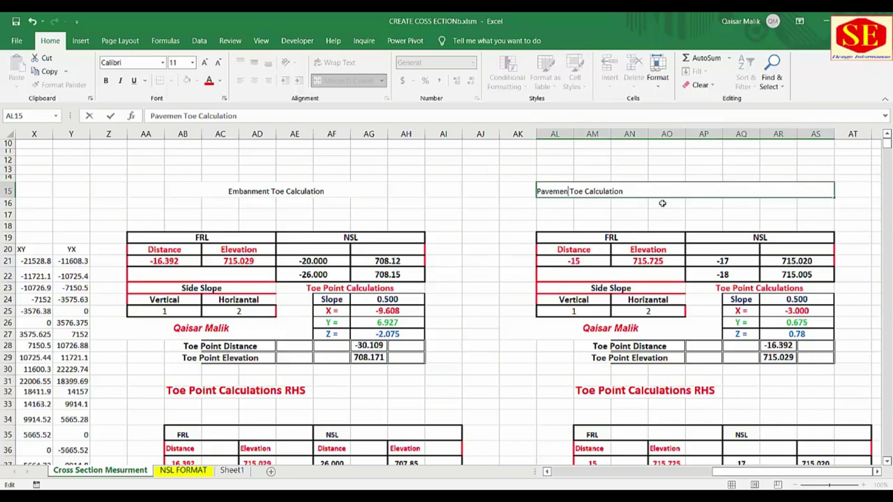
type("t")
left_click(689, 213)
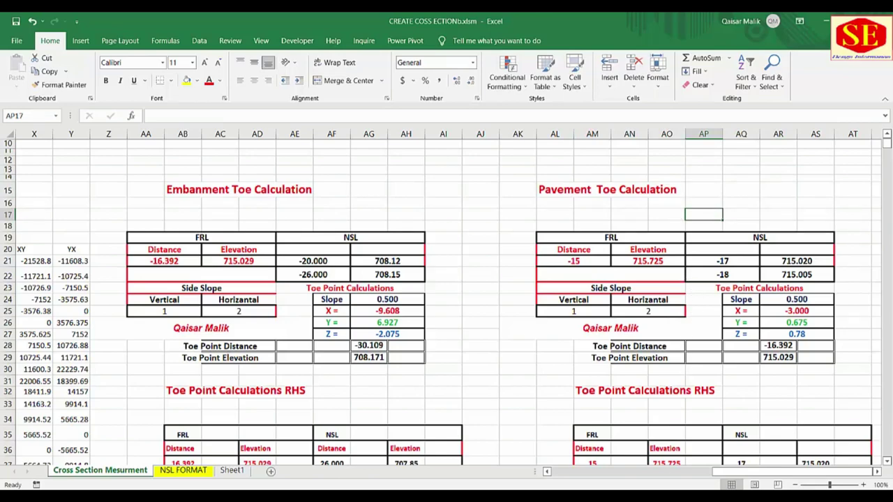
left_click_drag(784, 474, 622, 474)
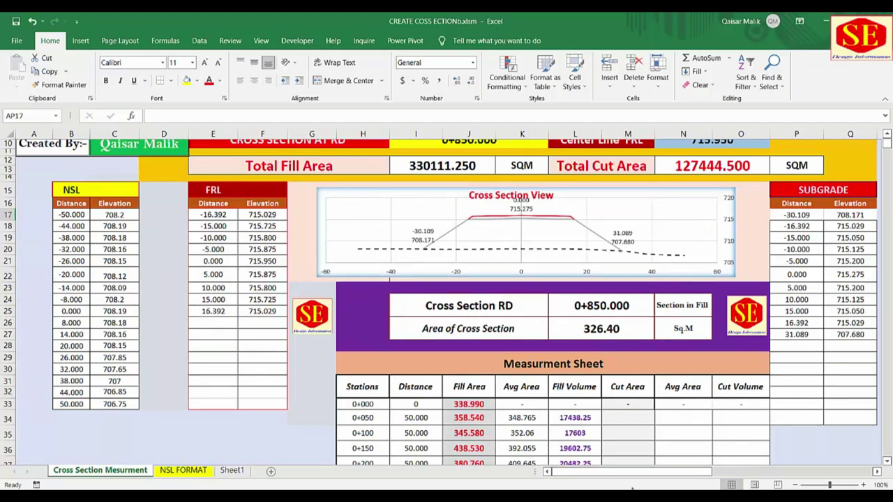
left_click_drag(599, 475, 763, 472)
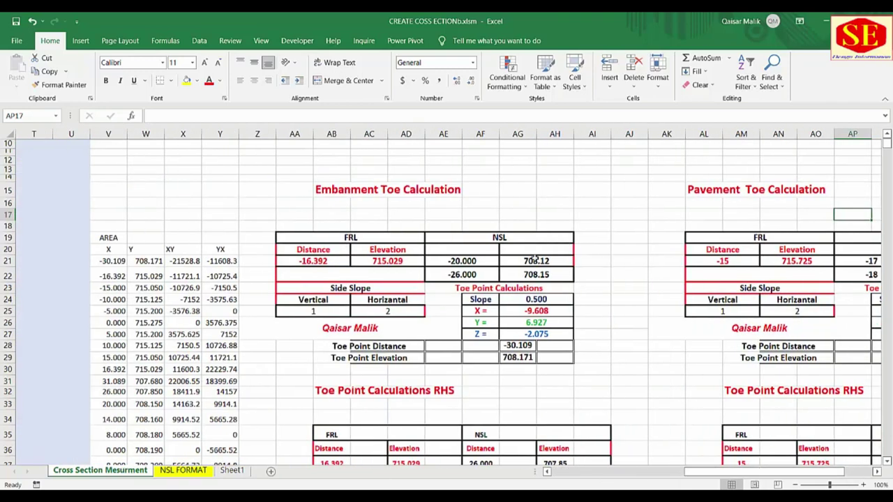
Step: Change the upper NSL distance and elevation links to =B23 and =C23
left_click(462, 262)
double_click(461, 262)
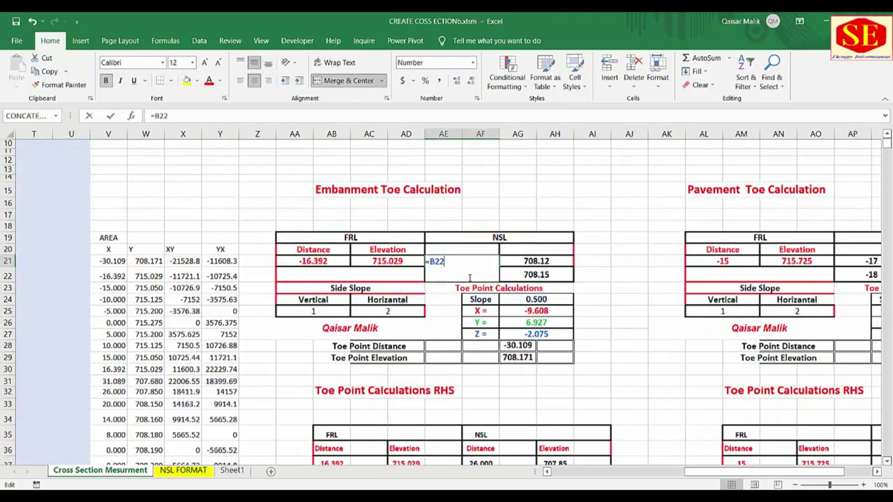
key("BackSpace")
type("3")
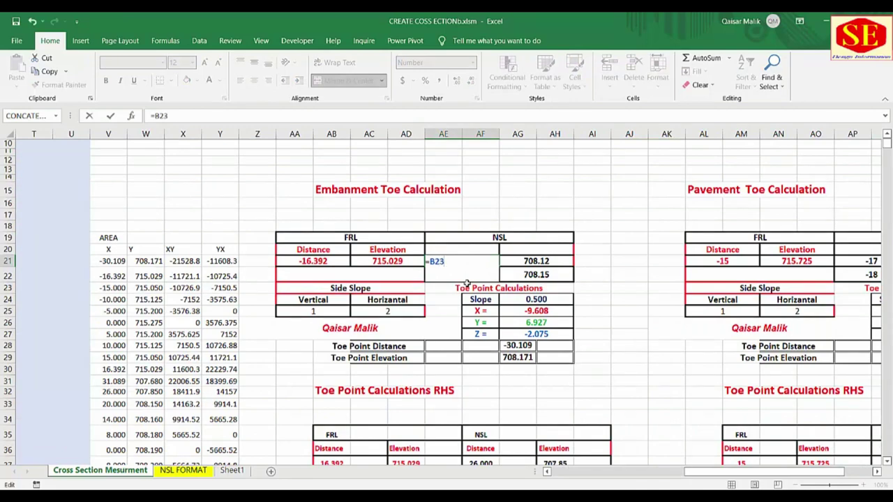
key("Return")
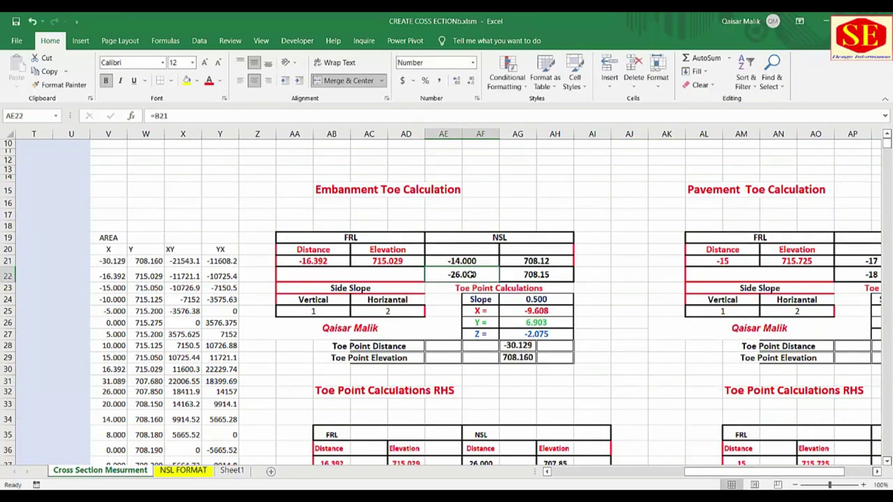
double_click(550, 262)
key("BackSpace")
type("=C23")
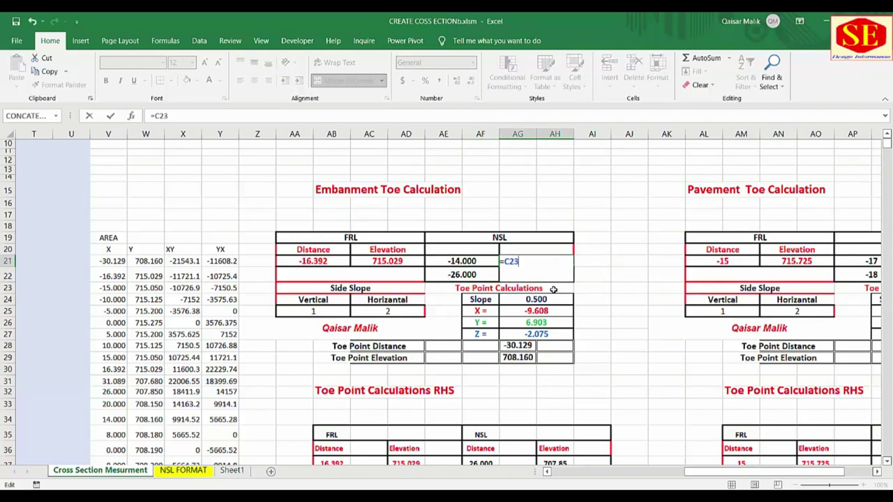
key("Return")
Step: Point the lower NSL row at the -32.000 point, giving toe -30.144 at 708.153
double_click(474, 275)
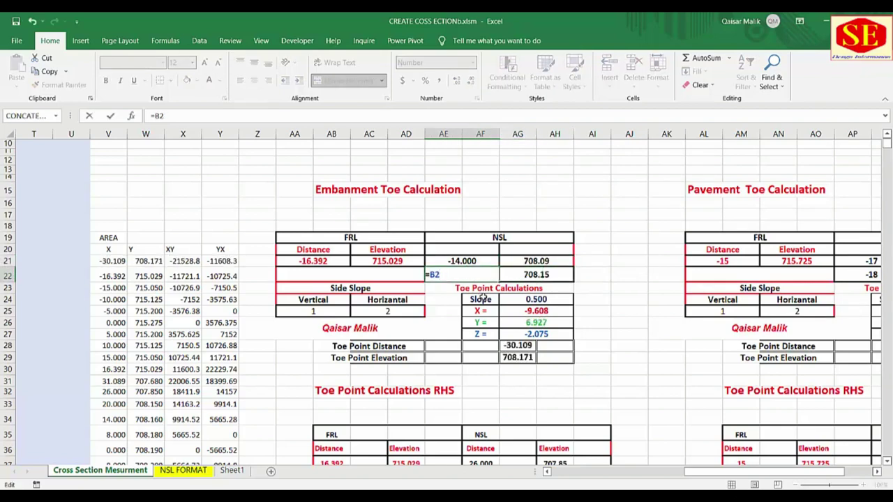
left_click(550, 274)
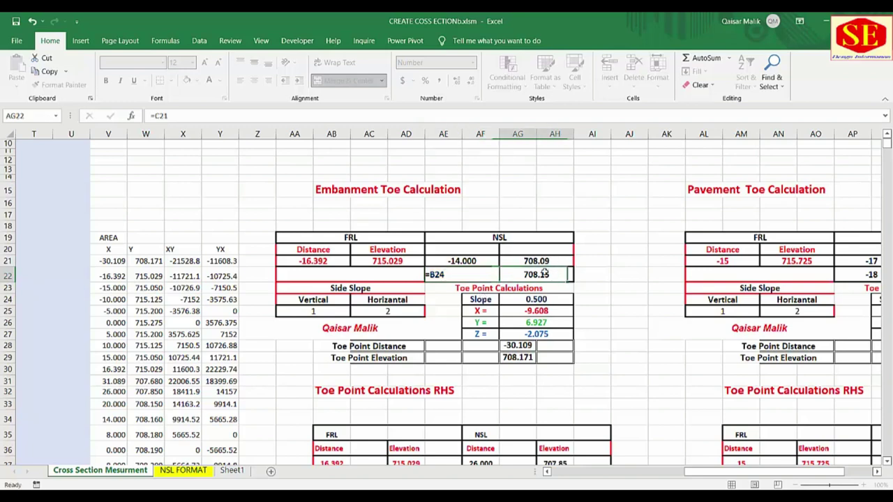
double_click(549, 274)
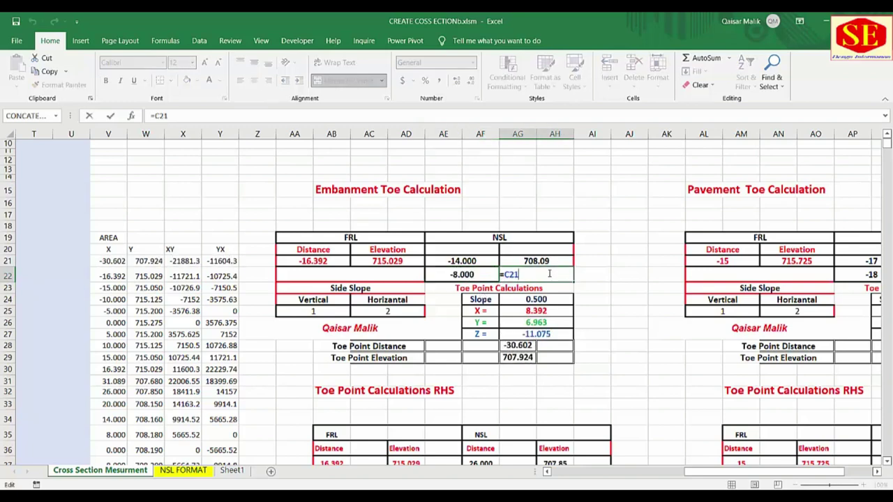
key("BackSpace")
key("Return")
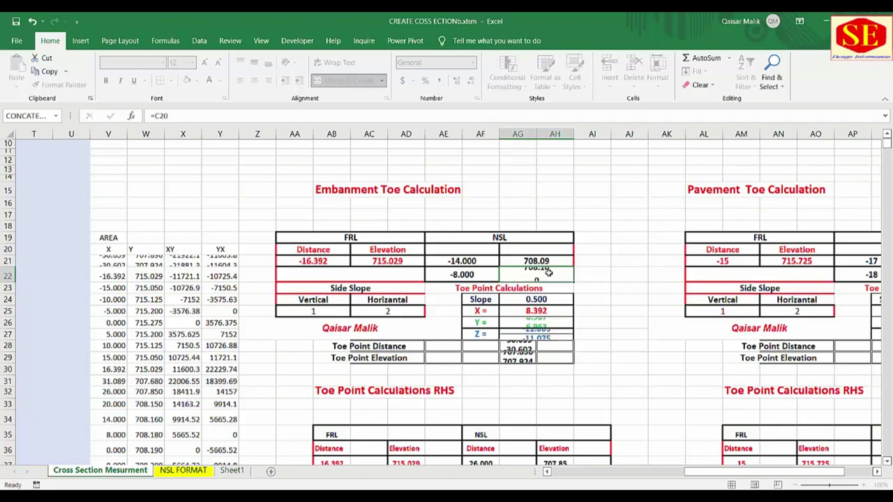
double_click(476, 275)
key("BackSpace")
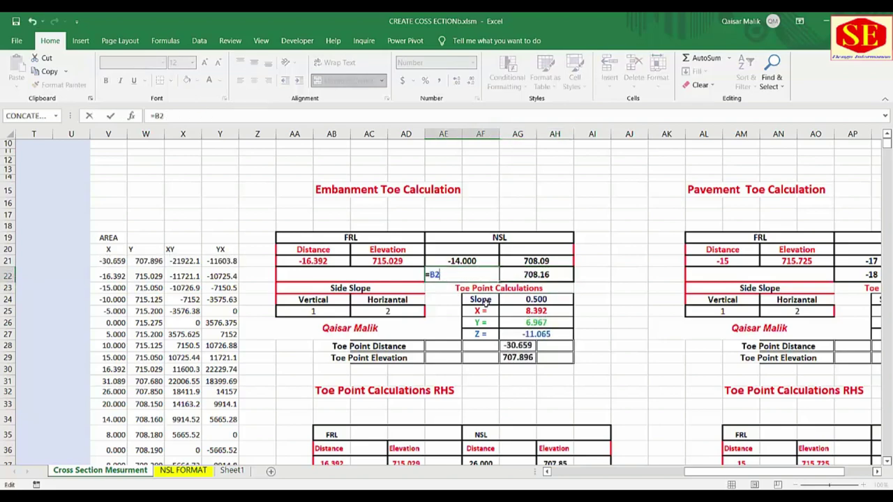
type("5")
key("Return")
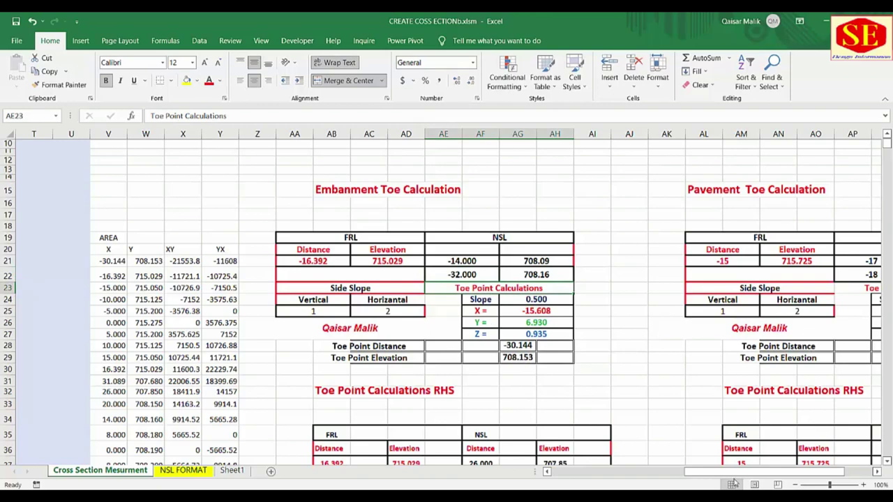
left_click_drag(734, 482, 602, 481)
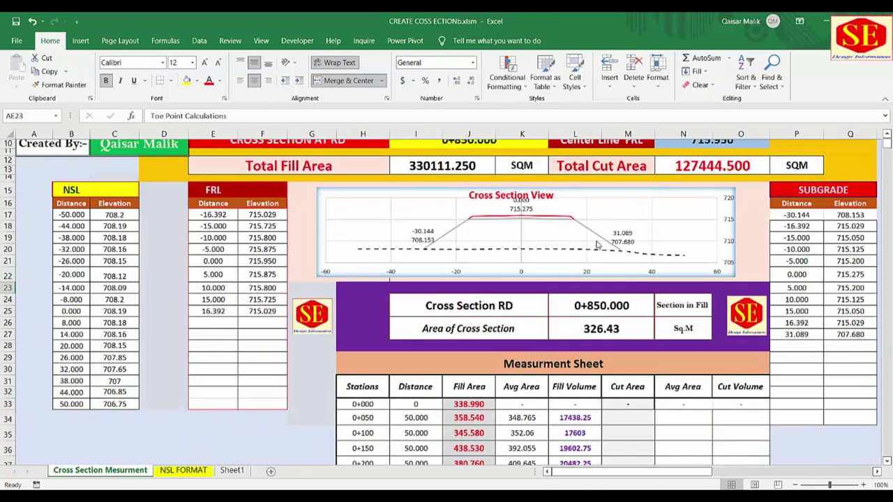
Step: Reset the NEXT RD counter from 17 to 0 and advance to RD 0+050.000
mouse_move(628, 254)
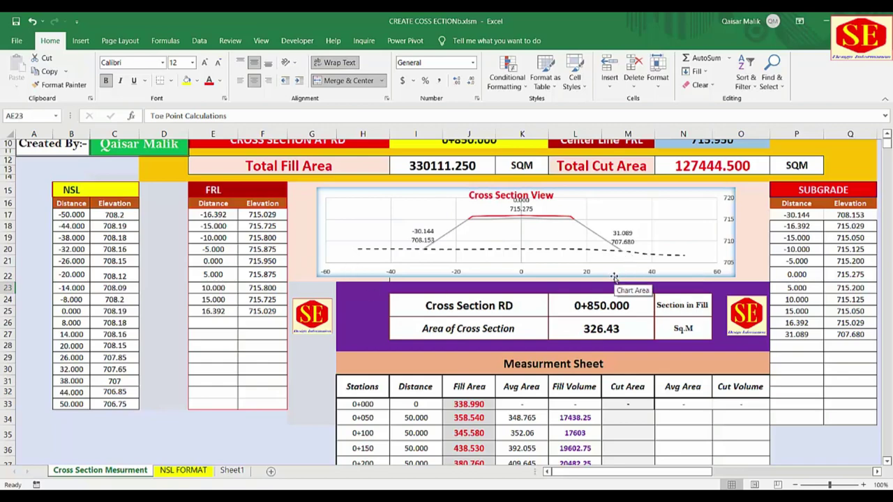
scroll(614, 278, "up", 2)
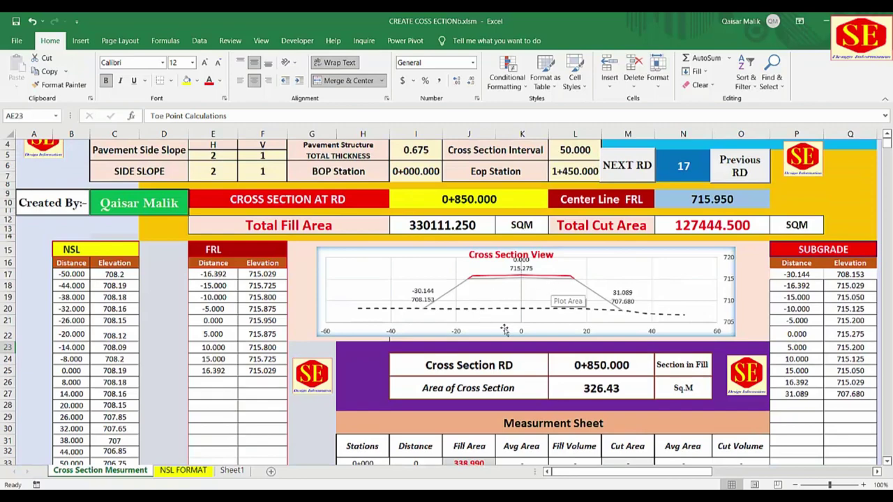
scroll(530, 304, "up", 1)
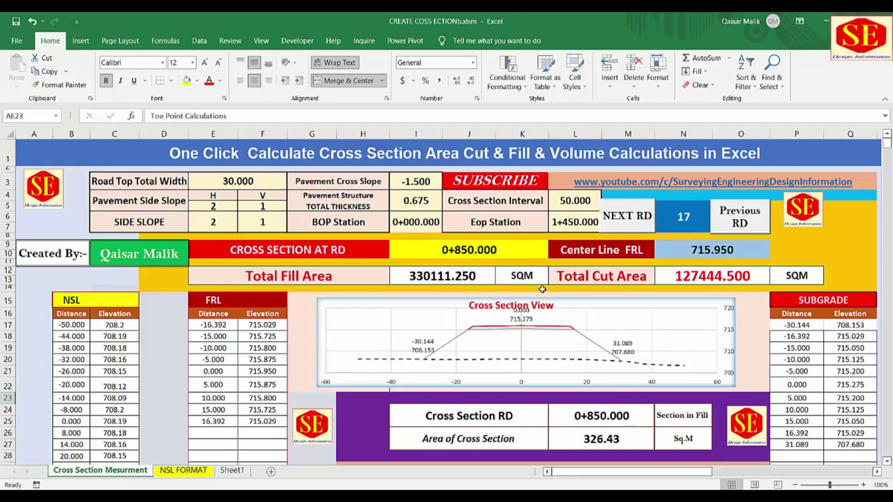
left_click(696, 222)
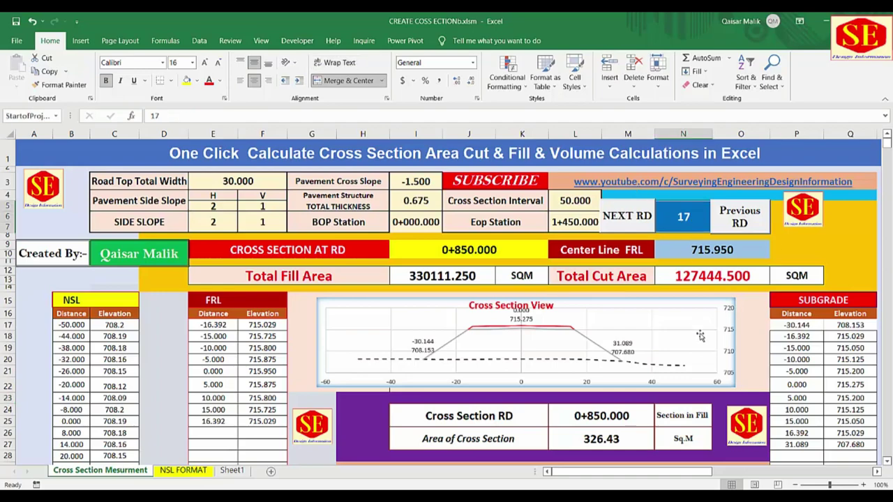
type("0")
key("Return")
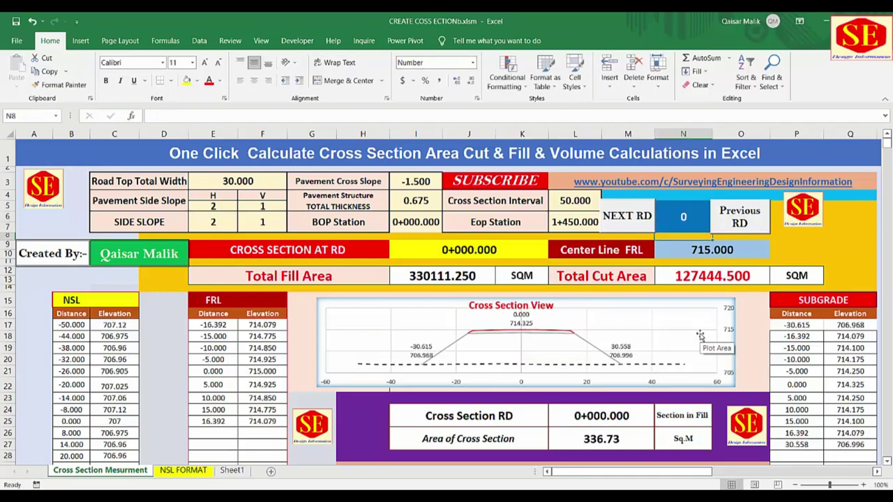
left_click(468, 250)
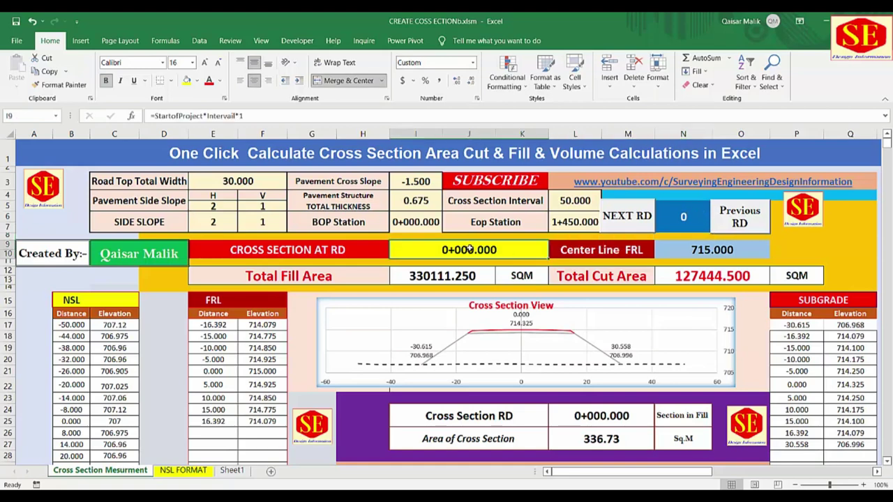
left_click(626, 222)
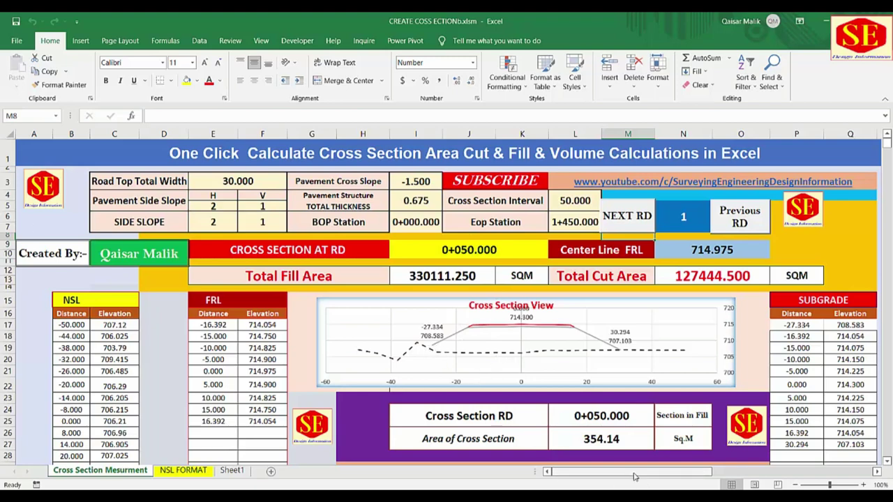
left_click_drag(635, 476, 719, 476)
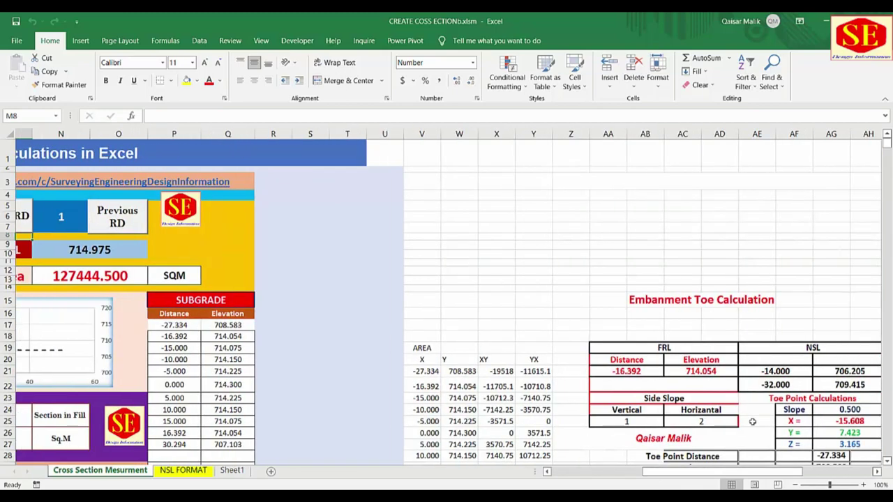
left_click(767, 320)
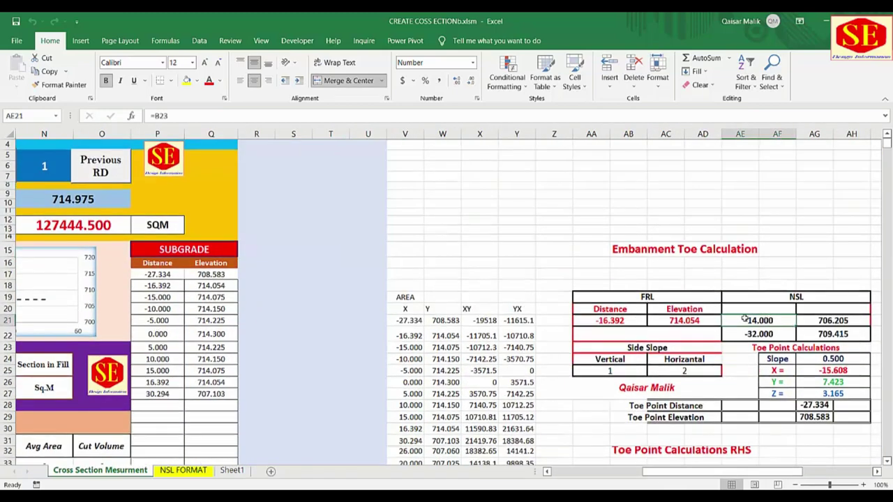
double_click(744, 319)
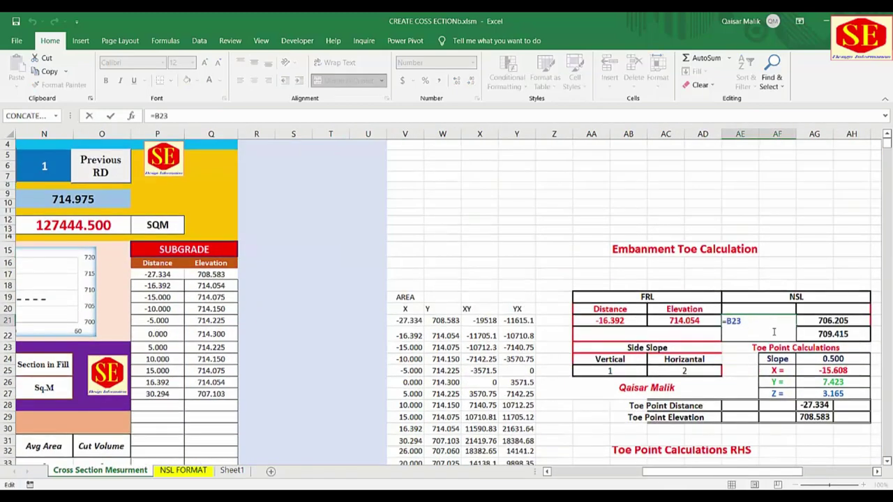
left_click_drag(691, 472, 638, 472)
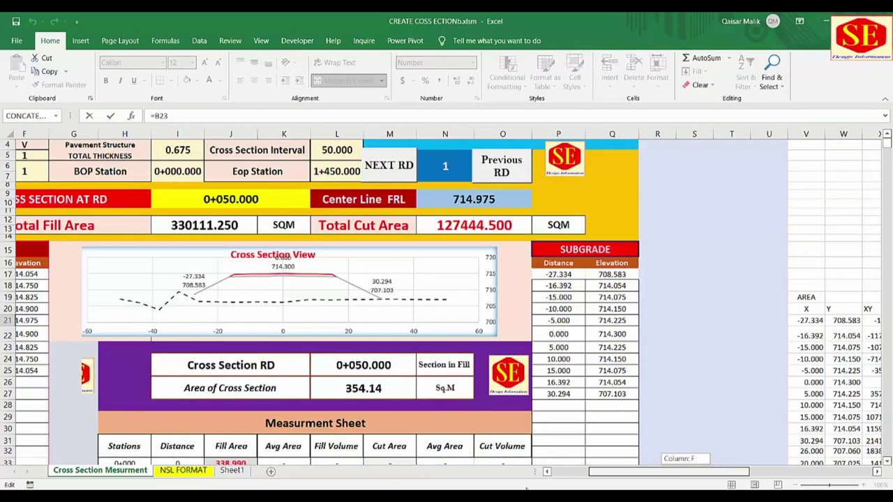
left_click_drag(527, 488, 489, 481)
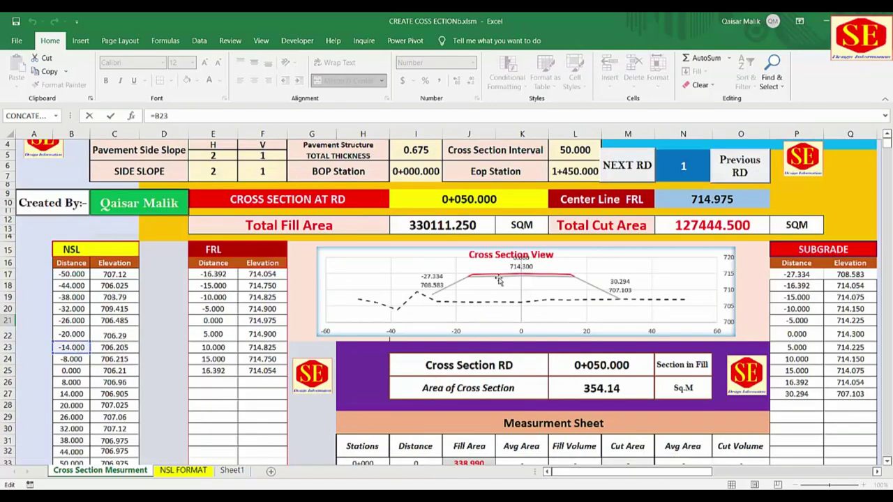
scroll(476, 277, "up", 1)
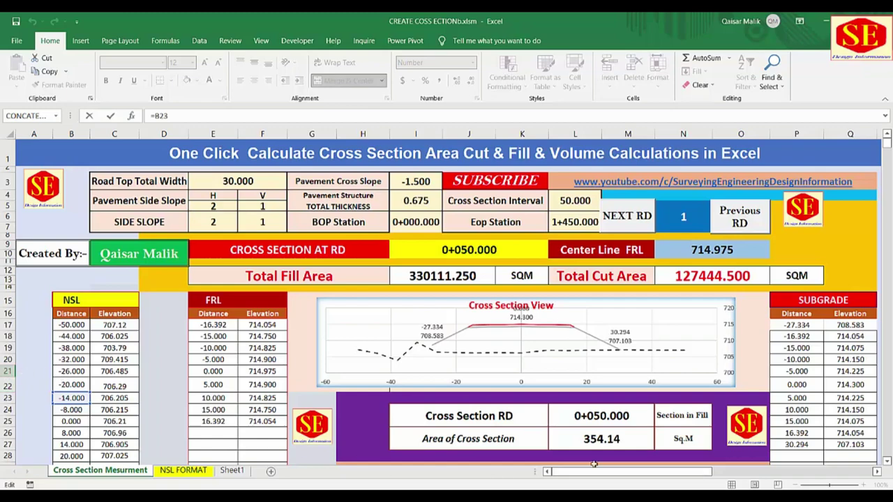
Step: Repoint AE21 to =B21 and AG21 to =C21 so the left toe moves to -28.798
key("Return")
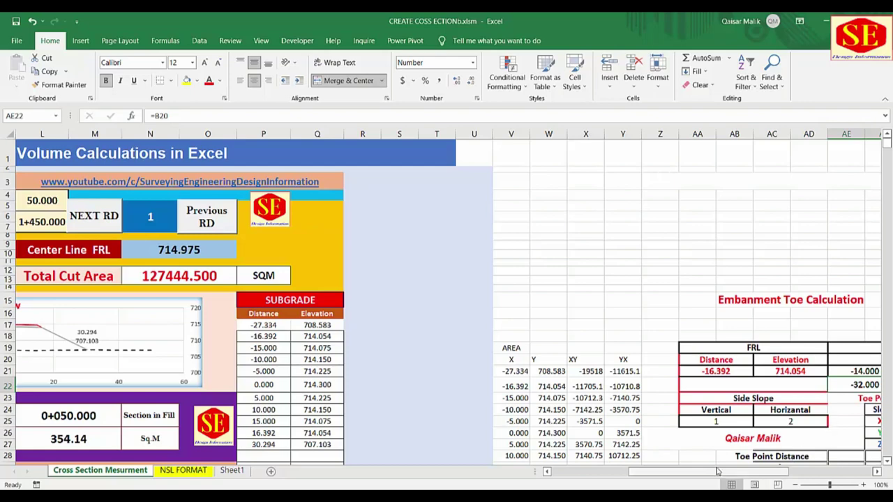
left_click_drag(717, 474, 757, 475)
double_click(557, 374)
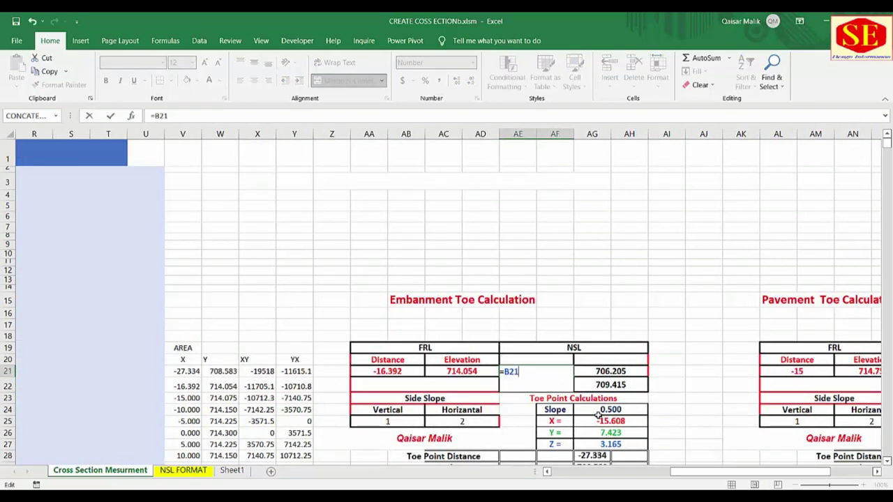
key("Return")
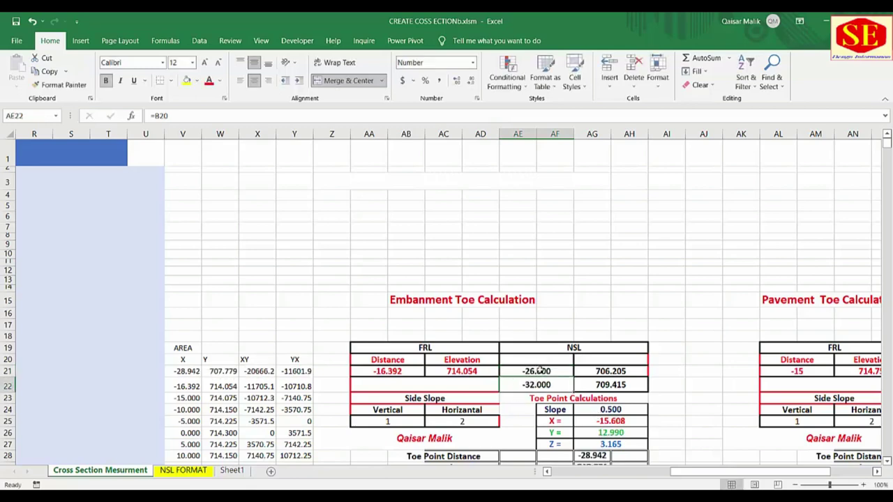
left_click(607, 371)
double_click(609, 373)
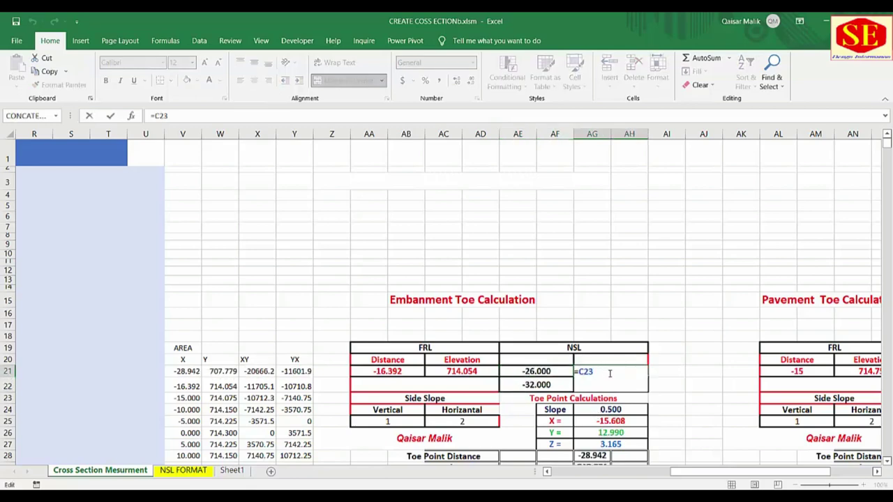
key("BackSpace")
type("1")
key("Return")
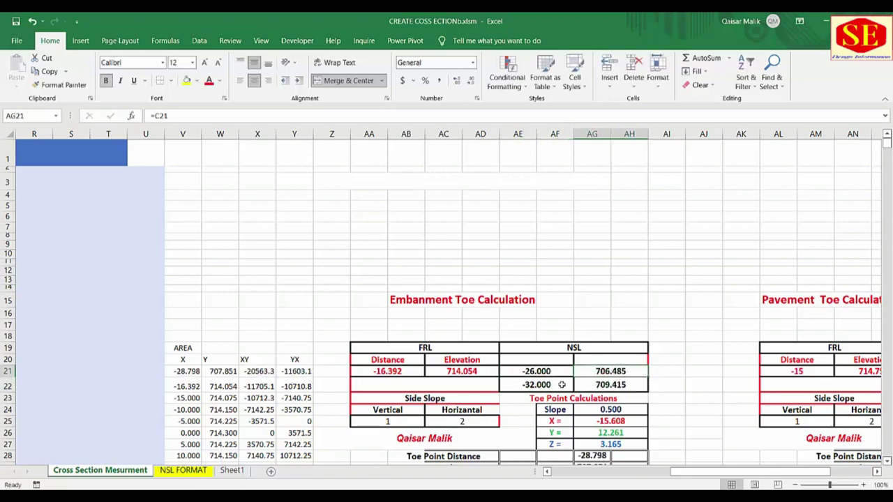
left_click_drag(673, 472, 561, 472)
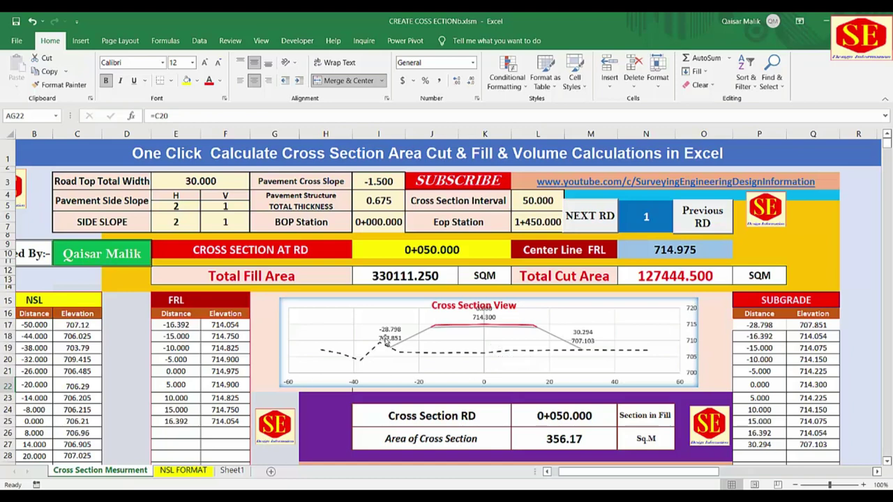
Step: Reset the RD counter in N5 to 0, advance two stations and check the section area
left_click(621, 218)
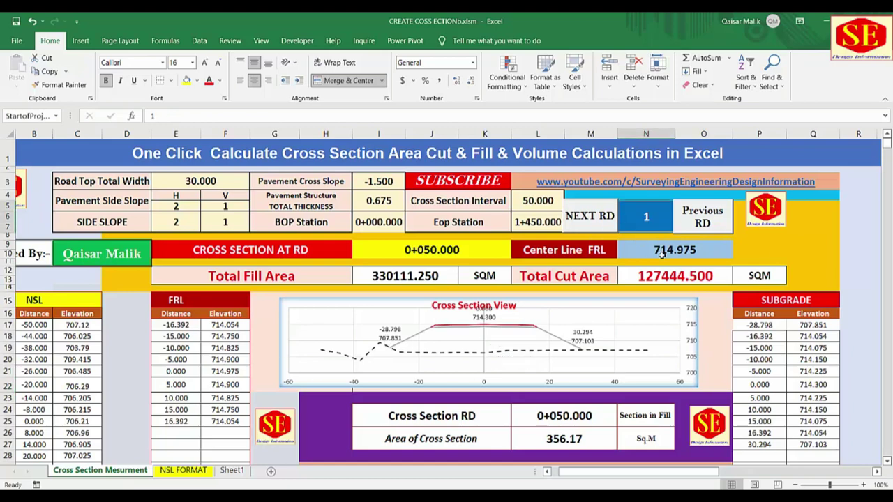
type("0")
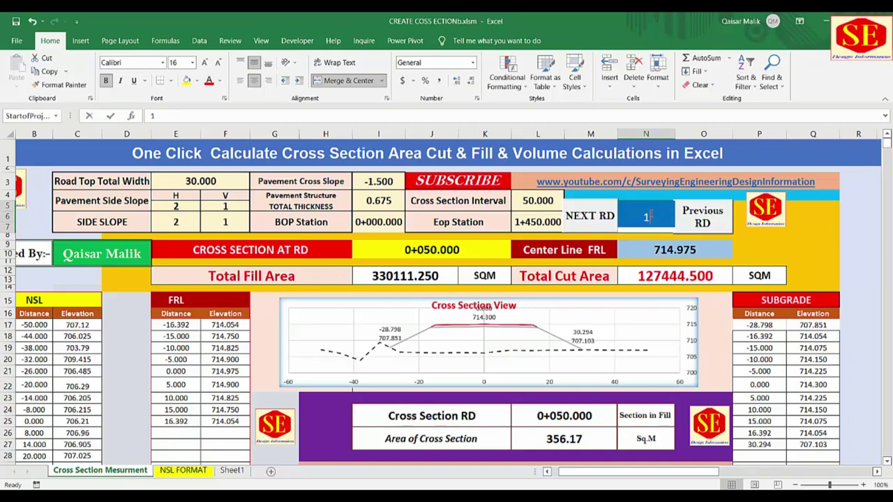
key("Return")
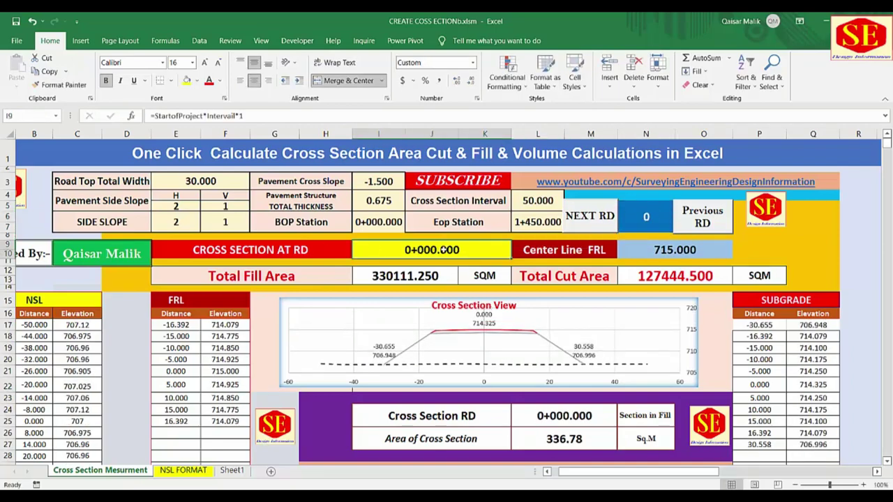
left_click(579, 232)
left_click(578, 232)
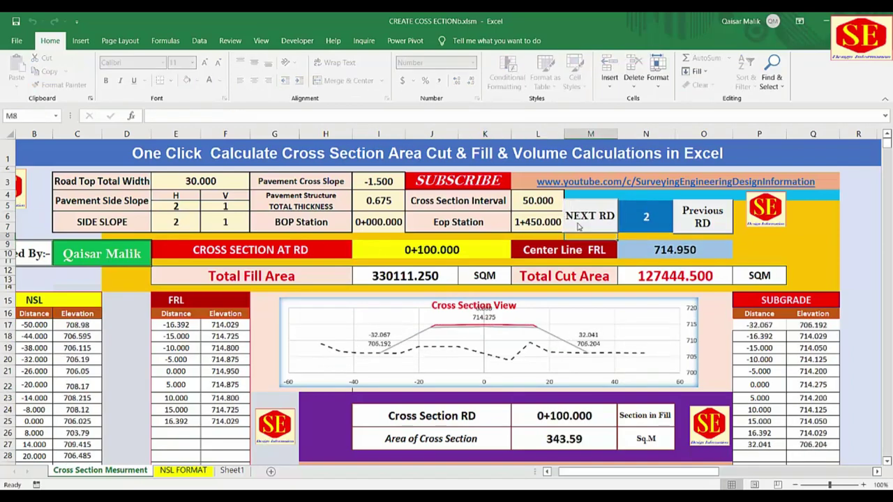
left_click(578, 439)
Step: Step the cross section forward to RD 9, station 0+450.000, and check its area
left_click(601, 218)
left_click(604, 218)
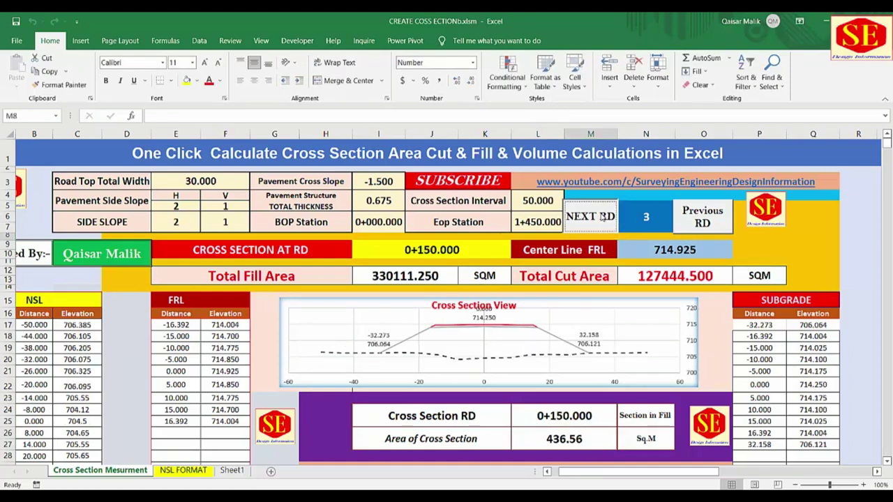
left_click(603, 218)
left_click(603, 218)
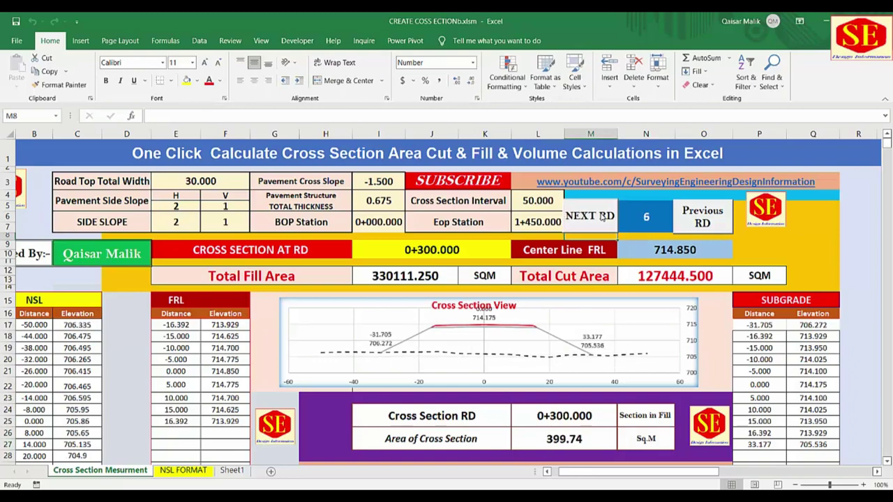
left_click(603, 217)
left_click(604, 217)
left_click(604, 217)
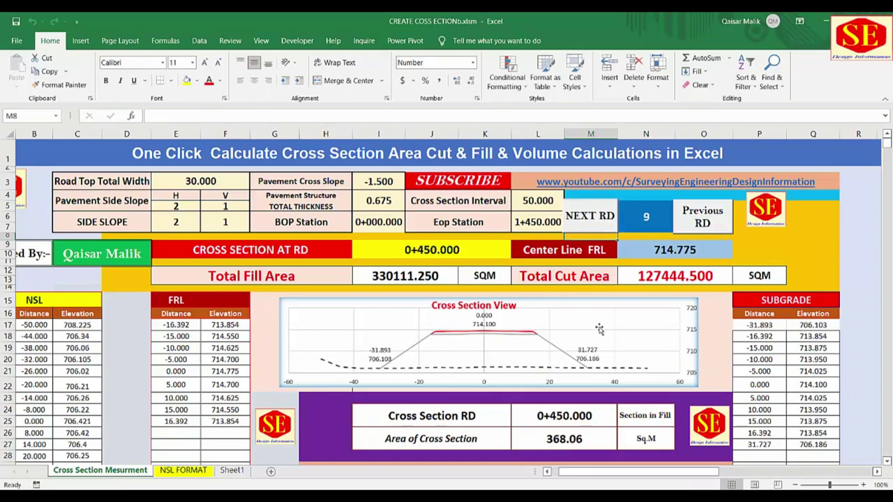
left_click(566, 429)
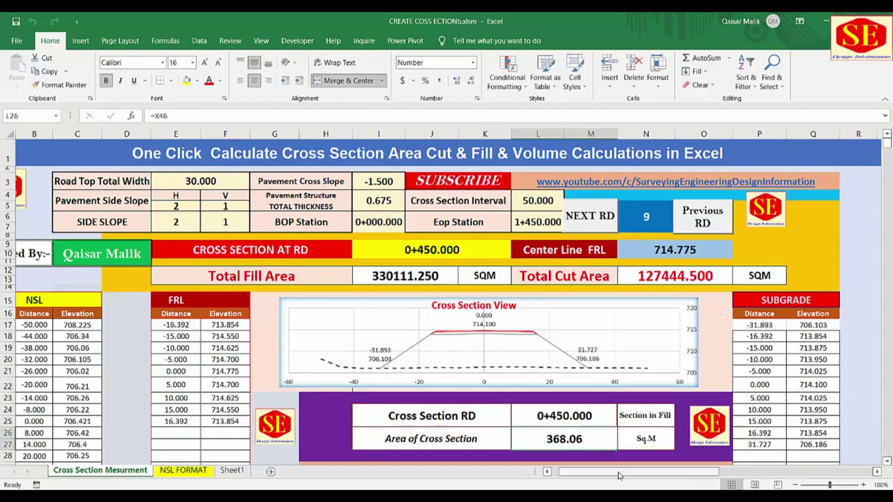
left_click_drag(655, 473, 750, 480)
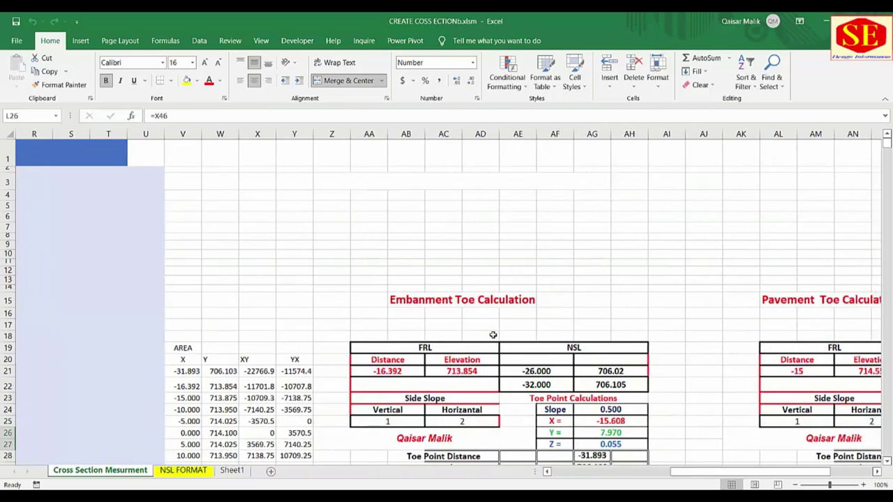
Step: Merge and centre the AREA label across V18:Y19, making it bold at size 12
scroll(492, 333, "down", 2)
left_click(182, 265)
left_click_drag(182, 265, 293, 254)
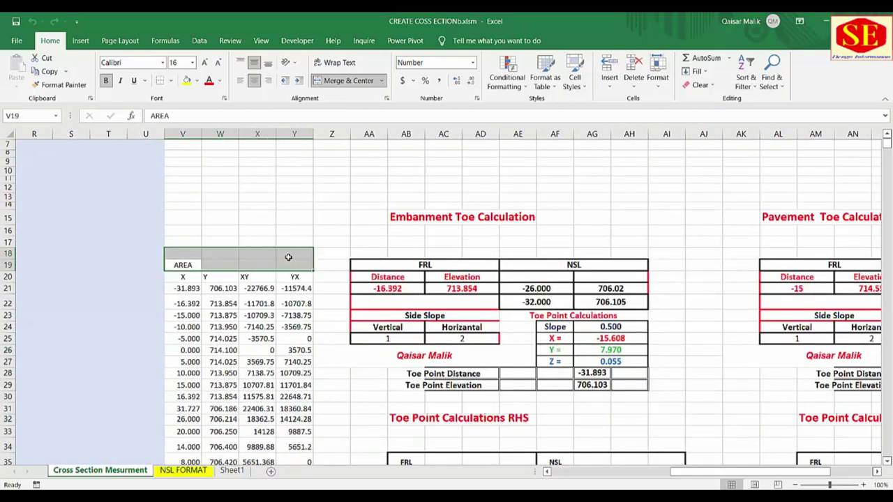
left_click(345, 81)
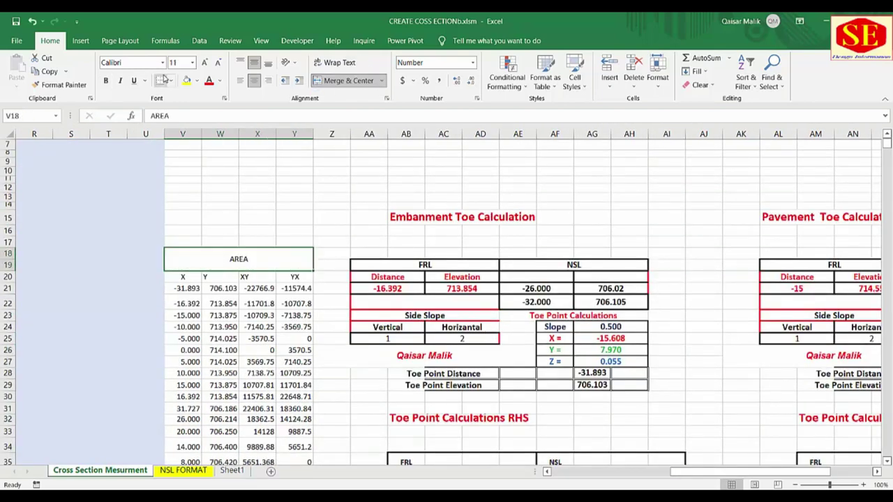
left_click(105, 81)
left_click(204, 62)
scroll(355, 267, "down", 1)
scroll(355, 267, "down", 1)
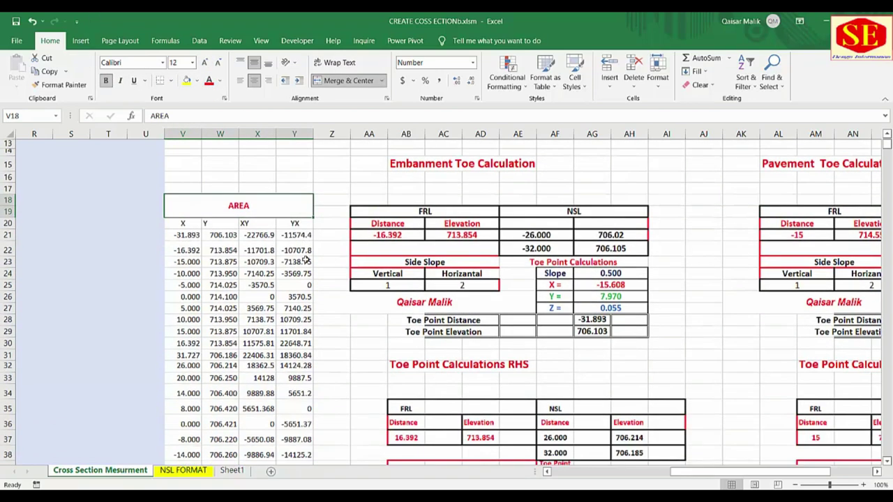
left_click(197, 237)
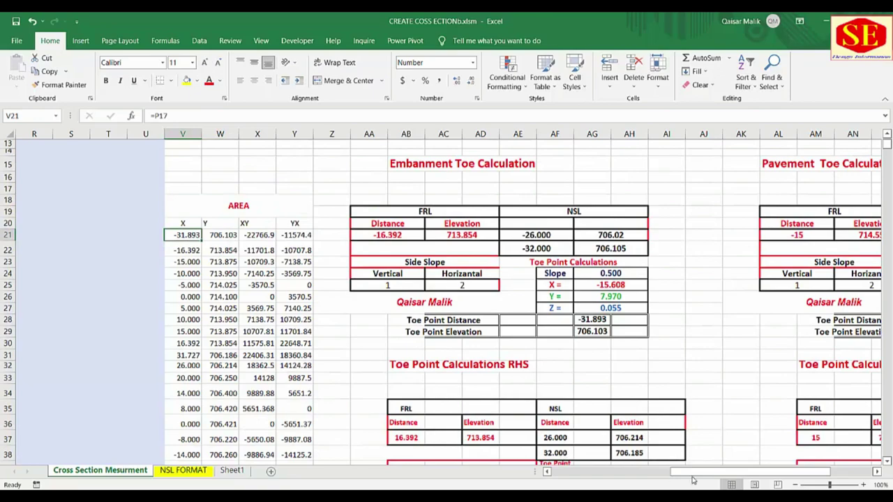
left_click_drag(693, 474, 630, 475)
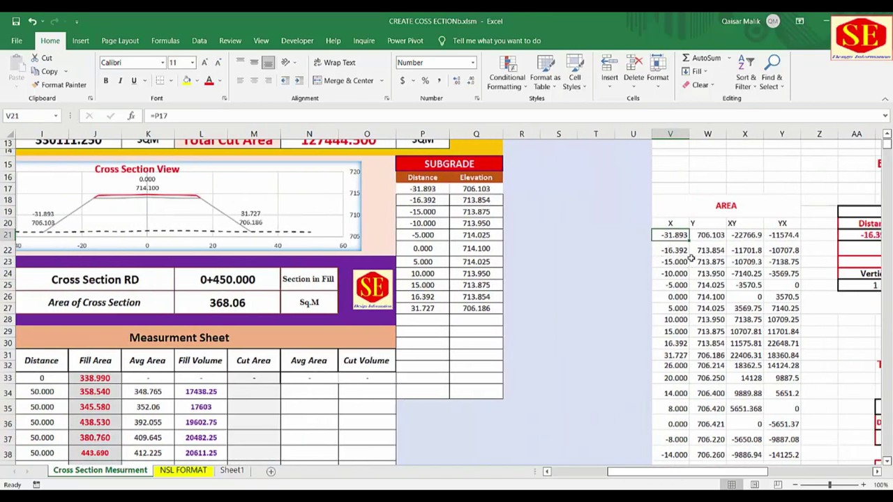
double_click(675, 235)
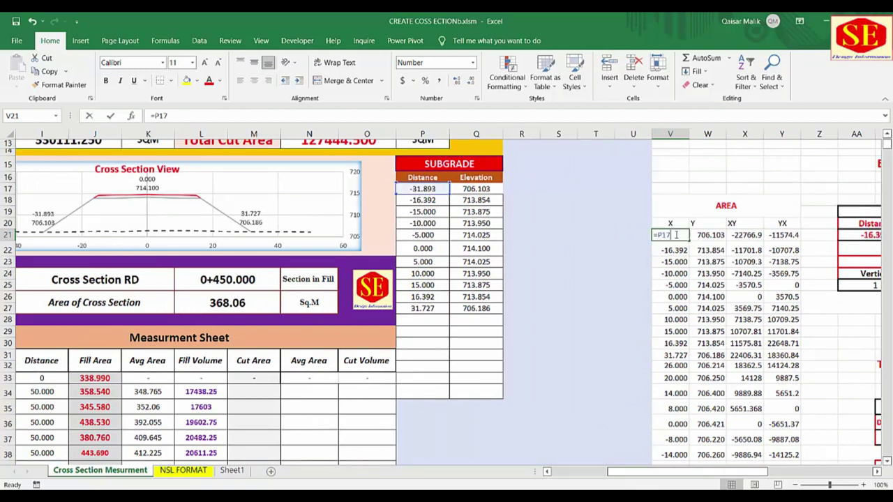
key("Escape")
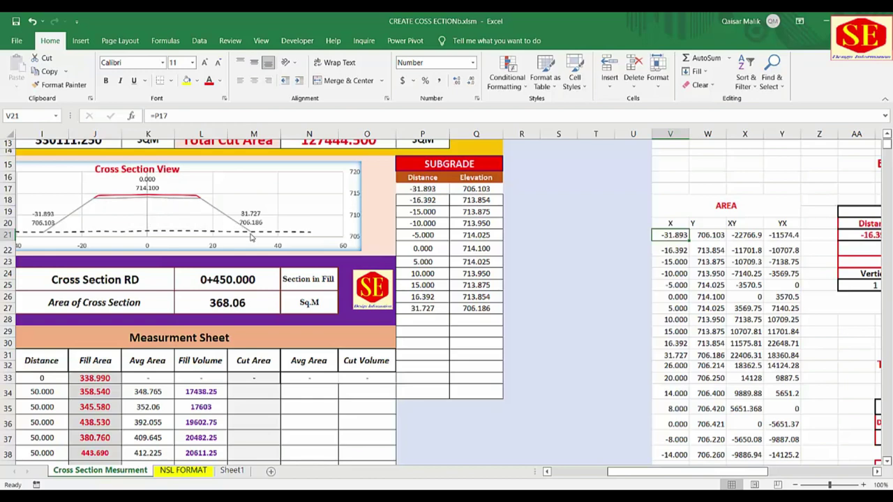
left_click_drag(433, 191, 432, 309)
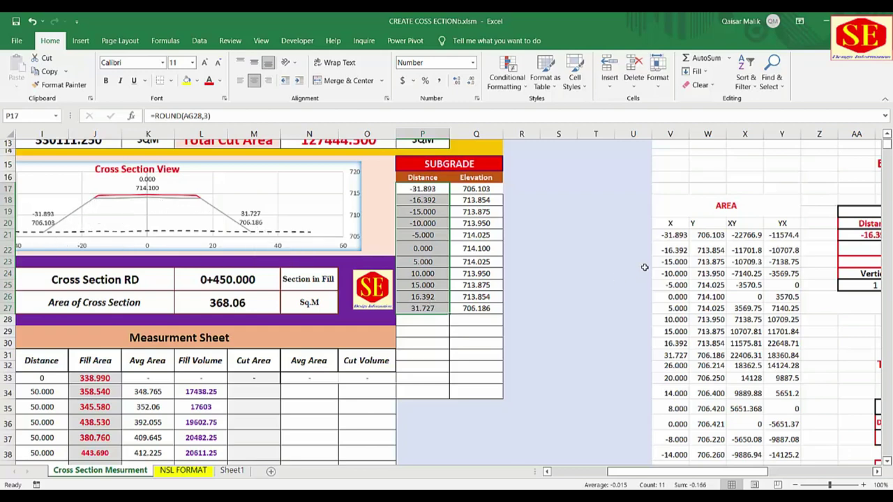
left_click(671, 235)
type("=P17")
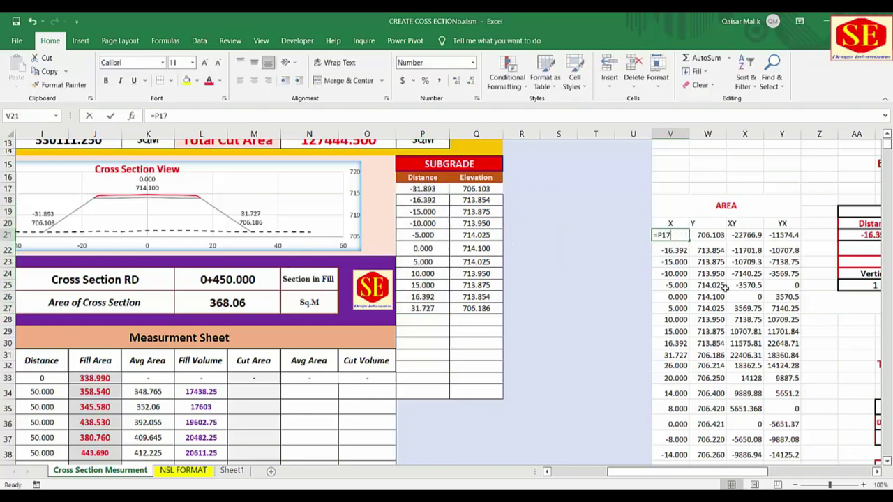
type("=")
left_click(430, 189)
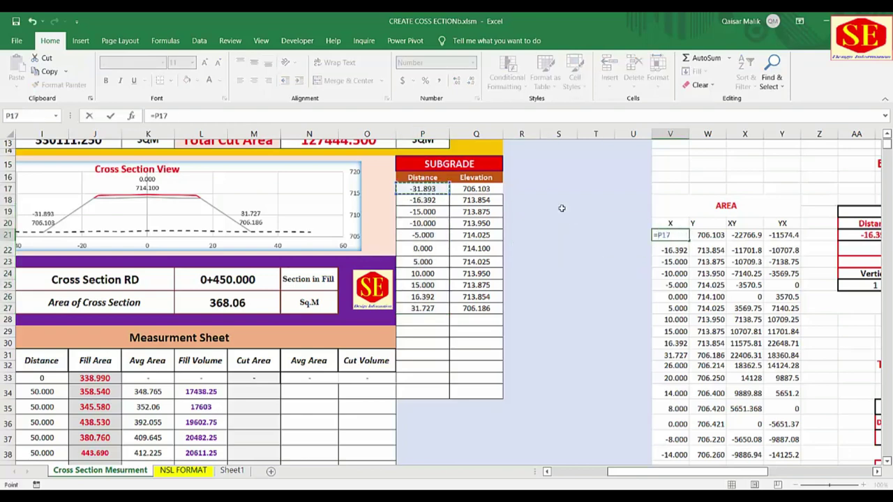
key("Return")
left_click(701, 236)
type("=")
left_click(476, 189)
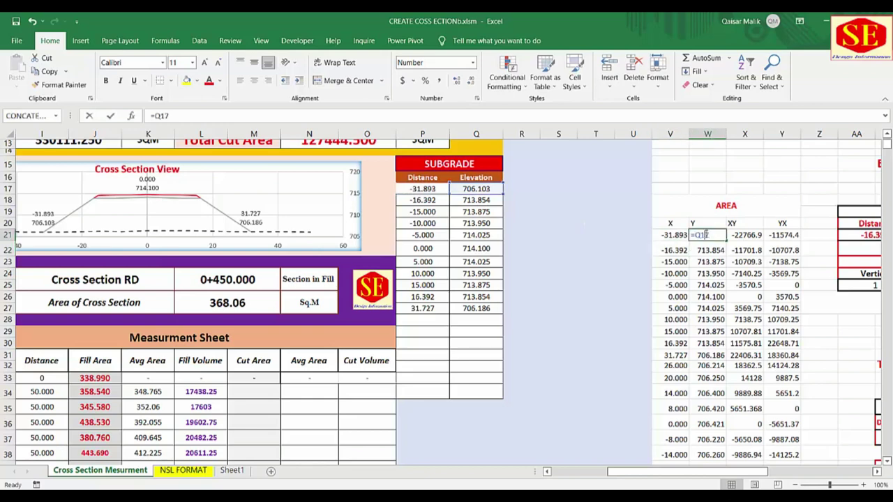
key("Return")
left_click_drag(675, 249, 684, 356)
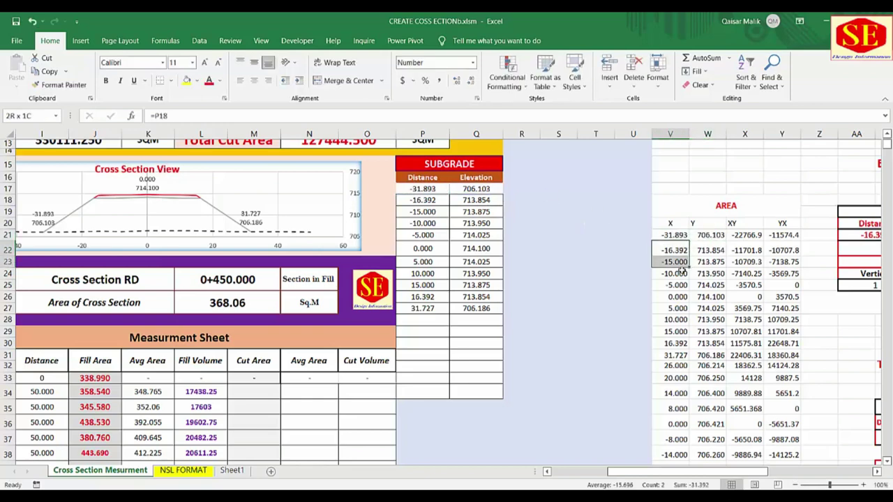
left_click(680, 356)
double_click(666, 355)
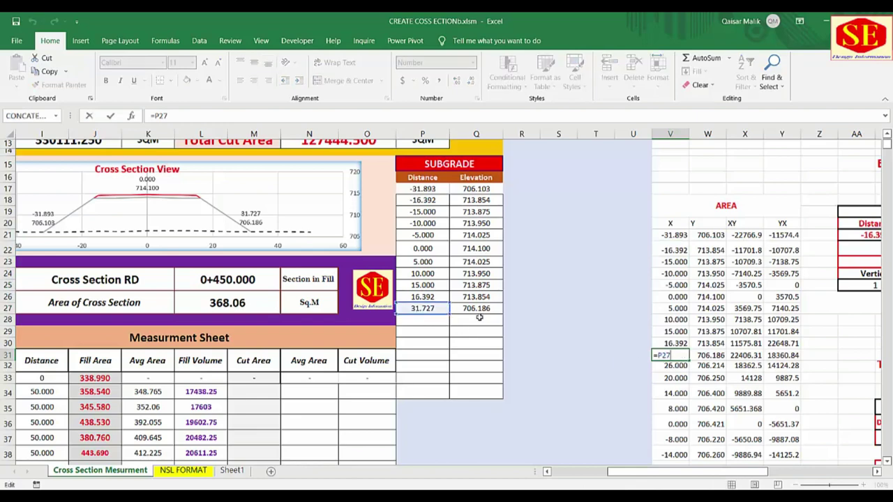
key("Tab")
type("=")
left_click(471, 309)
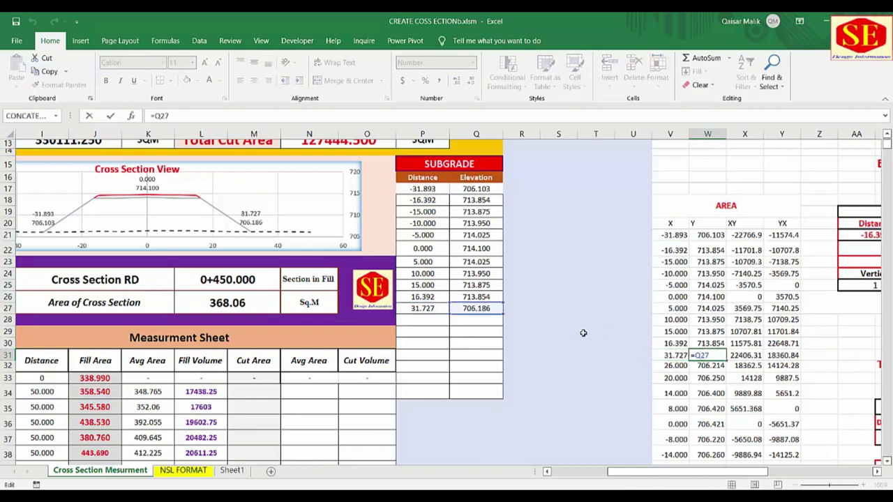
key("Return")
left_click_drag(669, 355, 707, 355)
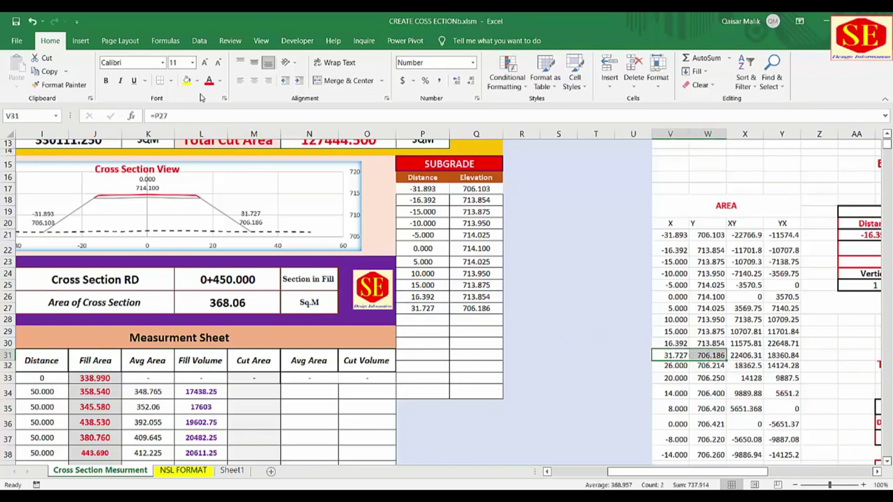
left_click(186, 80)
mouse_move(96, 203)
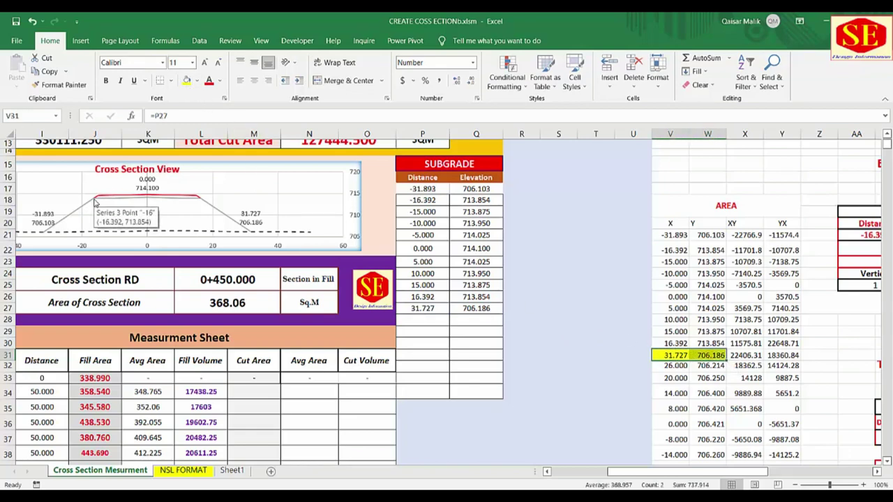
mouse_move(45, 236)
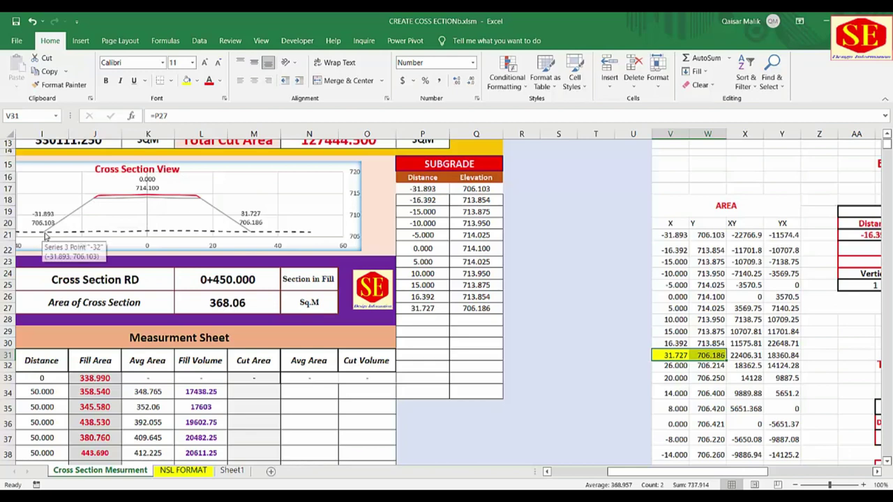
left_click(677, 236)
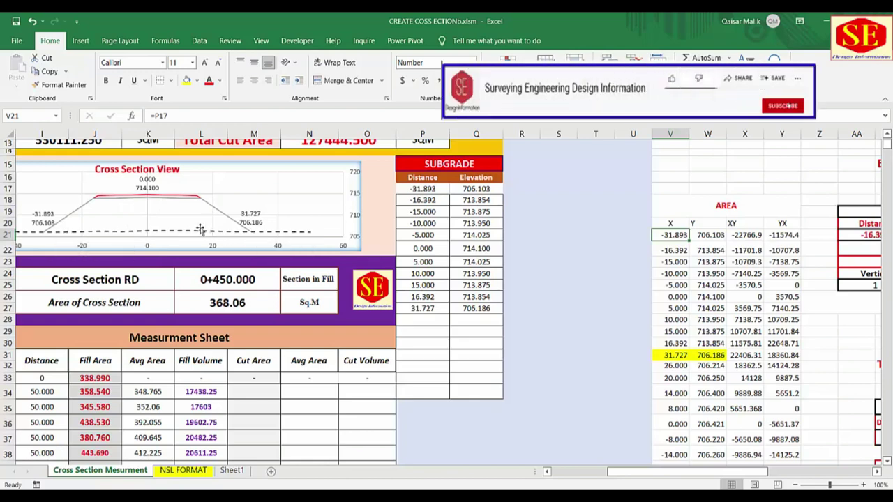
left_click(666, 365)
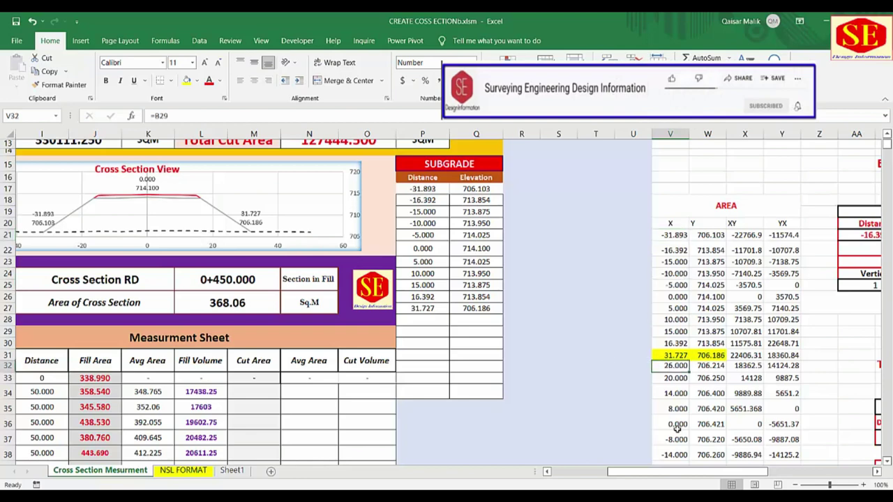
double_click(671, 368)
left_click_drag(687, 471, 628, 472)
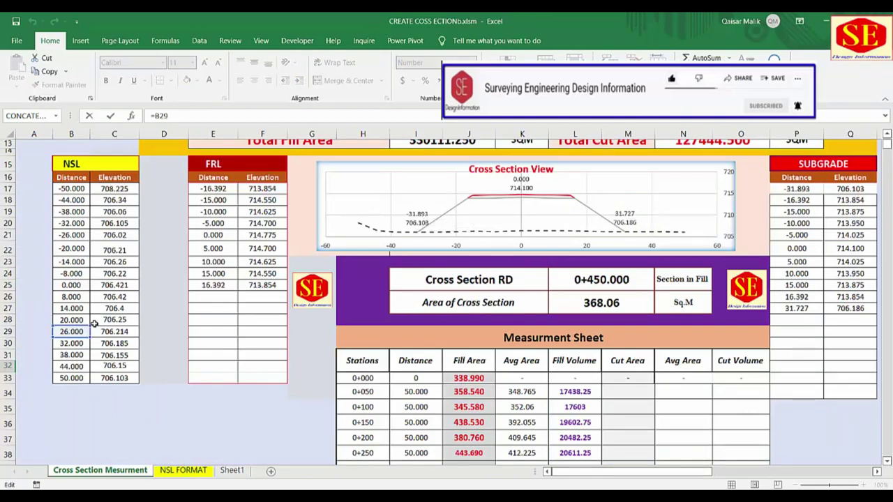
key("ctrl+Return")
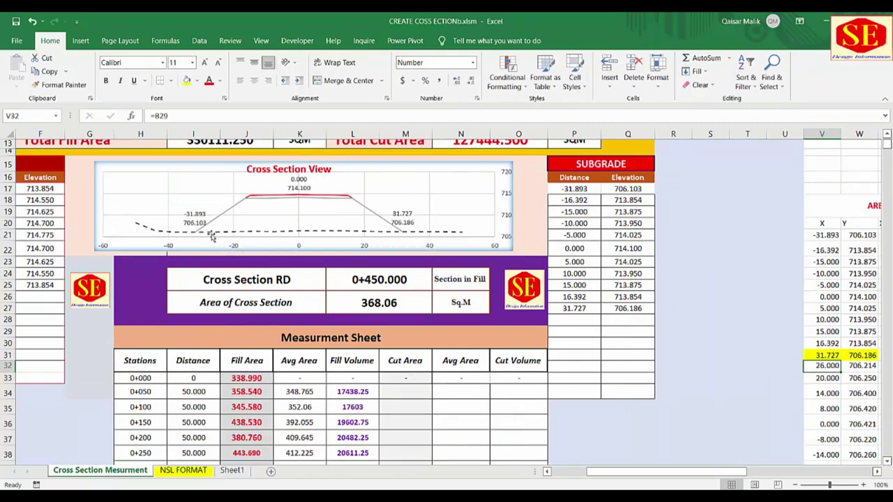
mouse_move(196, 237)
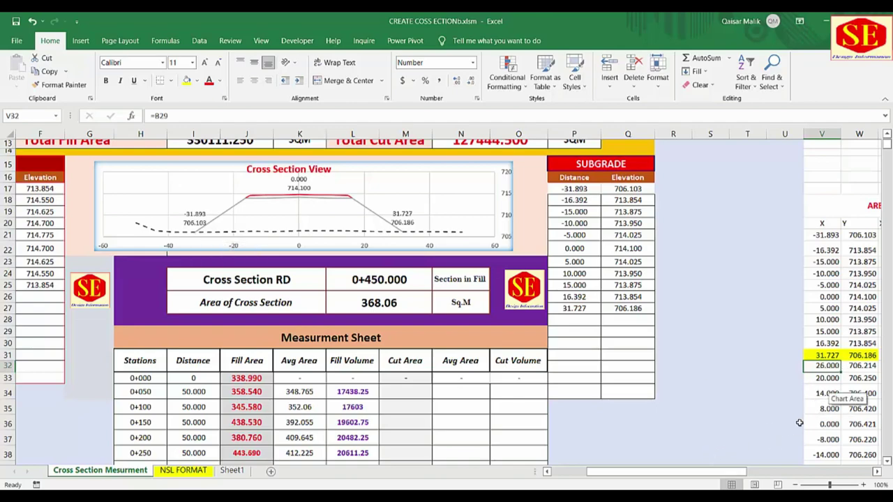
left_click_drag(726, 473, 762, 474)
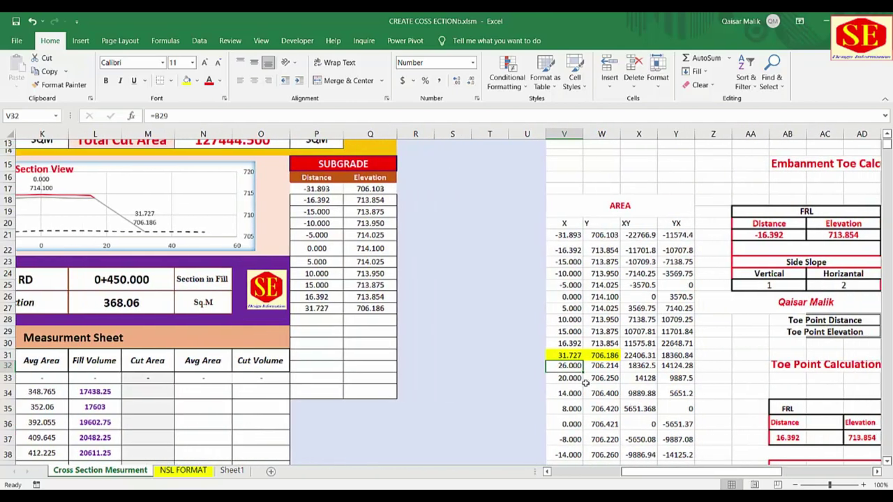
double_click(563, 378)
left_click_drag(701, 472, 402, 470)
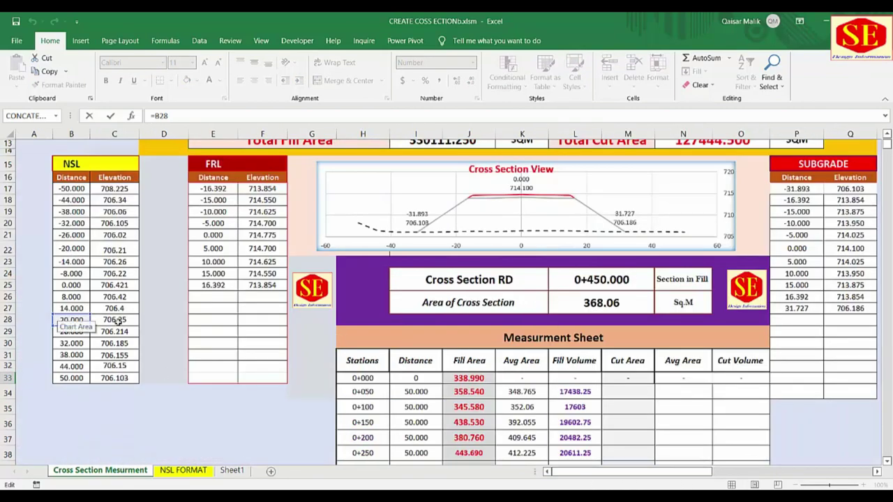
key("Escape")
left_click(56, 308)
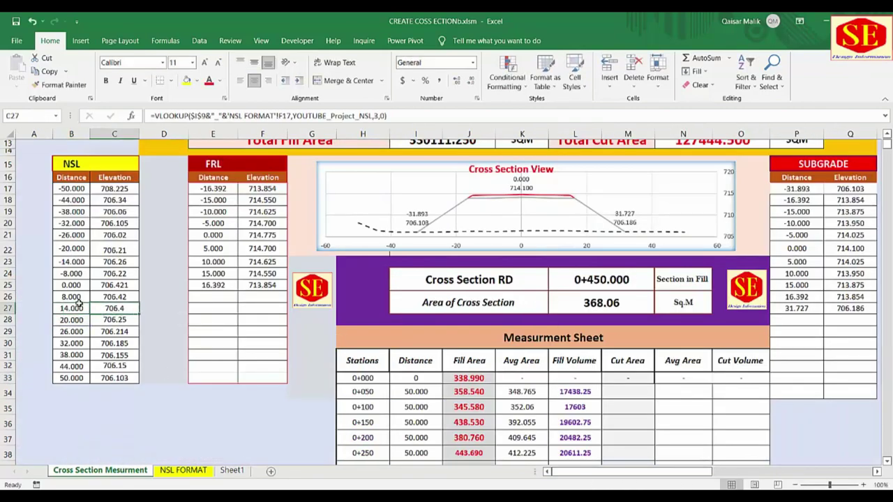
key("Up")
key("Up")
key("Up")
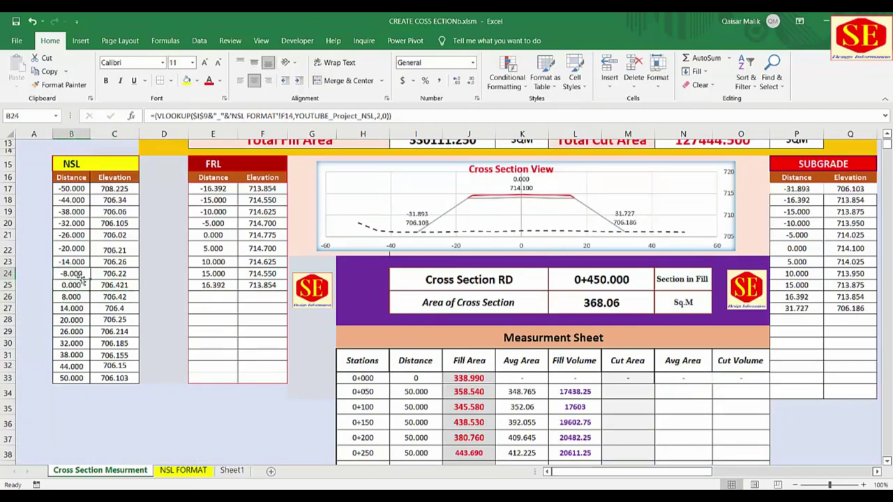
key("Right")
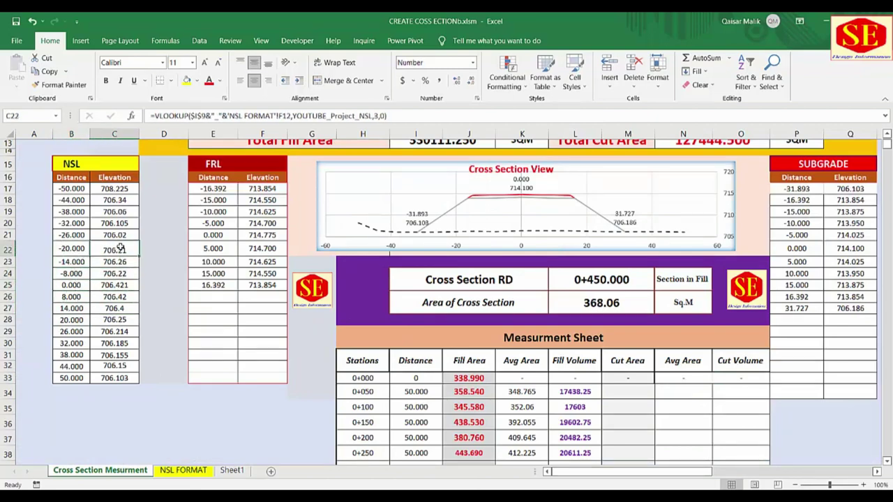
left_click(77, 237)
left_click(108, 240)
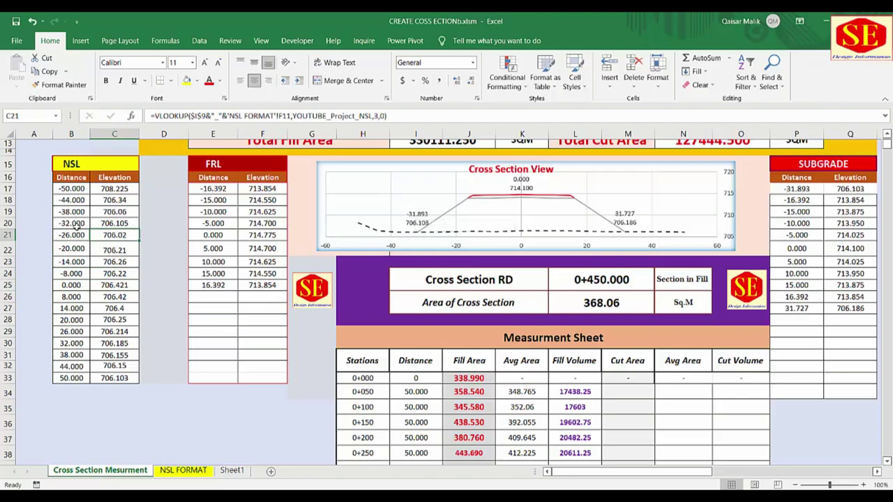
left_click_drag(68, 236, 106, 232)
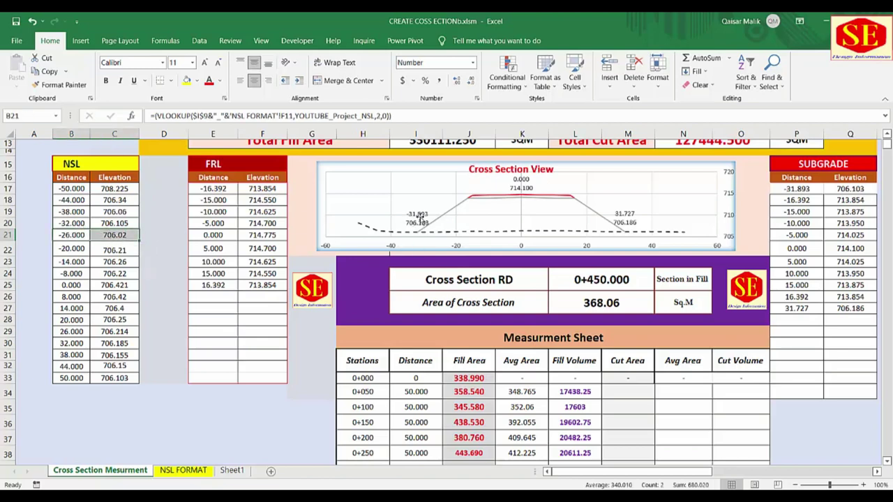
left_click(80, 223)
left_click_drag(79, 223, 105, 224)
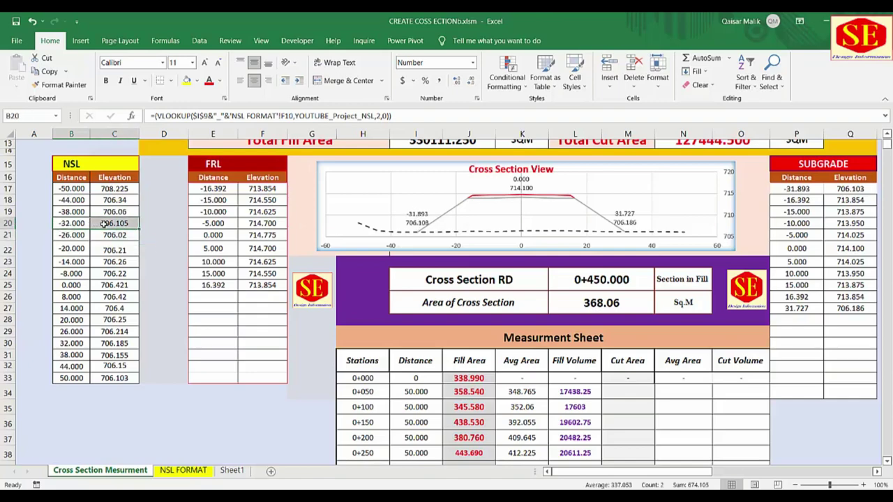
left_click_drag(685, 476, 738, 477)
scroll(446, 300, "down", 1)
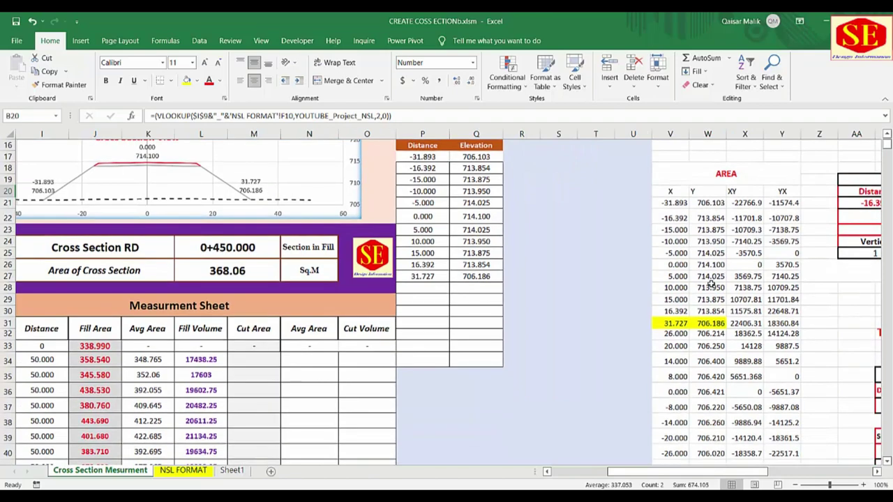
scroll(760, 383, "down", 2)
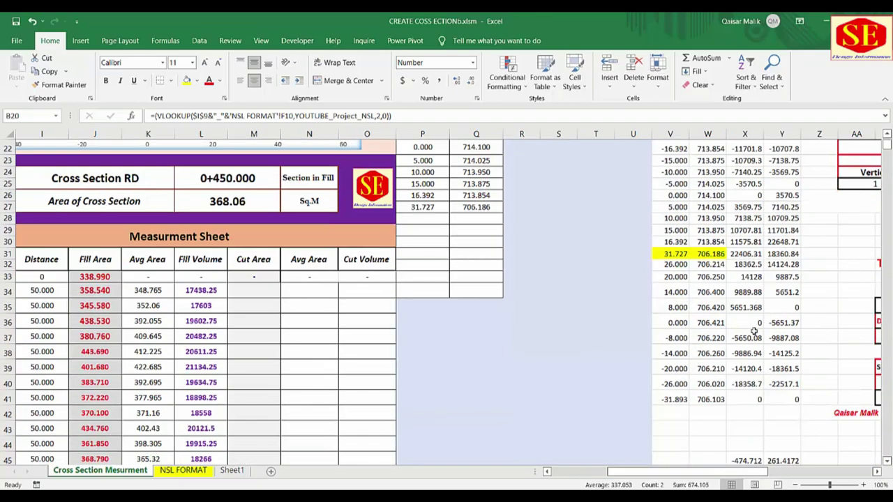
left_click(674, 400)
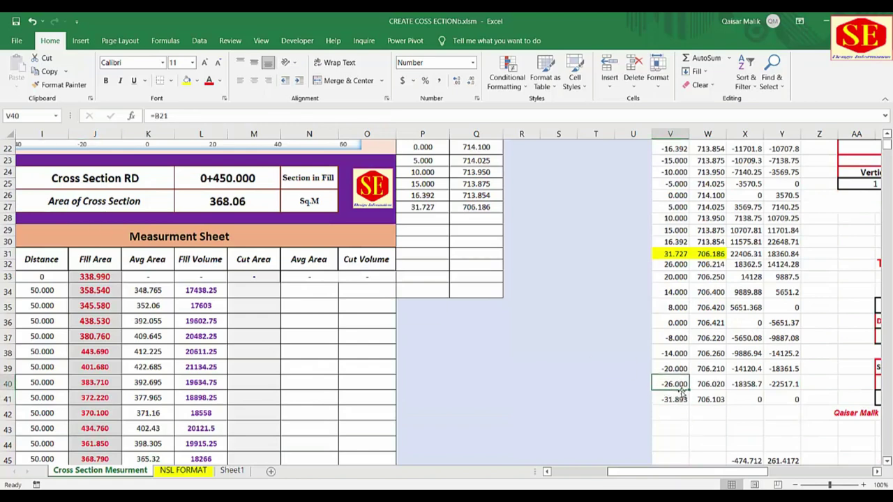
scroll(680, 397, "up", 2)
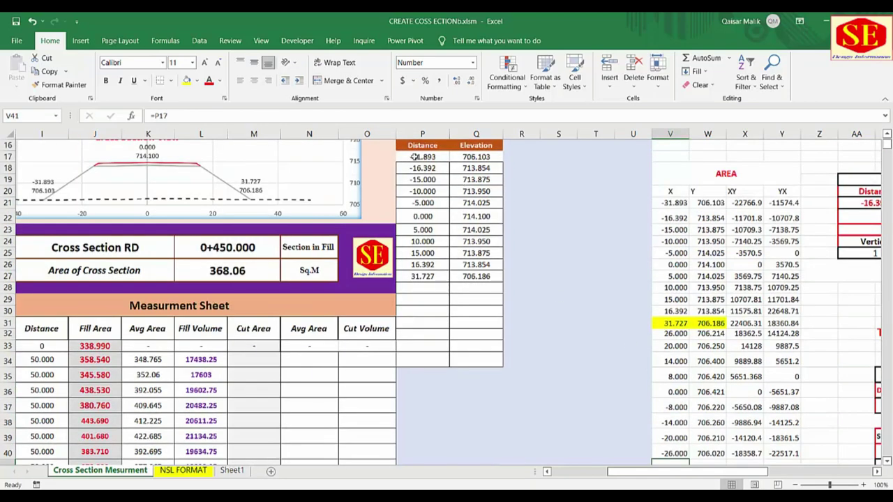
left_click(415, 157)
left_click_drag(674, 203, 710, 202)
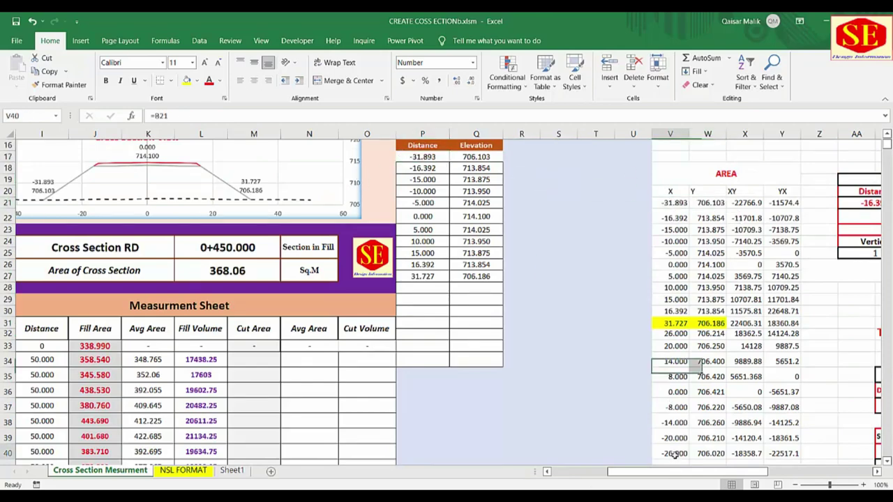
scroll(673, 419, "down", 1)
left_click_drag(671, 434, 693, 434)
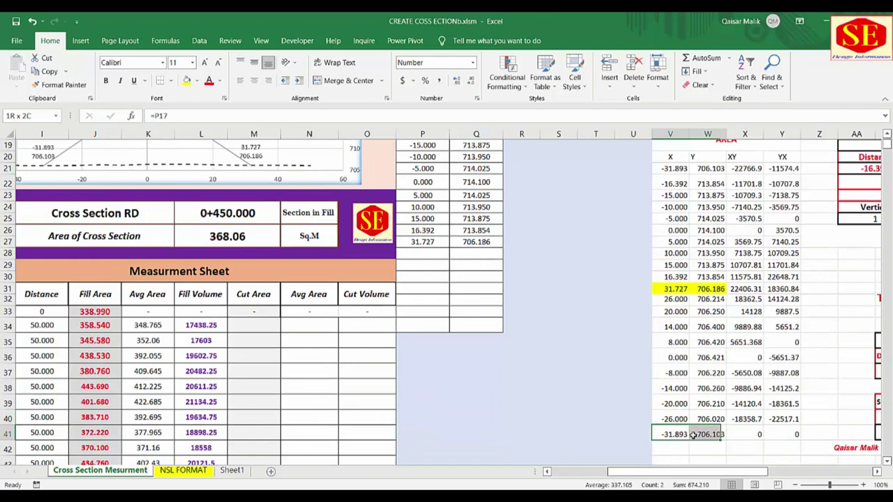
scroll(799, 363, "down", 3)
left_click(745, 404)
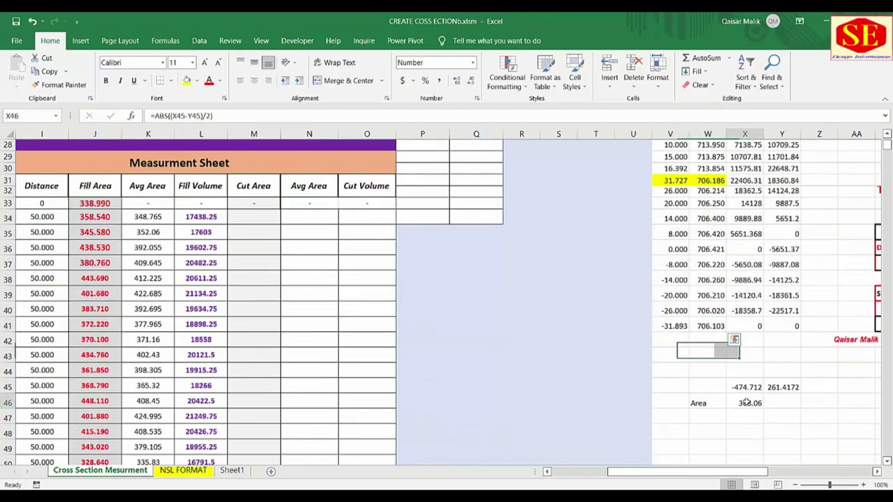
left_click_drag(741, 472, 682, 472)
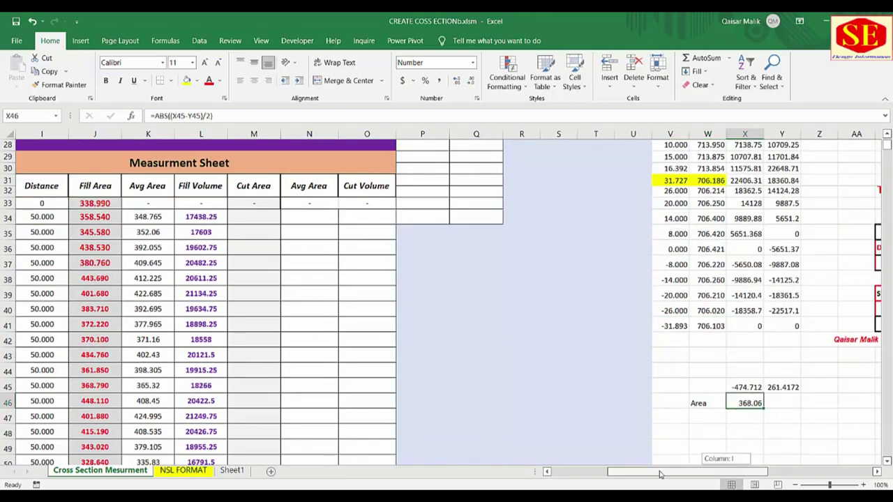
scroll(665, 382, "up", 3)
Step: Advance the cross section to RD 0+500.000 and check its area of 432.95 Sq.M
left_click(612, 228)
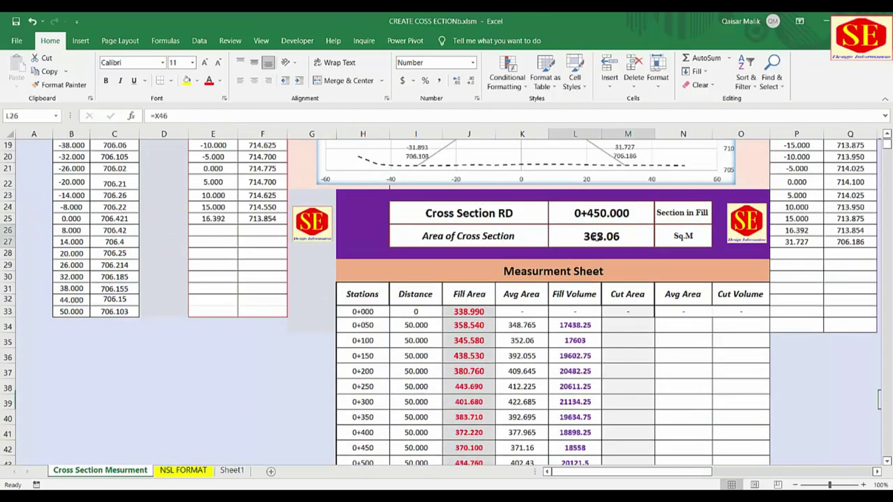
scroll(601, 260, "up", 4)
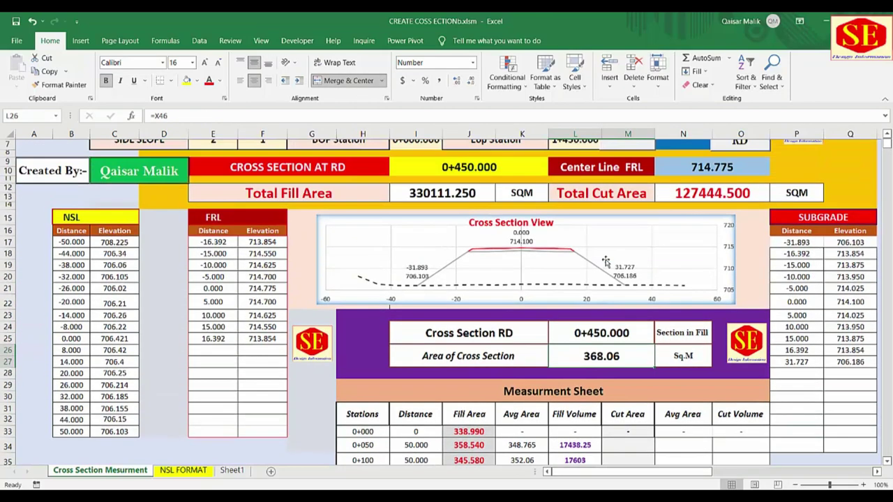
scroll(648, 172, "up", 1)
left_click(628, 166)
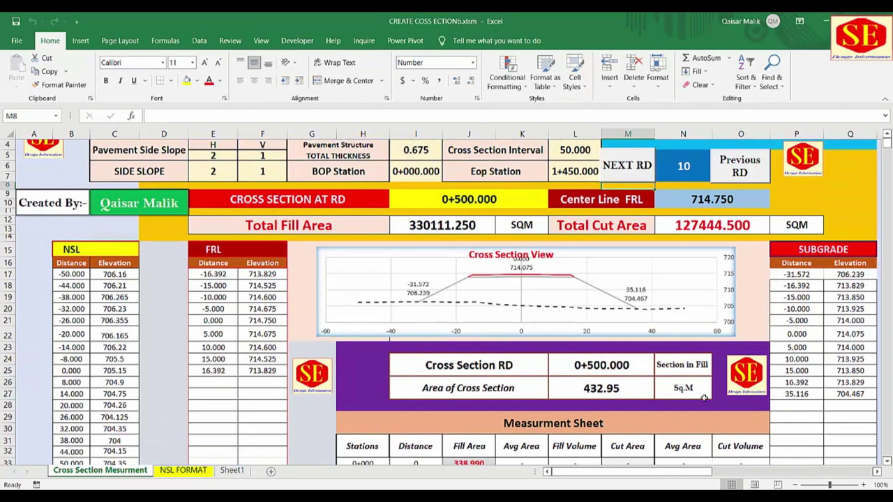
scroll(704, 397, "down", 2)
left_click_drag(717, 480, 795, 481)
scroll(662, 383, "down", 3)
scroll(660, 394, "down", 1)
scroll(648, 418, "down", 1)
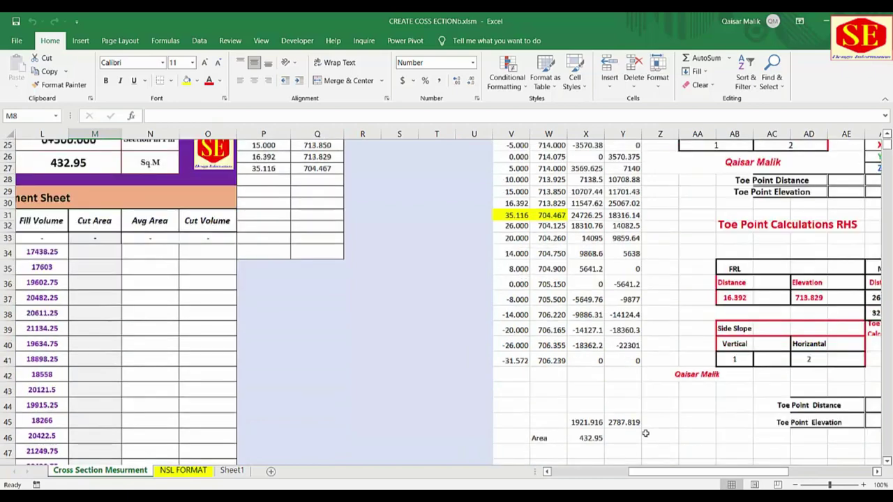
left_click(601, 439)
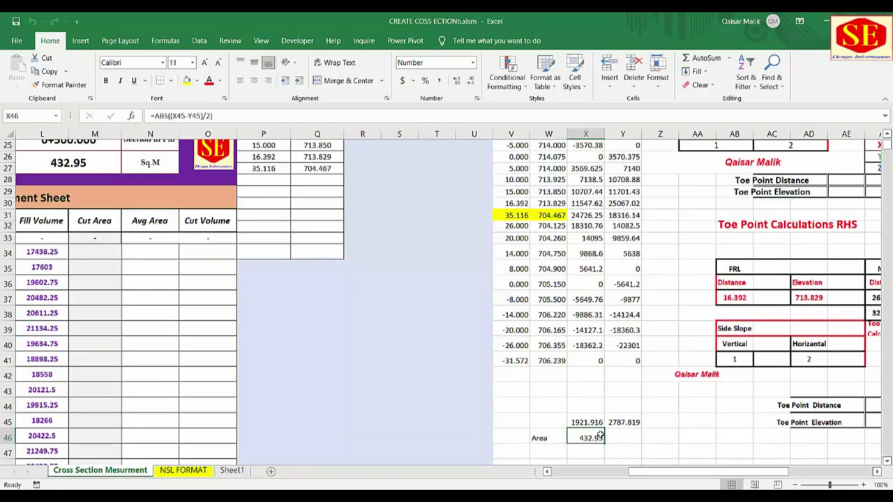
Step: Check the first AREA coordinate, then return to the top and select the RD counter at 10
scroll(620, 386, "up", 2)
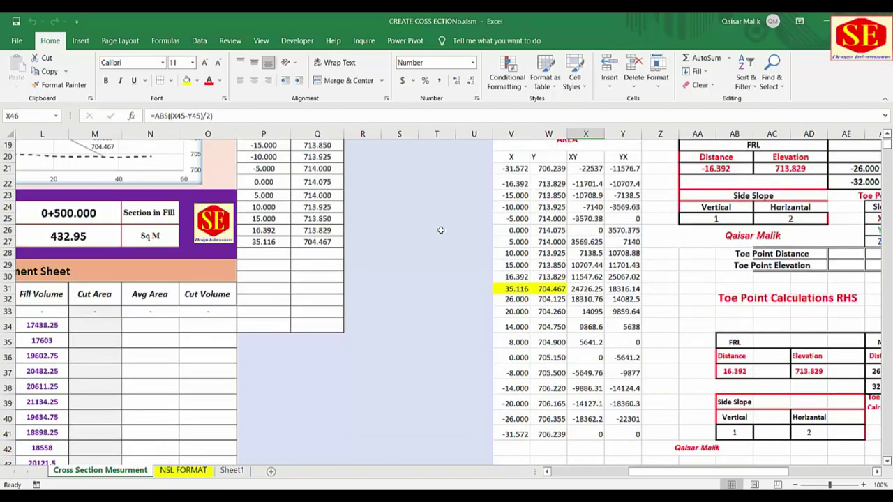
left_click(511, 170)
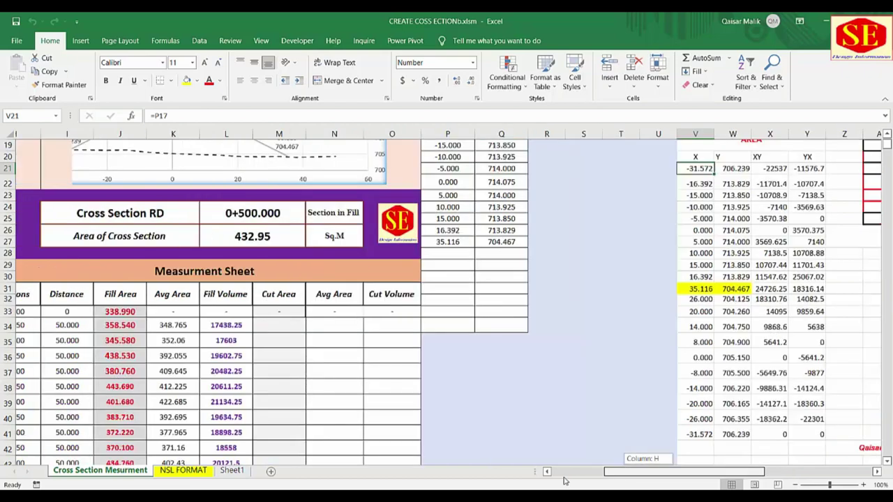
left_click_drag(651, 475, 574, 475)
scroll(732, 404, "up", 3)
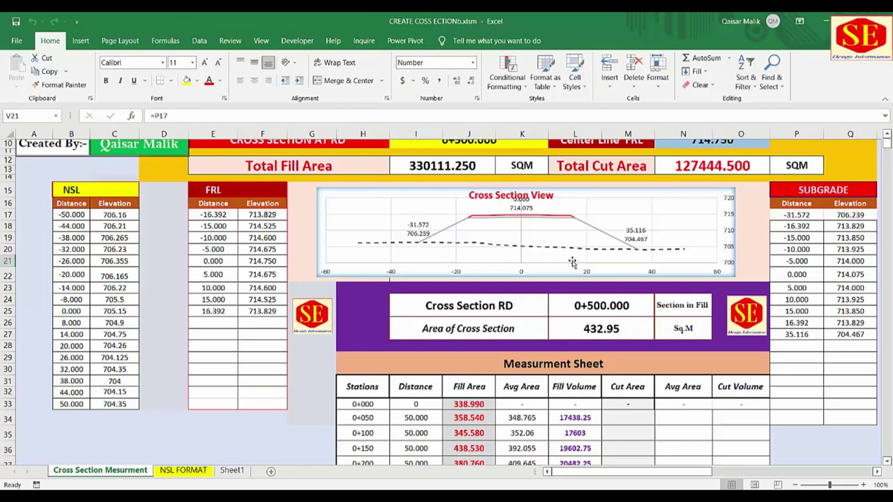
scroll(553, 320, "up", 2)
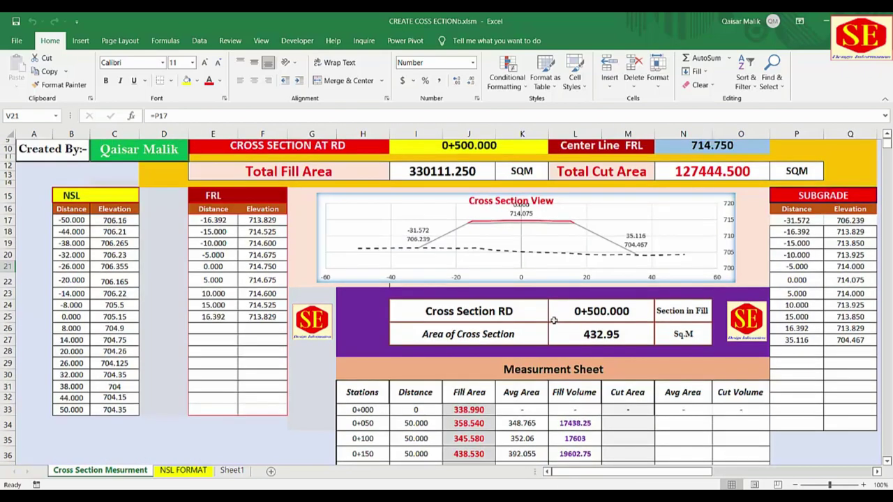
left_click(701, 172)
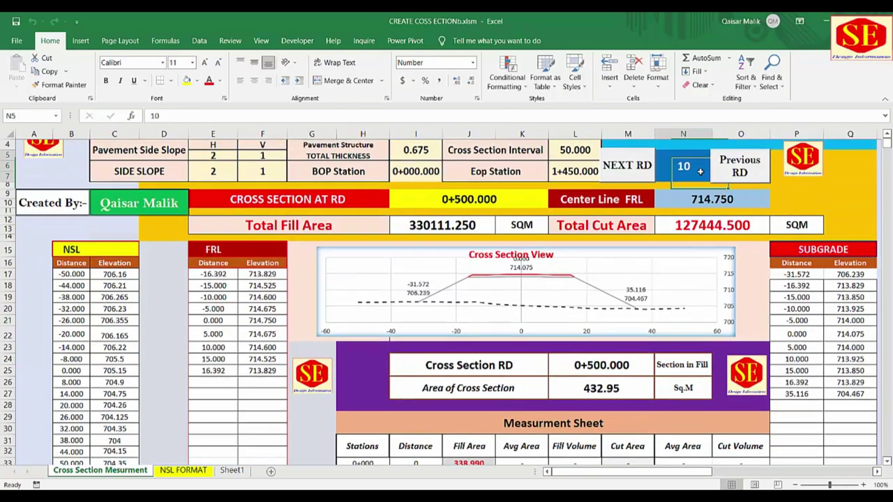
Step: Inspect the Total Fill Area and Total Cut Area SUM formulas without changing them
double_click(414, 230)
key("Escape")
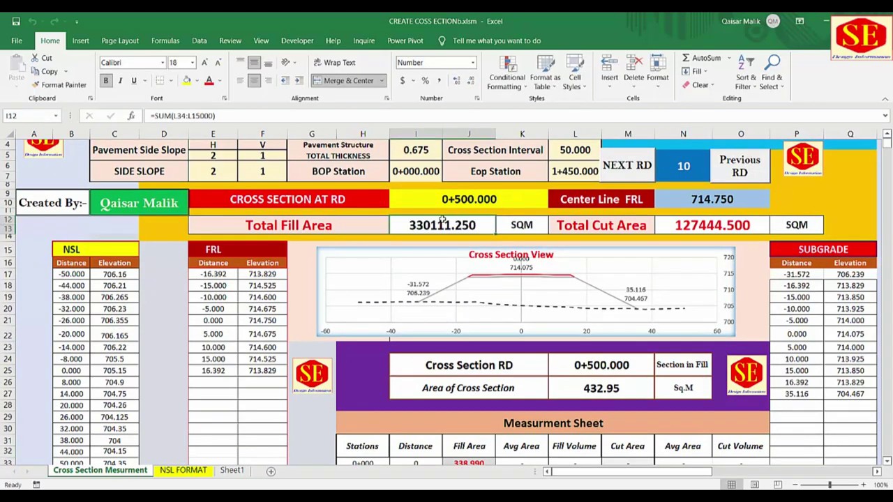
left_click(588, 222)
left_click(666, 225)
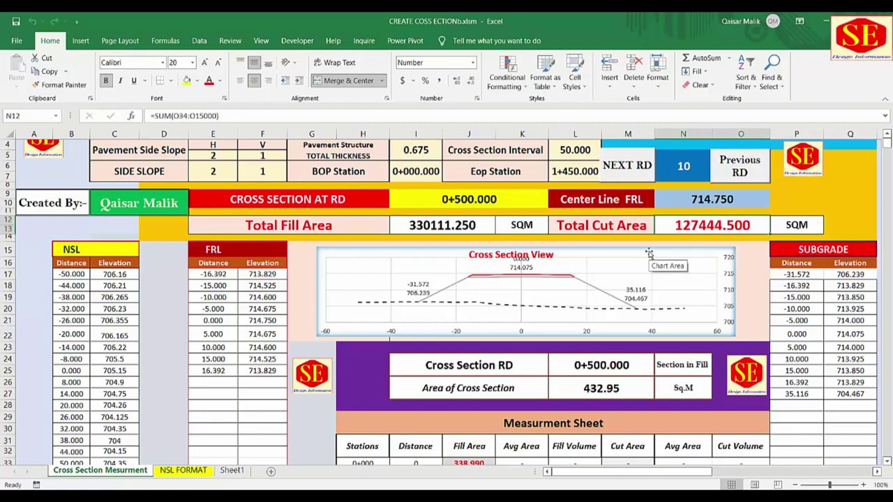
Step: Delete the Fill Area values from 338.990 down the column, leaving Total Fill Area at 0.000
scroll(649, 253, "down", 7)
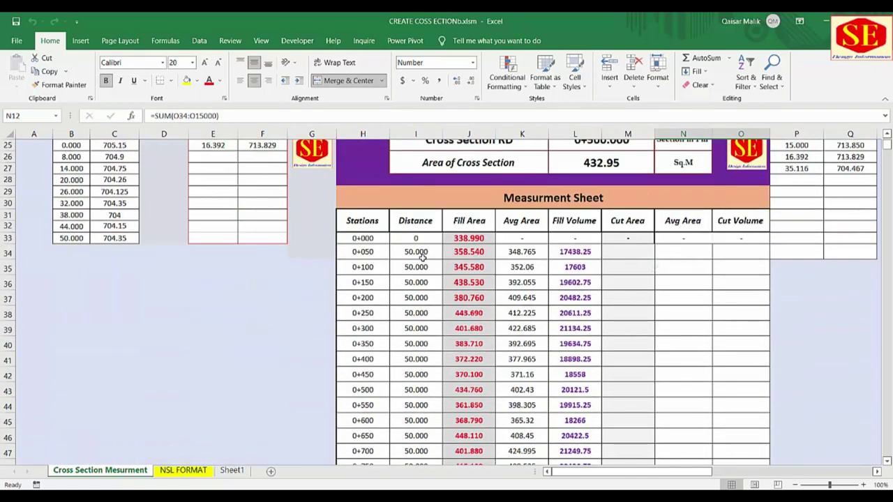
left_click(468, 238)
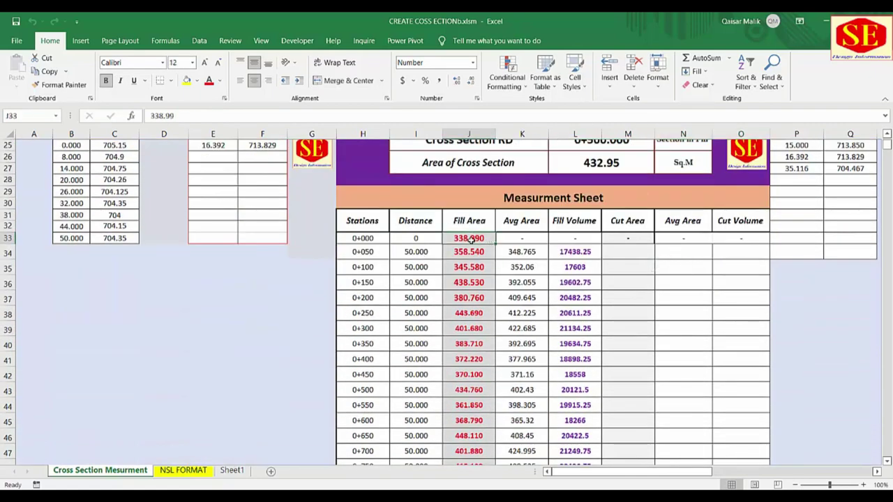
mouse_move(471, 239)
left_mouse_down()
mouse_move(446, 482)
mouse_move(468, 370)
left_mouse_up()
key("Delete")
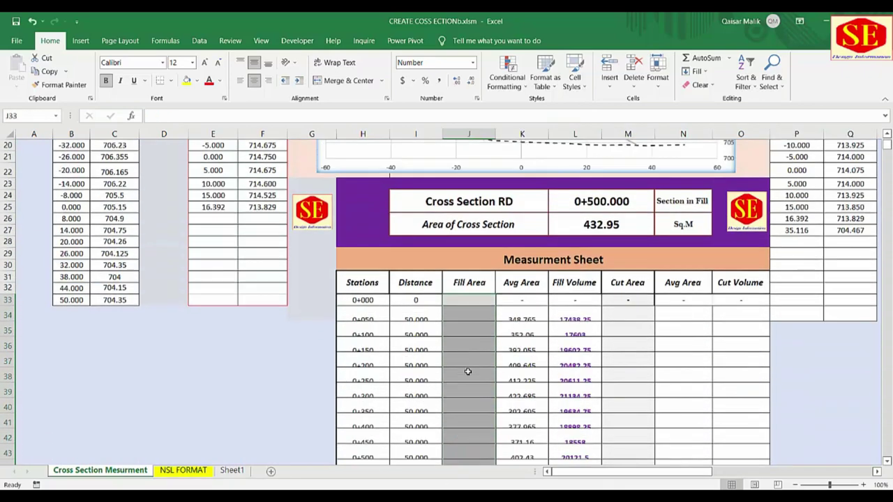
left_click(477, 371)
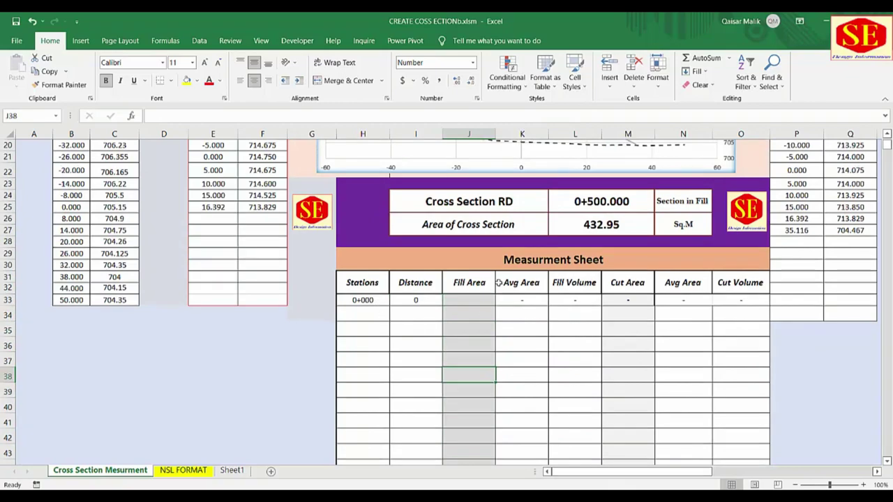
left_click(603, 366)
scroll(604, 366, "up", 5)
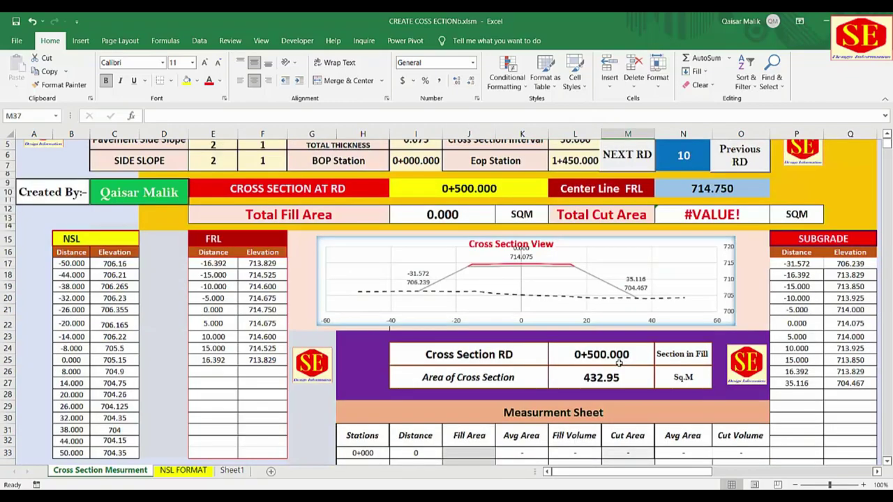
scroll(618, 363, "up", 2)
Step: Reset the RD counter and enter 336.78 as the 0+000 fill area
left_click(683, 216)
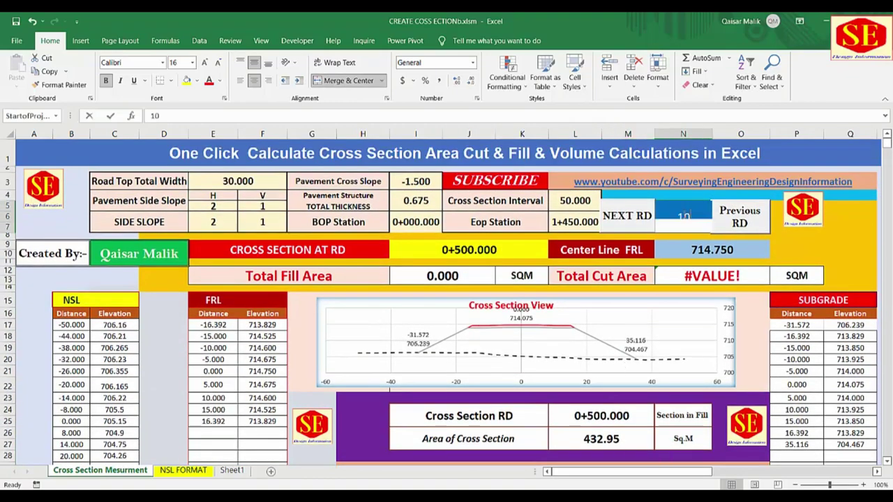
key("Delete")
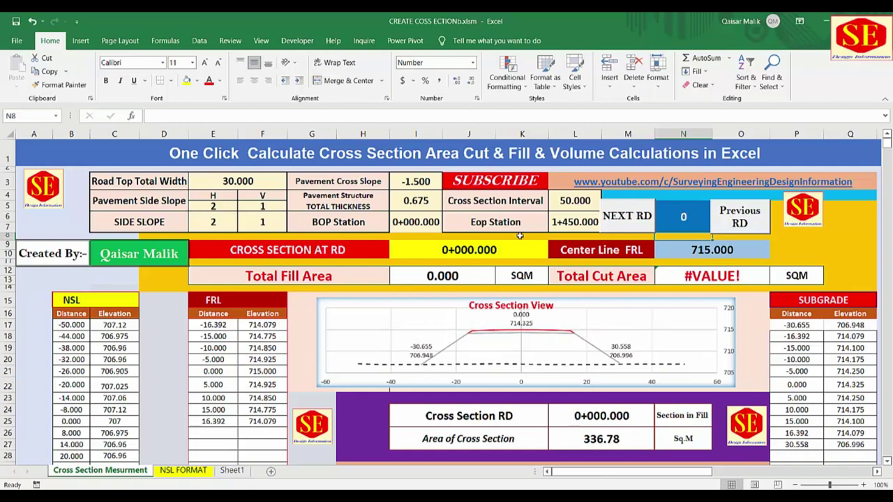
left_click(463, 247)
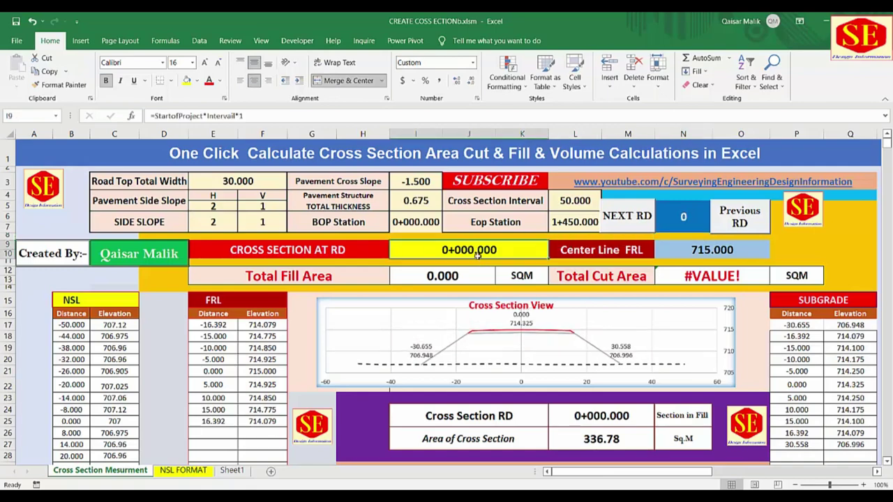
scroll(477, 255, "down", 2)
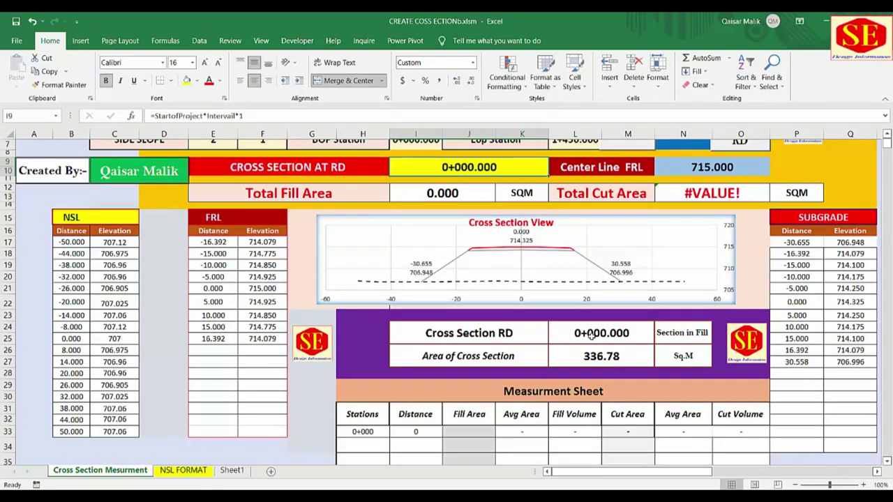
left_click(606, 357)
scroll(608, 305, "down", 2)
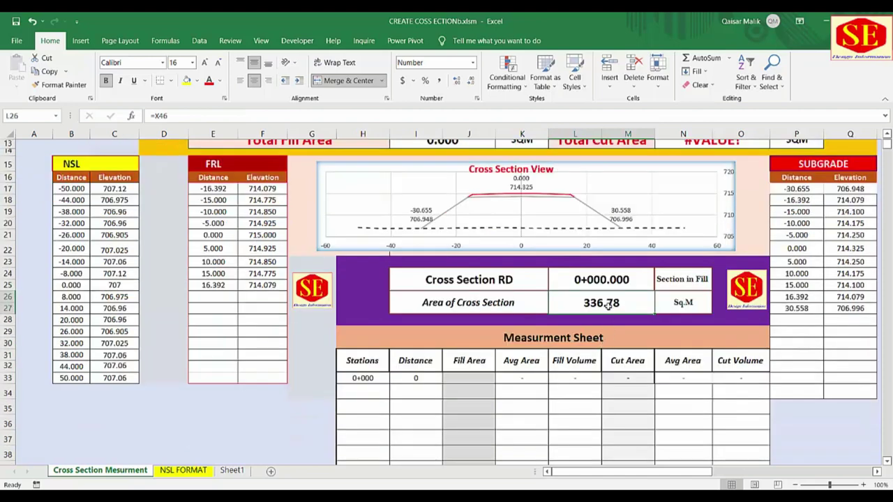
left_click(464, 382)
type("336.")
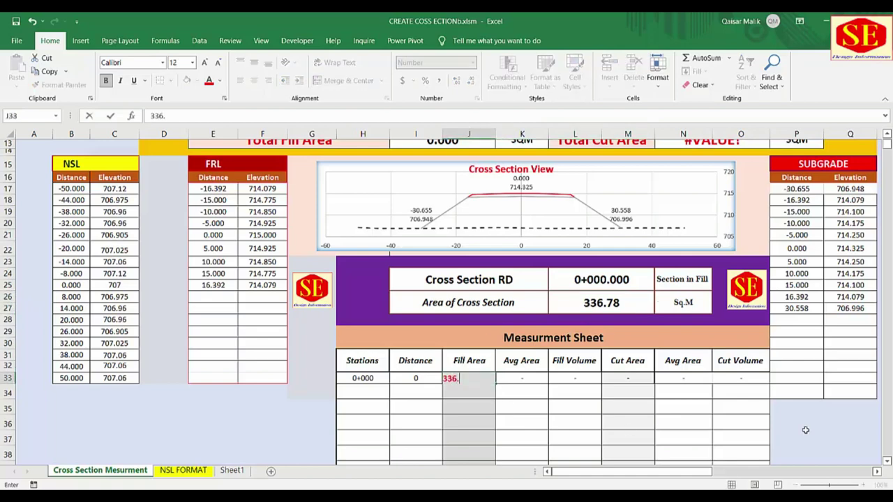
type("78")
key("Return")
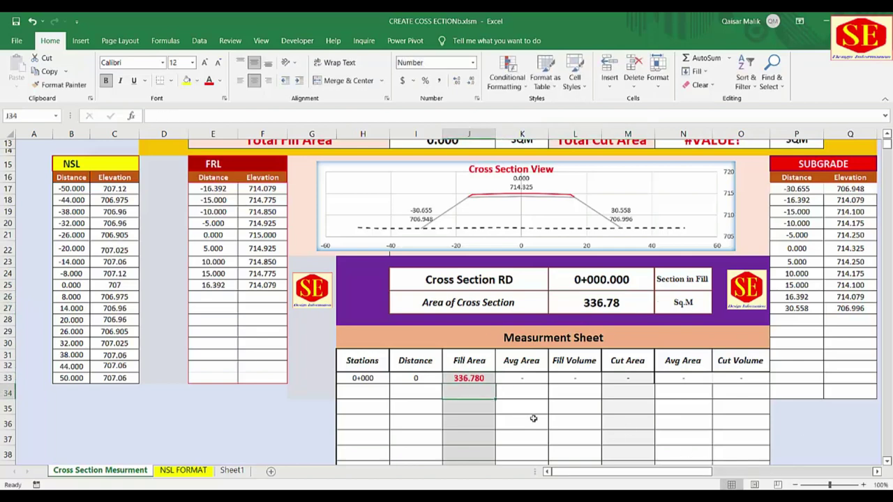
Step: Advance to the next RD and enter 356.17 as the 0+050 fill area
scroll(591, 220, "up", 4)
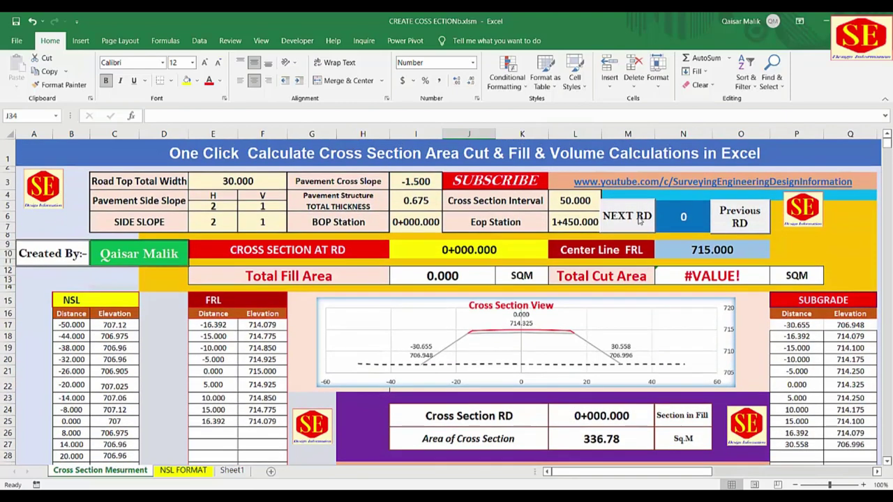
left_click(636, 218)
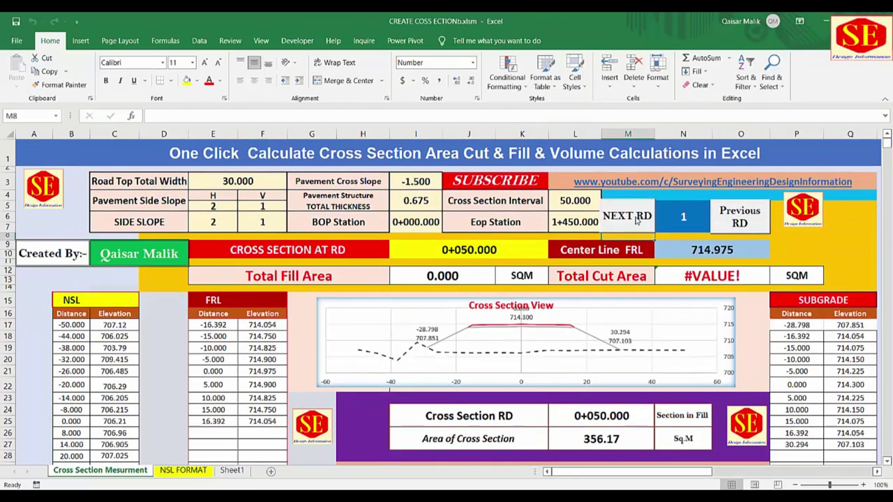
scroll(632, 440, "down", 3)
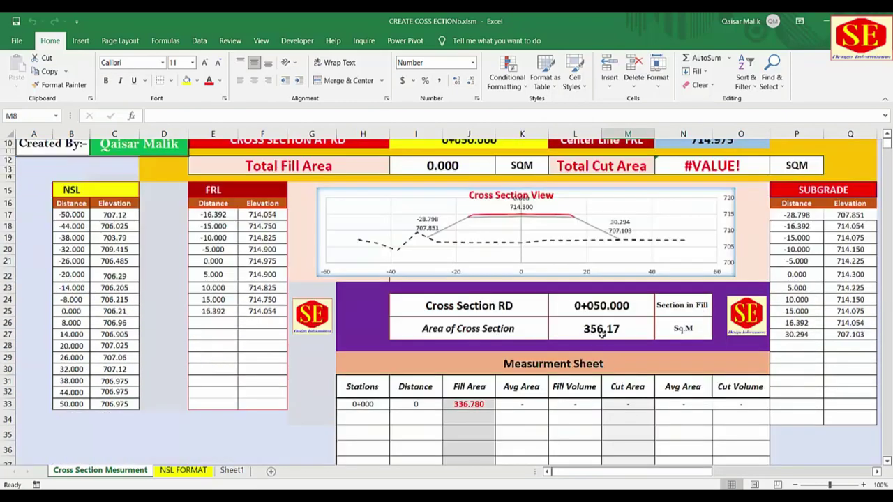
left_click(465, 418)
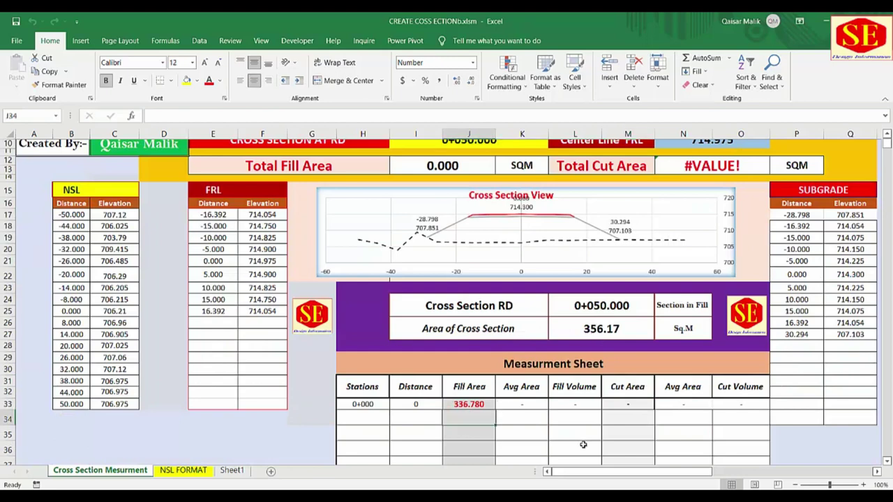
type("356.17")
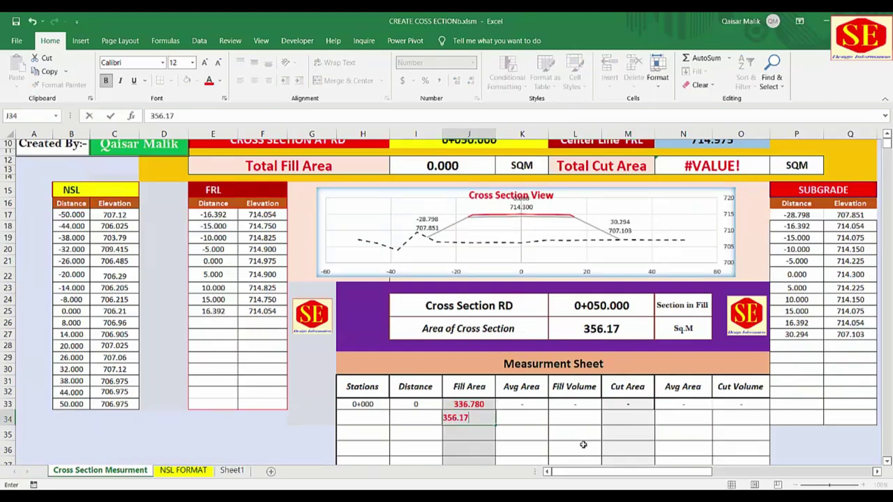
key("Return")
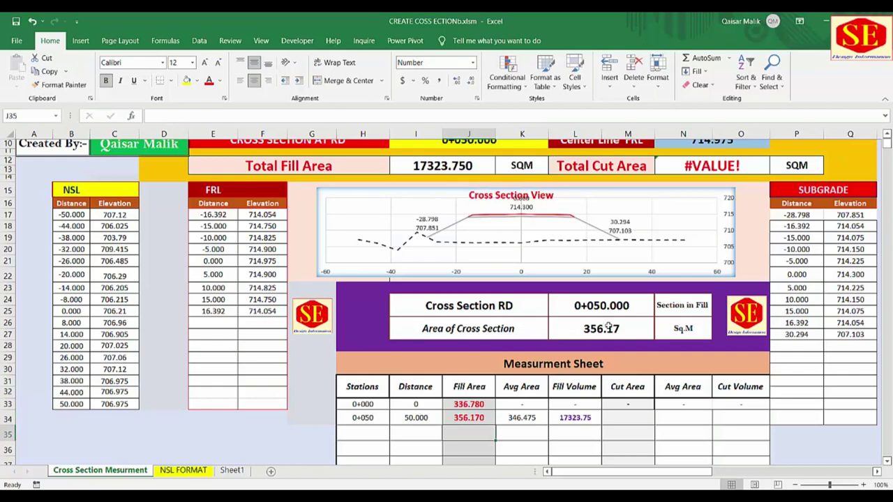
Step: Advance to 0+100 and enter 343.59 as its fill area, cross-checking the section area
scroll(654, 322, "up", 1)
scroll(649, 300, "up", 1)
scroll(638, 265, "up", 1)
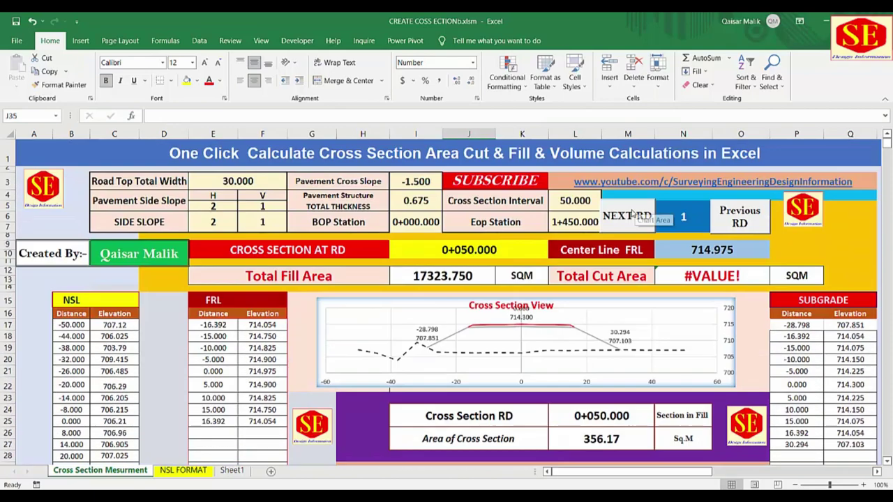
left_click(626, 227)
scroll(625, 234, "down", 2)
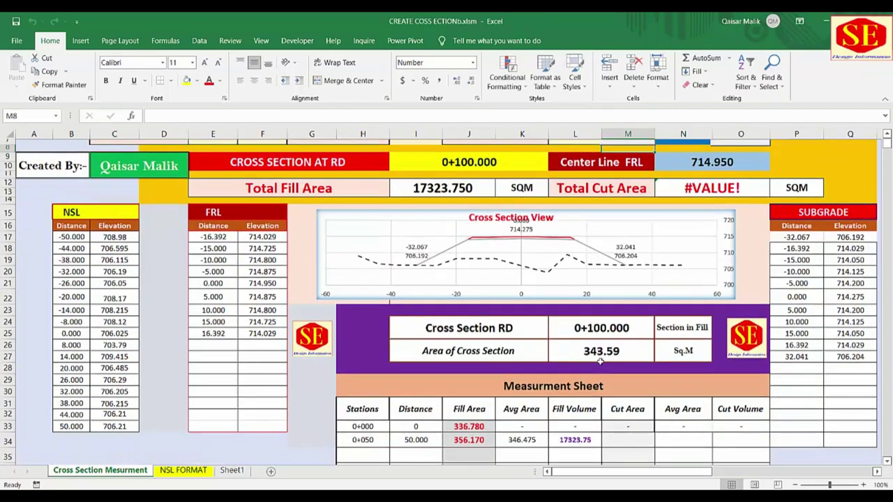
scroll(603, 335, "down", 1)
left_click(592, 320)
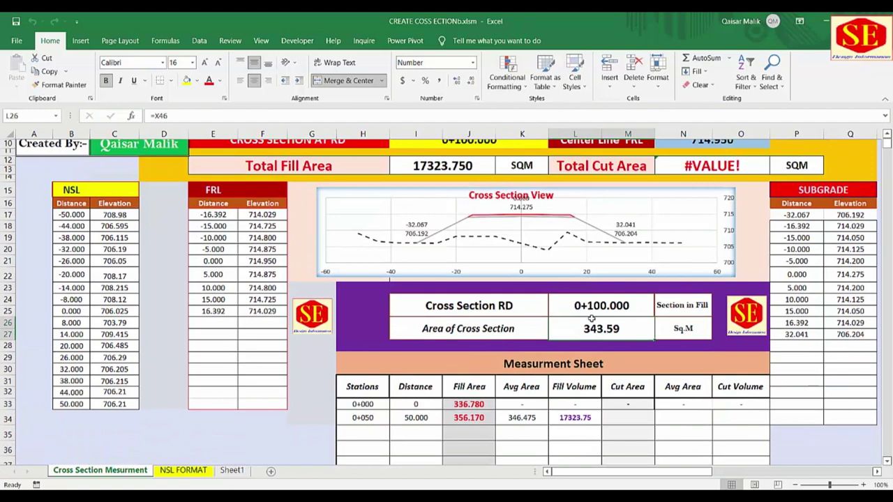
left_click(480, 434)
type("343.")
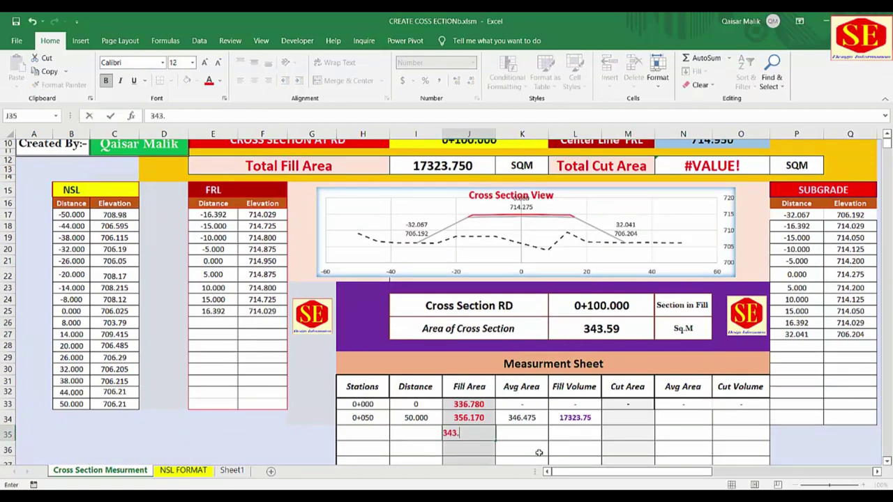
type("59")
key("Return")
left_click(586, 327)
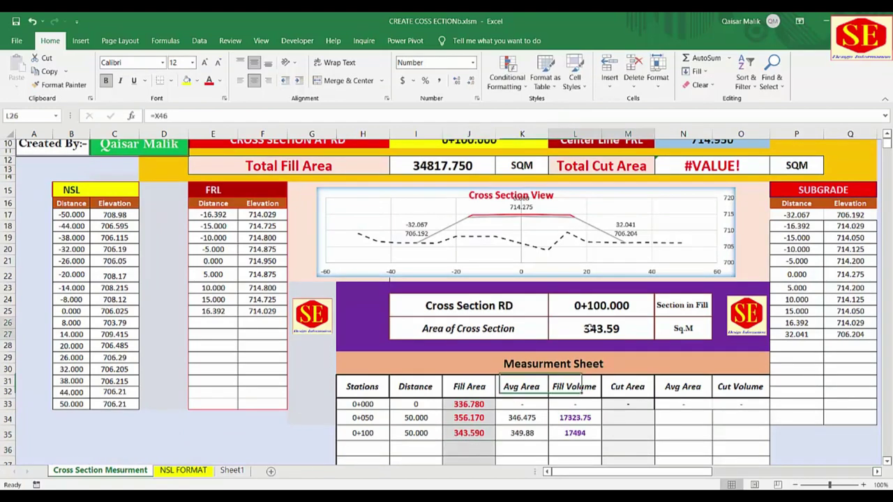
left_click(469, 436)
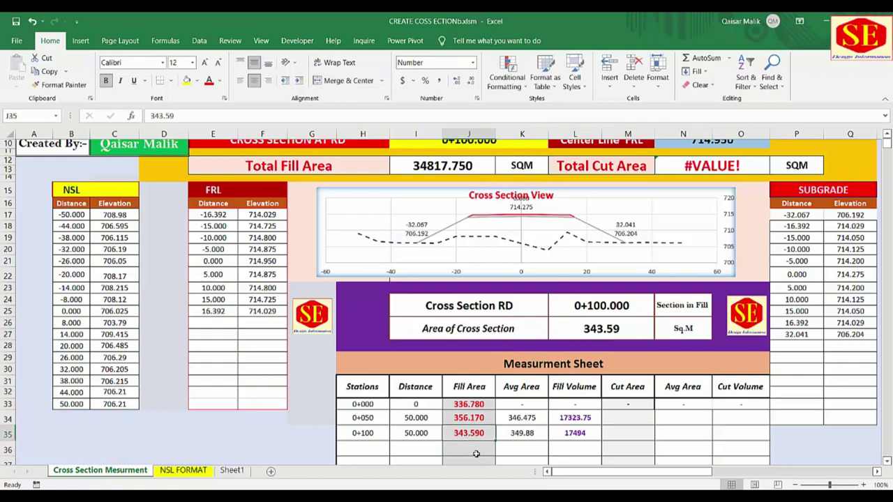
left_click(474, 446)
Step: Advance to 0+150 and enter 436.56 as its fill area
scroll(488, 418, "up", 2)
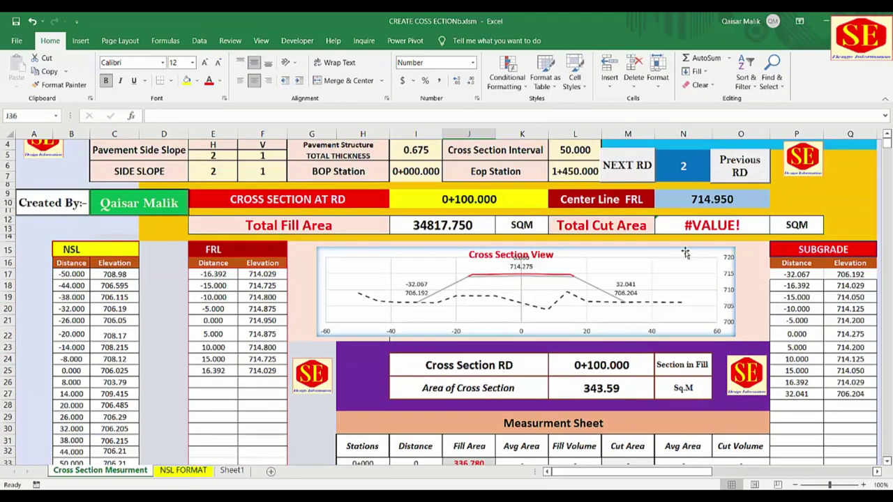
left_click(648, 177)
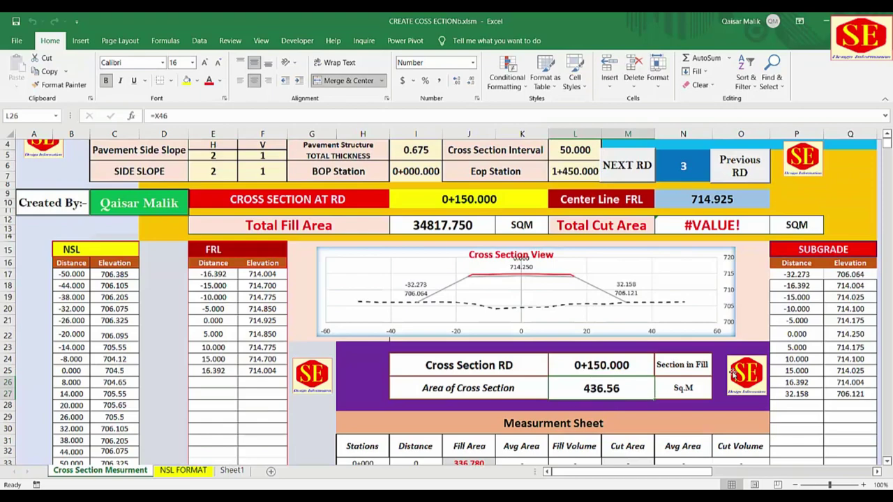
scroll(732, 375, "down", 4)
left_click(489, 392)
type("436.56")
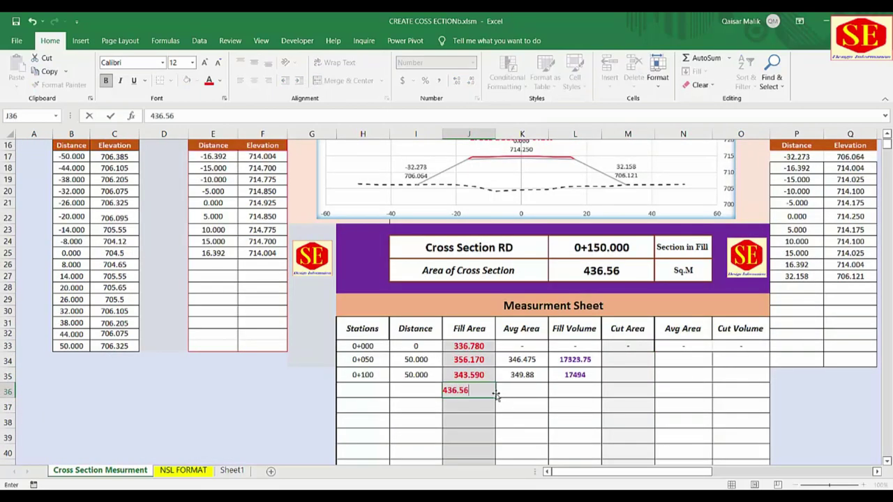
key("Return")
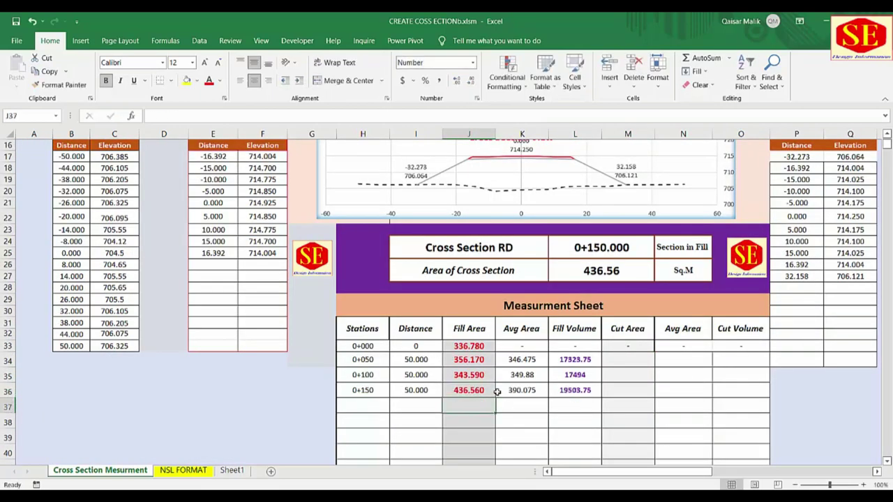
Step: Advance to 0+200 and enter 378.62 as its fill area
scroll(558, 314, "up", 5)
left_click(626, 227)
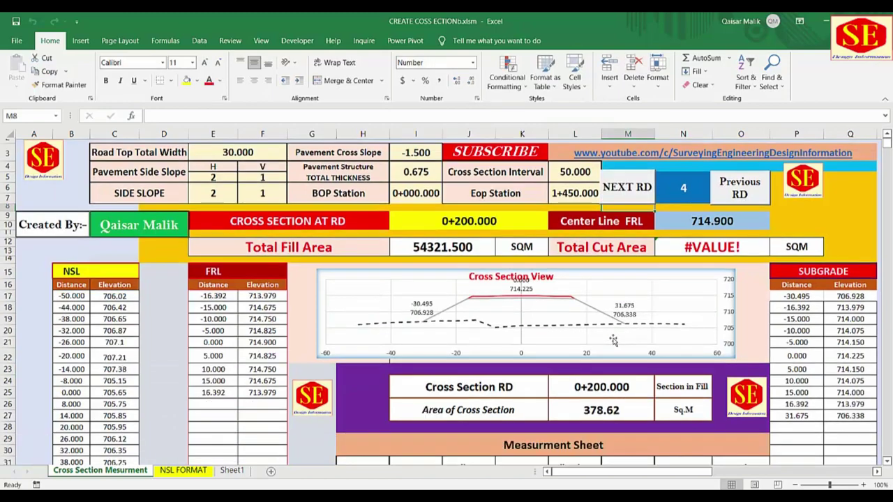
scroll(607, 334, "down", 3)
scroll(607, 335, "down", 1)
scroll(607, 335, "down", 1)
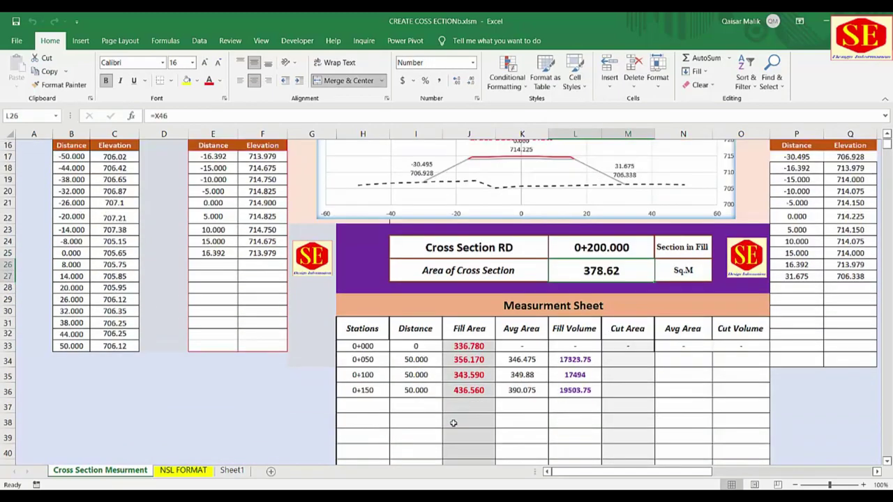
left_click(466, 413)
type("378.62")
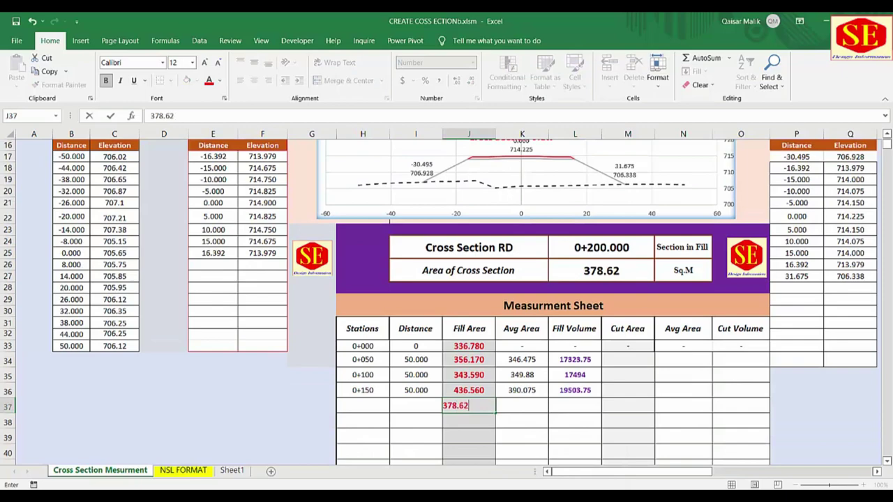
key("Return")
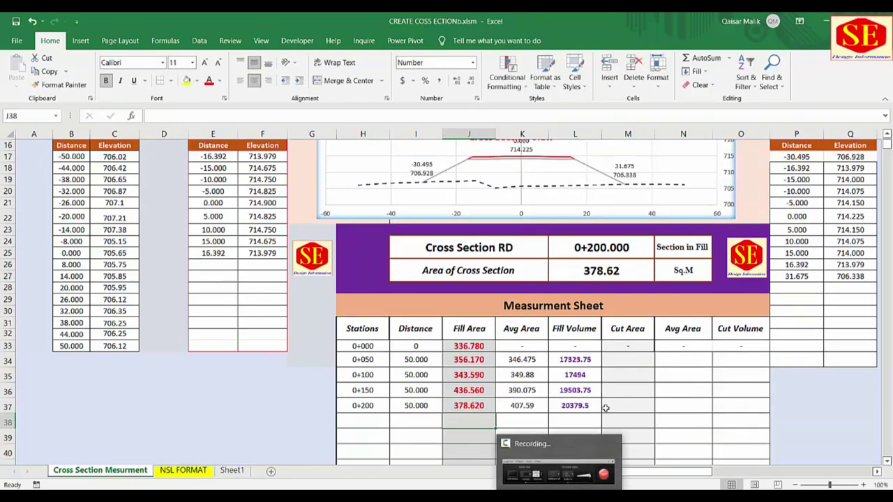
Step: Advance to RD 0+250 and enter 441.32 as its fill area
scroll(642, 219, "up", 3)
scroll(636, 170, "up", 1)
left_click(627, 165)
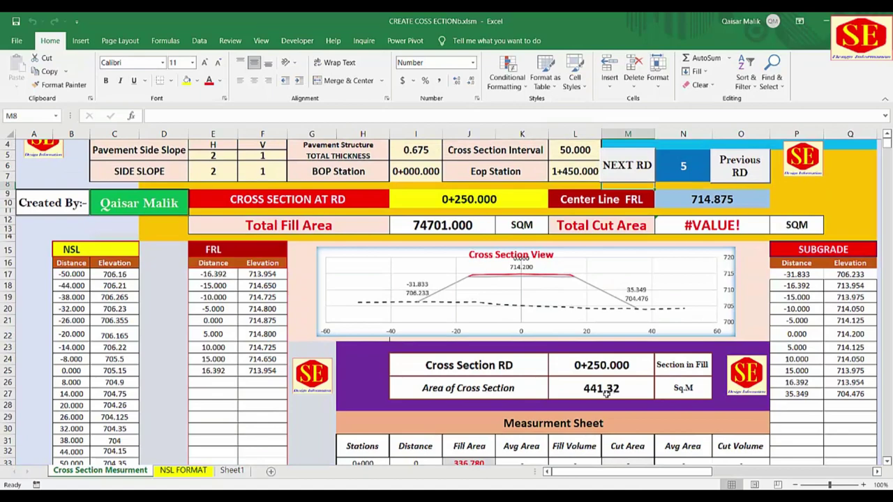
scroll(606, 395, "down", 3)
left_click(478, 454)
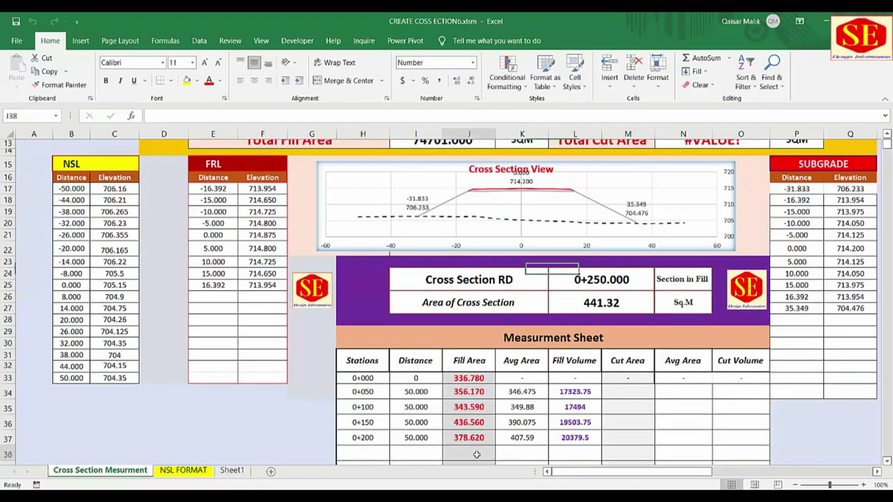
type("41.32")
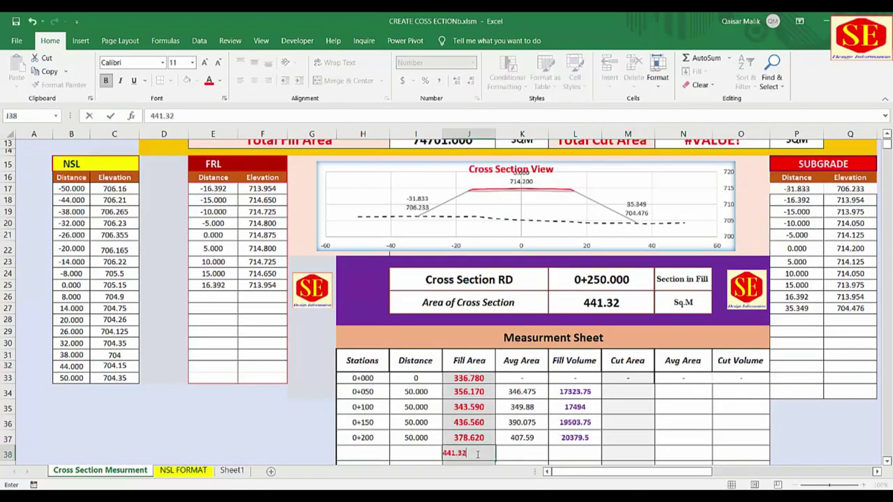
key("Return")
Step: Advance to RD 0+300 and enter 399.74 as its fill area
scroll(478, 418, "down", 1)
scroll(649, 183, "up", 4)
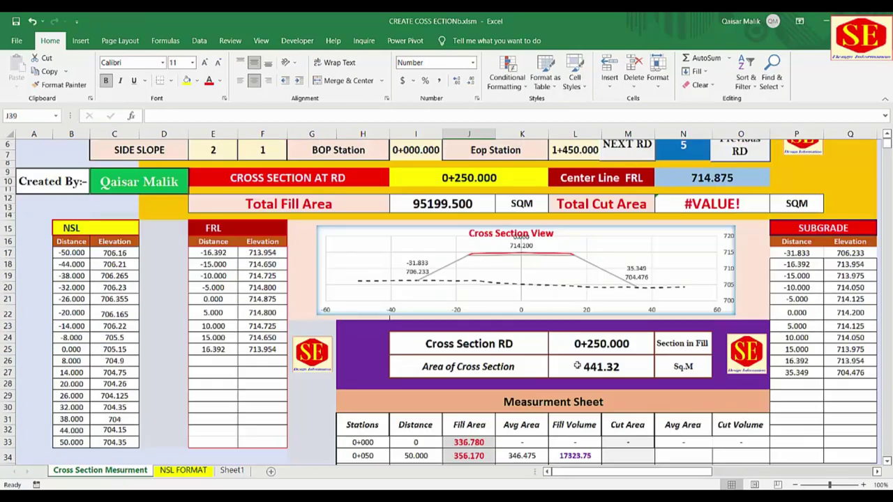
left_click(625, 159)
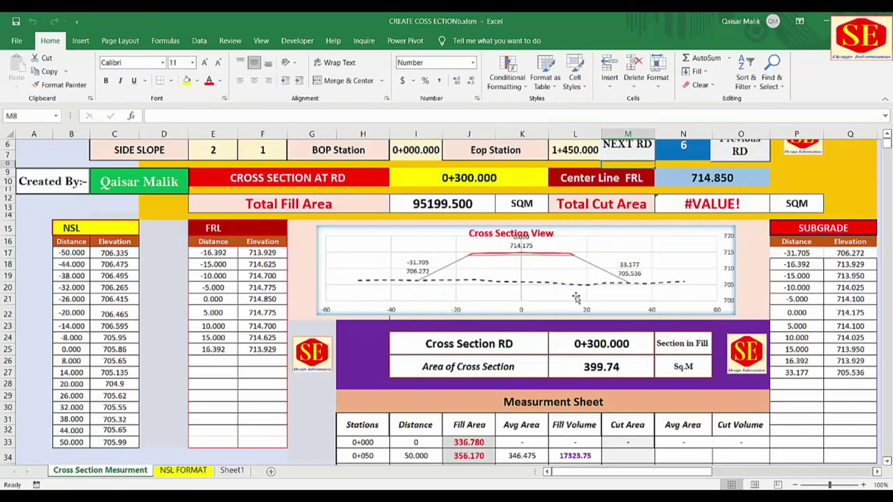
scroll(578, 300, "down", 2)
scroll(619, 369, "down", 2)
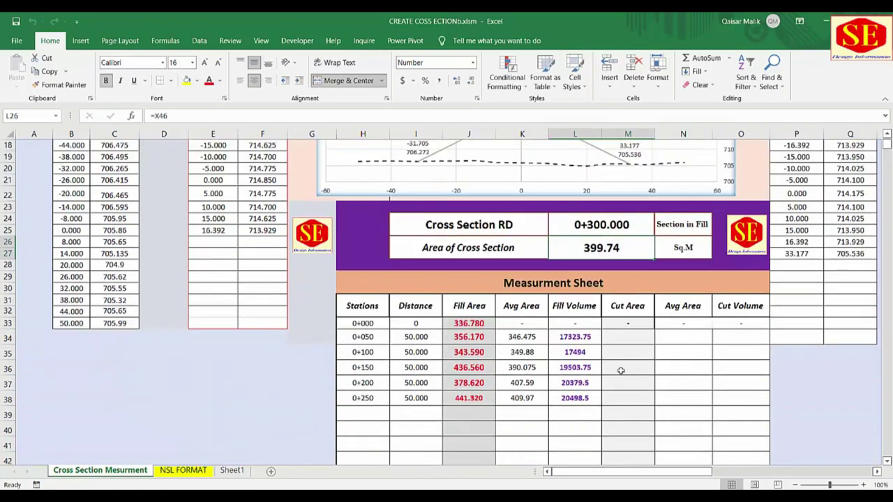
left_click(488, 417)
type("399.74")
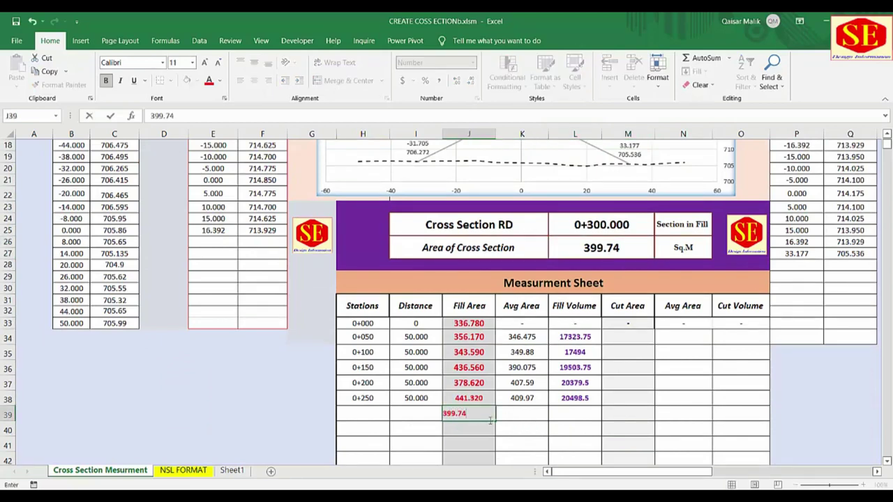
key("Return")
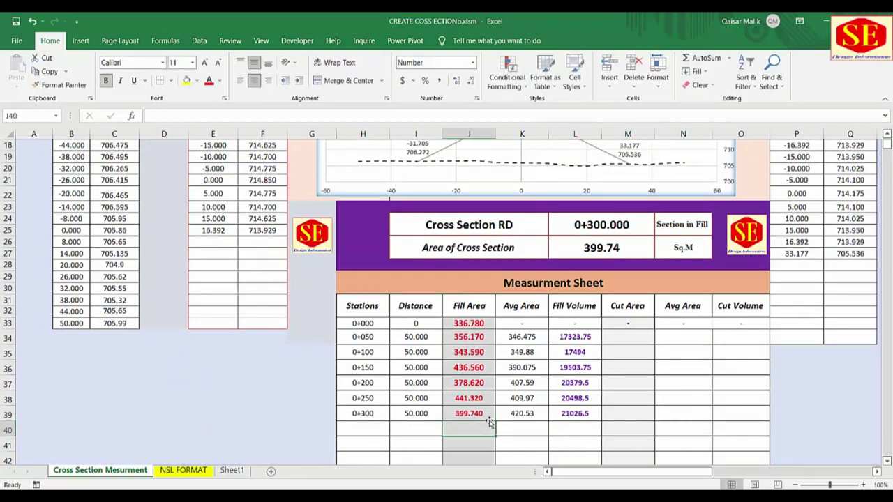
Step: Move the cross section on to RD 0+350 and select its Area of Cross Section value
scroll(578, 380, "up", 5)
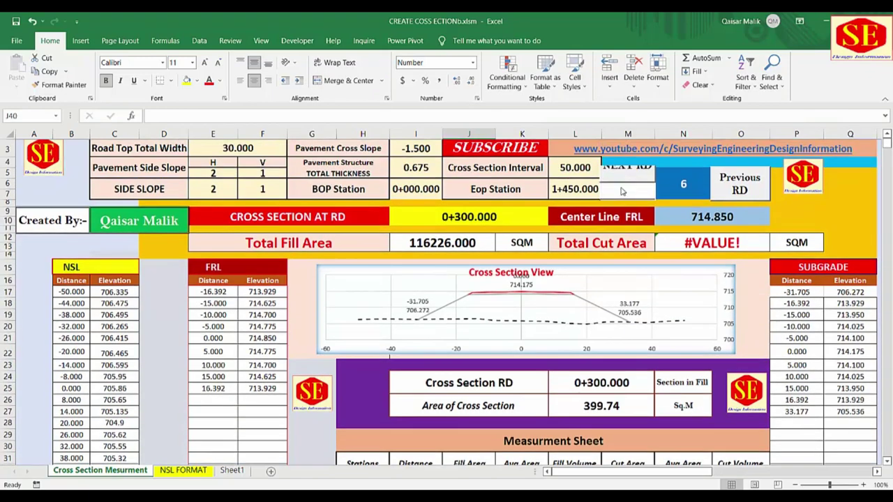
left_click(627, 182)
scroll(583, 314, "down", 3)
left_click(604, 307)
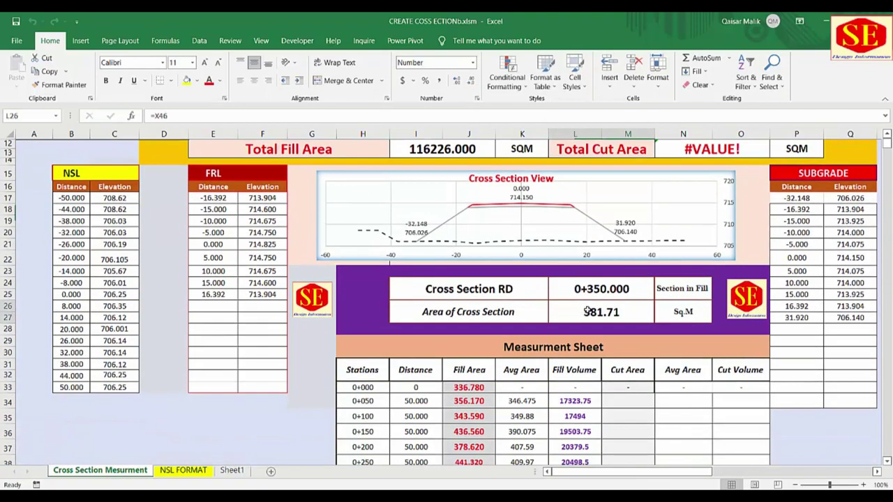
scroll(619, 293, "down", 2)
Step: Paste the 0+350 cross-section area 381.708 as a value into Fill Area cell J40
right_click(612, 245)
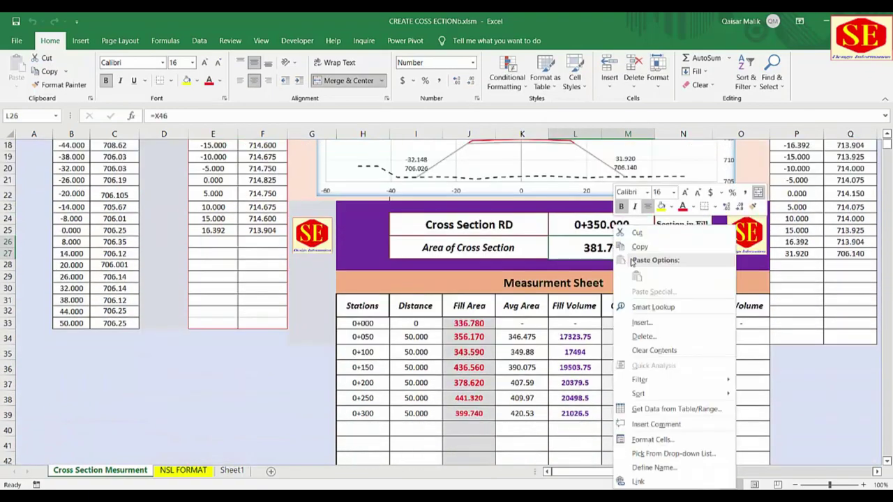
left_click(636, 247)
right_click(476, 427)
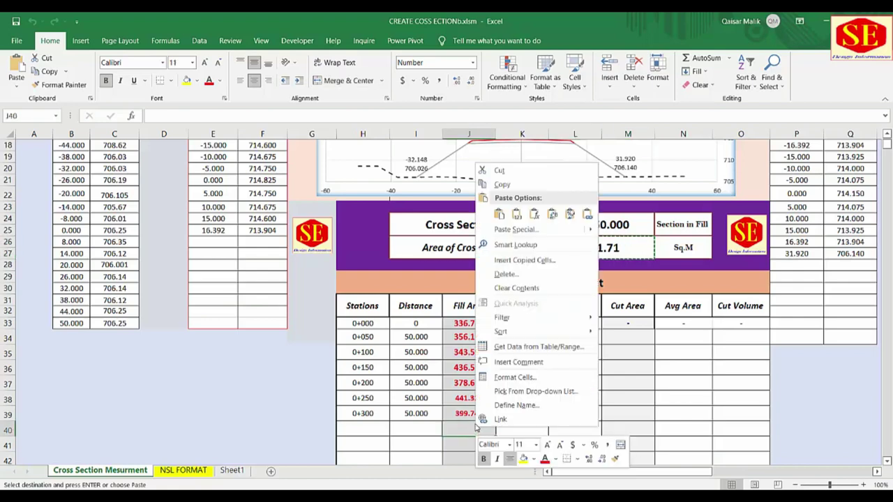
left_click(517, 215)
left_click(657, 427)
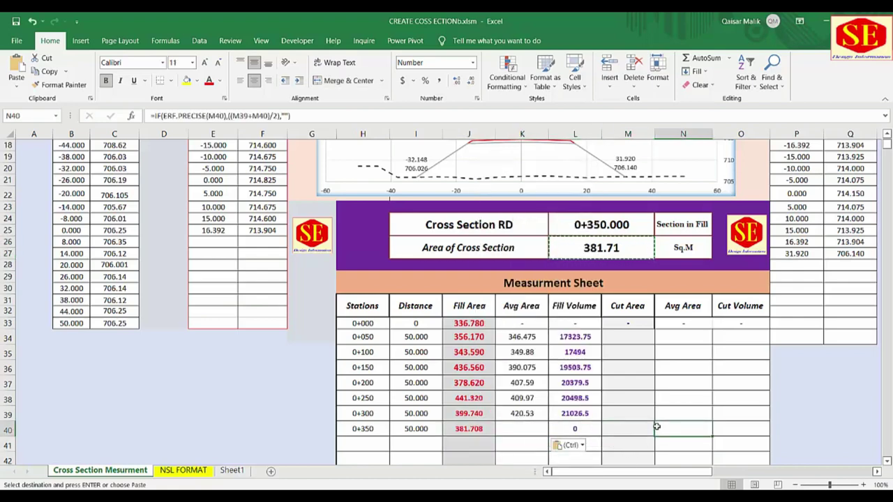
Step: Advance to RD 0+400 and paste its 370.184 area as a value into J41
scroll(642, 384, "up", 4)
left_click(635, 157)
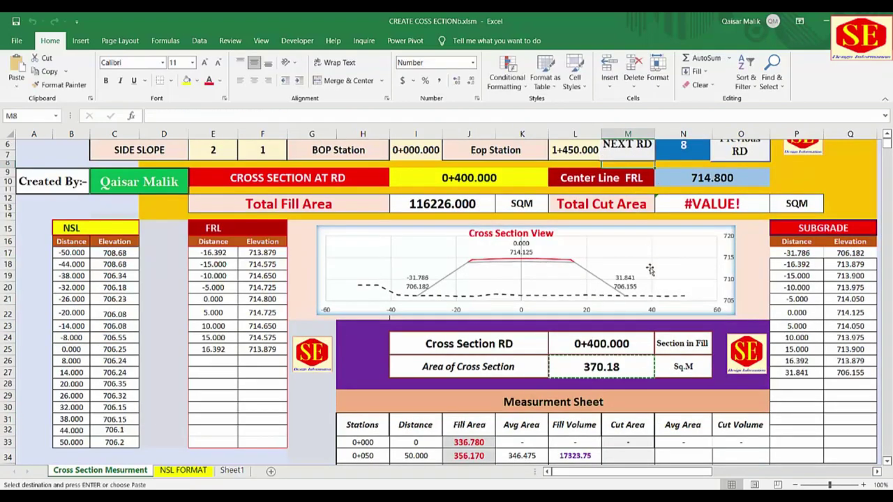
right_click(595, 368)
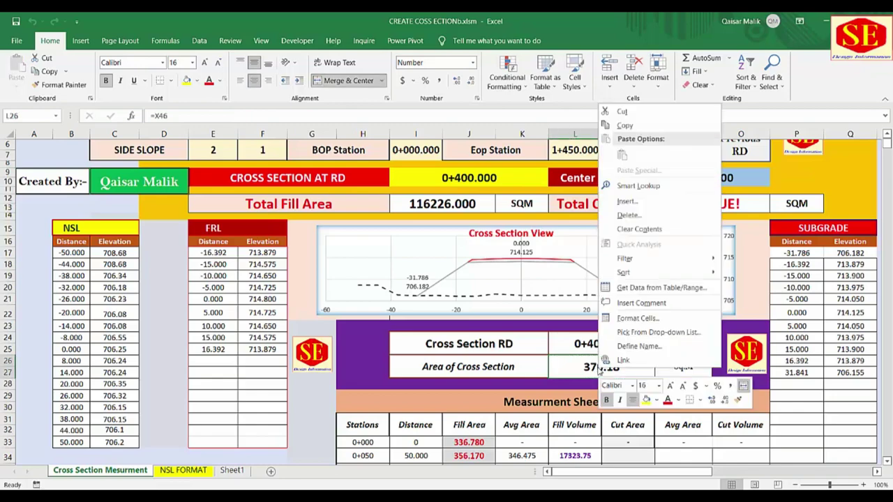
left_click(621, 127)
scroll(489, 432, "down", 5)
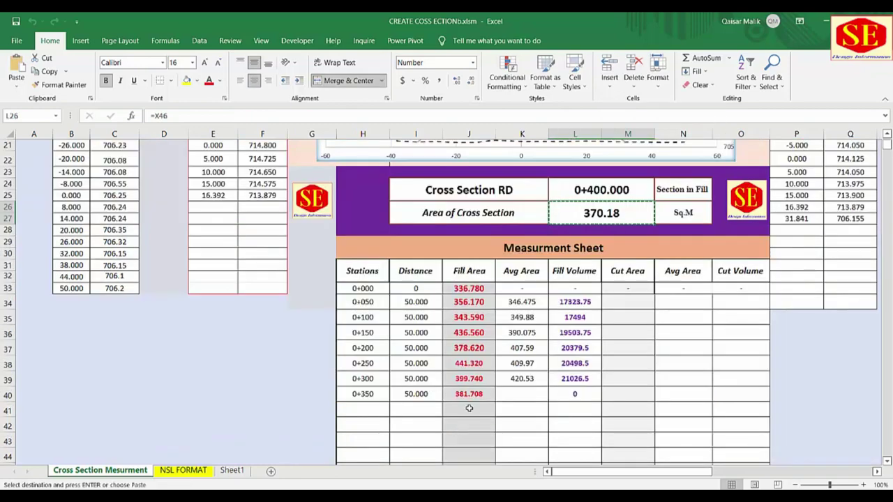
right_click(488, 410)
left_click(530, 197)
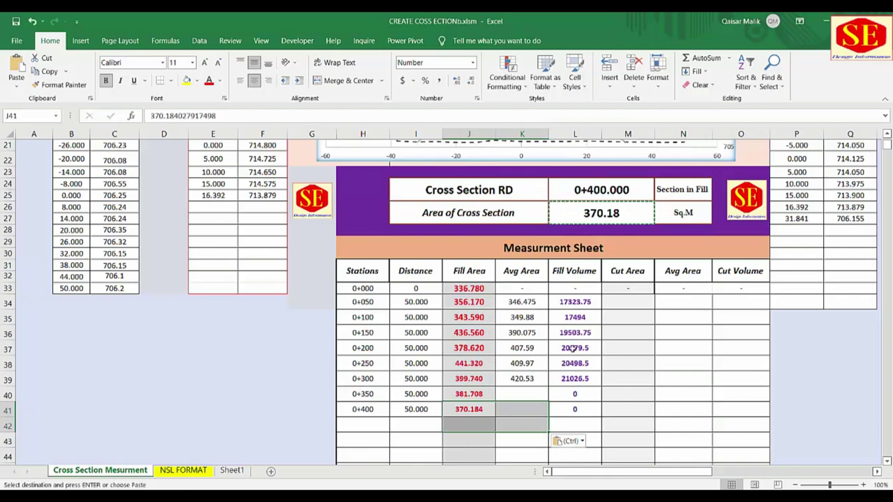
Step: Advance to RD 0+450 and paste its 368.064 area as a value into J42
scroll(617, 306, "up", 5)
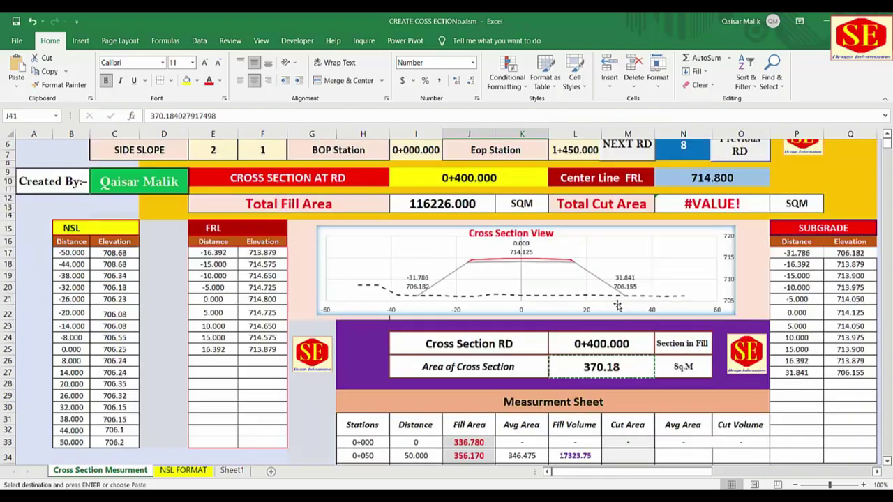
left_click(628, 150)
right_click(581, 362)
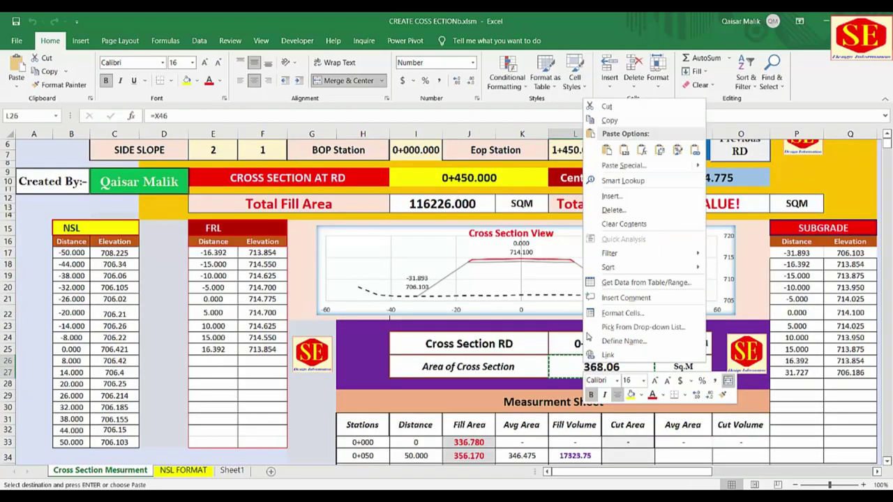
left_click(617, 119)
scroll(553, 333, "down", 6)
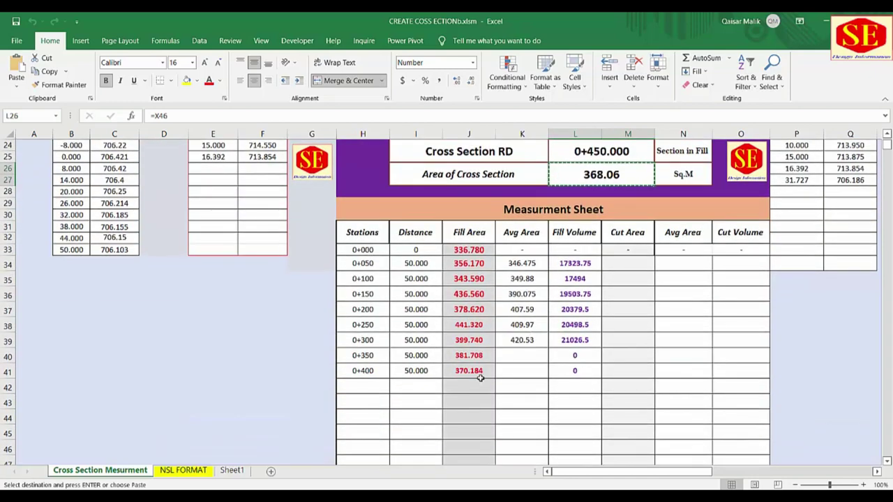
left_click(480, 387)
right_click(480, 387)
left_click(523, 172)
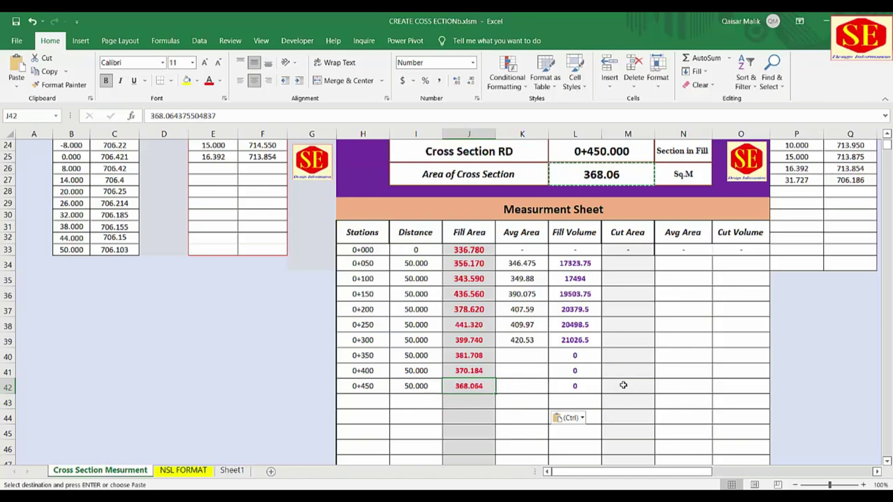
Step: Step through RD 0+500 to 0+600, entering fill areas 359.84 for 0+550 and 366.73 for 0+600
key("Return")
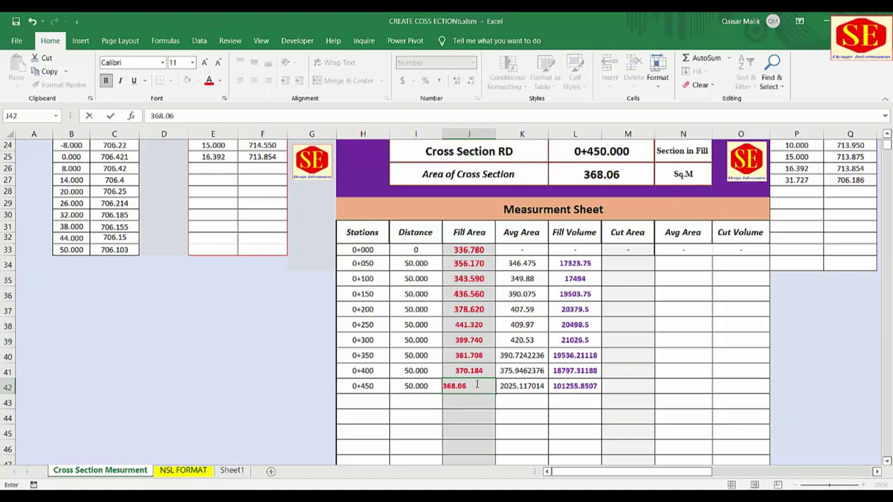
scroll(595, 211, "up", 5)
scroll(595, 211, "up", 3)
left_click(575, 175)
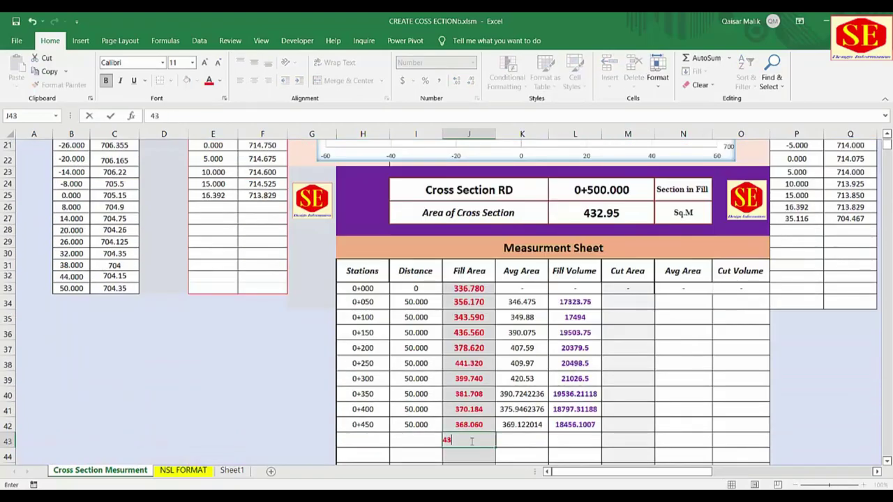
scroll(549, 409, "up", 6)
left_click(638, 177)
scroll(473, 417, "down", 7)
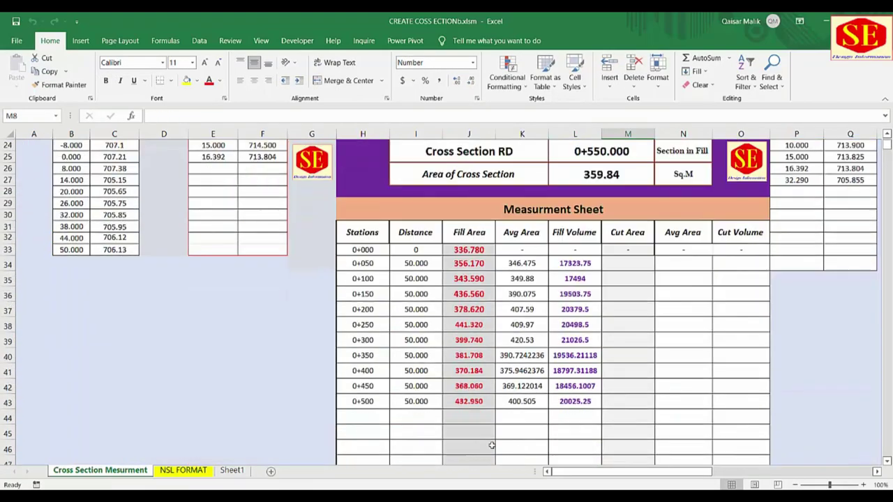
type("35")
key("Return")
scroll(473, 417, "up", 5)
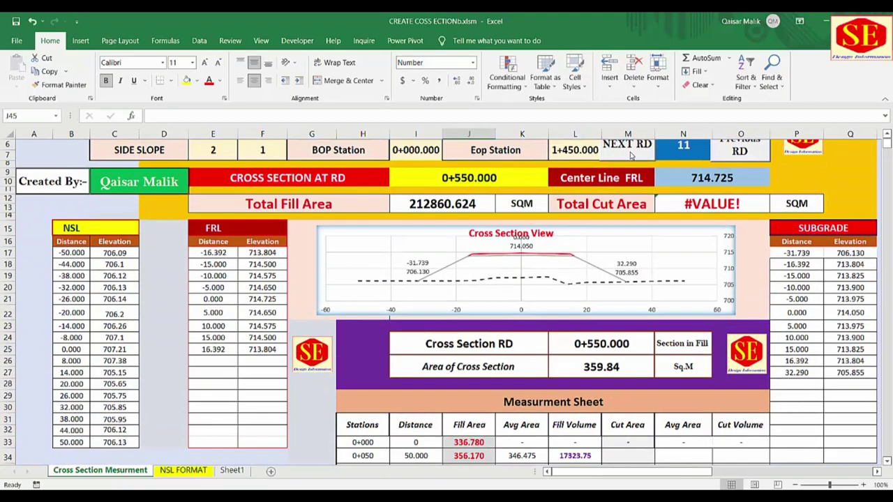
left_click(783, 146)
scroll(470, 434, "down", 5)
type("366.73")
key("Return")
Step: Step to RD 0+650 and 0+700, entering fill areas 446.37 and 399.96
scroll(628, 314, "up", 7)
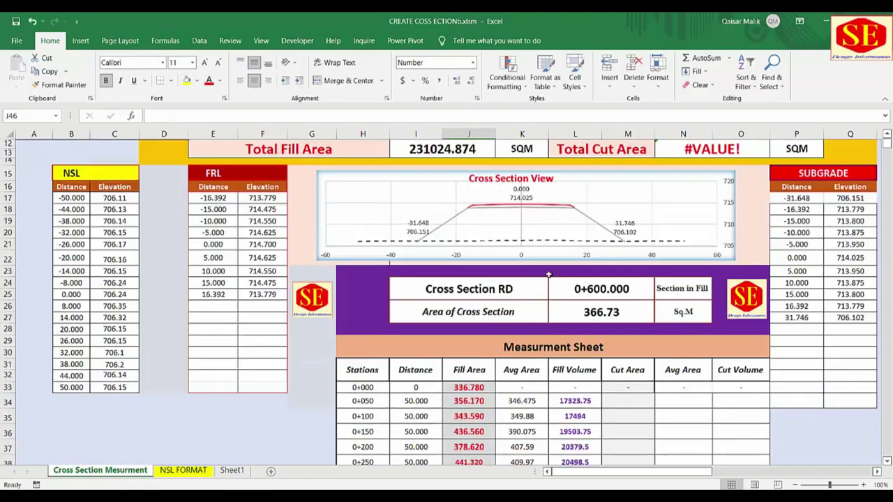
left_click(745, 144)
scroll(644, 382, "down", 4)
scroll(643, 382, "down", 5)
left_click(446, 383)
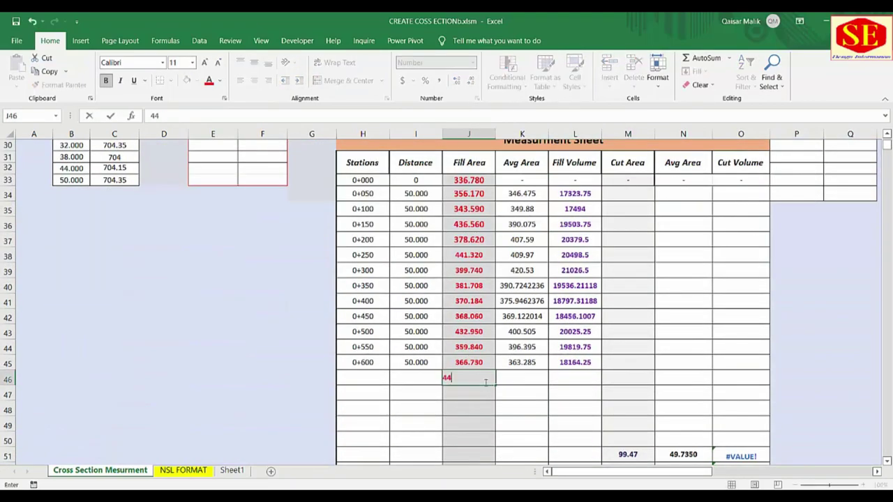
type("446.37")
scroll(453, 380, "up", 3)
key("Return")
scroll(485, 382, "up", 8)
left_click(747, 165)
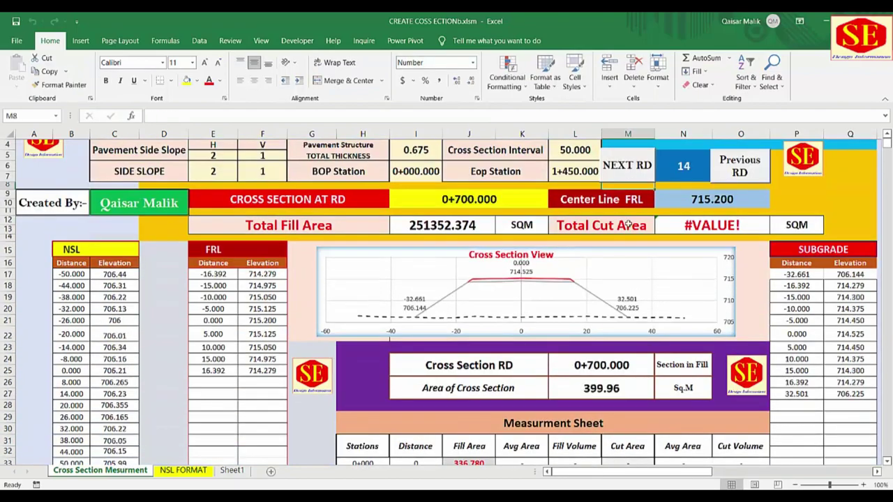
scroll(481, 348, "down", 11)
type("399.96")
key("Return")
Step: Step to RD 0+750 and 0+800, entering fill areas 413.54 and 341.03
scroll(481, 349, "up", 6)
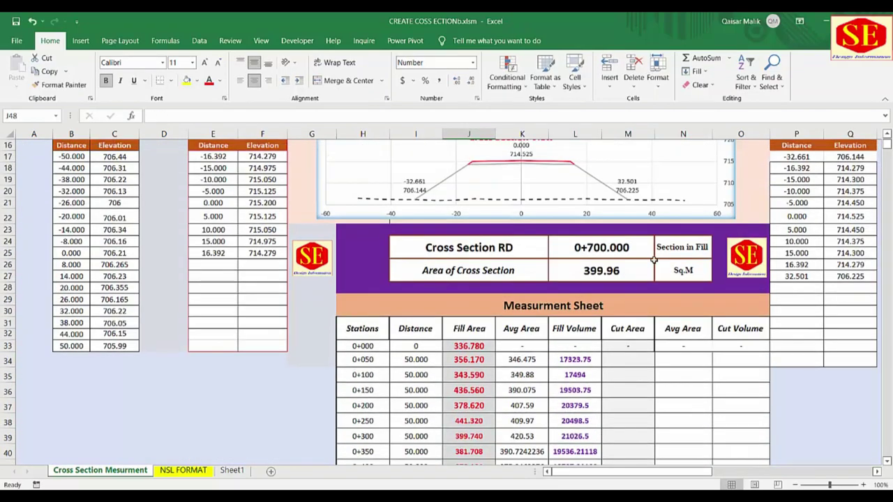
scroll(482, 348, "up", 4)
left_click(627, 165)
scroll(592, 388, "down", 10)
left_click(471, 394)
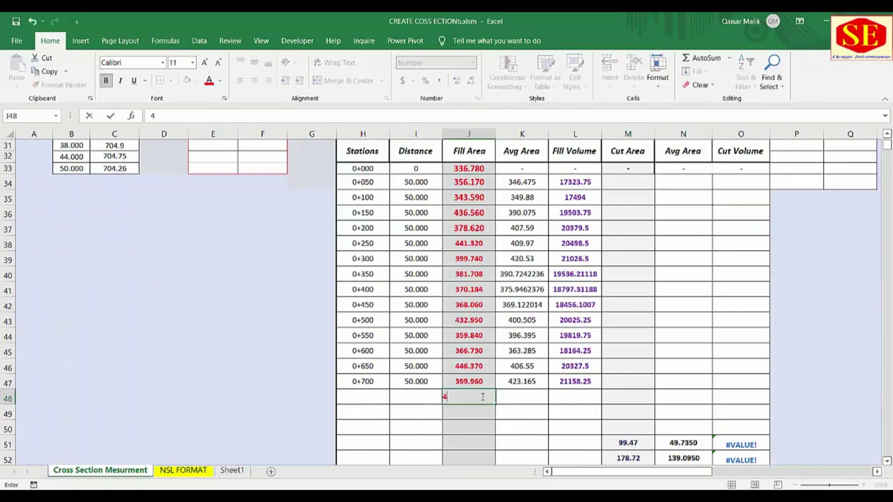
type("413.54")
key("Return")
scroll(542, 371, "up", 10)
left_click(632, 167)
scroll(481, 349, "down", 10)
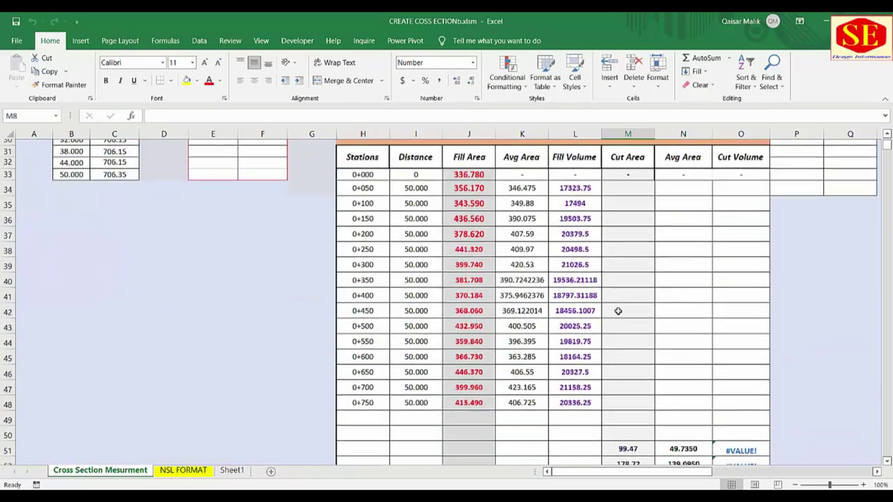
type("341.03")
key("Return")
Step: Enter 326.42 as the fill area for 0+850 and step the cross section to RD 0+900
scroll(473, 376, "up", 10)
left_click(671, 210)
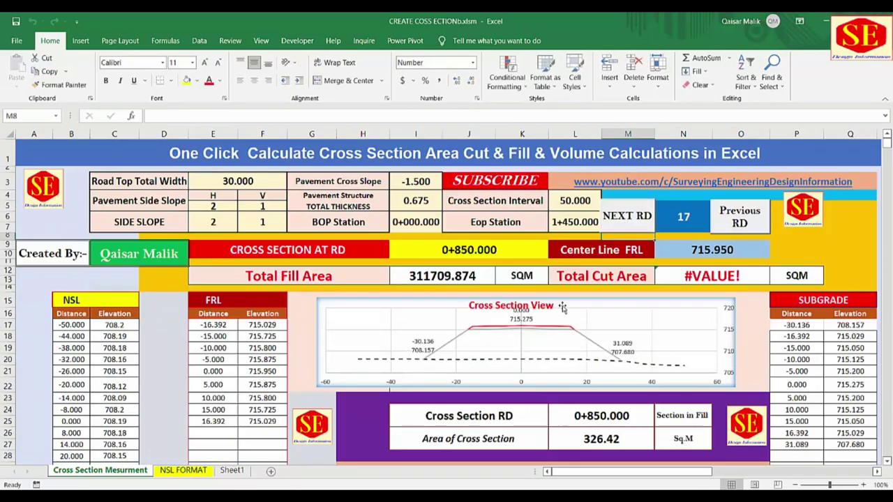
scroll(633, 345, "down", 6)
scroll(473, 428, "down", 4)
type("326.42")
key("Return")
scroll(531, 370, "up", 3)
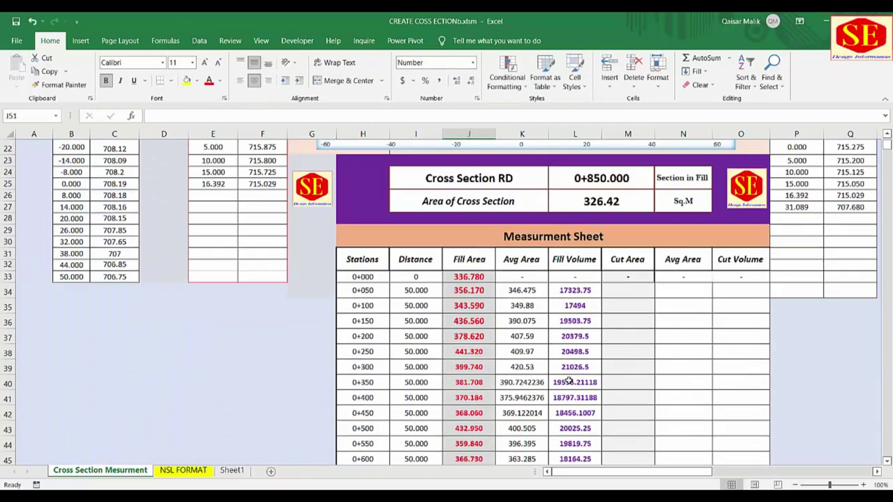
scroll(530, 370, "up", 7)
left_click(636, 168)
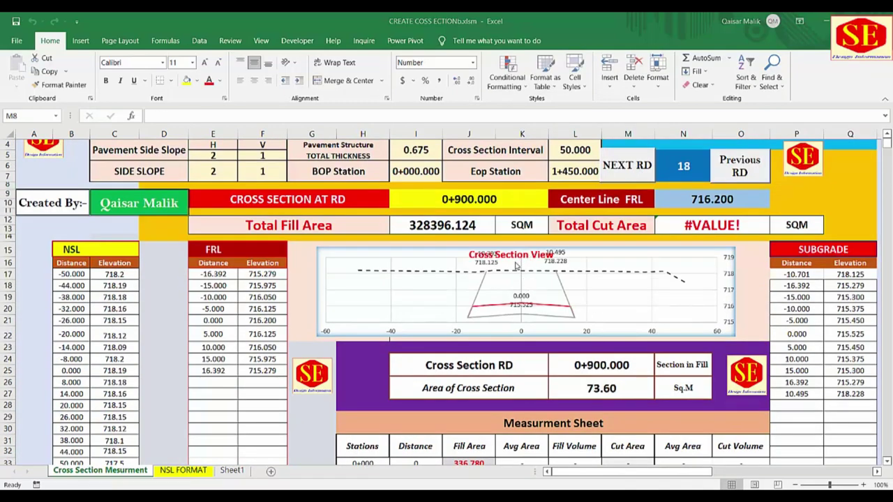
Step: Set the side slope horizontal value in E6 to -2
scroll(551, 293, "up", 1)
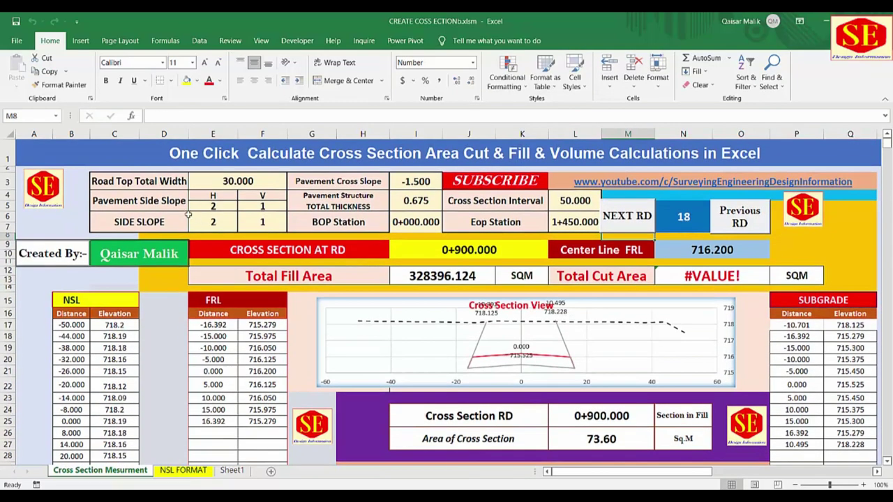
left_click(203, 223)
type("-2")
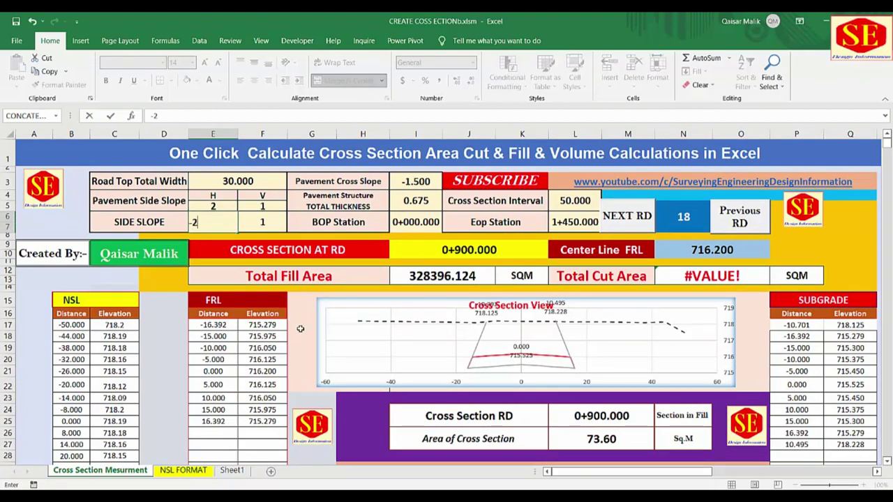
key("Return")
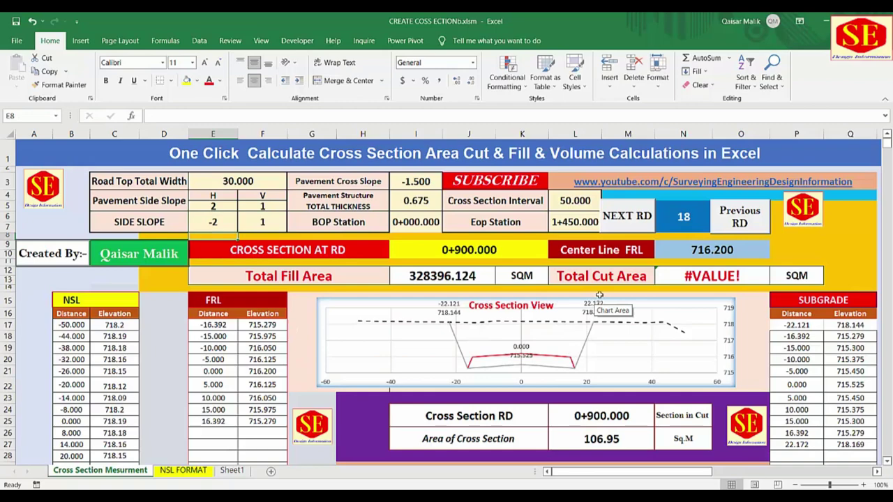
Step: Enter 106.95 as the RD 0+900 cut area in M51
scroll(599, 295, "down", 3)
left_click(592, 336)
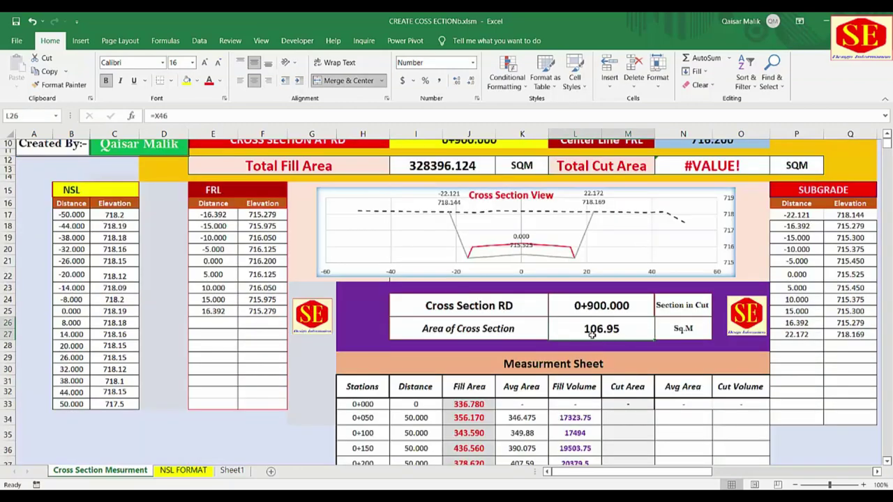
scroll(654, 350, "down", 6)
scroll(652, 346, "down", 2)
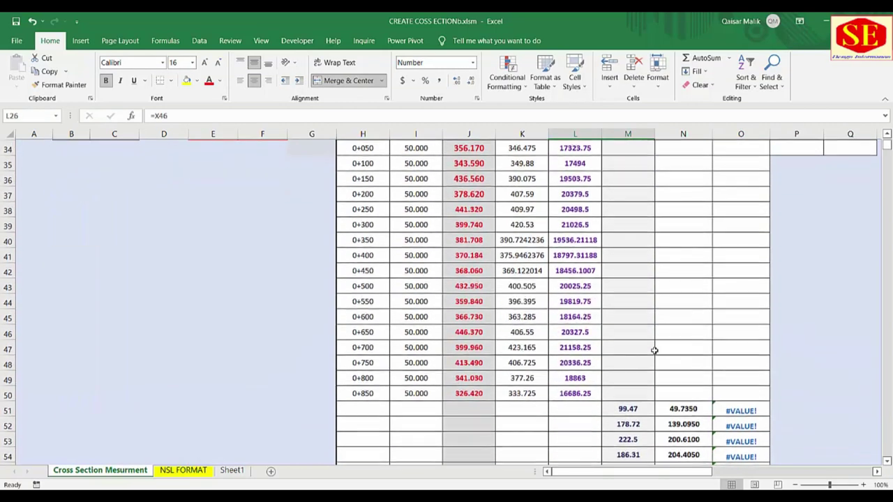
left_click(627, 406)
type("106.95")
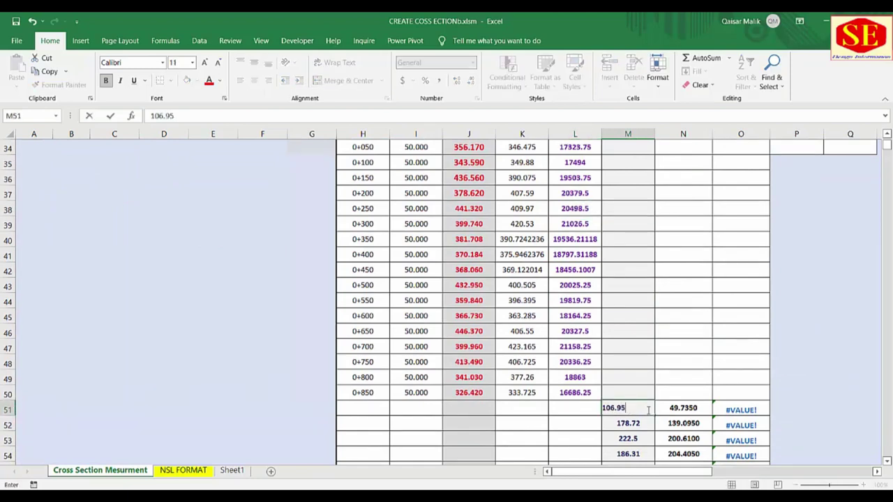
key("Return")
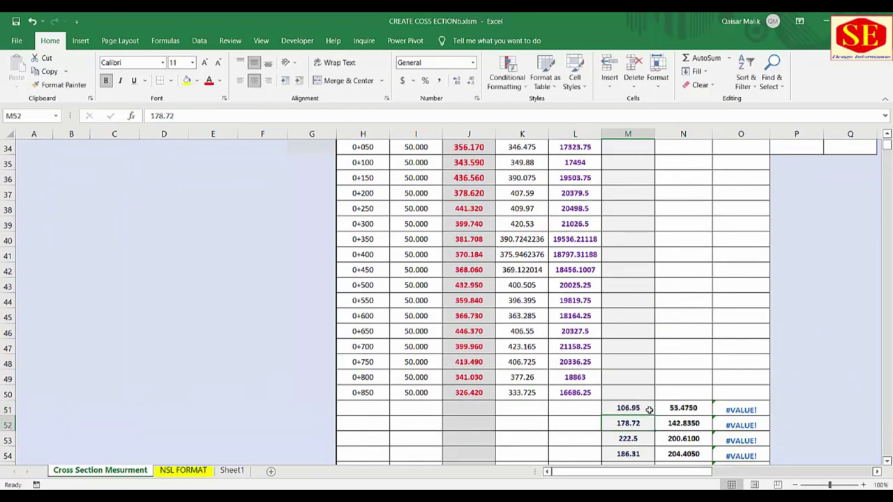
Step: Review the Fill Area and Cut Area columns of the measurement table
scroll(629, 381, "up", 5)
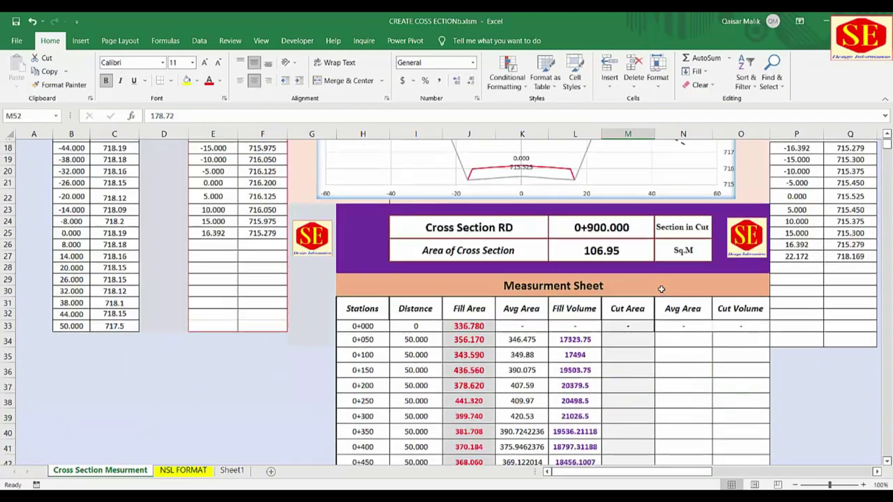
scroll(649, 319, "up", 1)
left_click(472, 330)
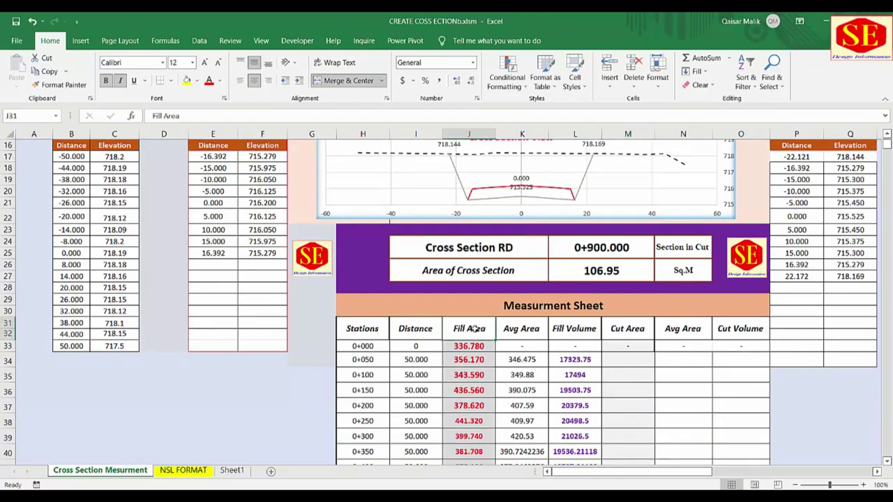
left_click(638, 333)
scroll(630, 405, "down", 4)
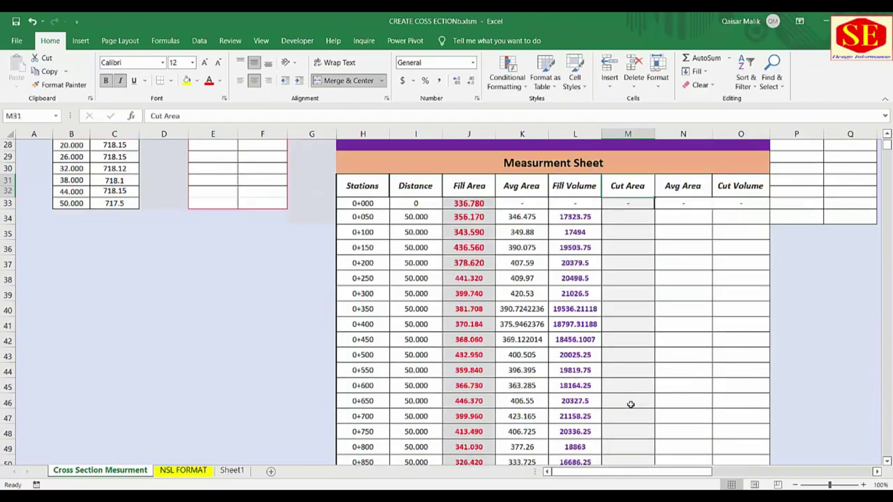
scroll(629, 349, "down", 5)
scroll(630, 283, "down", 1)
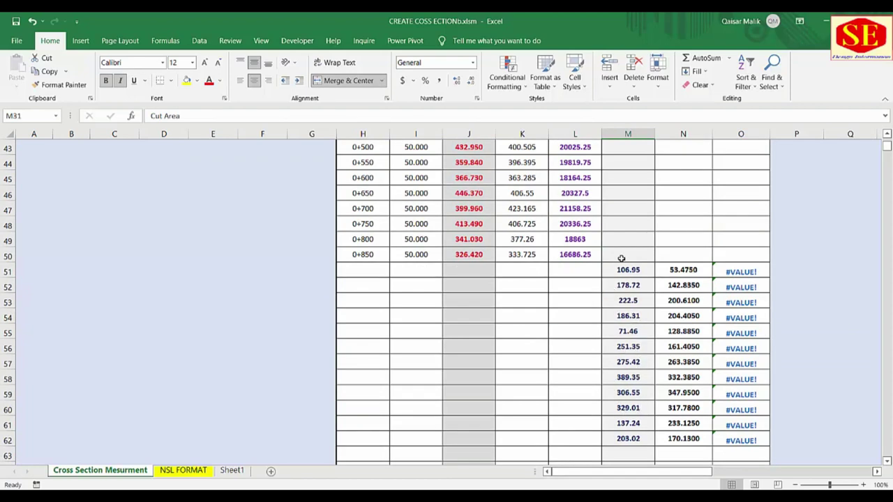
scroll(621, 258, "up", 4)
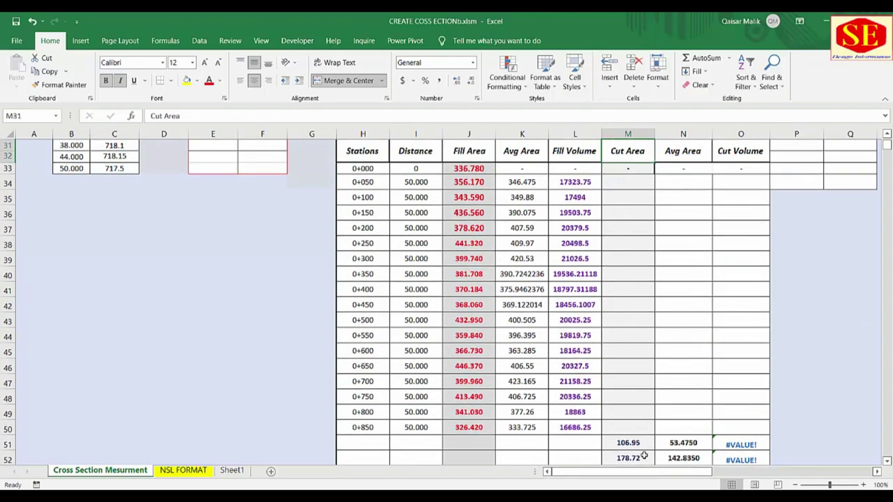
scroll(644, 376, "down", 2)
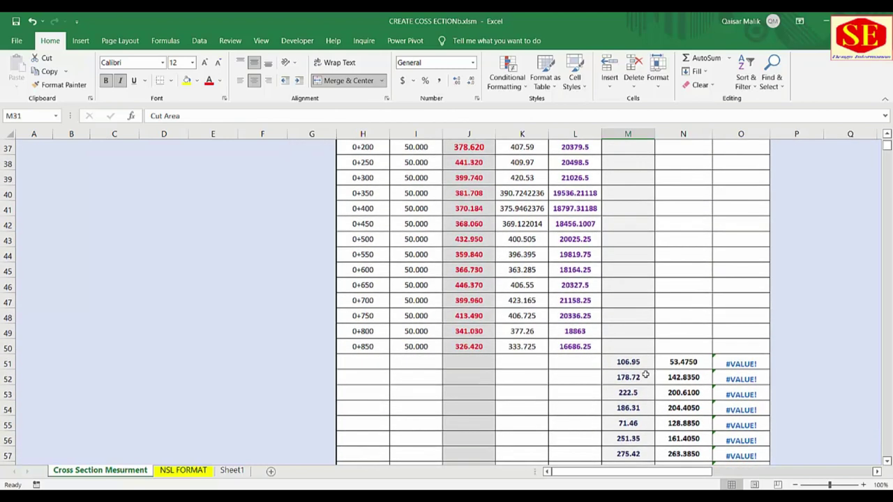
scroll(645, 376, "down", 1)
scroll(645, 373, "down", 1)
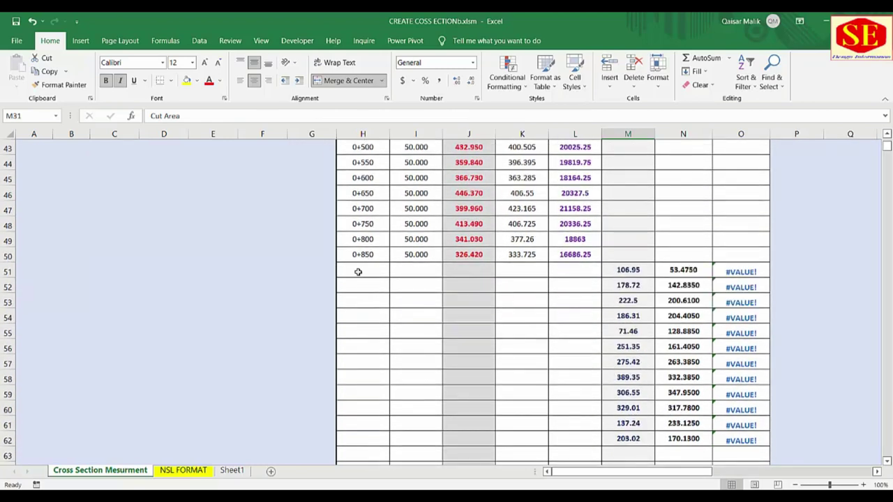
Step: Fill J51 down to J62 with 0 fill area for stations 0+900 through 1+450
left_click(477, 271)
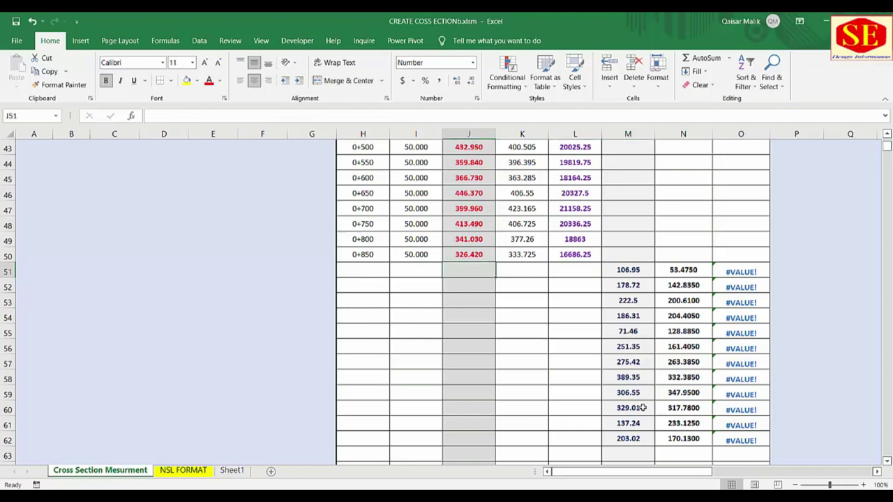
type("0")
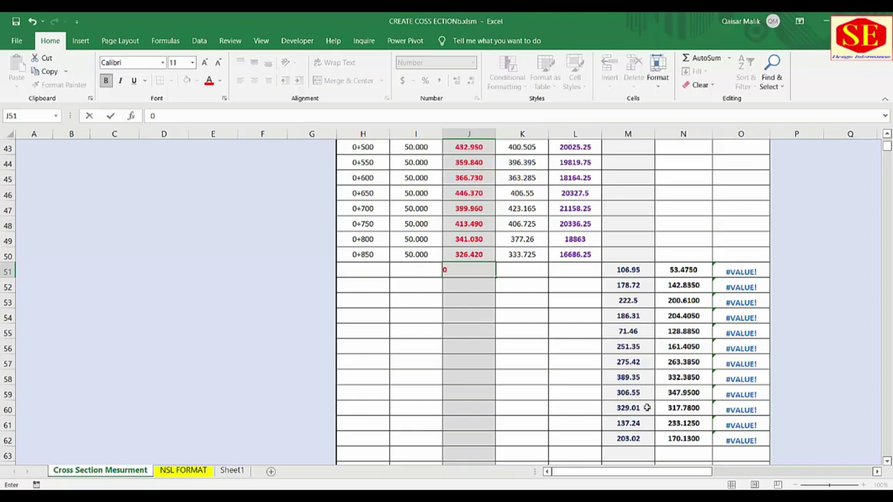
key("Return")
type("0")
key("Return")
type("0")
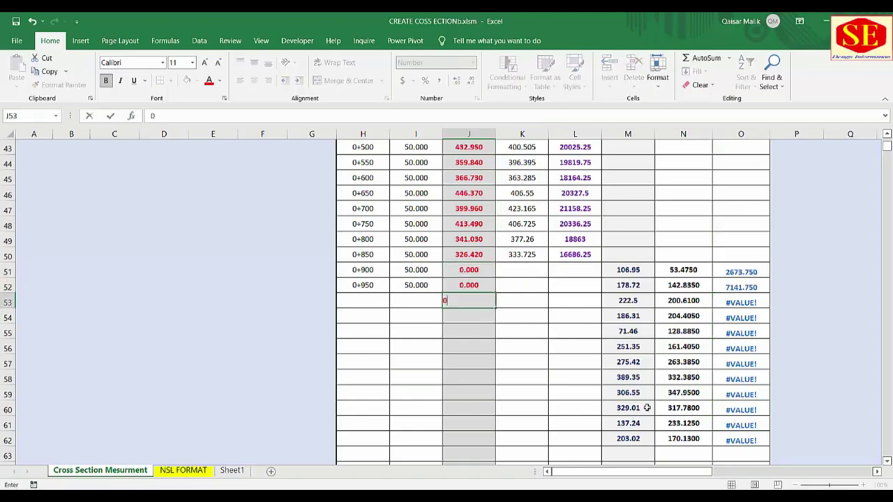
key("Return")
type("0")
key("Return")
type("0")
key("Return")
type("0")
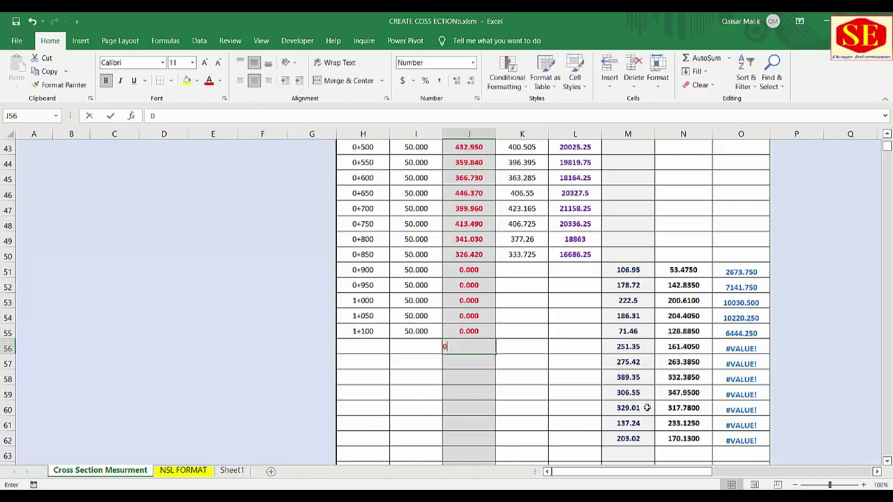
key("Return")
type("0")
key("Return")
type("0")
key("Return")
type("0 ")
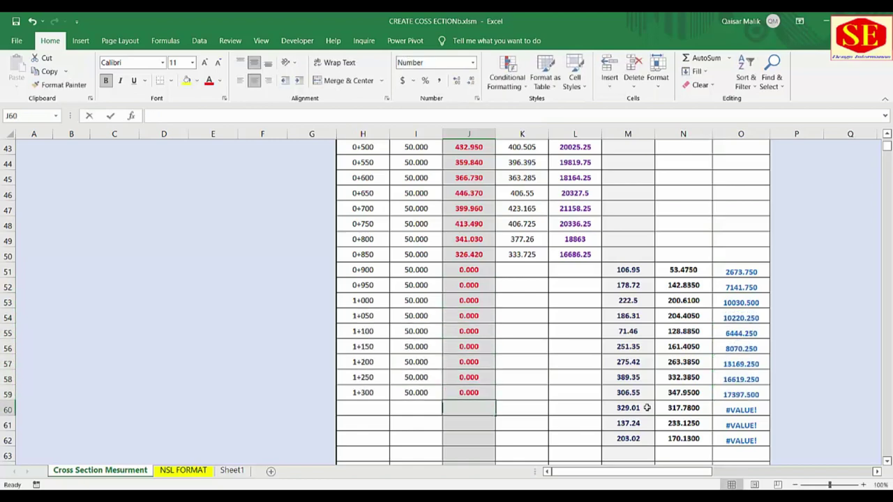
type("0")
key("Return")
type("0")
key("Return")
type("0")
key("Return")
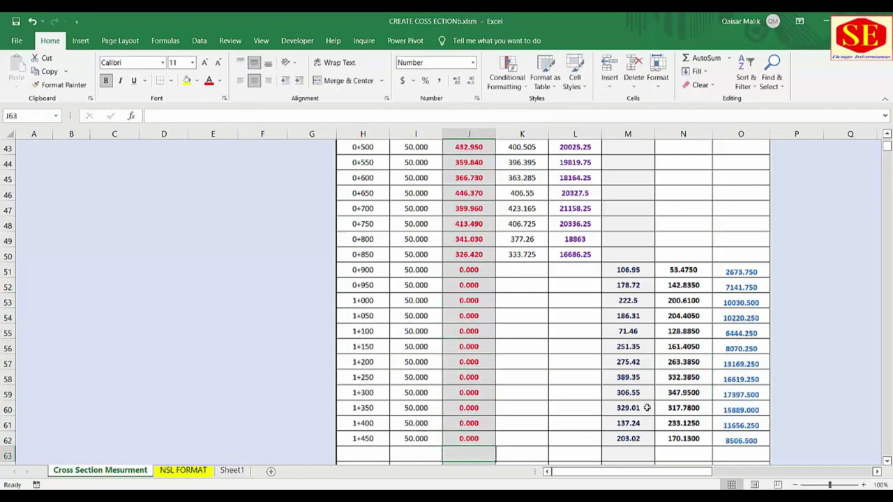
scroll(482, 342, "up", 1)
scroll(471, 324, "up", 1)
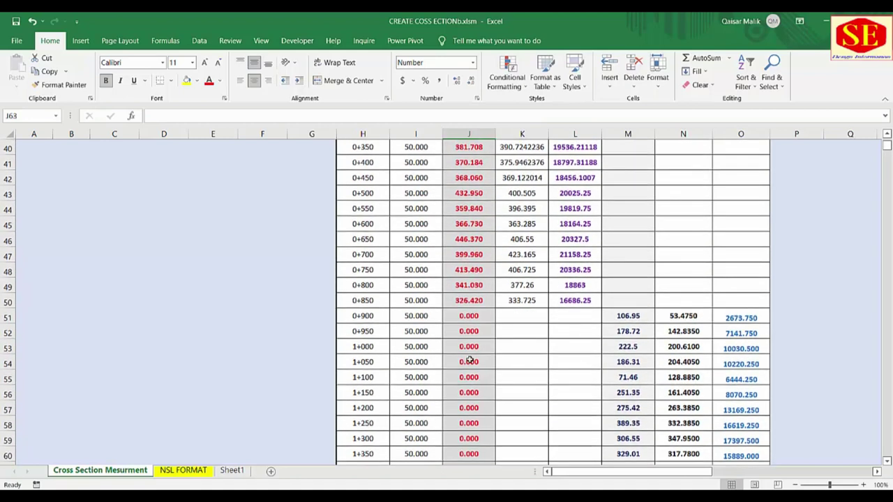
scroll(477, 314, "up", 4)
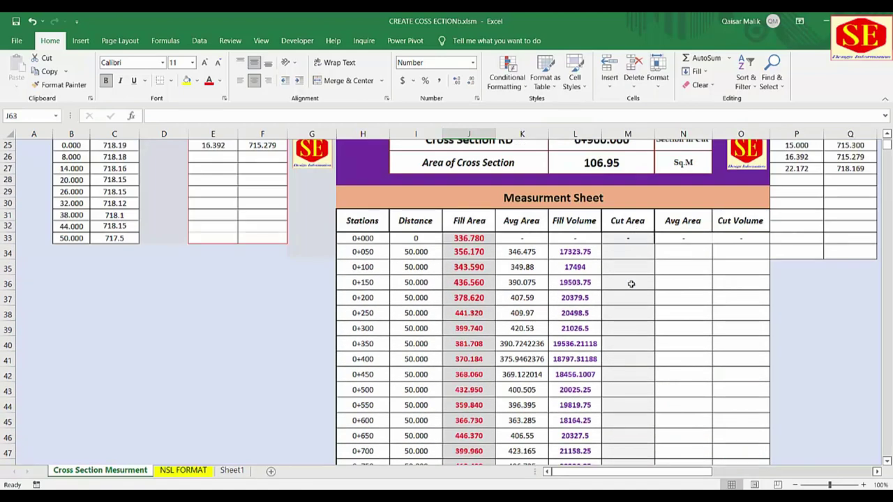
left_click(471, 237)
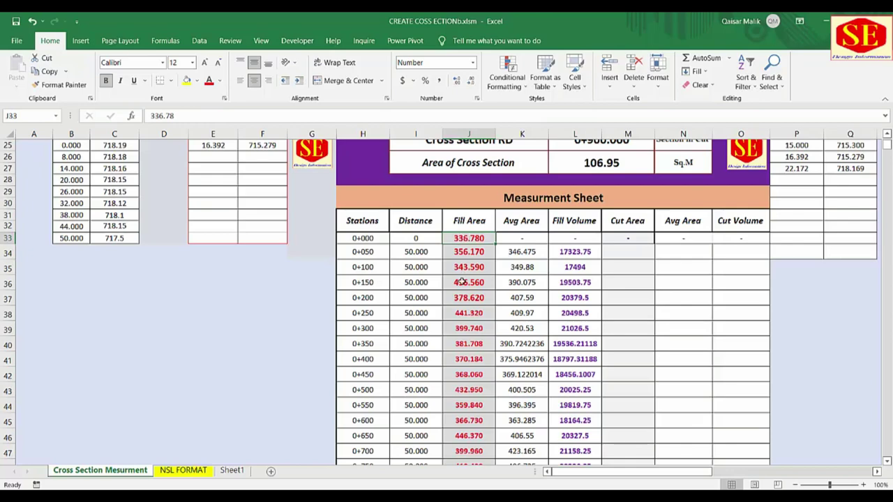
scroll(464, 307, "down", 2)
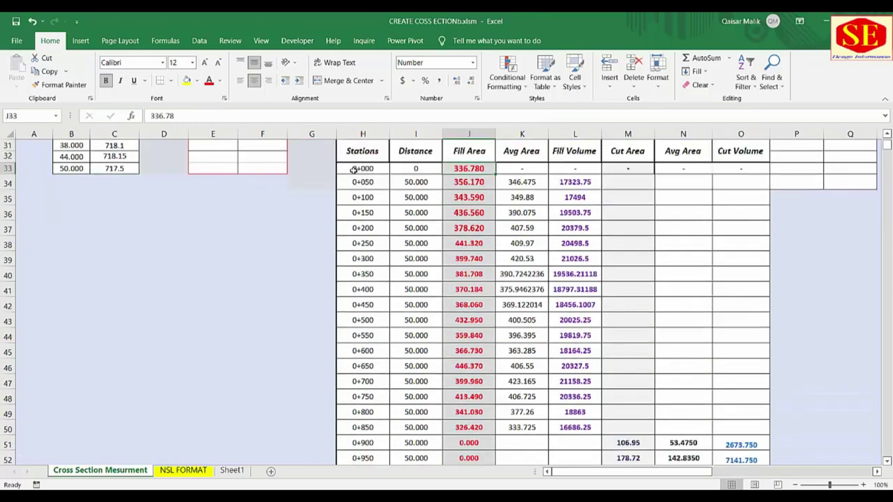
scroll(366, 329, "down", 1)
scroll(512, 293, "down", 3)
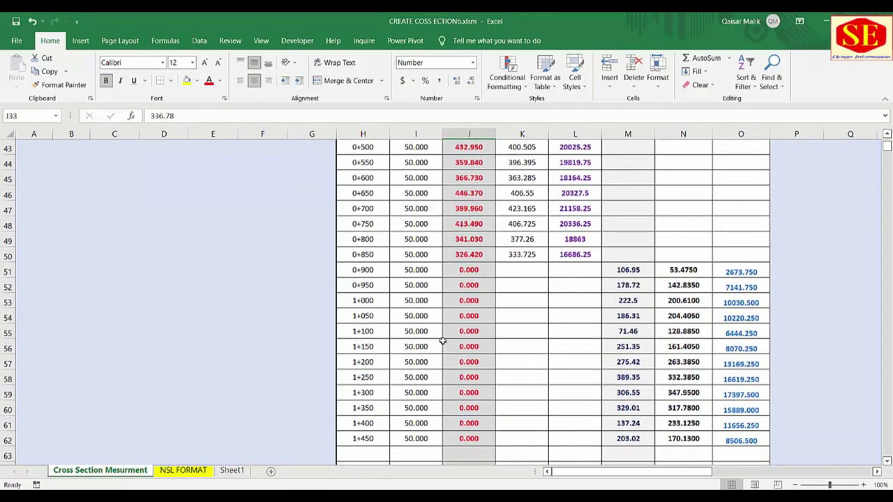
scroll(509, 300, "up", 1)
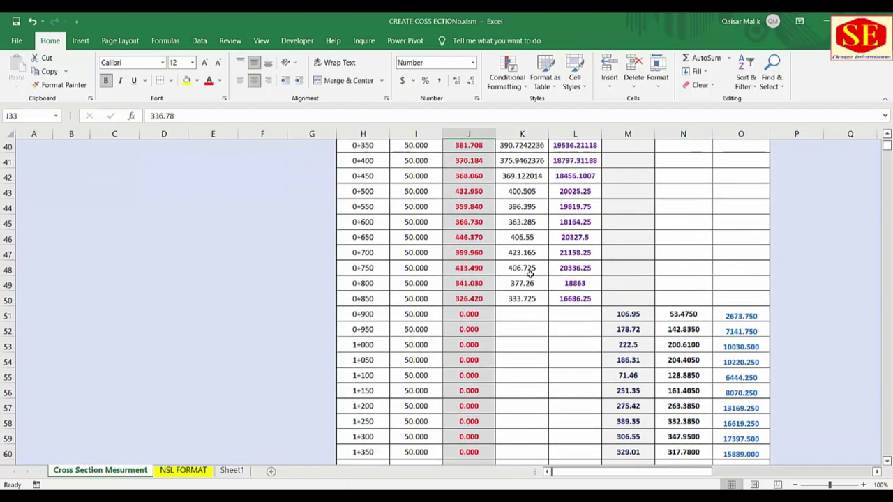
scroll(604, 354, "down", 1)
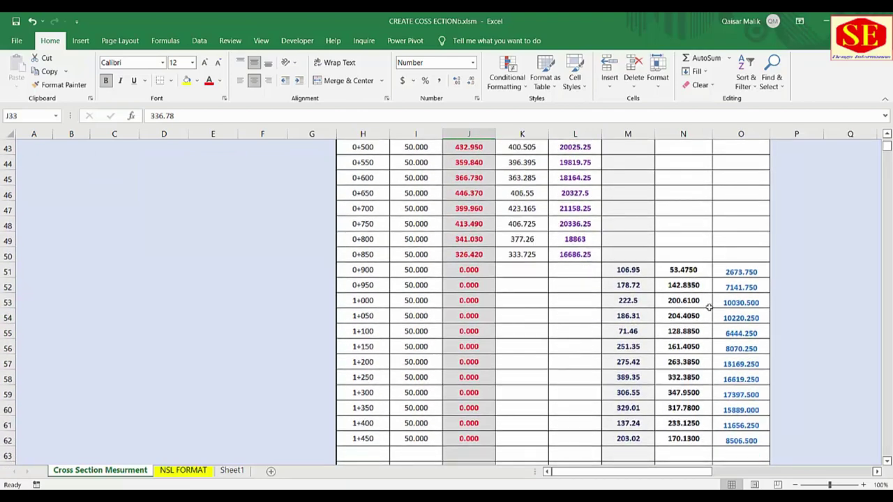
scroll(678, 340, "up", 7)
scroll(678, 340, "up", 4)
scroll(656, 279, "up", 3)
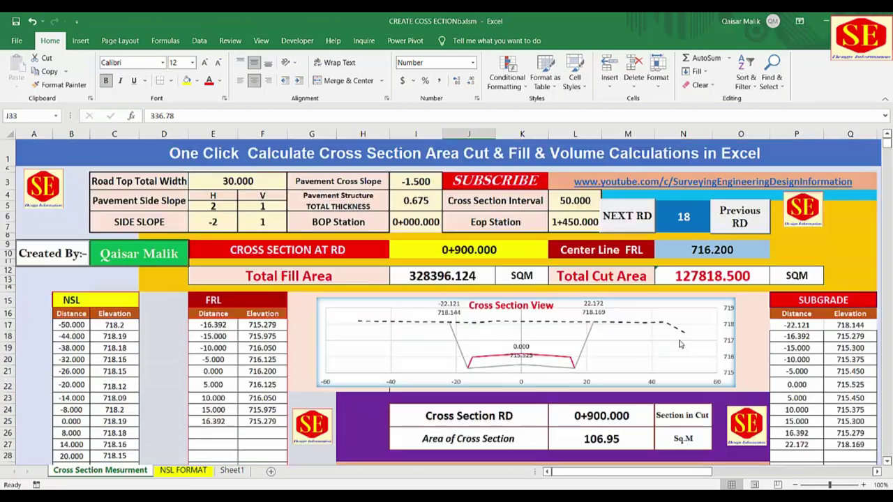
Step: Advance three RDs to 1+050 and change its cut area in M54 to 195.87
left_click(624, 225)
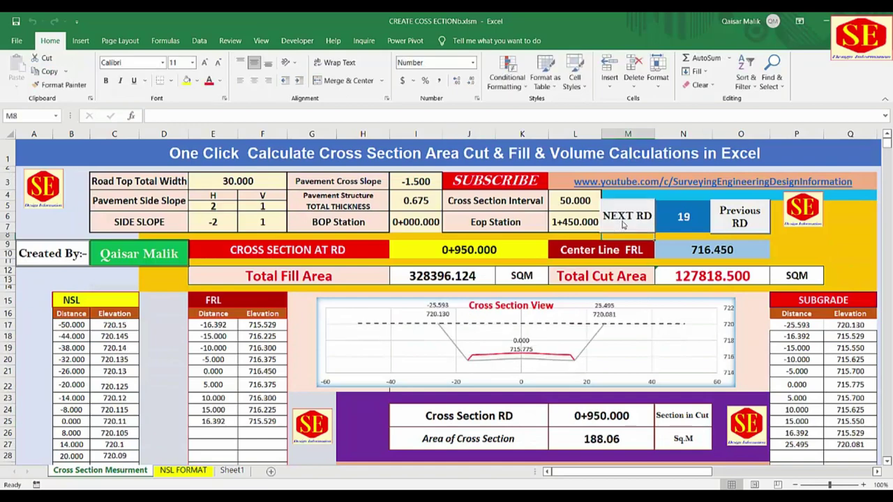
left_click(624, 224)
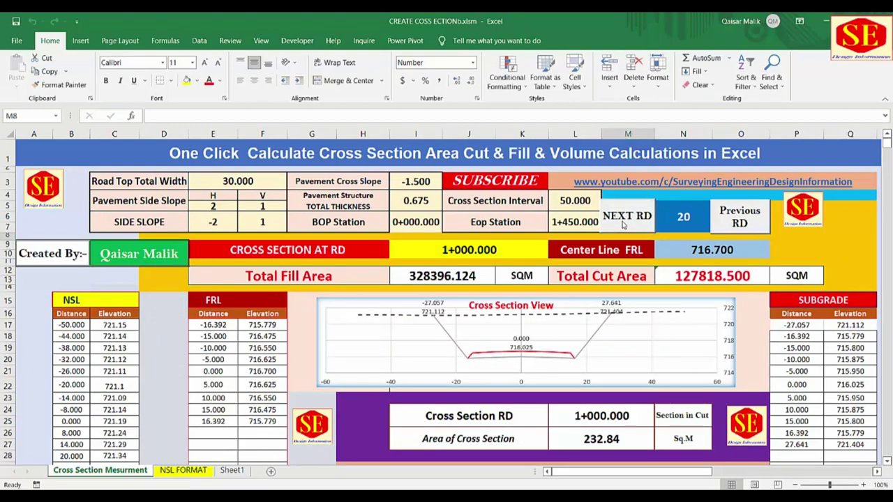
left_click(624, 224)
scroll(624, 224, "down", 4)
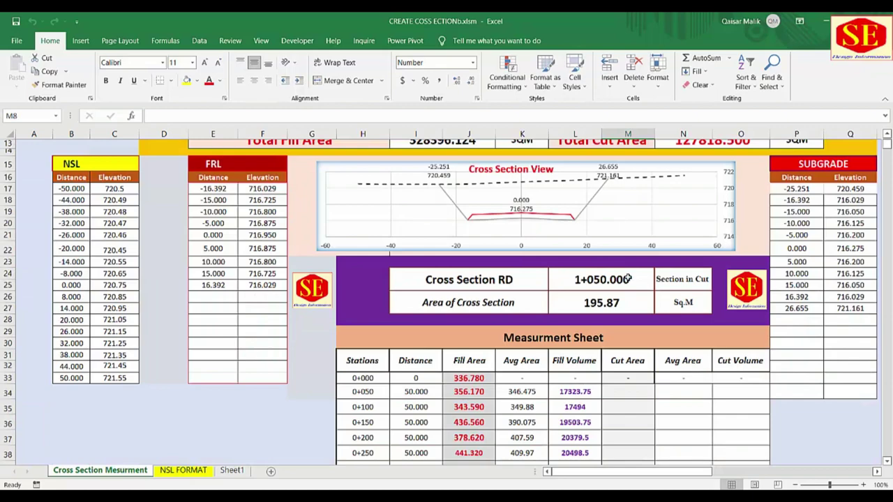
scroll(641, 355, "down", 4)
scroll(642, 353, "down", 3)
scroll(644, 351, "down", 3)
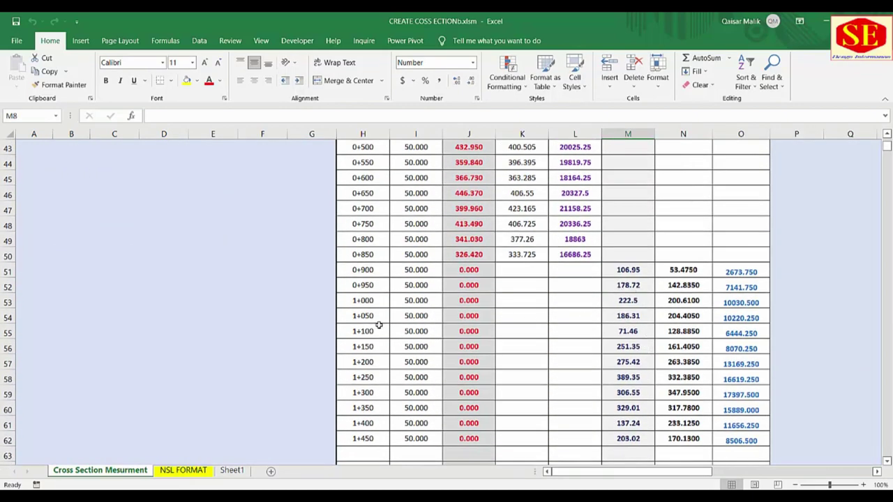
left_click(612, 317)
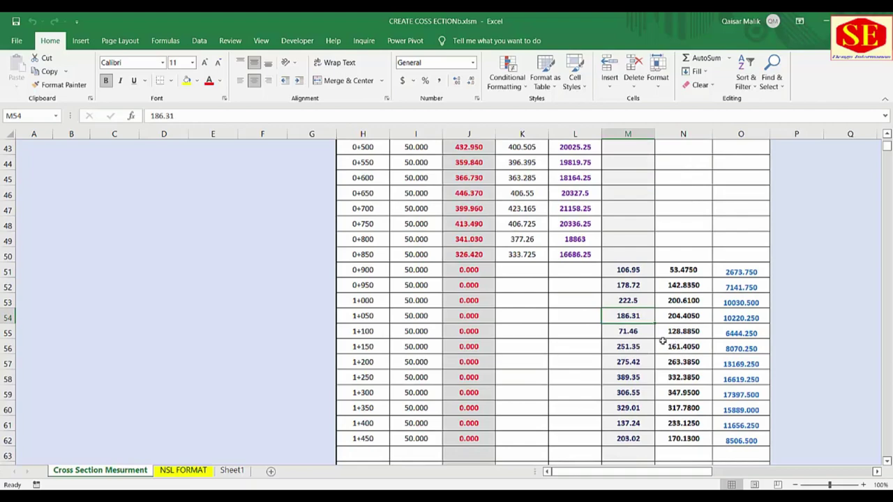
scroll(662, 340, "up", 6)
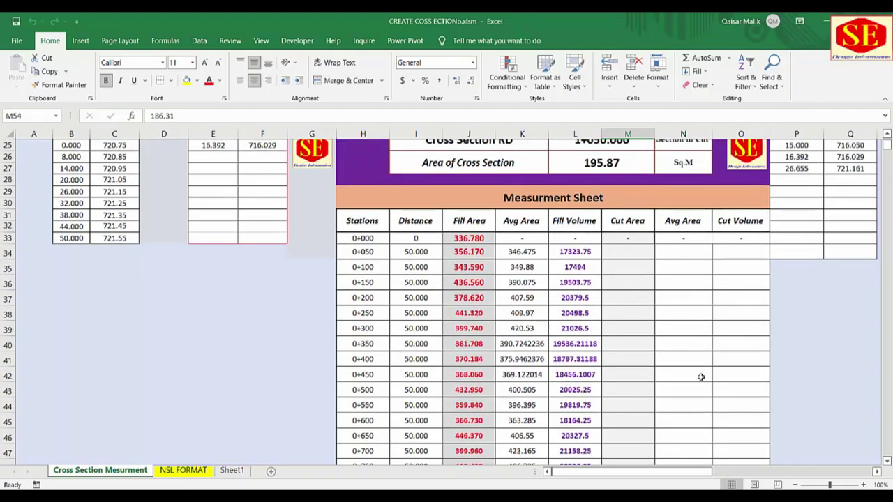
scroll(701, 376, "down", 5)
type("195")
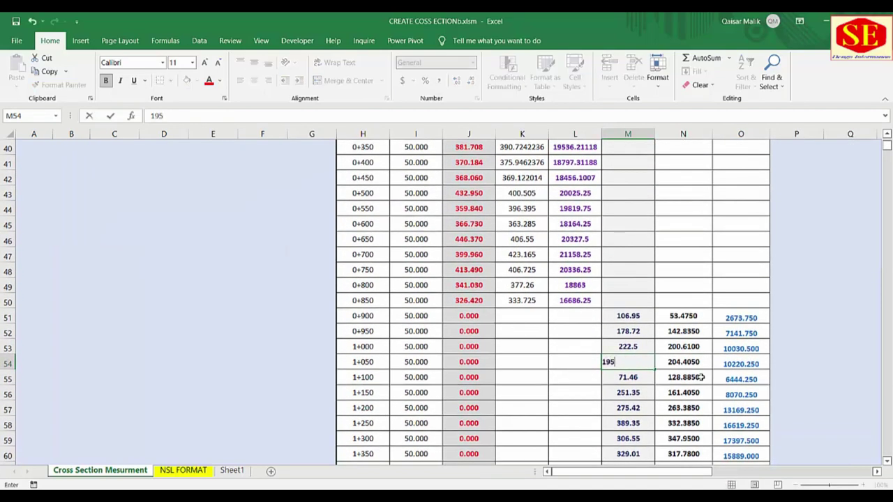
type(".87")
key("Return")
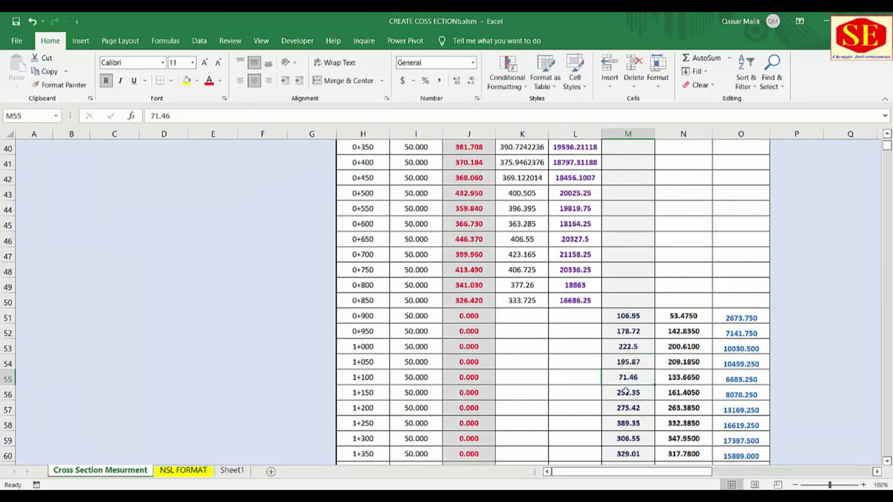
scroll(629, 438, "down", 2)
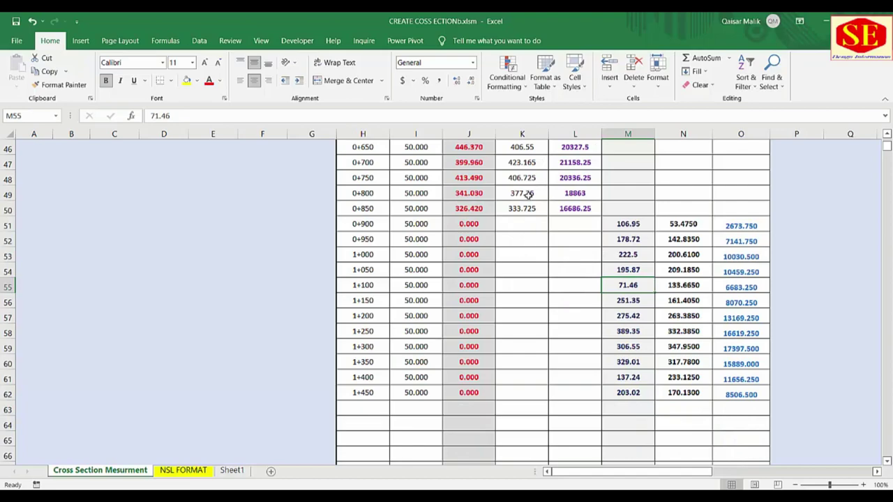
scroll(528, 195, "up", 6)
scroll(528, 196, "up", 6)
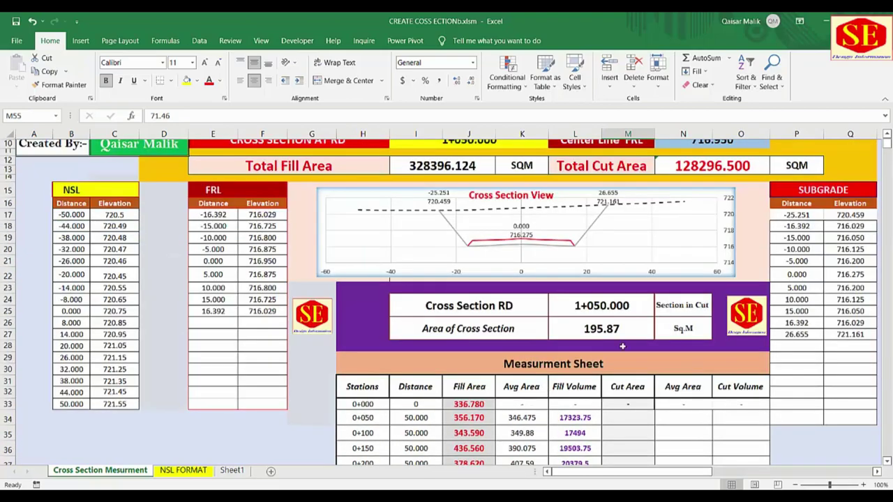
scroll(622, 346, "up", 1)
scroll(622, 346, "up", 1)
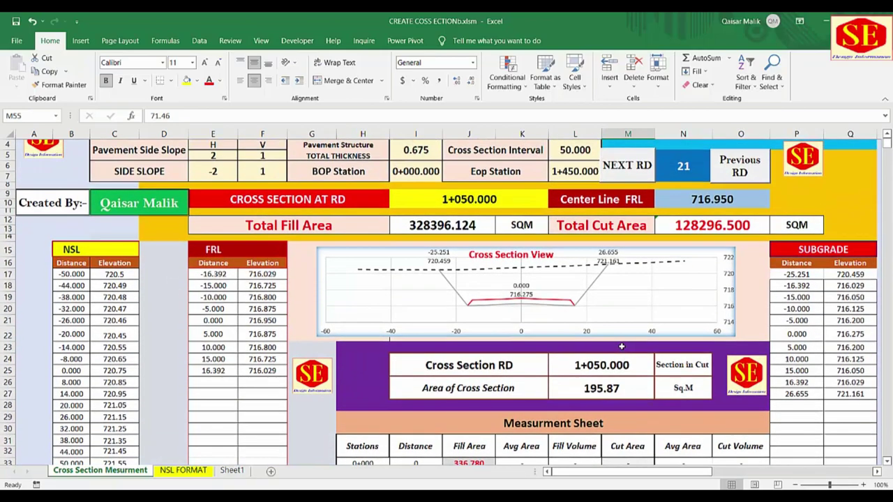
left_click(457, 223)
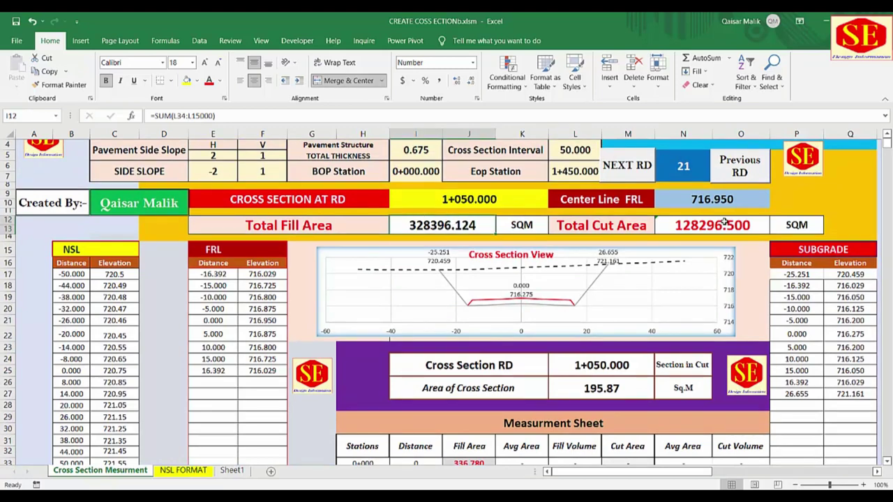
left_click(710, 226)
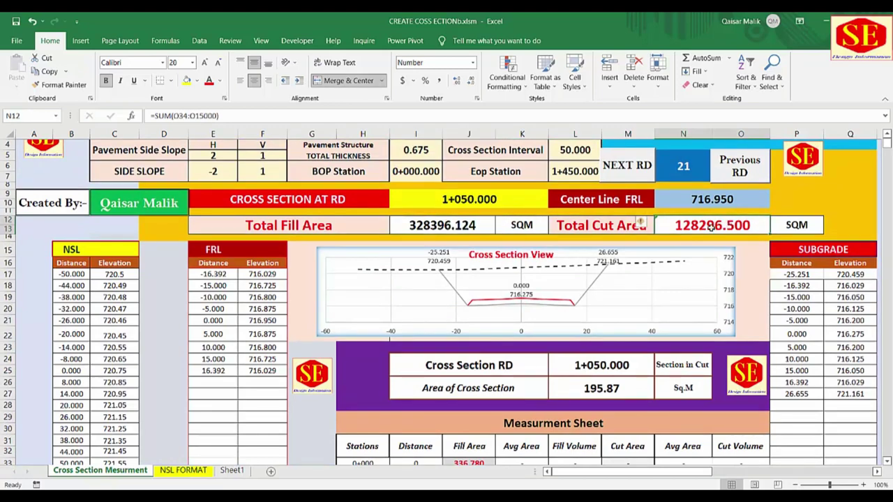
left_click(316, 224)
left_click(442, 225)
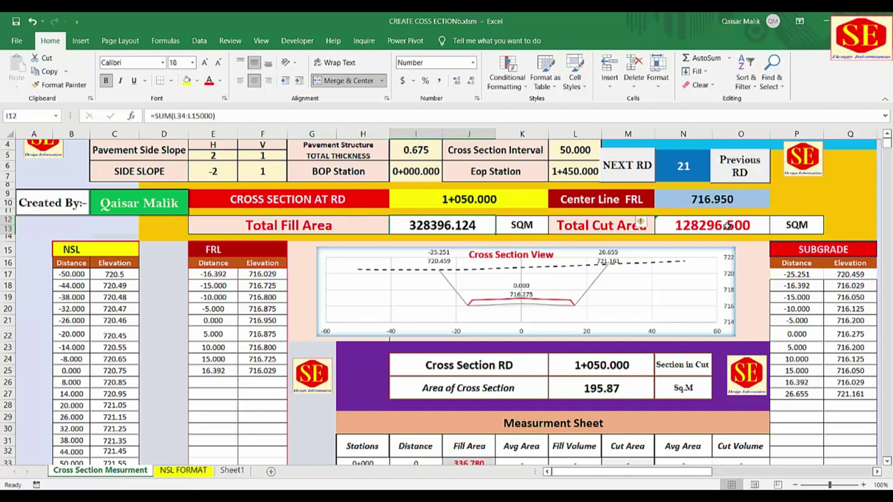
left_click(726, 227)
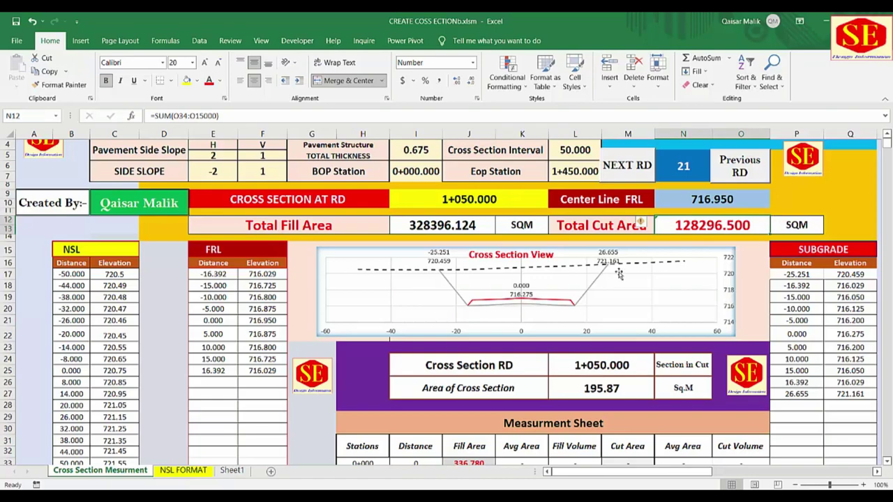
scroll(510, 246, "up", 1)
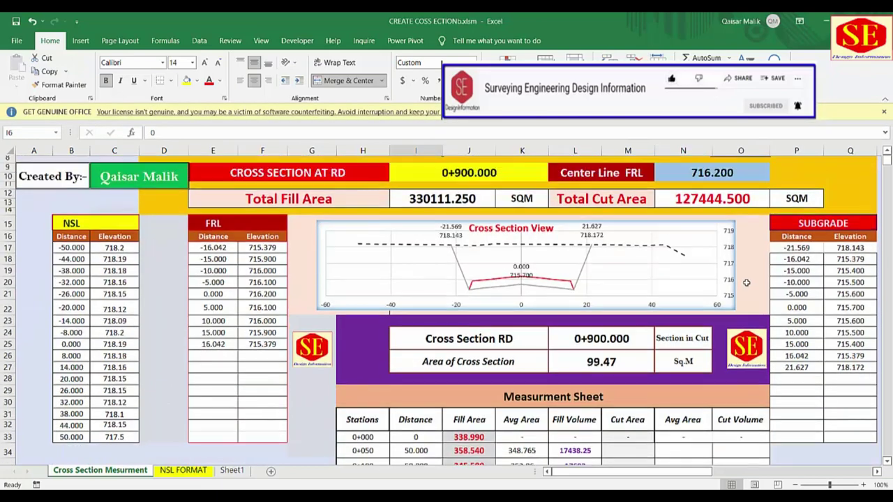
Step: Change the total fill and cut area units in K12 and P12 to sqf and close the GET GENUINE OFFICE bar
scroll(522, 297, "up", 3)
scroll(522, 297, "up", 3)
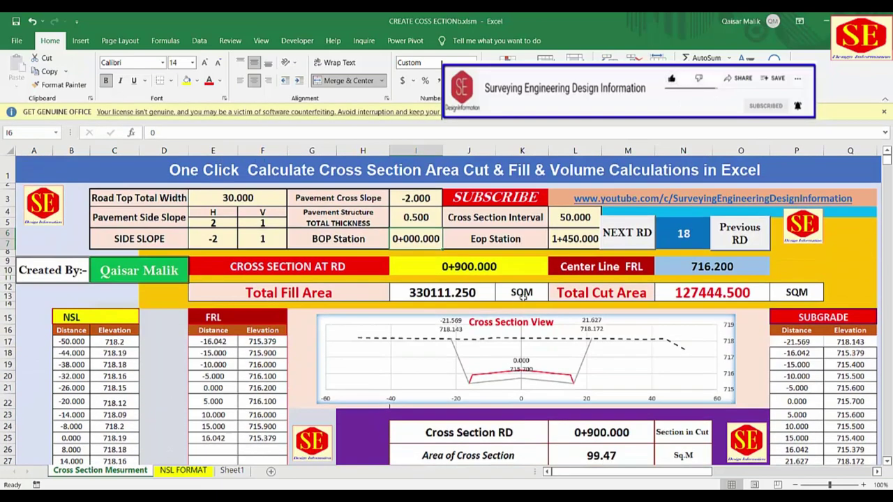
left_click(522, 296)
type("sqf")
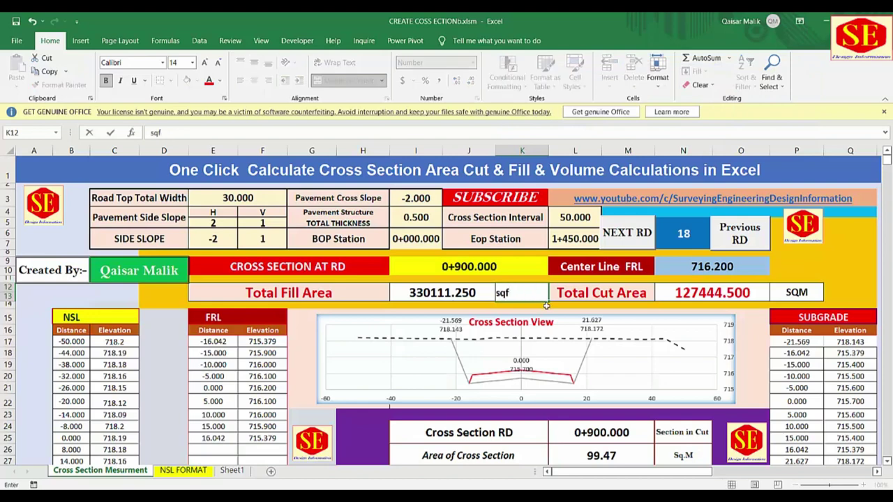
left_click(787, 293)
type("sqf")
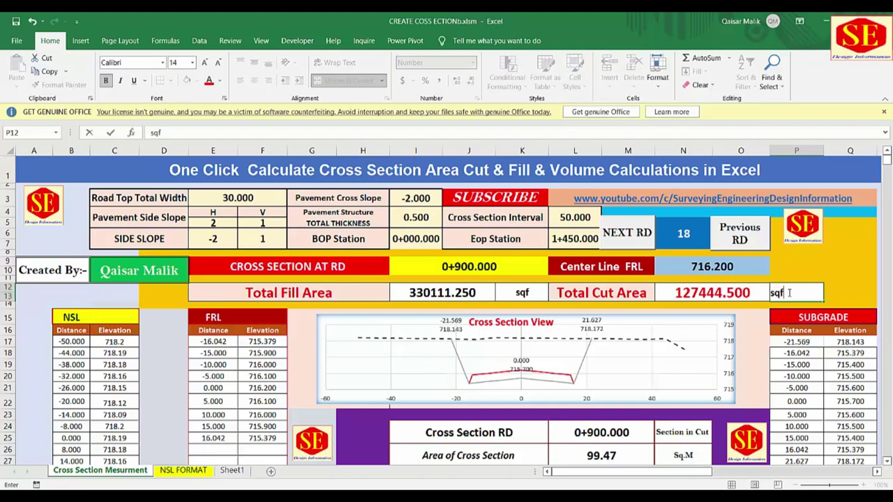
key("Return")
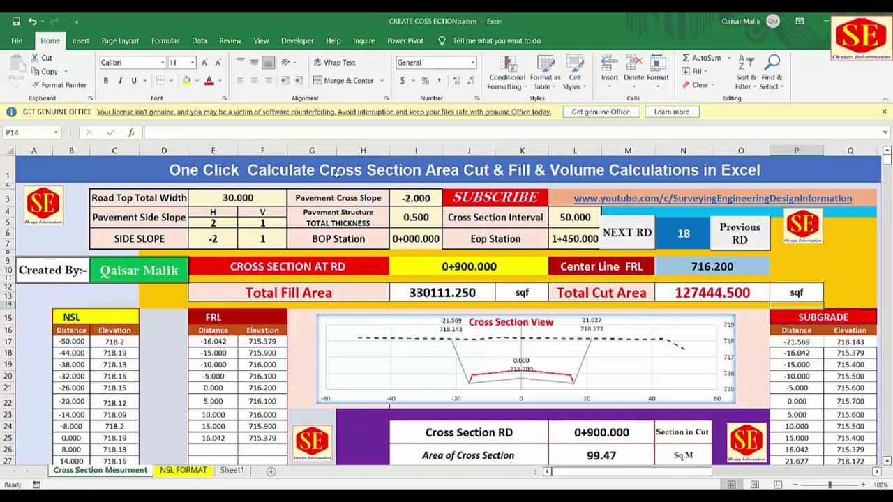
left_click(422, 204)
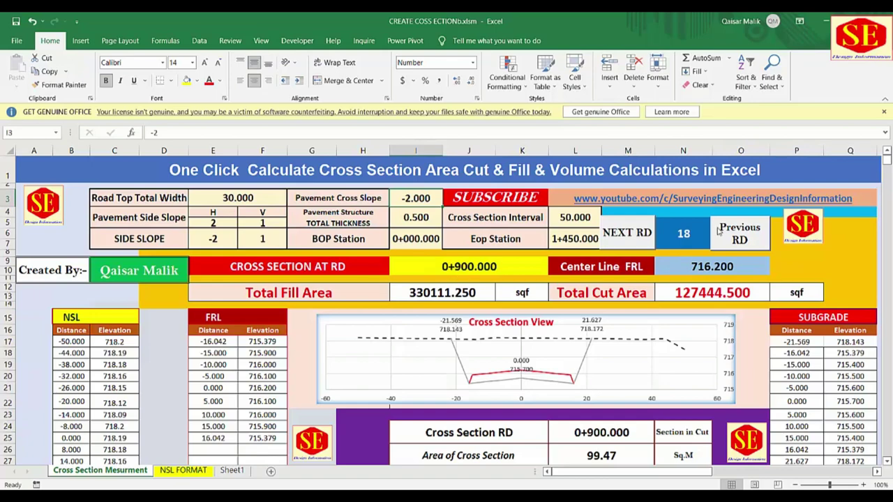
left_click(883, 114)
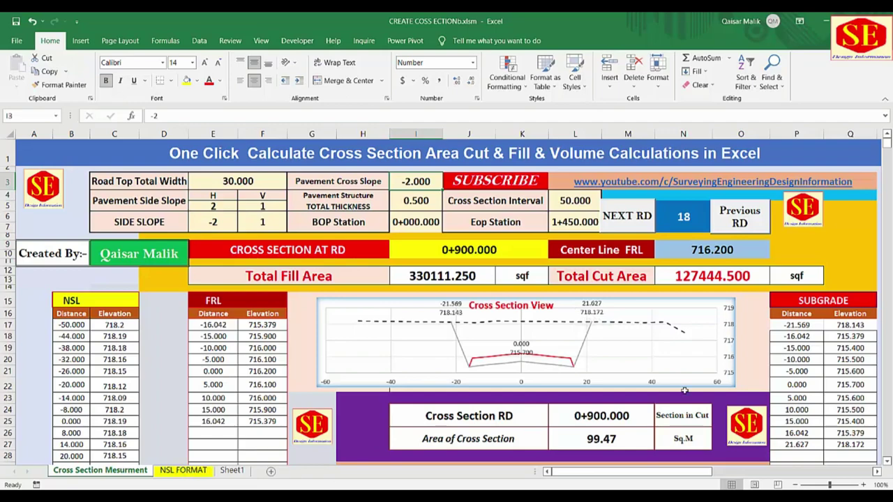
Step: On the NSL FORMAT sheet, inspect the -50 distance and 707.12 elevation in C7:D7 and the next distance
left_click(185, 471)
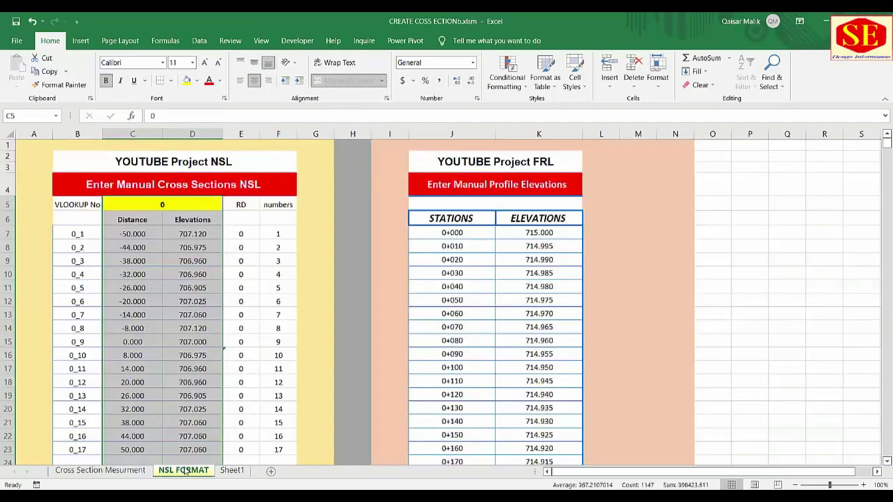
left_click(746, 238)
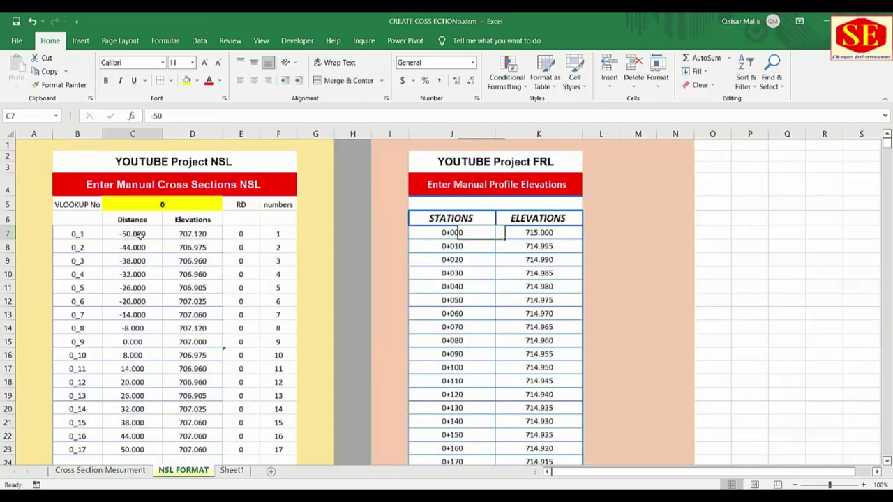
left_click(136, 233)
left_click(204, 236)
left_click(136, 248)
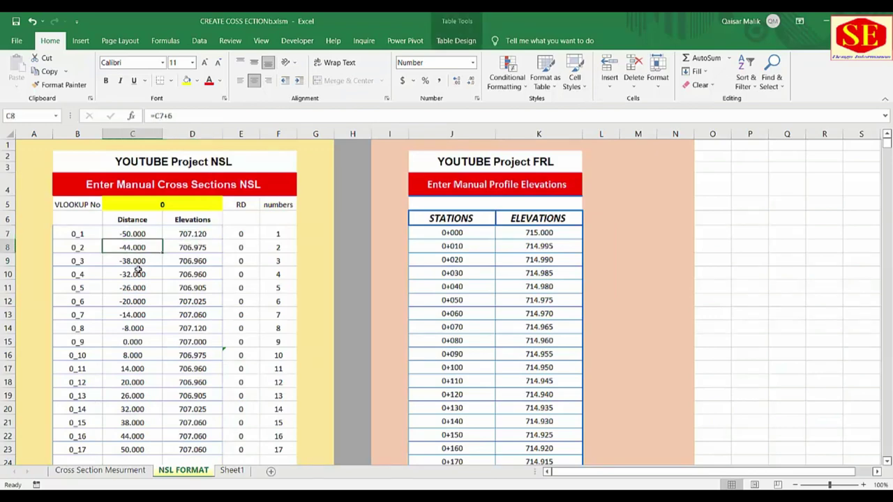
scroll(138, 270, "down", 1)
left_click(130, 200)
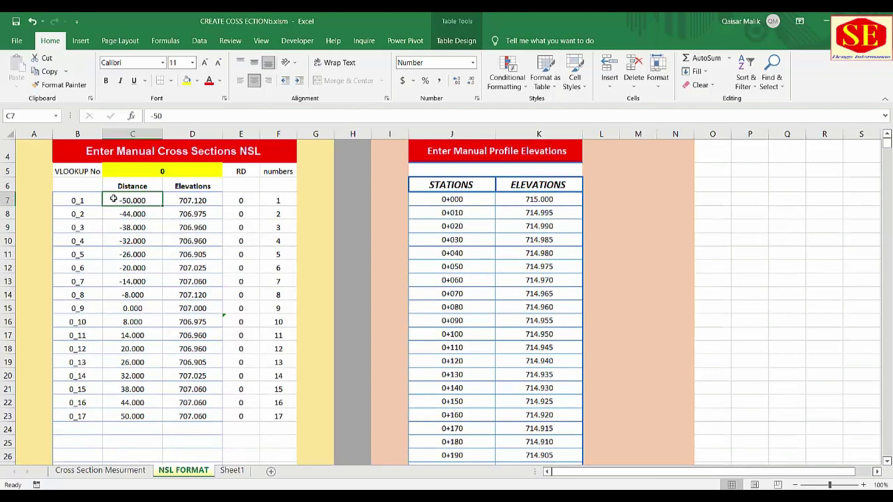
Step: On Sheet1, select the RD 0 distance and elevation block C6:D22
left_click(230, 472)
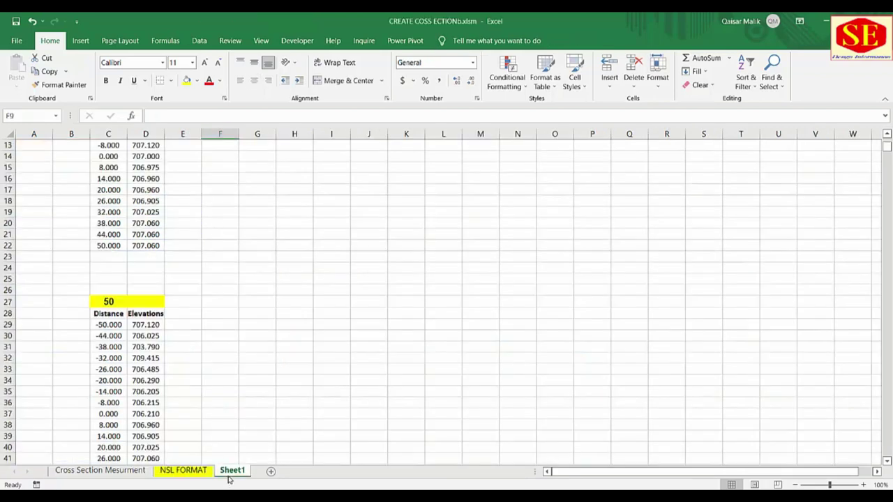
scroll(394, 293, "up", 2)
scroll(394, 292, "up", 3)
left_click(116, 202)
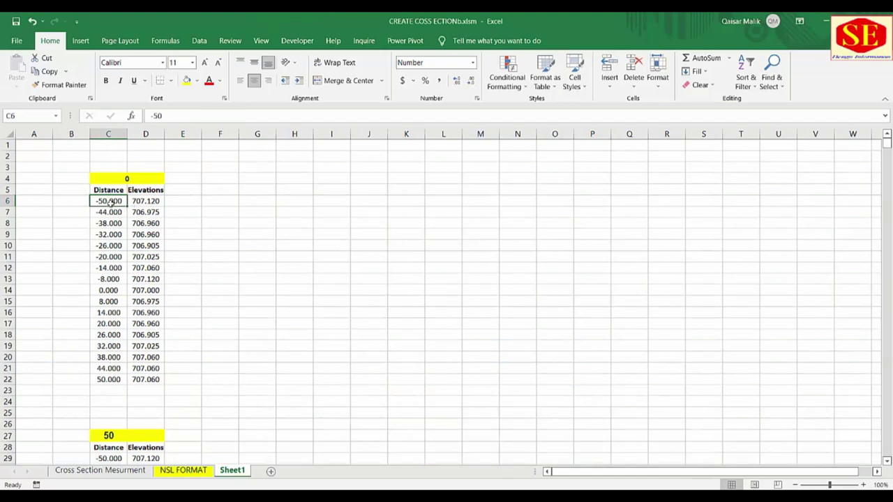
left_click(112, 224)
left_click(120, 201)
key("Right")
left_click(133, 212)
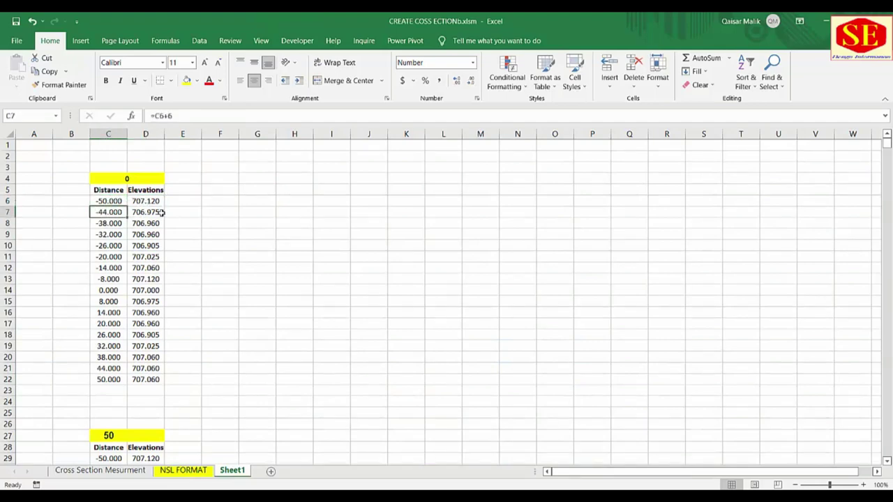
left_click(110, 223)
left_click(110, 201)
left_click_drag(110, 201, 150, 374)
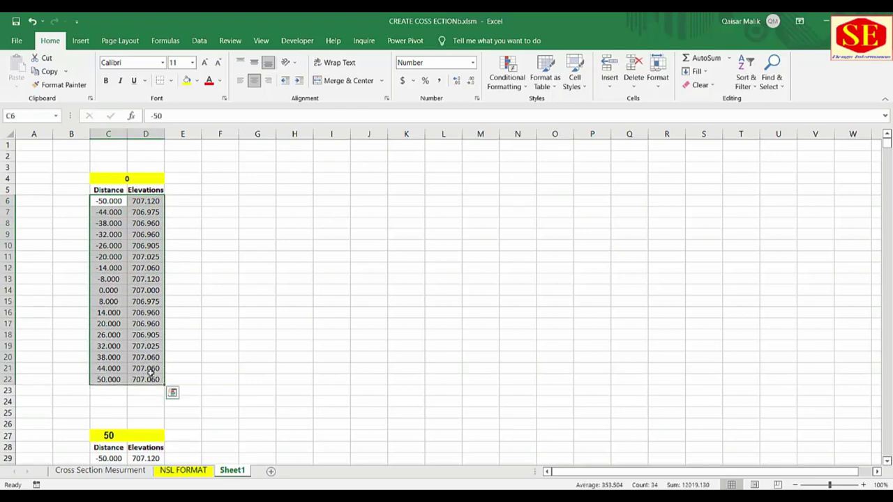
Step: Copy the block and paste it as values into C7 on NSL FORMAT
right_click(103, 212)
left_click(124, 233)
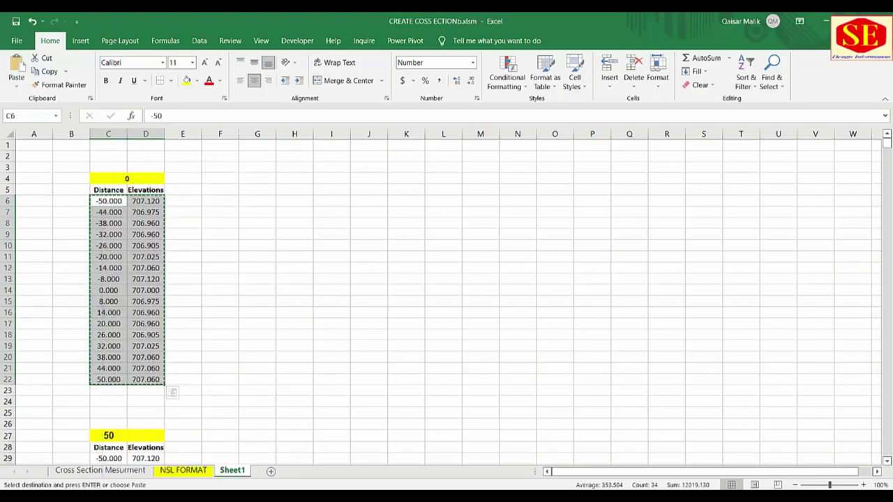
key("ctrl+Page_Up")
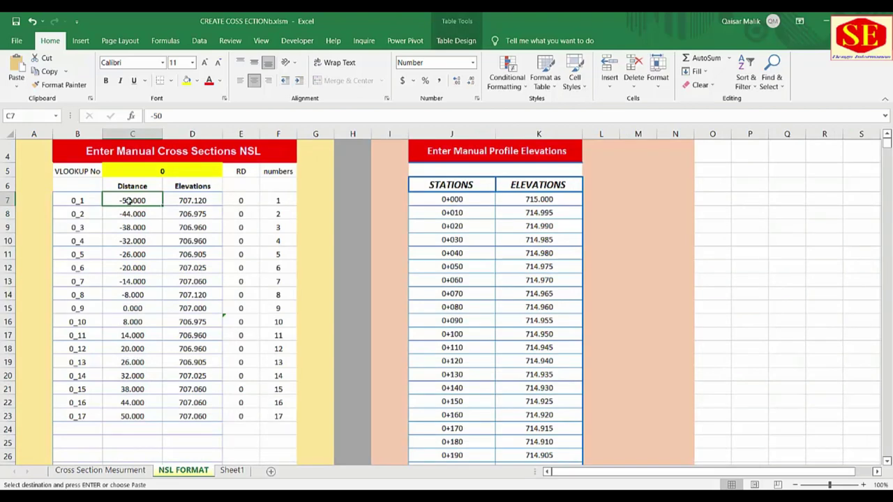
right_click(129, 200)
left_click(170, 248)
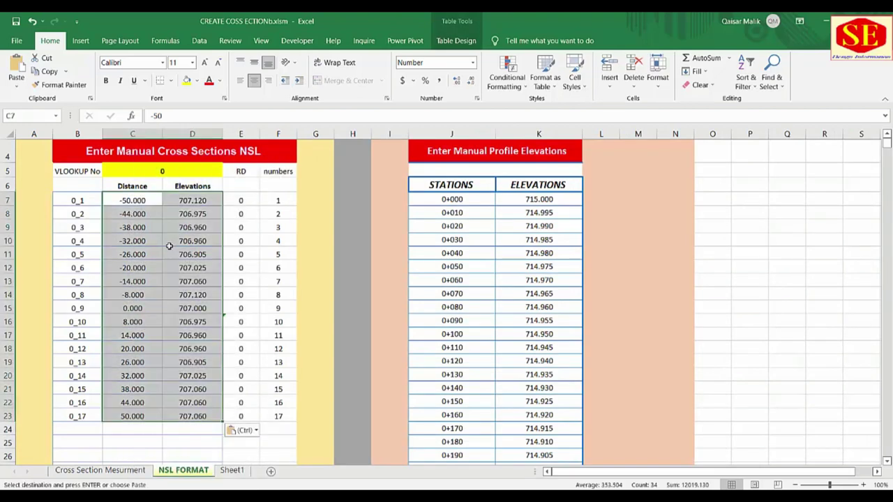
Step: Review the point label, RD and numbers columns and their formulas down to point 0_17
left_click_drag(248, 201, 263, 411)
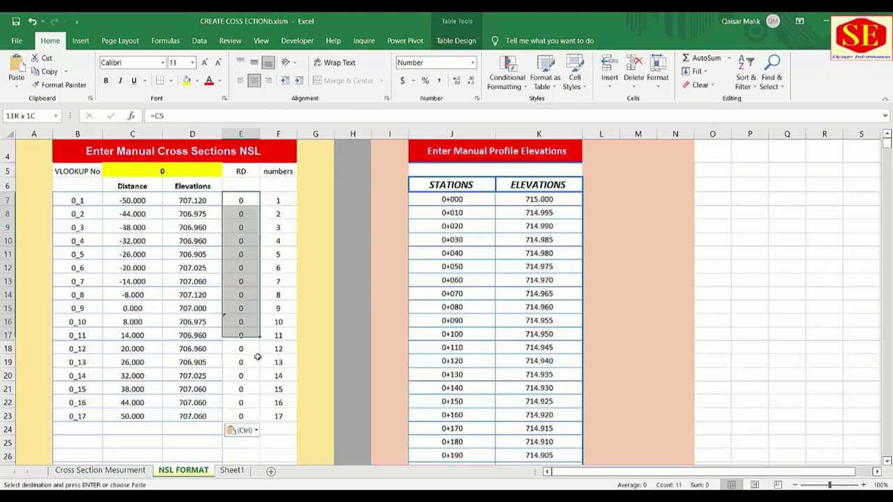
left_click_drag(281, 205, 279, 416)
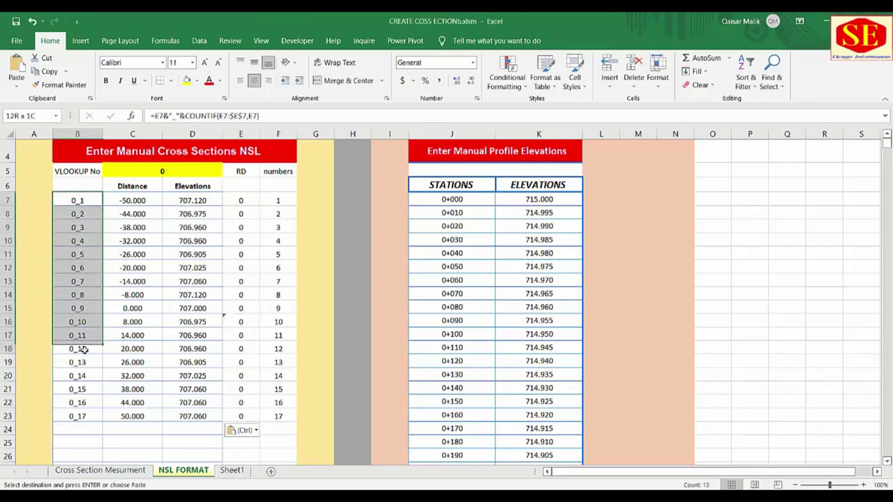
left_click_drag(87, 200, 78, 416)
key("ctrl+shift+Down")
key("shift+Right")
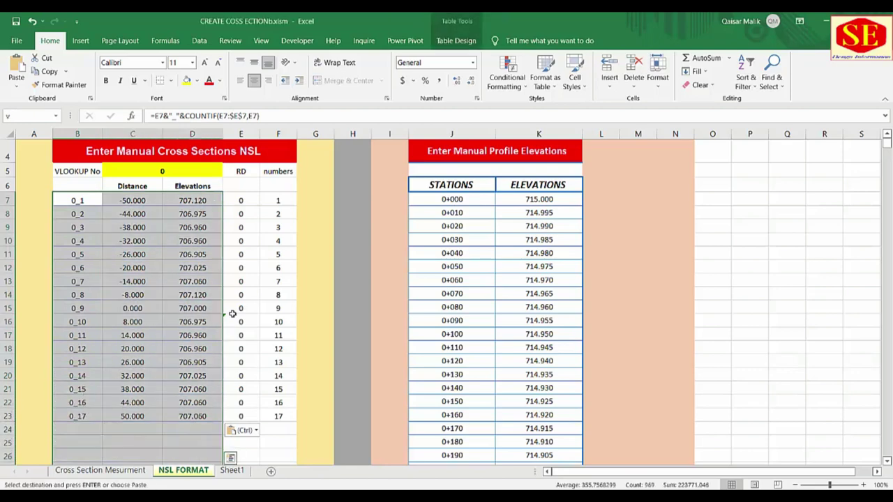
left_click(229, 295)
left_click(72, 417)
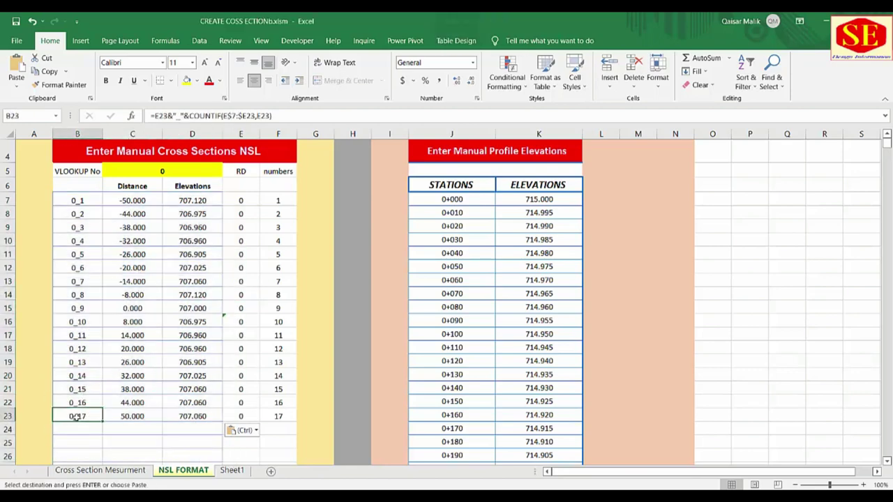
scroll(188, 399, "down", 1)
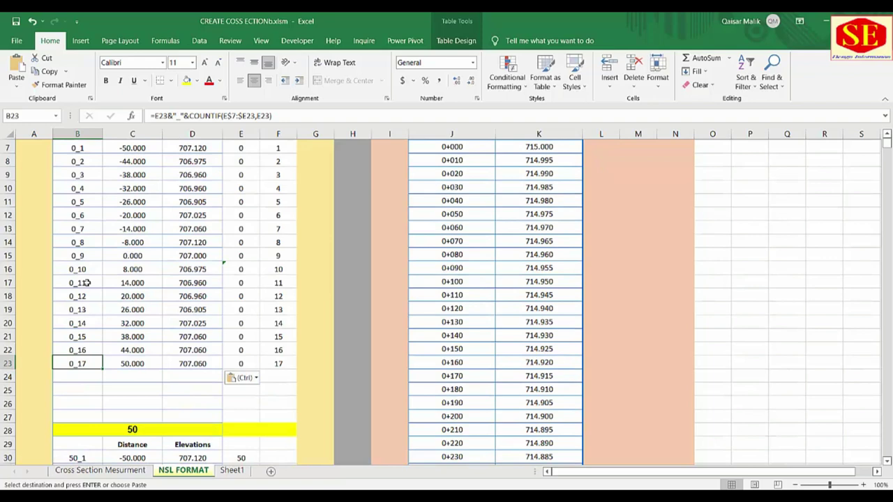
left_click(78, 269)
Step: Delete the distances and elevations of points 0_10 to 0_17 in C16:D23
left_click_drag(124, 269, 180, 365)
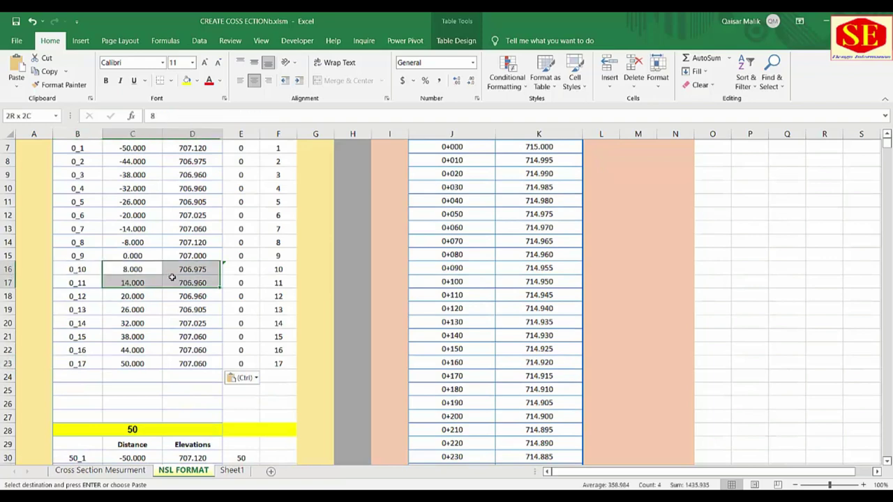
key("Delete")
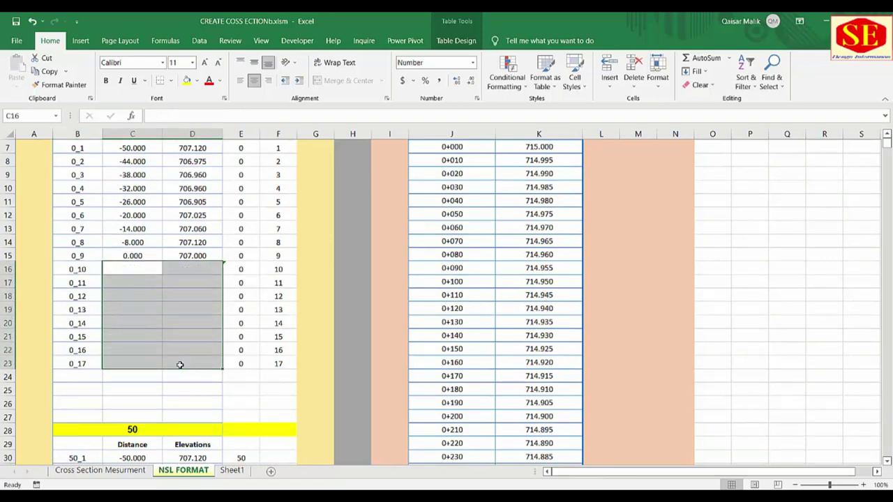
scroll(180, 365, "up", 2)
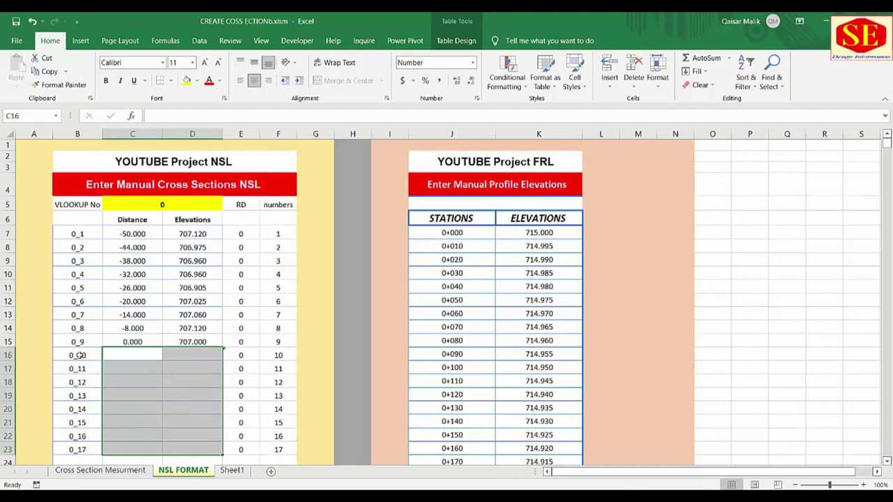
left_click(136, 342)
key("Right")
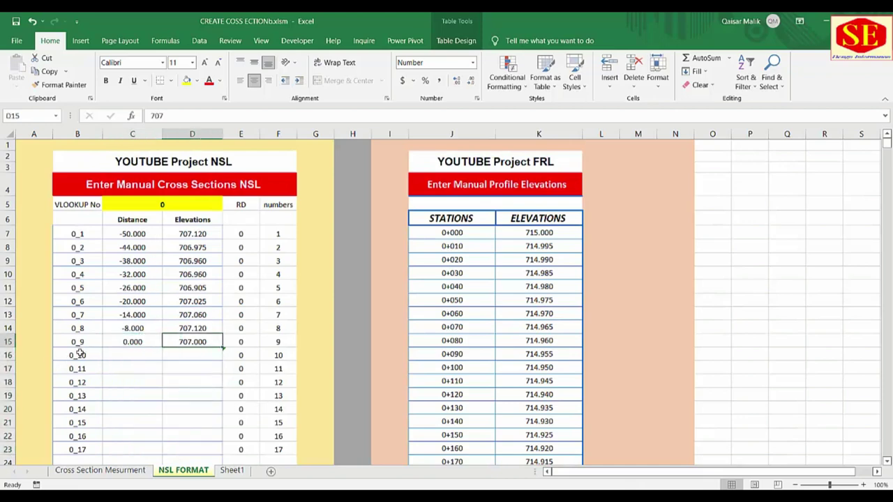
Step: Delete the point labels 0_10 to 0_17 in B16:B23
left_click_drag(79, 354, 77, 449)
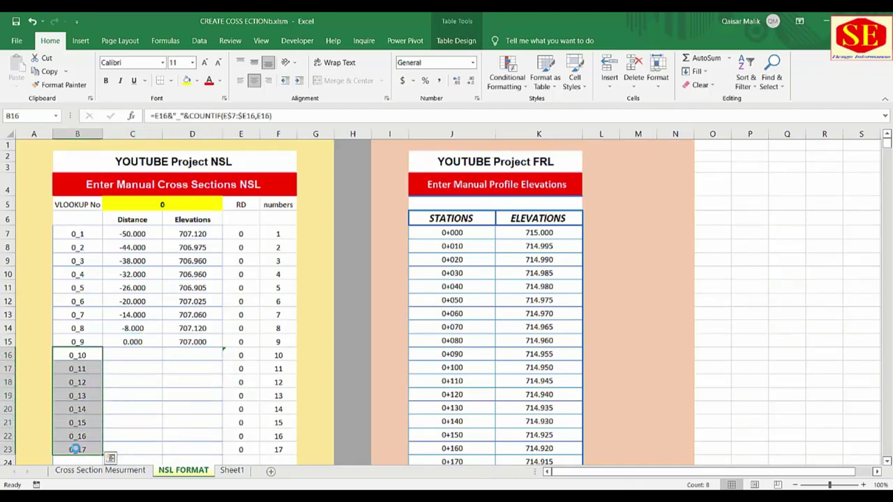
key("Delete")
left_click(81, 351)
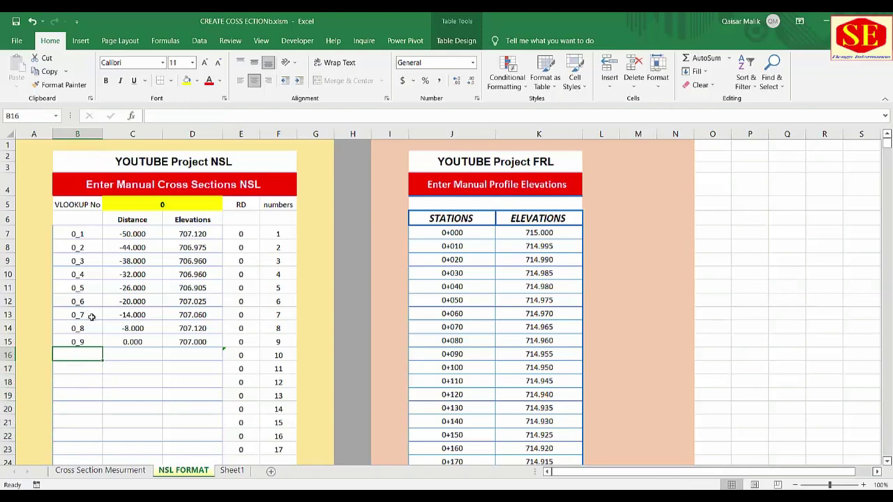
left_click(92, 341)
Step: Extend the point label formula and the RD formula down to row 26
scroll(94, 342, "down", 2)
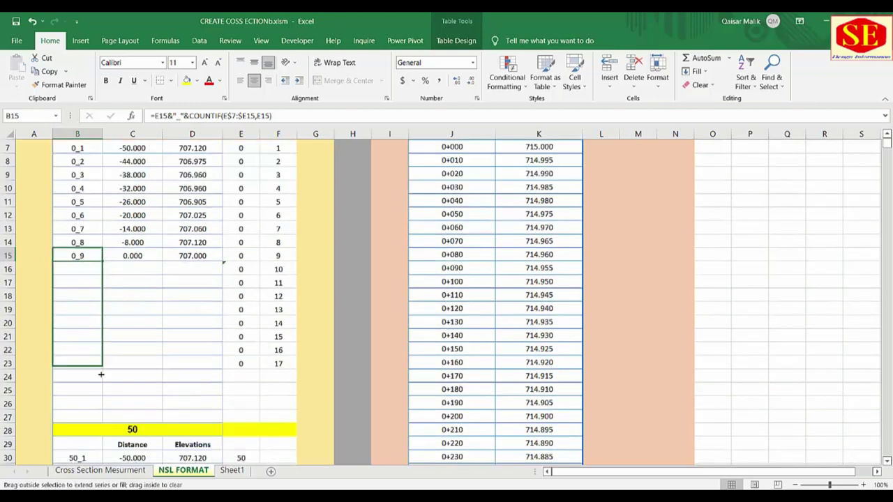
left_click_drag(103, 261, 100, 415)
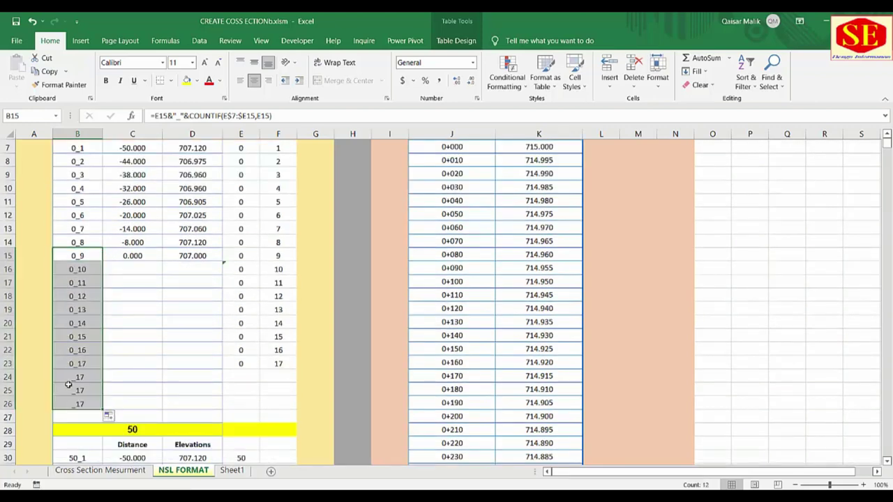
left_click(241, 363)
mouse_move(259, 369)
left_mouse_down()
mouse_move(257, 418)
mouse_move(256, 408)
left_mouse_up()
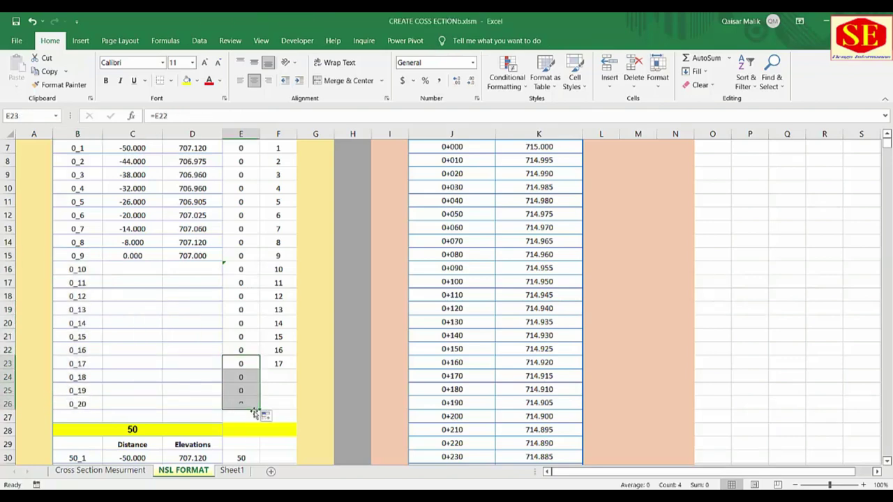
Step: Copy the nine distance/elevation pairs from C7:D15 and paste them into C16:D24
left_click(132, 266)
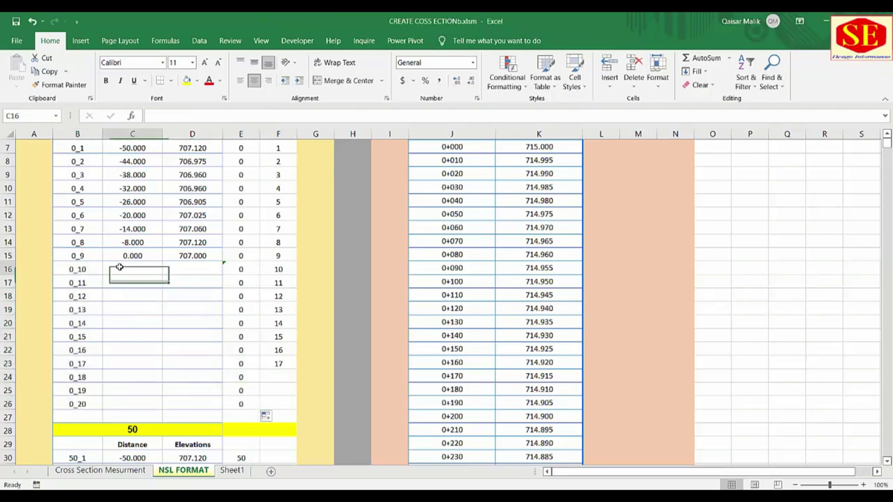
scroll(134, 265, "up", 2)
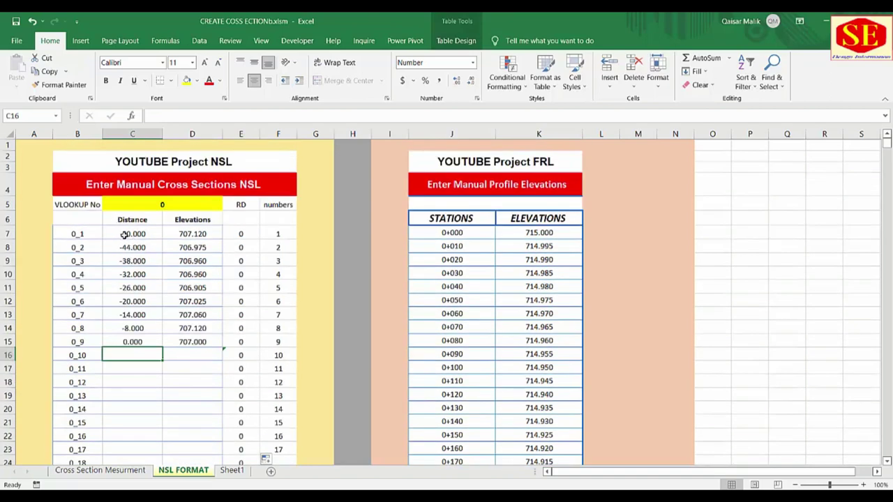
left_click(127, 232)
left_click_drag(128, 233, 192, 342)
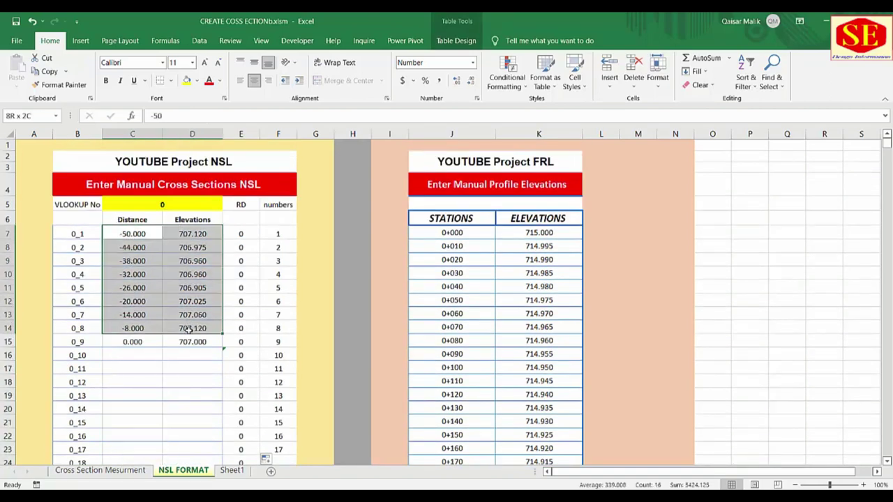
right_click(139, 234)
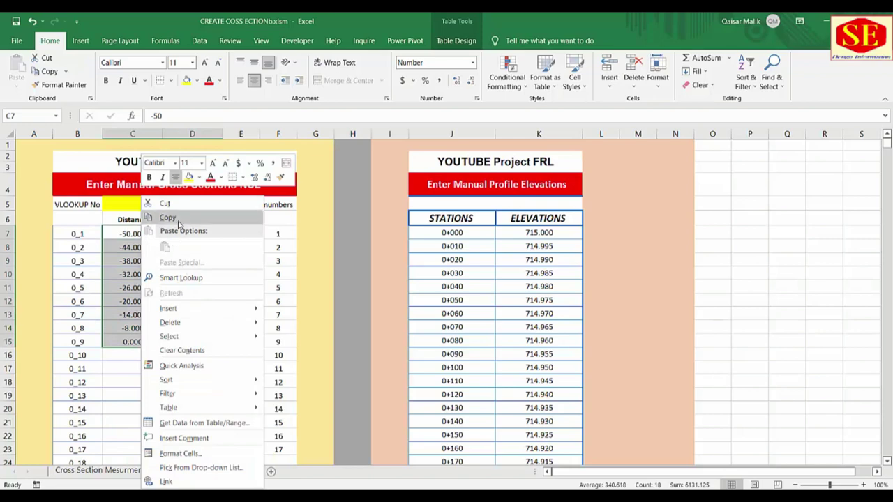
left_click(167, 220)
left_click(127, 353)
right_click(128, 352)
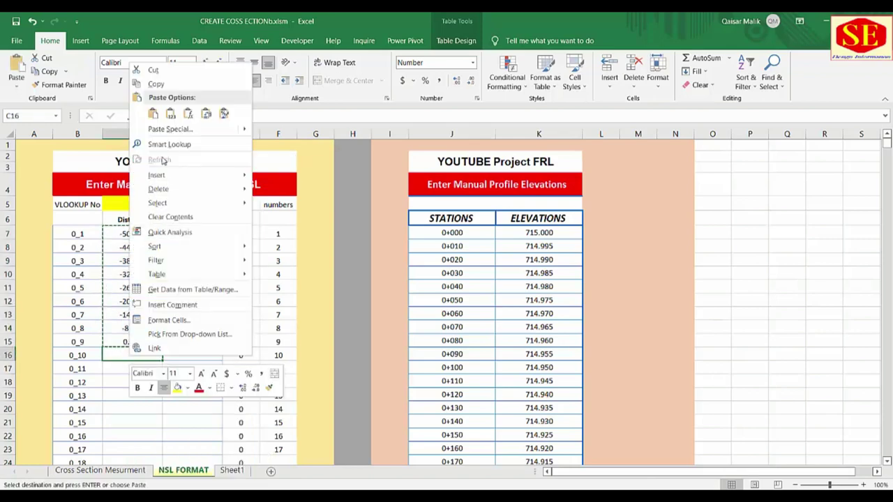
left_click(153, 116)
Step: Repeat the 0.000 distance and 707.000 elevation down to row 26 and extend labels to 0_20
scroll(146, 277, "down", 3)
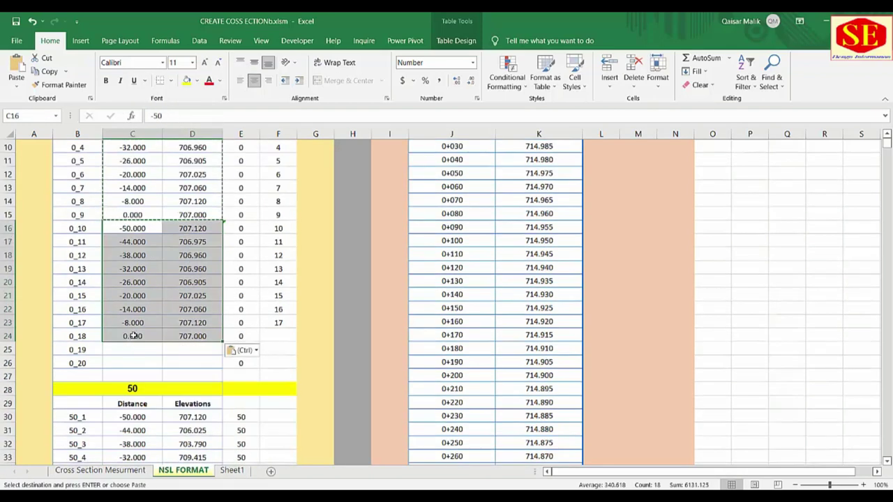
left_click(158, 339)
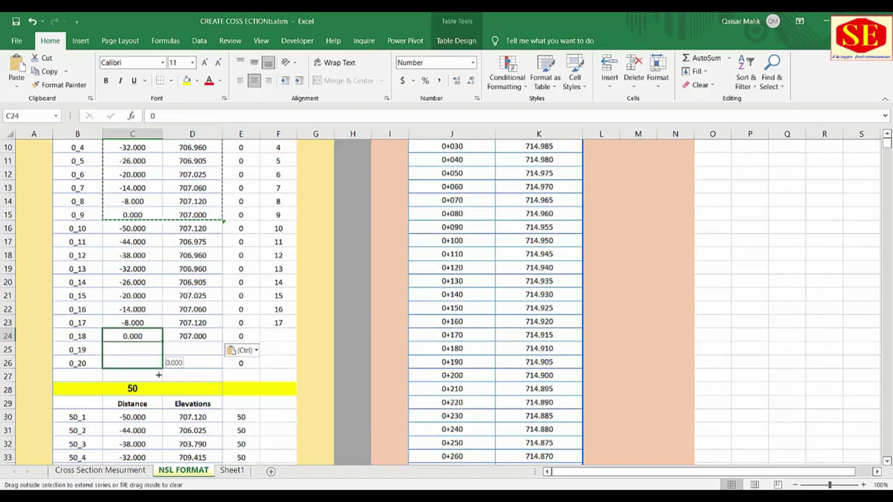
left_click_drag(162, 342, 161, 366)
left_click(220, 340)
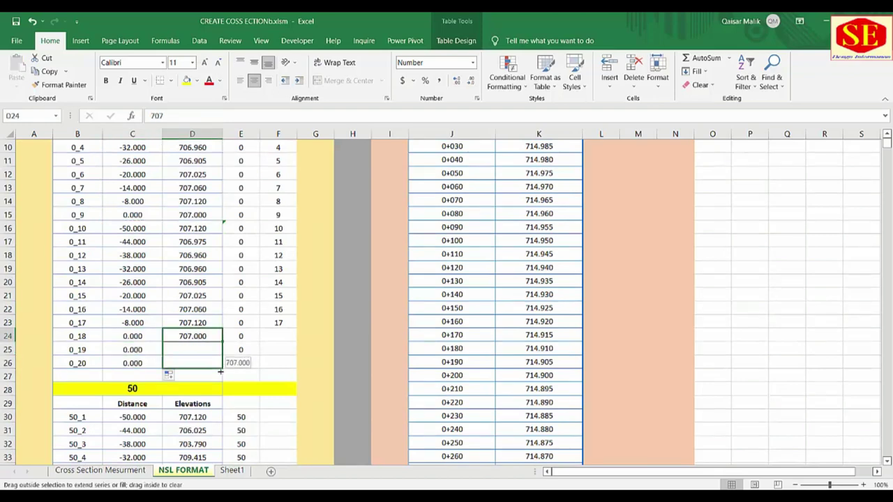
left_click_drag(220, 339, 222, 366)
left_click(90, 234)
left_click_drag(102, 235, 96, 365)
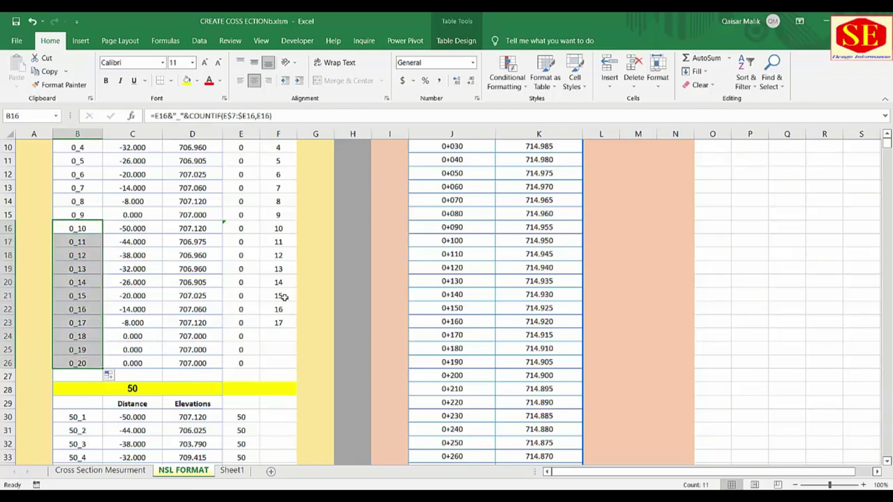
Step: Clear the wrongly filled RD cells and fill RD 0 from E19 down to E26
left_click(242, 280)
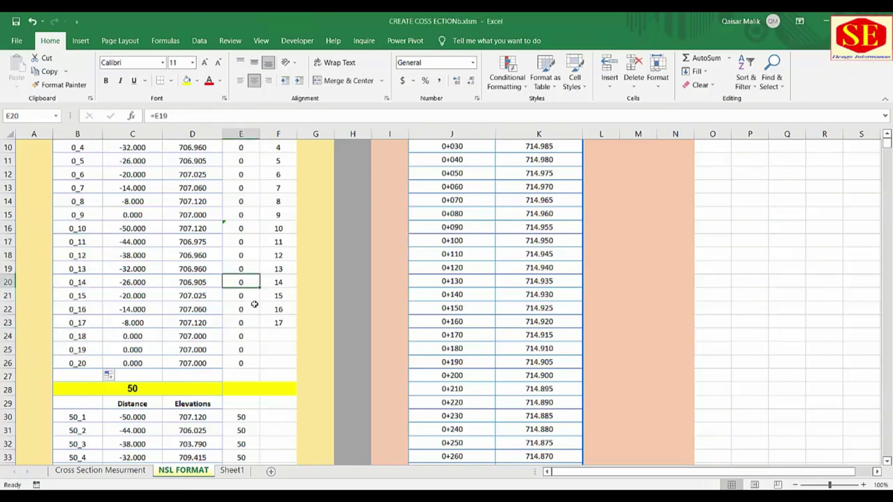
left_click_drag(258, 288, 246, 359)
key("Delete")
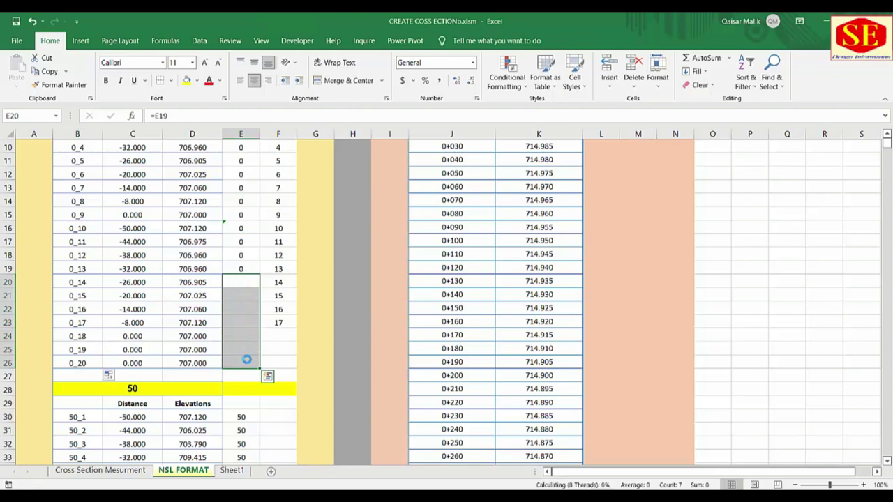
left_click(251, 268)
left_click_drag(259, 275, 257, 364)
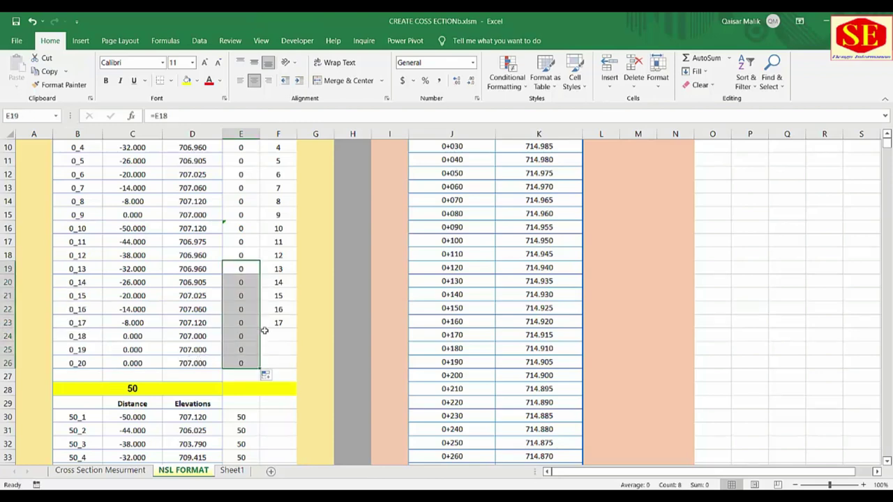
Step: Fill the numbers column to F26 and retype F21:F23 as 15, 16 and 17
left_click(282, 323)
left_click_drag(294, 327, 292, 367)
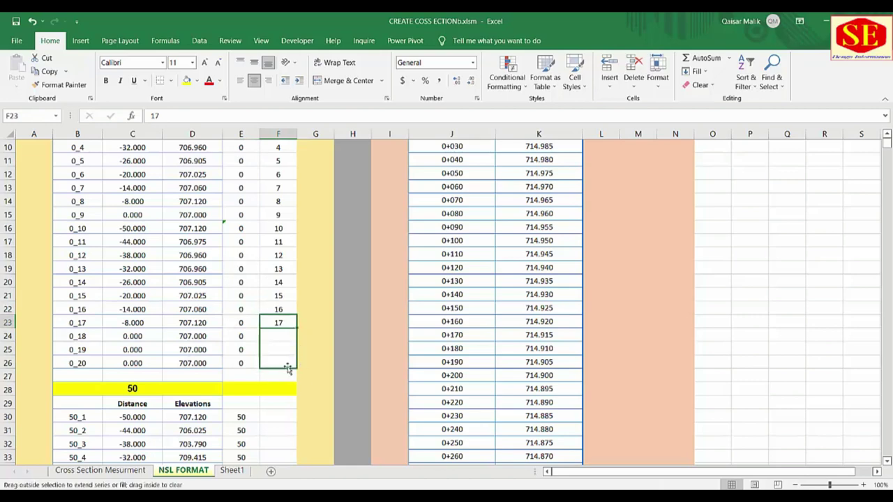
left_click(278, 307)
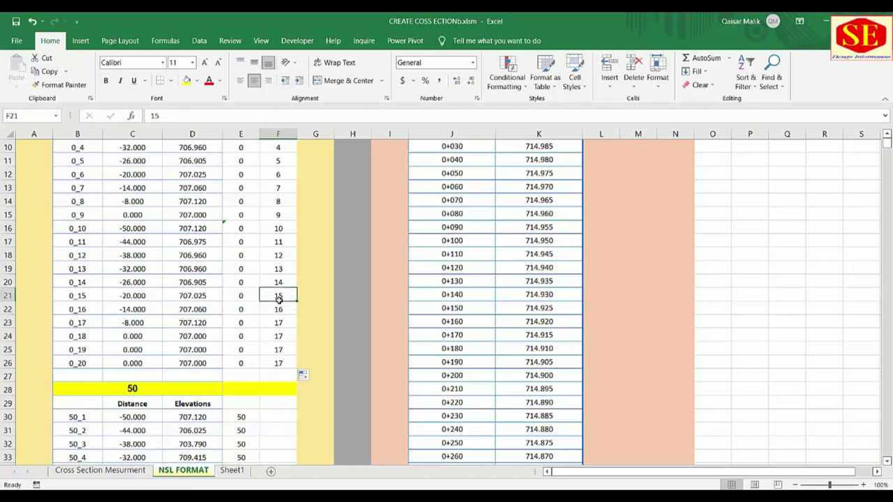
left_click_drag(279, 296, 297, 373)
left_click(286, 297)
type("15")
key("Return")
type("16")
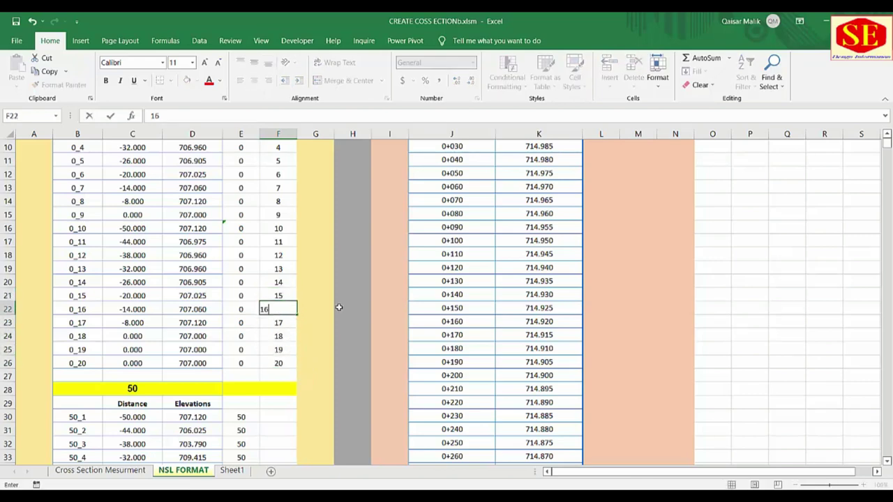
key("Return")
type("7")
key("Return")
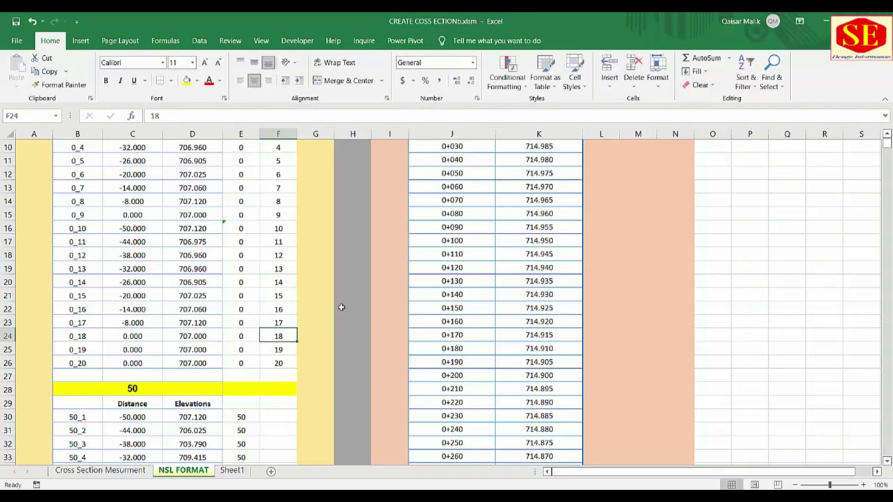
scroll(164, 300, "up", 2)
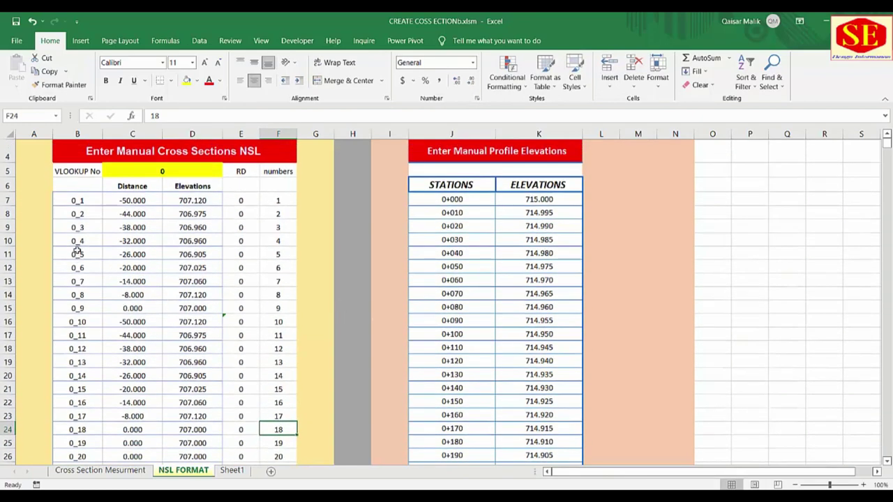
Step: Delete the distances/elevations C14:D26, the point labels B14:B26 and the RD zeros E14:E26
scroll(84, 254, "down", 1)
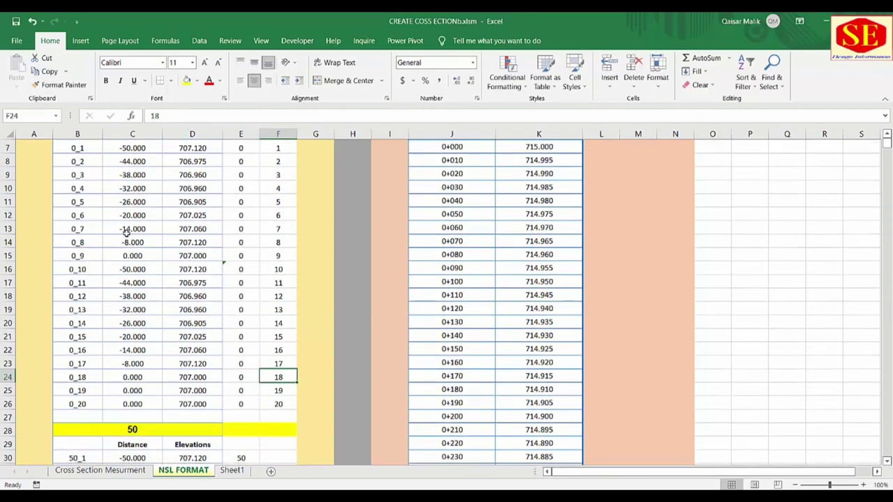
left_click_drag(127, 245, 184, 402)
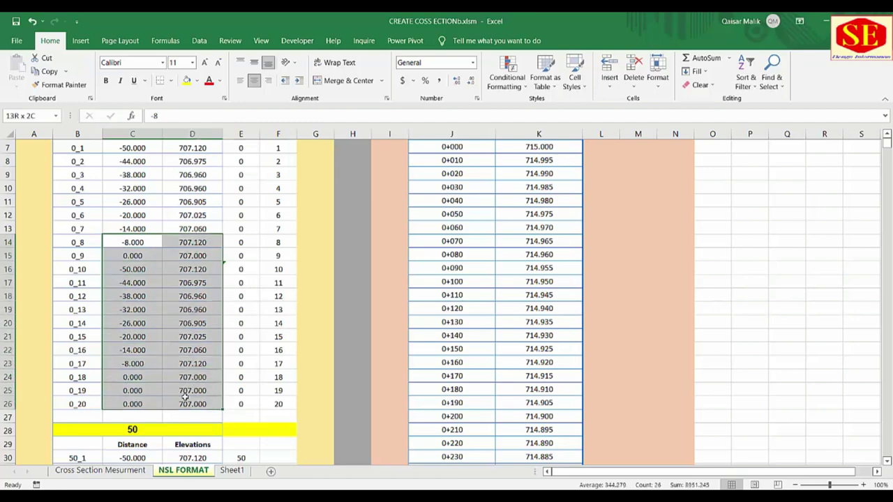
key("Delete")
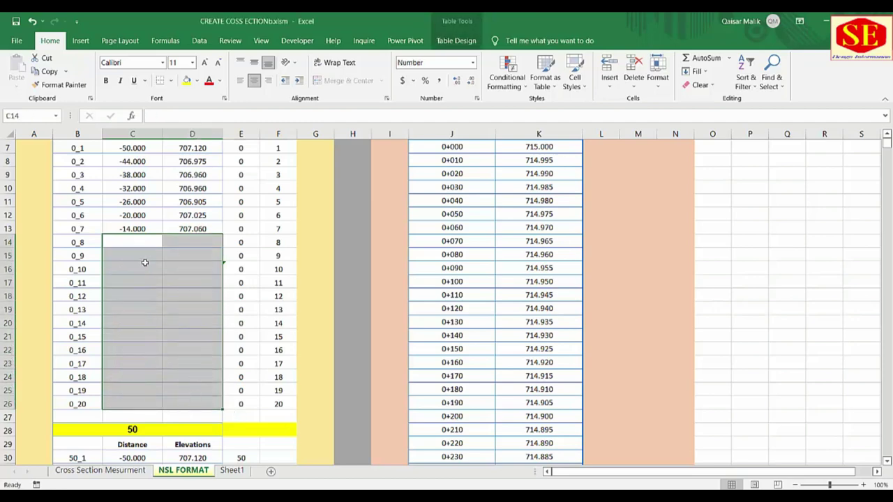
left_click(145, 230)
left_click(203, 228)
left_click_drag(77, 241, 73, 404)
key("Delete")
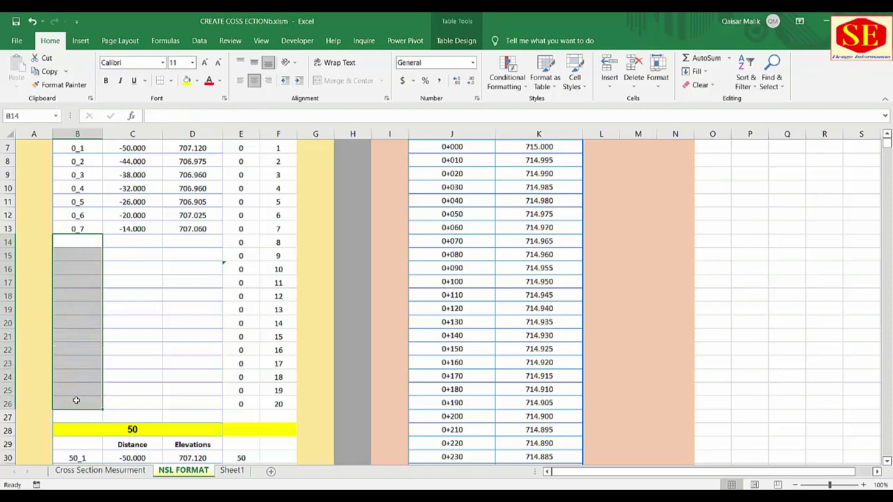
left_click_drag(254, 243, 241, 404)
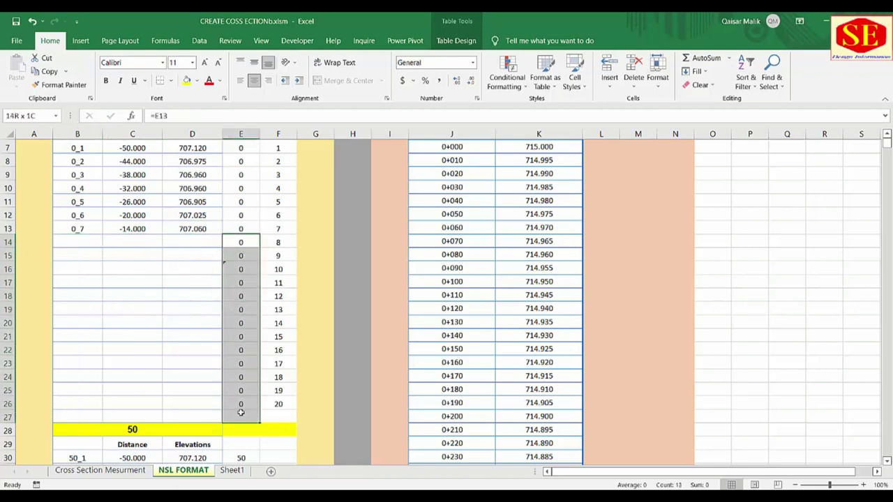
key("Delete")
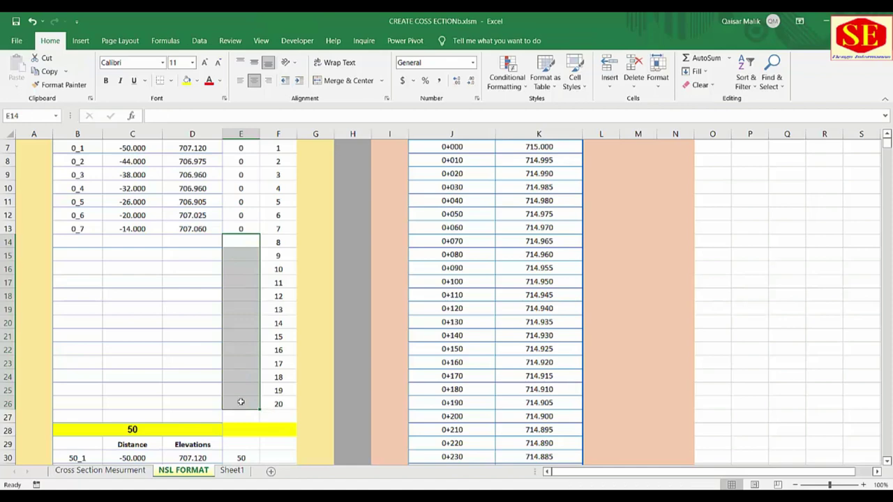
scroll(240, 404, "up", 2)
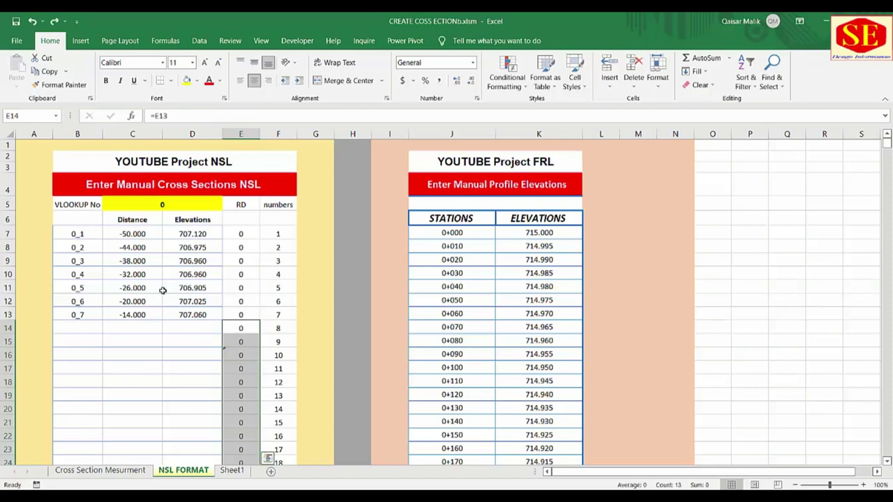
Step: Undo the deletions to restore rows 14–26, then glance at the Cross Section Mesurment sheet
key("ctrl+z")
scroll(163, 293, "down", 2)
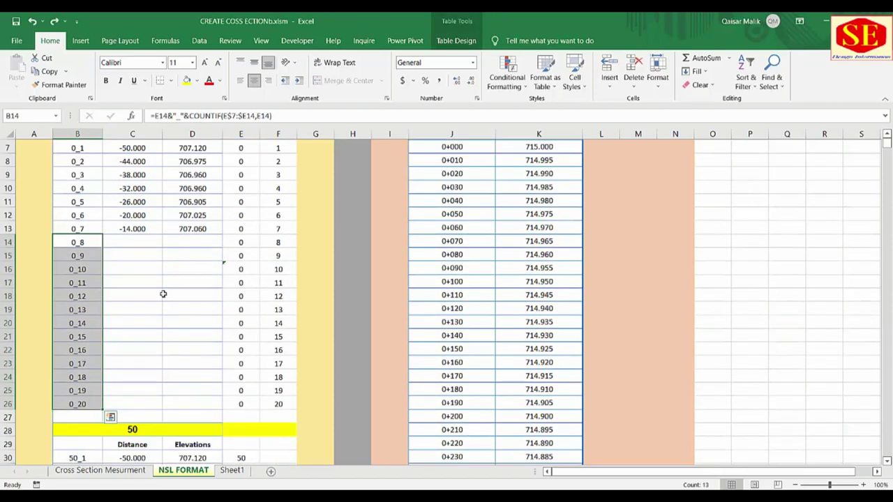
key("ctrl+z")
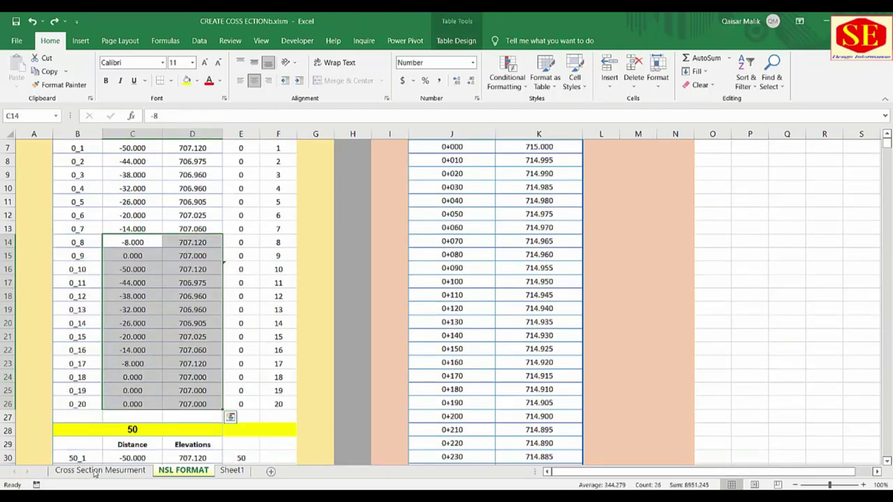
left_click(99, 471)
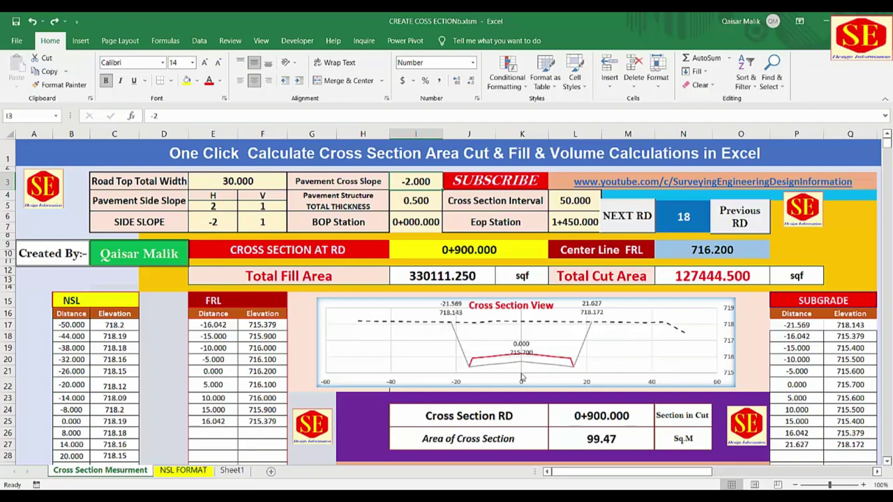
left_click(183, 470)
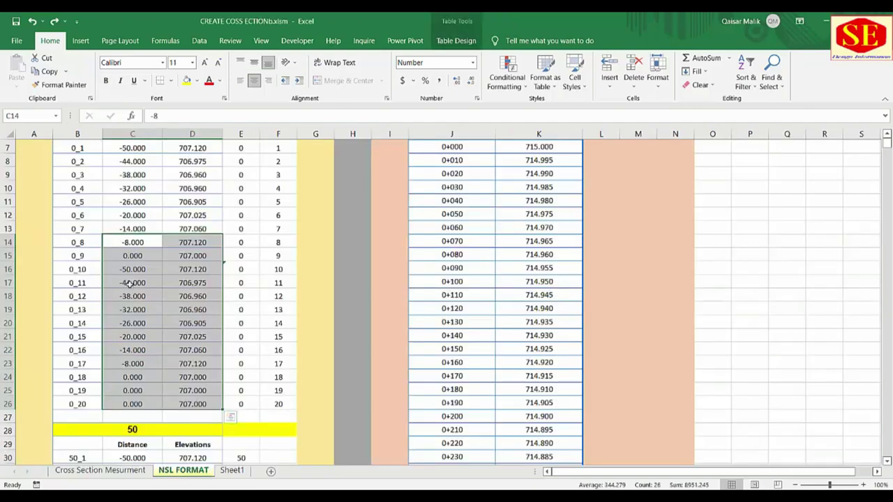
Step: Inspect the COUNTIF label formula in B16 and clear the labels in B17:B26
left_click(80, 243)
left_click(77, 273)
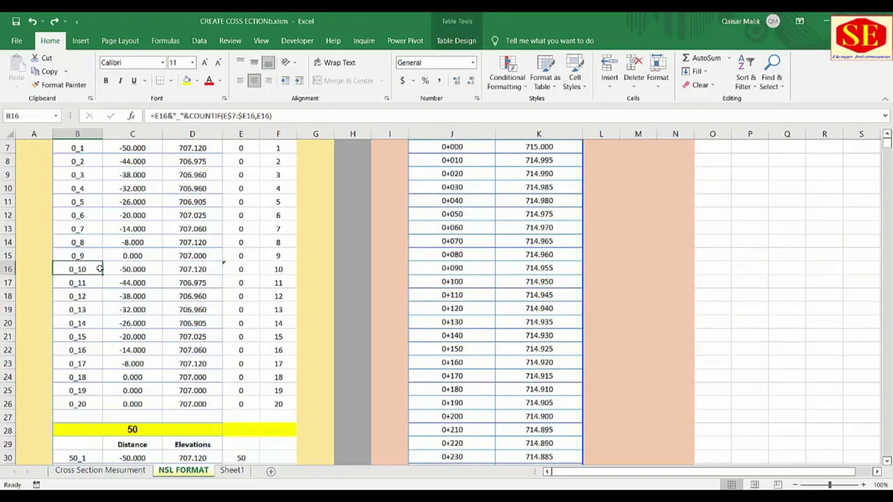
left_click(144, 274)
left_click(182, 278)
left_click(91, 273)
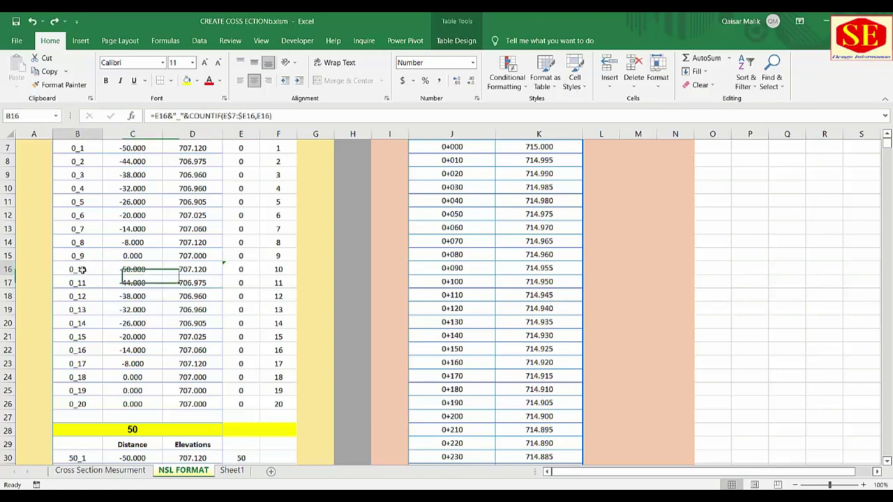
left_click_drag(75, 283, 90, 404)
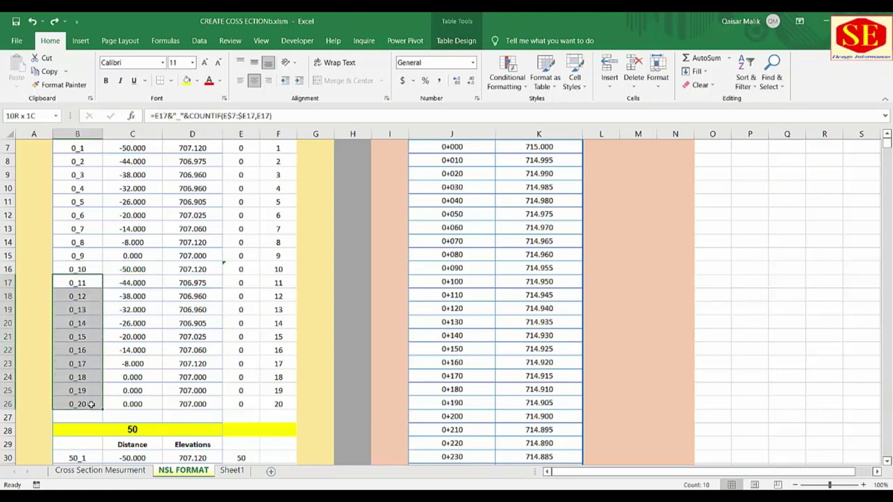
key("Delete")
Step: Refill B16's label formula down to B26 so labels run 0_8 to 0_20
scroll(209, 354, "down", 2)
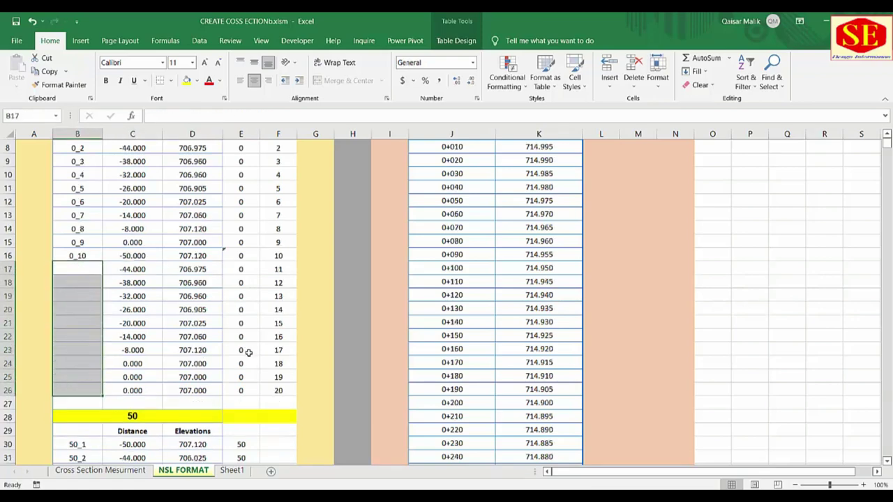
scroll(248, 352, "down", 4)
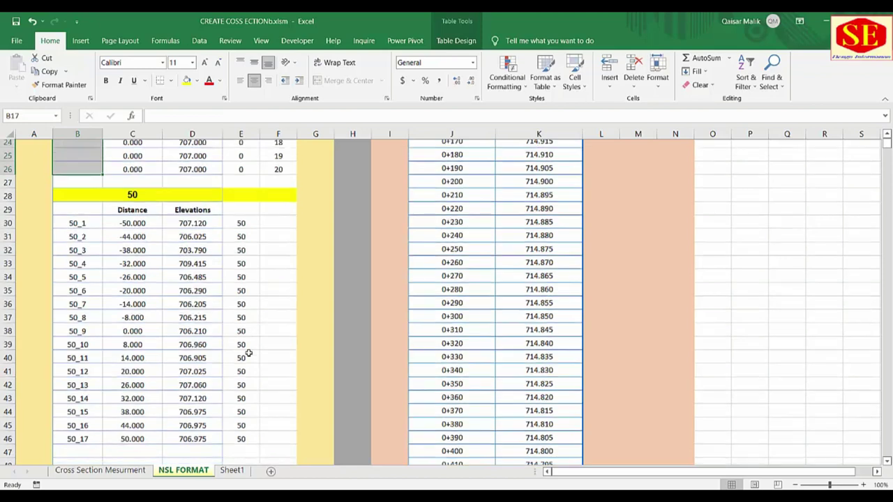
scroll(248, 352, "up", 6)
left_click(94, 270)
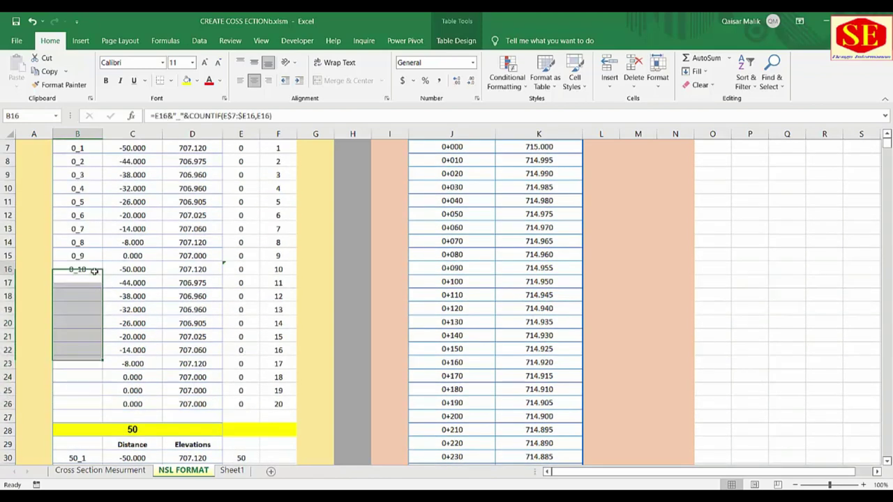
scroll(210, 307, "down", 2)
scroll(244, 316, "down", 4)
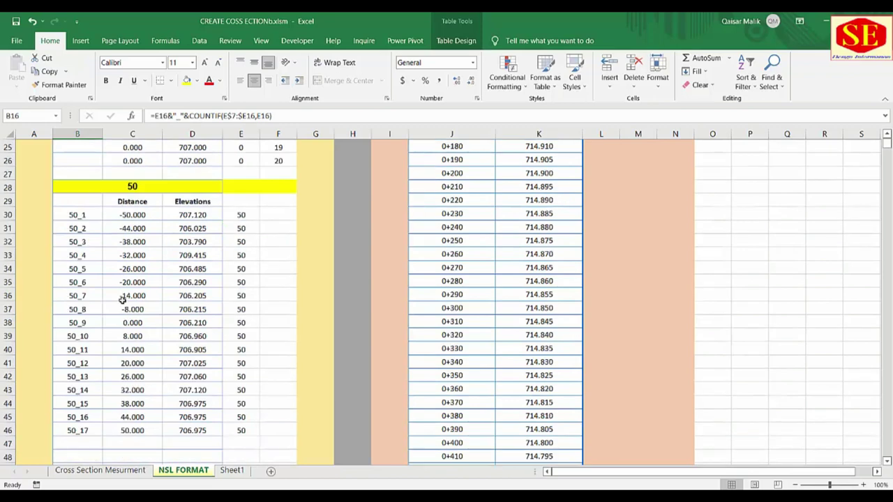
scroll(128, 347, "up", 3)
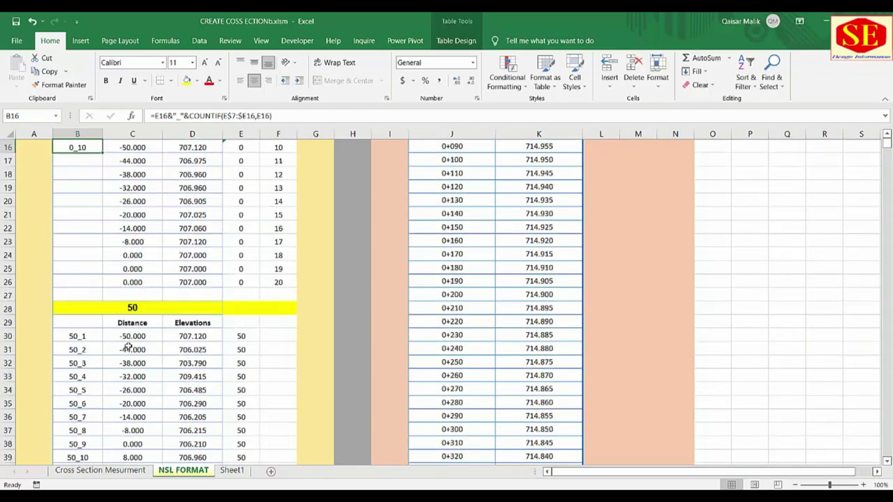
scroll(128, 347, "up", 4)
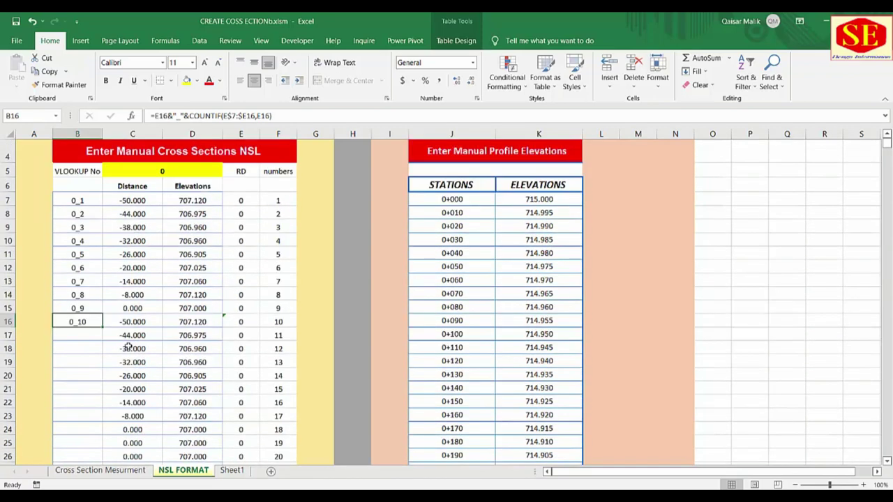
double_click(103, 327)
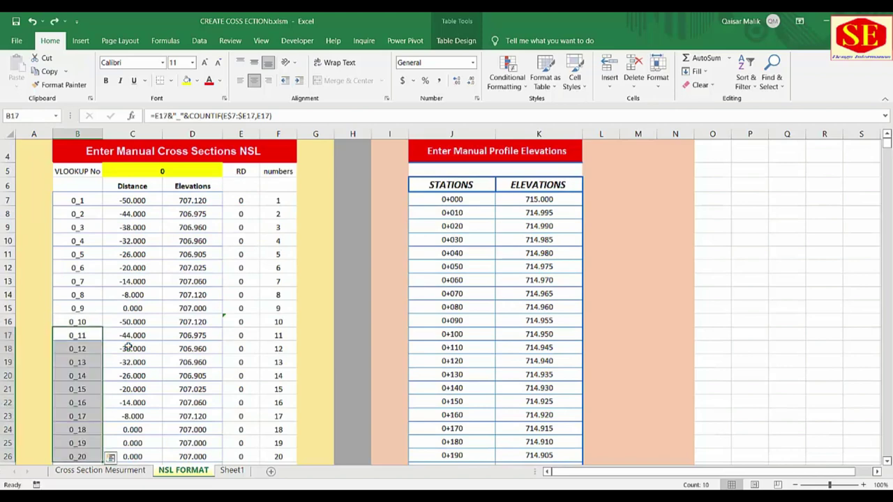
left_click(111, 461)
left_click(200, 307)
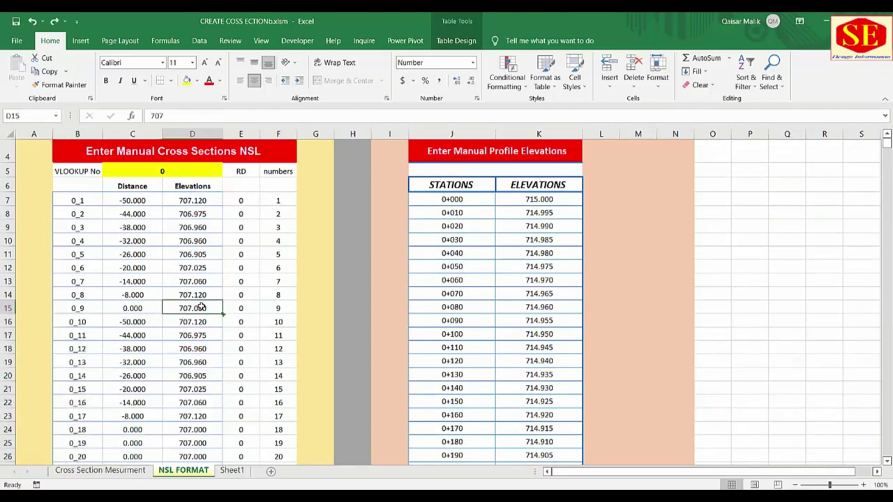
Step: Enter 715 as the 0+000 elevation in K7 and 714.99 as the 0+010 elevation in K8
left_click(530, 201)
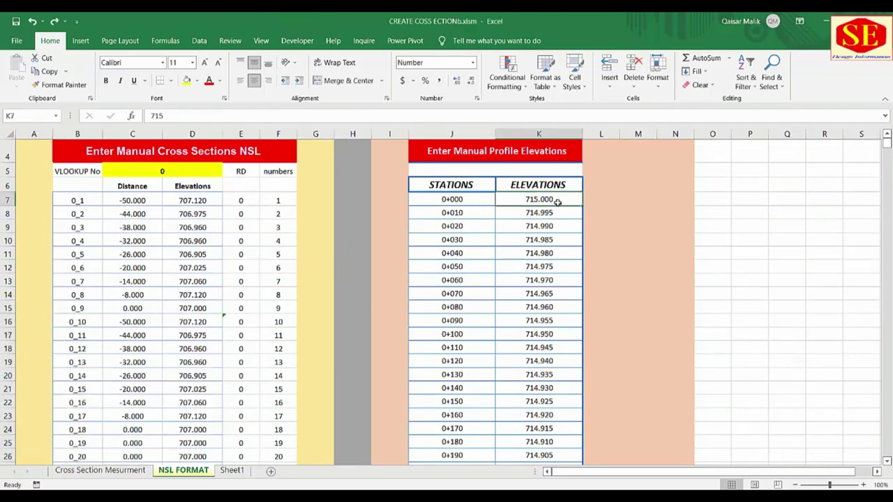
left_click(457, 200)
left_click(472, 201)
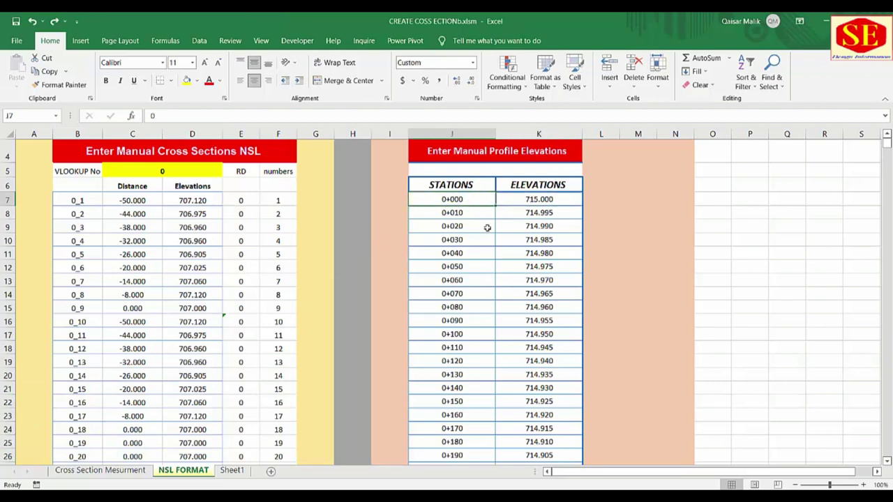
left_click(532, 200)
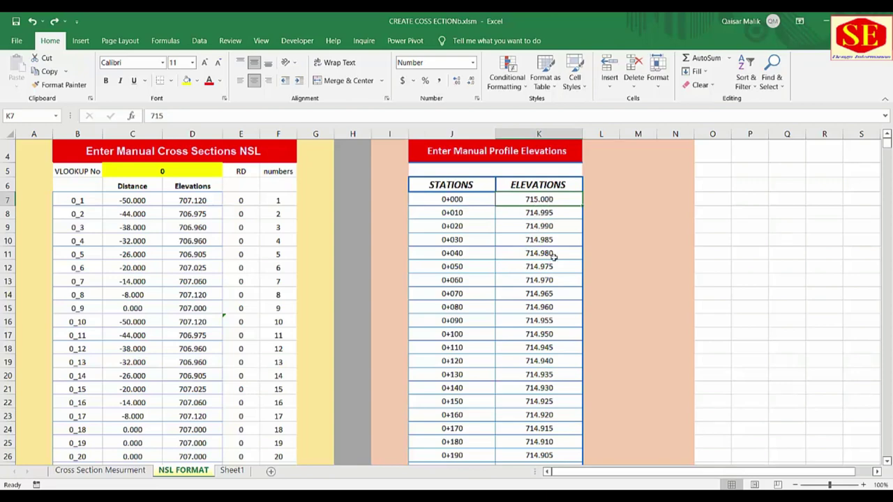
left_click(559, 242)
left_click(560, 283)
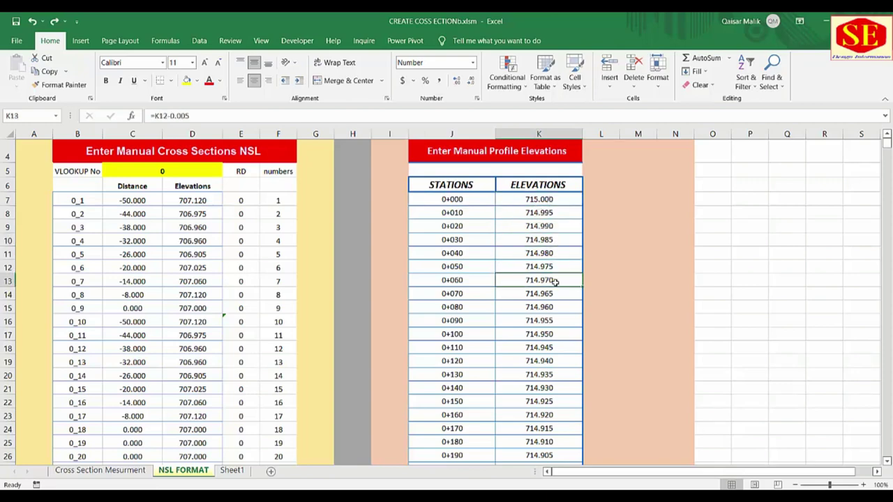
left_click_drag(549, 200, 549, 214)
type("715")
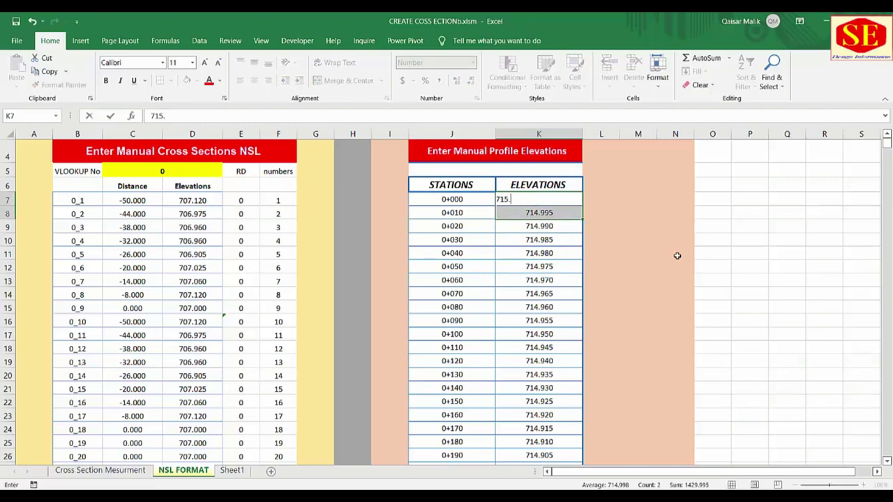
key("Return")
type("714")
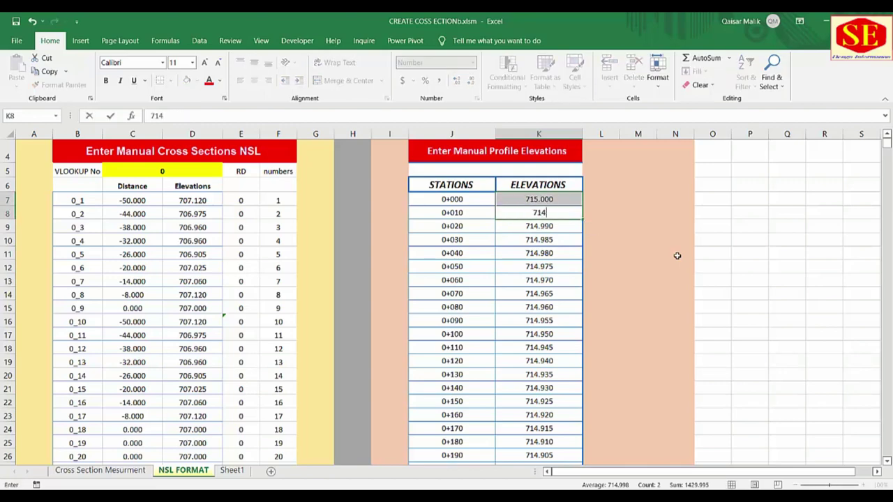
type(".99")
key("Return")
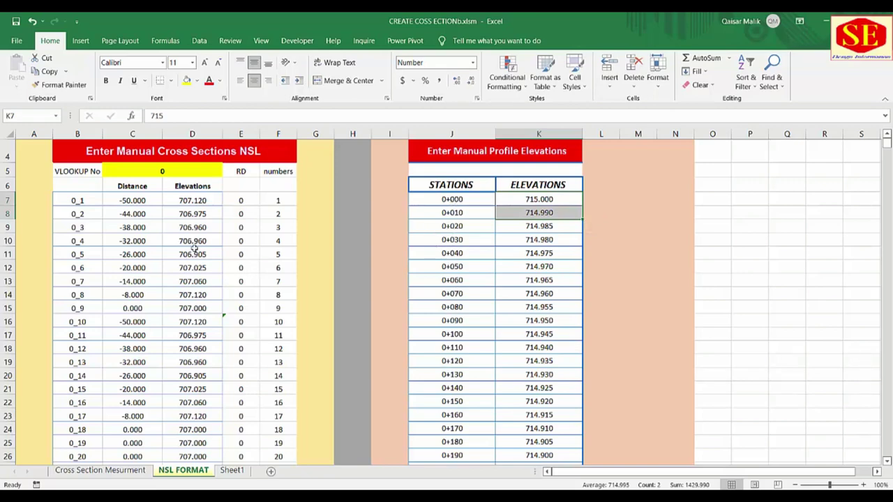
Step: Review the VLOOKUP No value and the RD 50 cross-section block
left_click(193, 173)
scroll(252, 260, "down", 1)
scroll(252, 260, "down", 5)
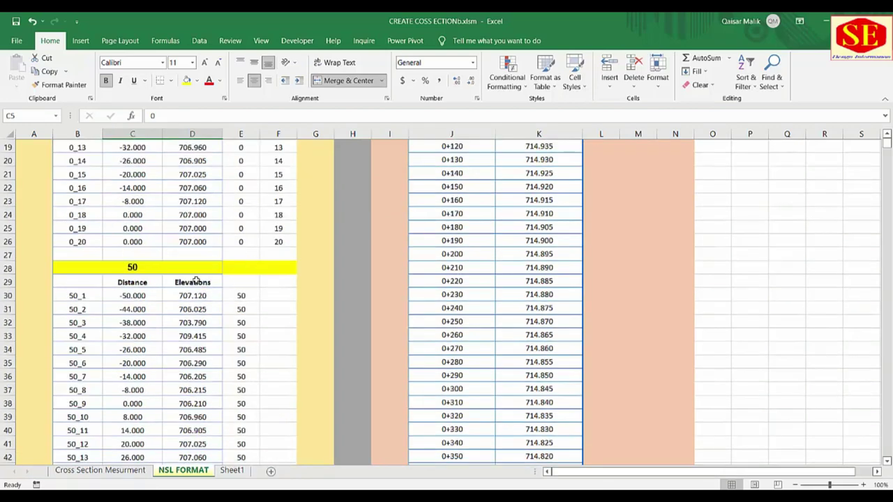
left_click(133, 268)
scroll(391, 289, "up", 5)
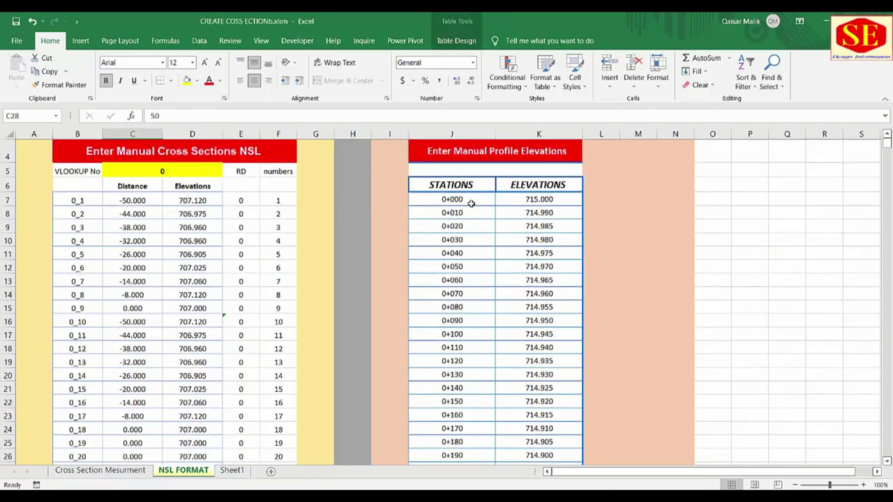
scroll(473, 201, "up", 1)
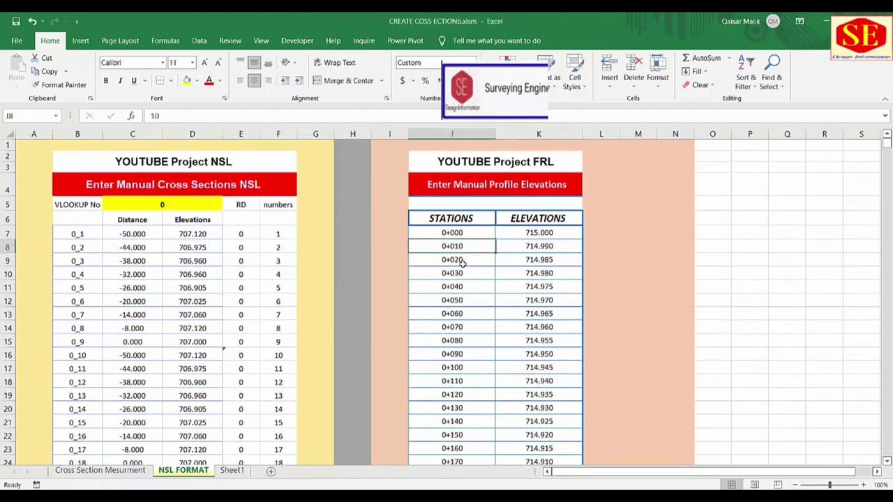
Step: Set the second and third stations to 0+050 and 0+100, then open the Cross Section Mesurment sheet
left_click(454, 287)
left_click(463, 326)
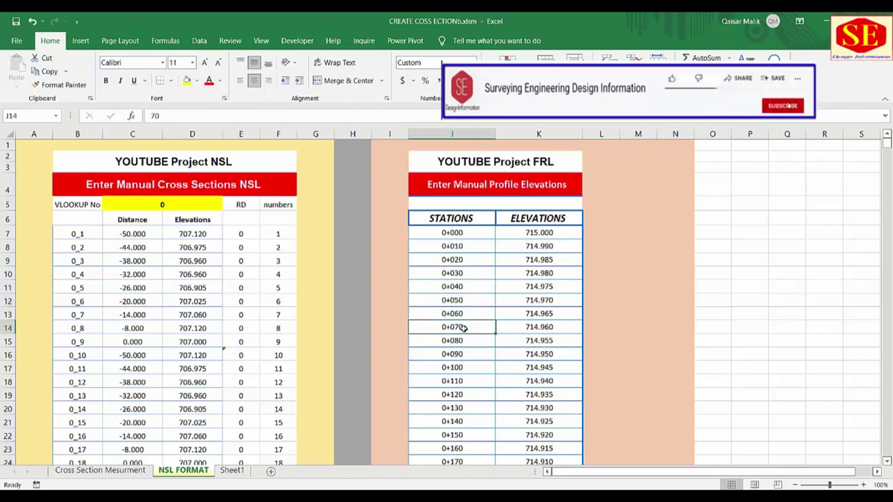
left_click(462, 250)
type("50")
key("Return")
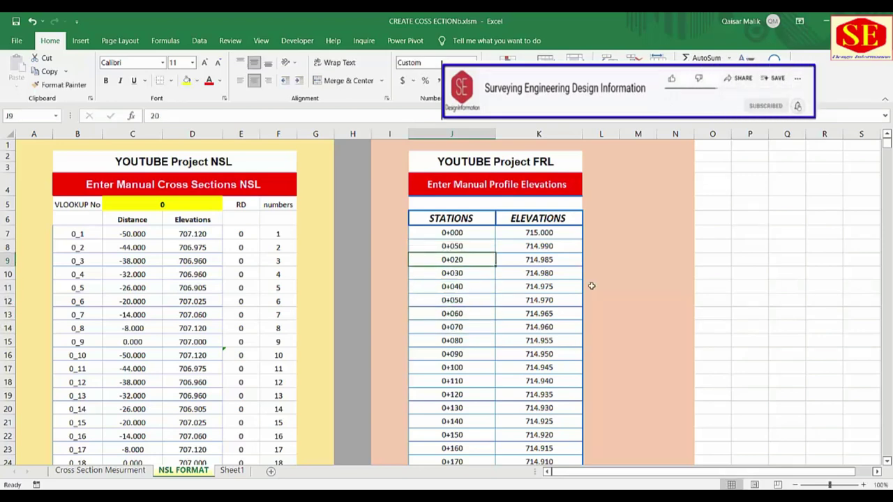
type("100")
key("Return")
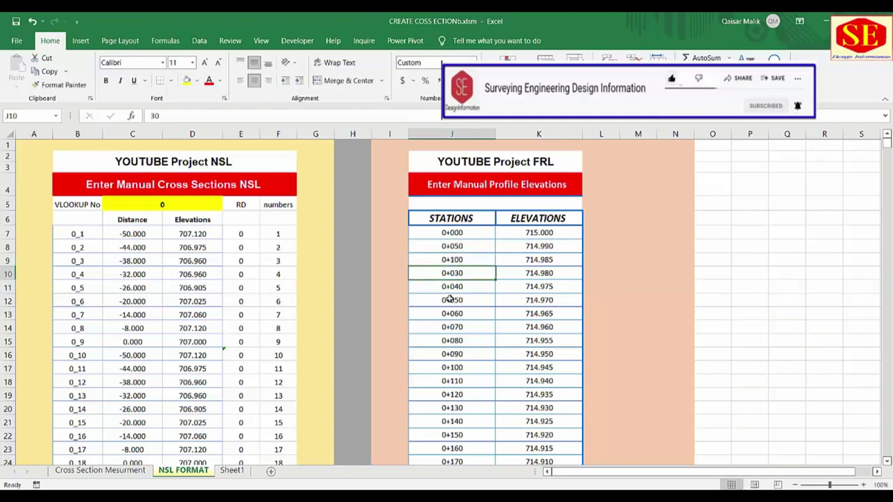
left_click(115, 470)
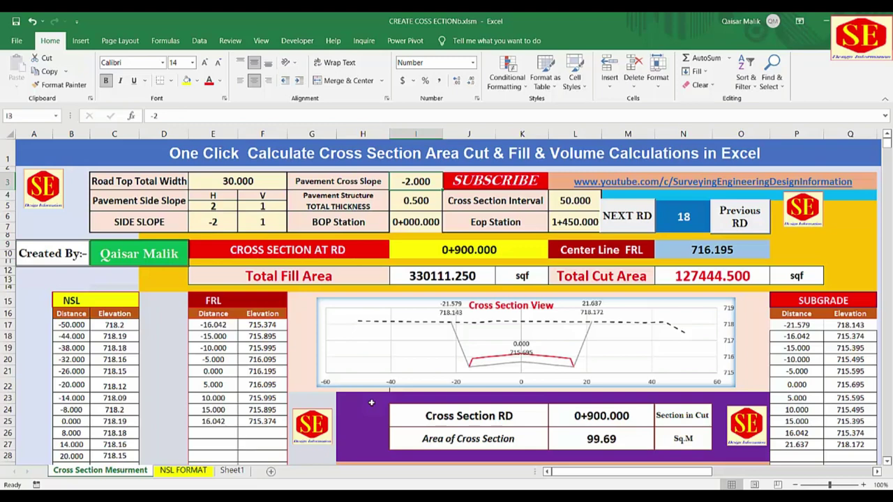
Step: Check the NSL FORMAT sheet, then select the road design parameters block E3:K7
scroll(527, 407, "down", 3)
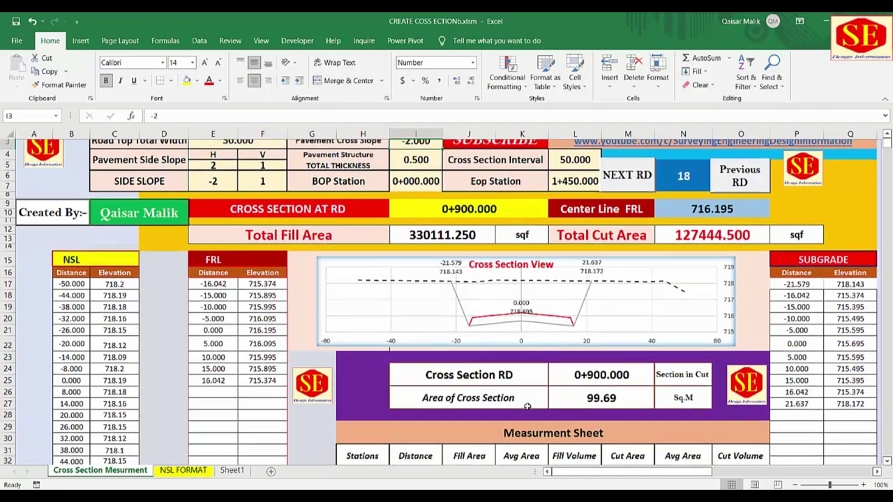
scroll(541, 378, "up", 3)
scroll(541, 377, "up", 1)
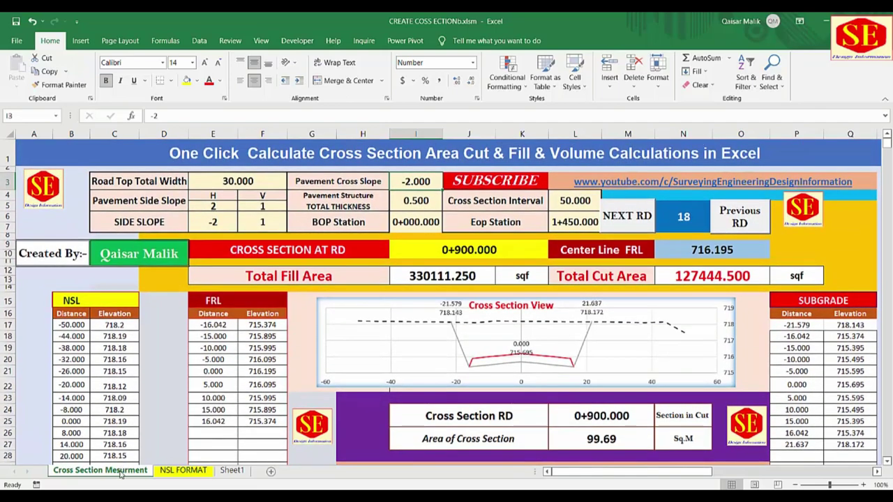
left_click(182, 470)
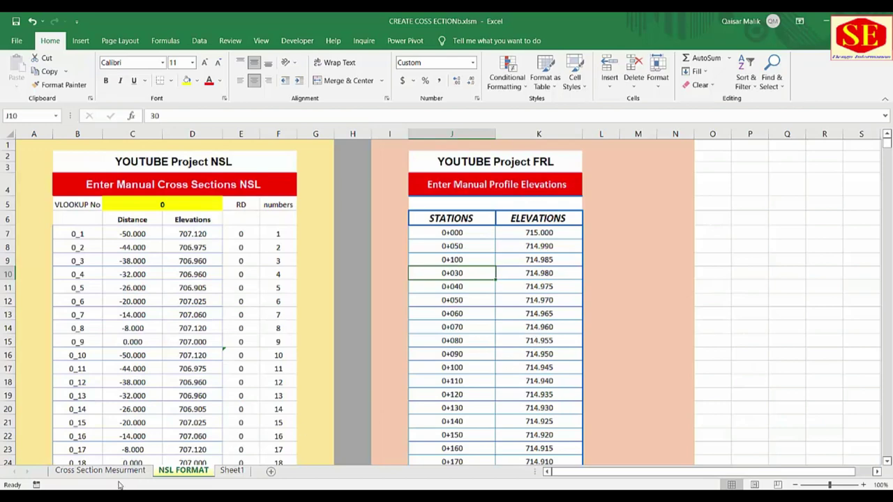
left_click(101, 470)
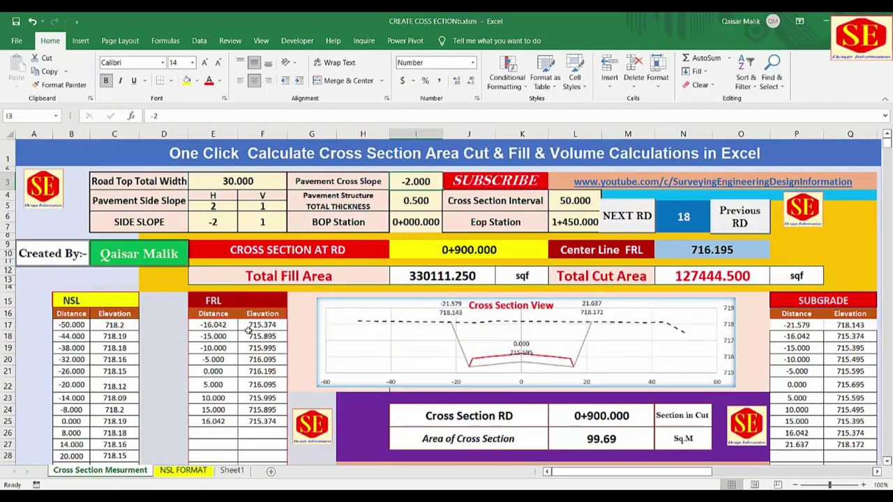
left_click_drag(218, 182, 520, 221)
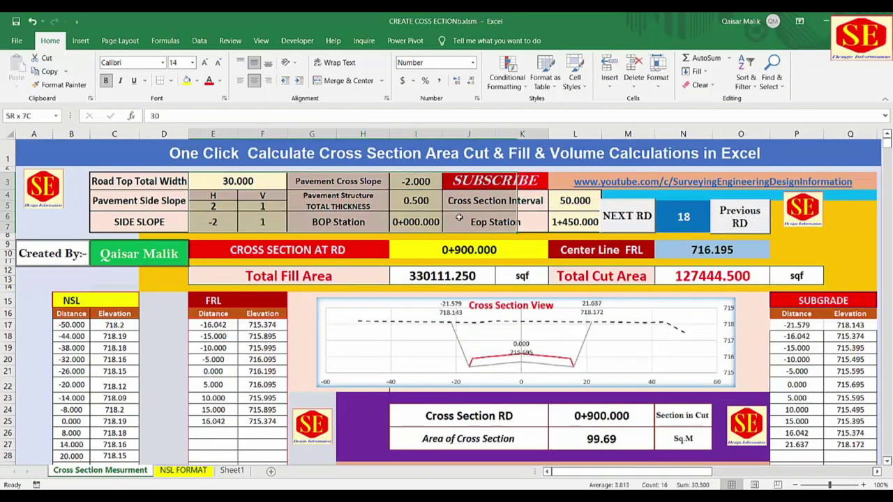
Step: Step three RDs forward to RD 1+050.000, a 186.56 sq.m cut section with FRL 716.945
left_click(627, 220)
left_click(628, 219)
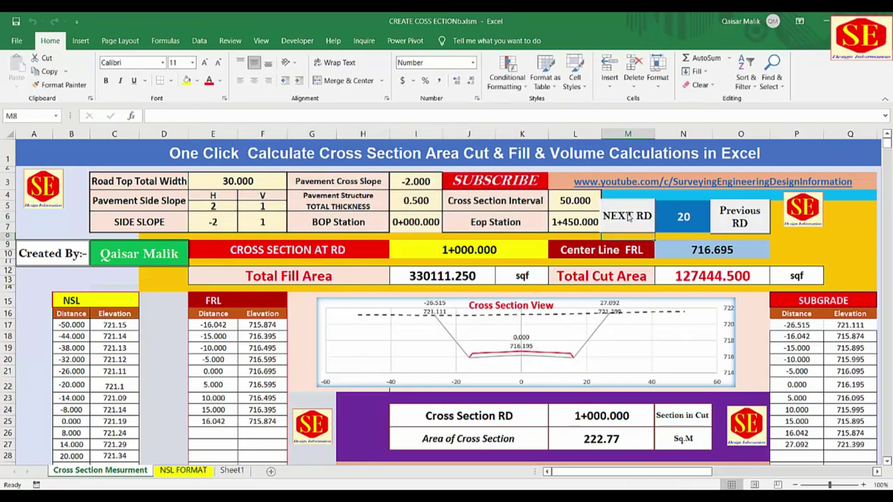
left_click(628, 218)
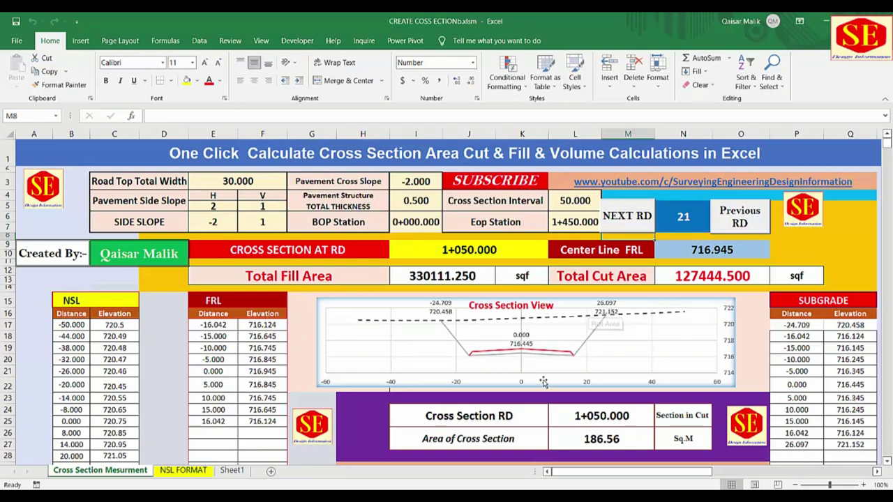
scroll(333, 301, "down", 1)
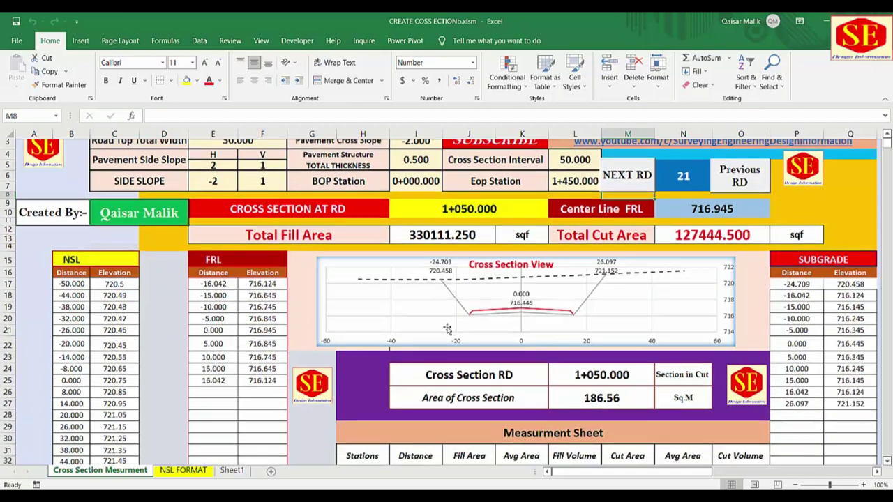
scroll(662, 329, "up", 1)
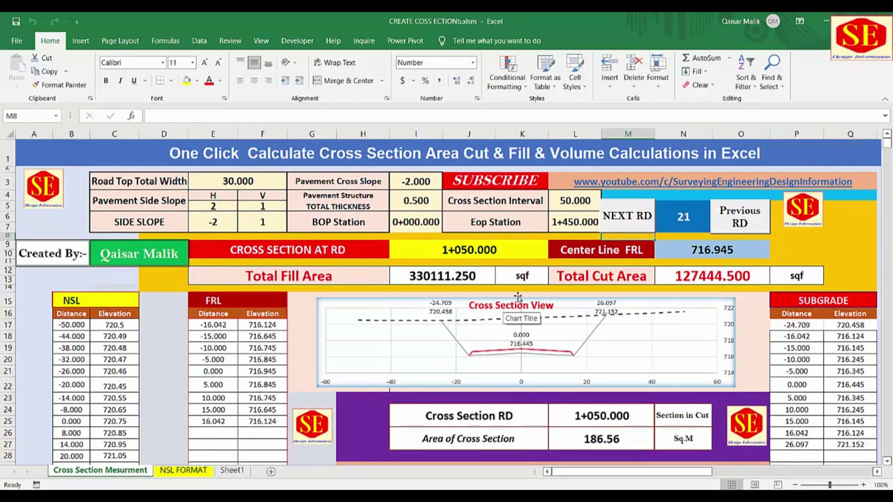
Step: Advance to the RD 1+100 cross-section and review the NSL FORMAT data
left_click(634, 222)
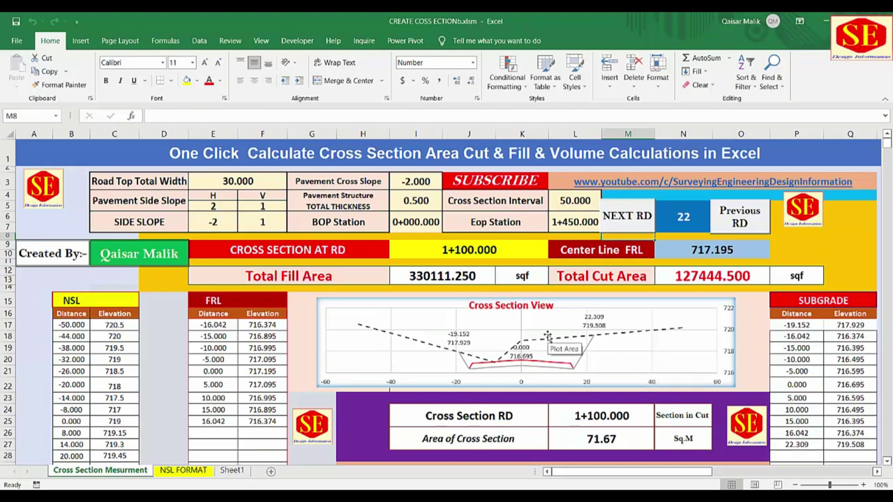
left_click(185, 470)
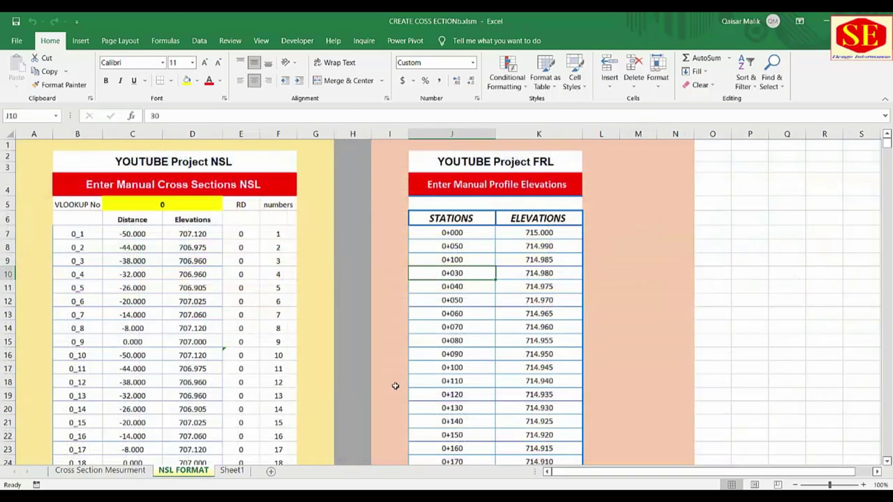
left_click(101, 473)
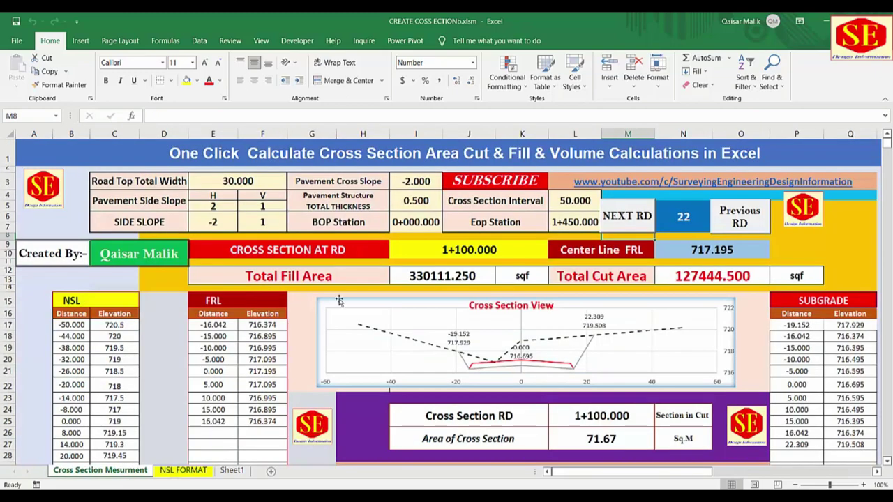
Step: Recheck the NSL data, then show RD 1+150.000: 251.64 sq.m cut, FRL 717.445
left_click(191, 472)
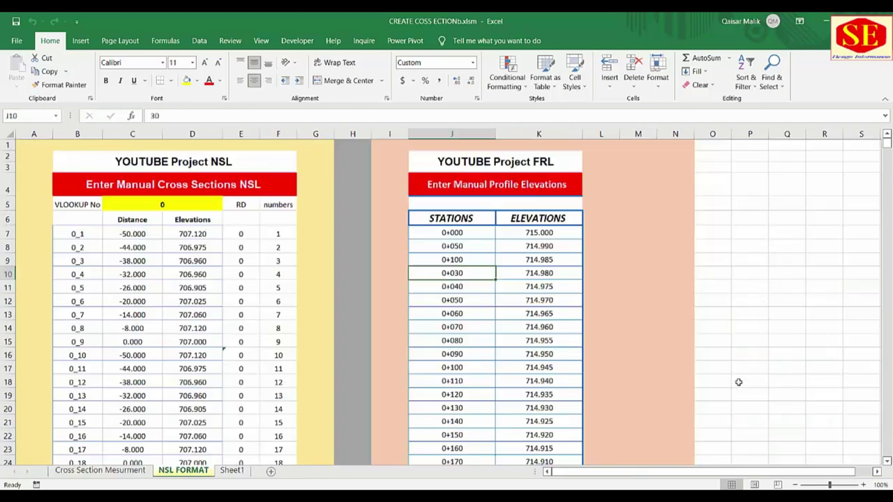
left_click(100, 470)
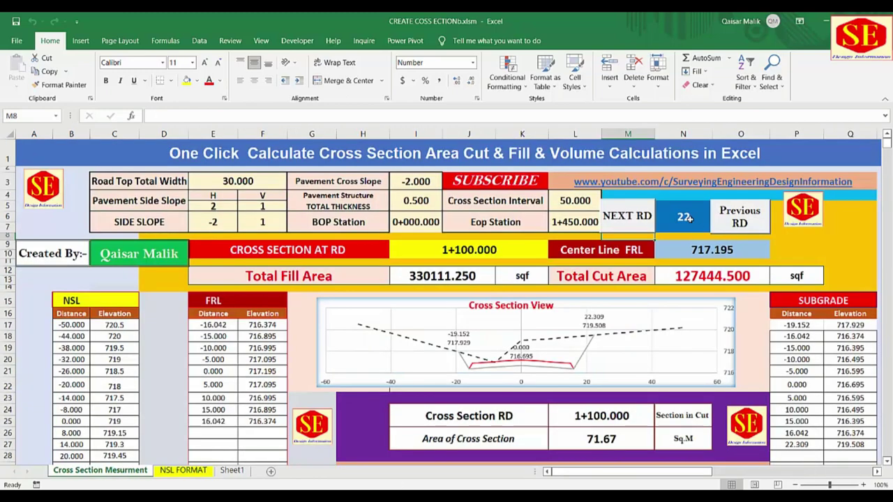
left_click(626, 217)
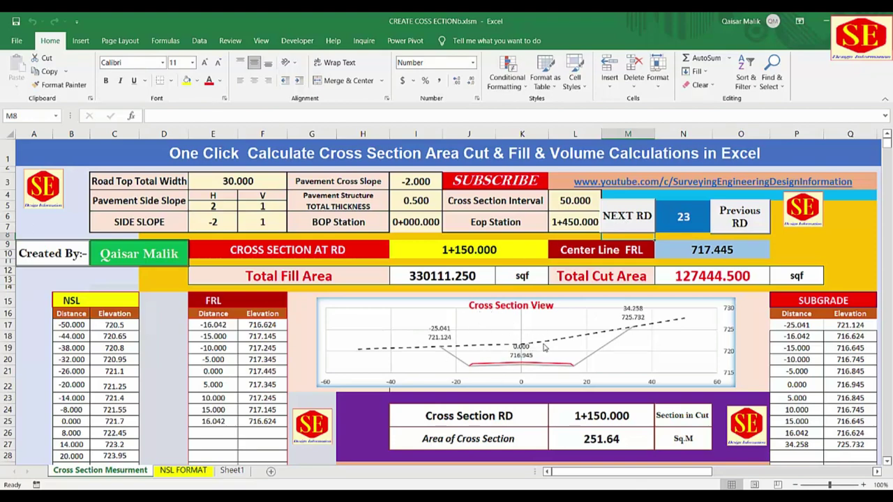
mouse_move(545, 347)
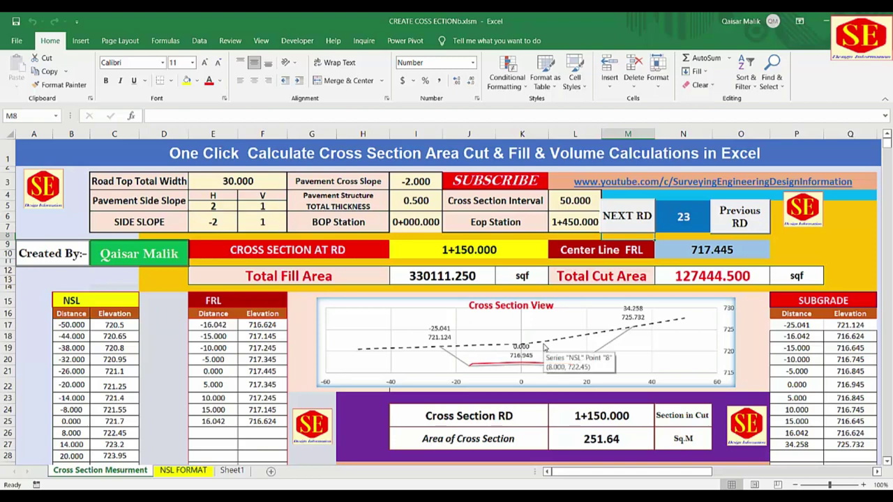